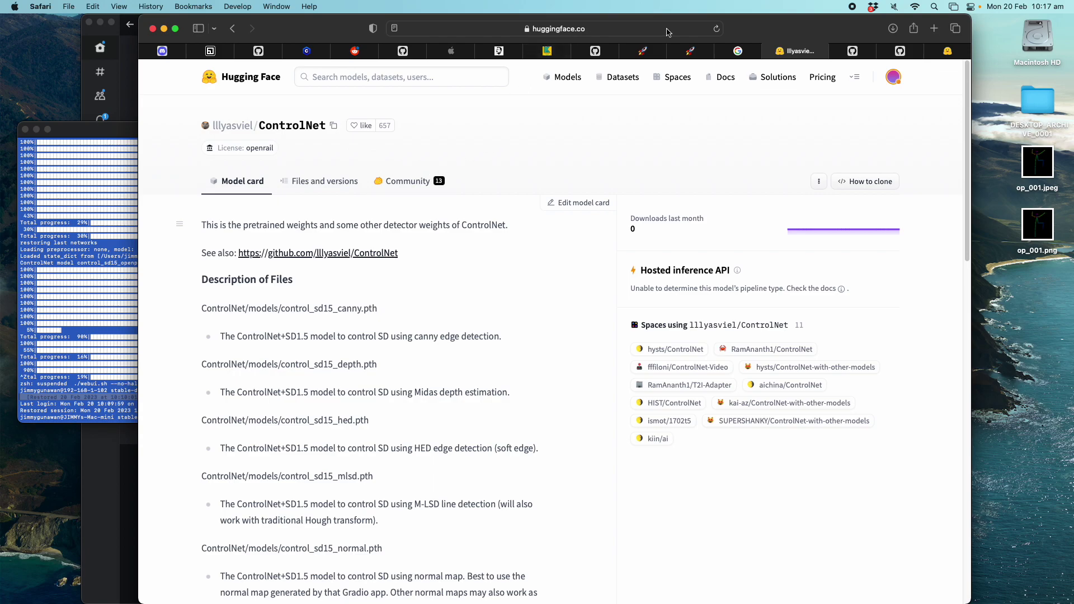
# - Widen the Safari window and scroll the ControlNet model card past the canny model file
pyautogui.moveTo(765, 26); pyautogui.dragTo(723, 25)
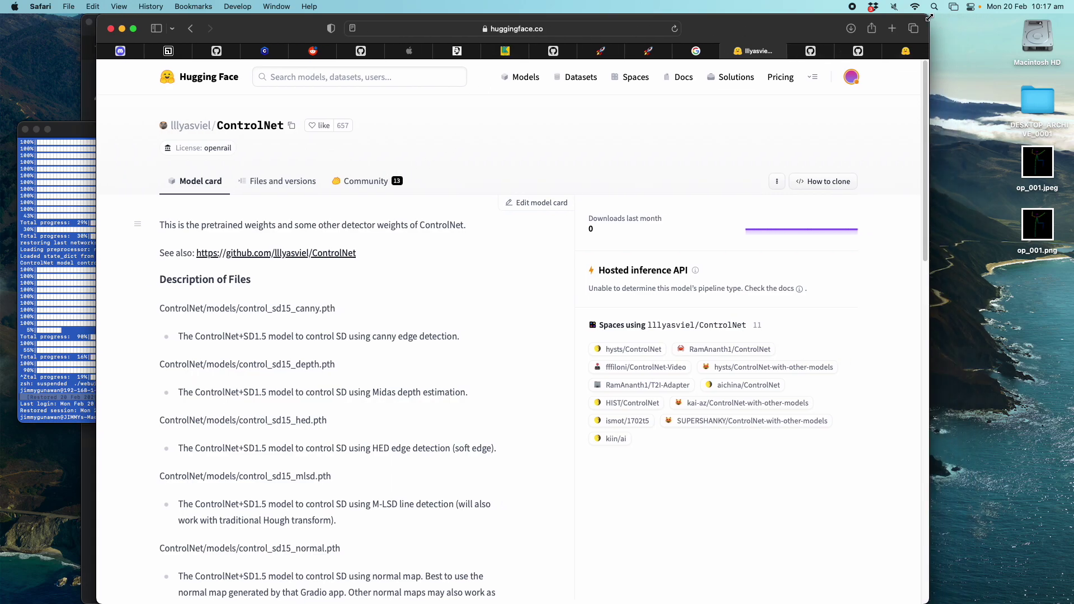
pyautogui.moveTo(930, 17); pyautogui.dragTo(968, 16)
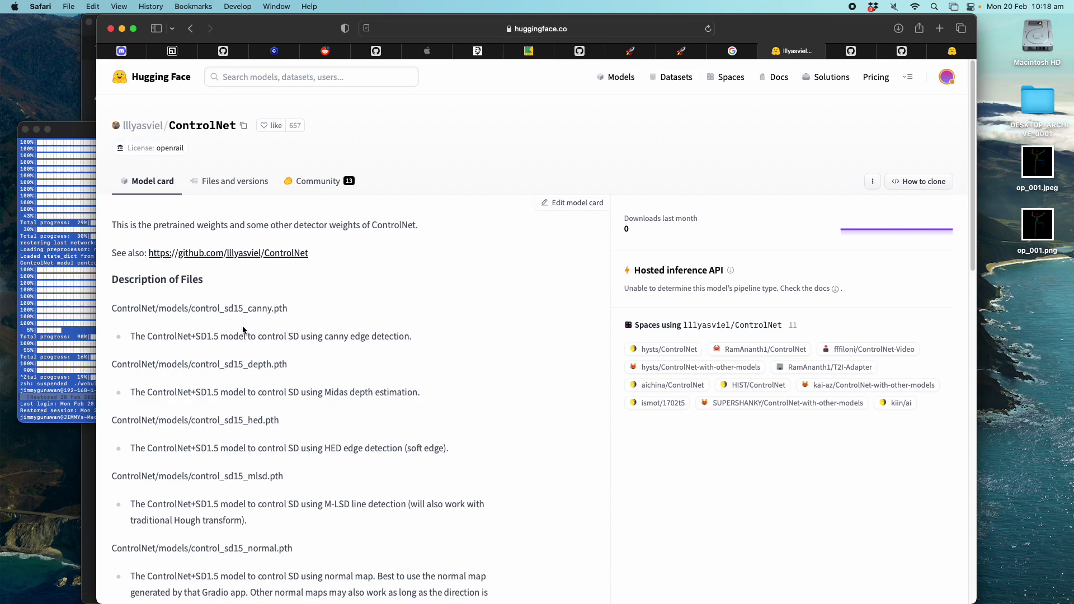
pyautogui.moveTo(244, 329); pyautogui.dragTo(366, 353)
pyautogui.scroll(-1, 376, 336)
pyautogui.scroll(-1, 296, 349)
pyautogui.scroll(-1, 356, 359)
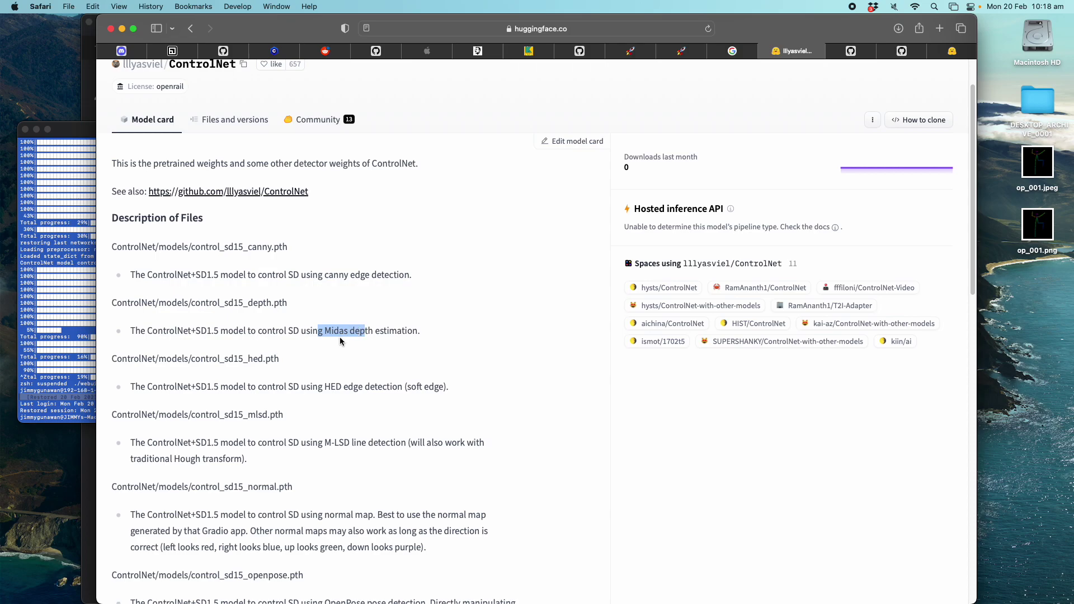
pyautogui.scroll(-1, 340, 342)
pyautogui.moveTo(248, 340); pyautogui.dragTo(272, 340)
pyautogui.scroll(-5, 273, 342)
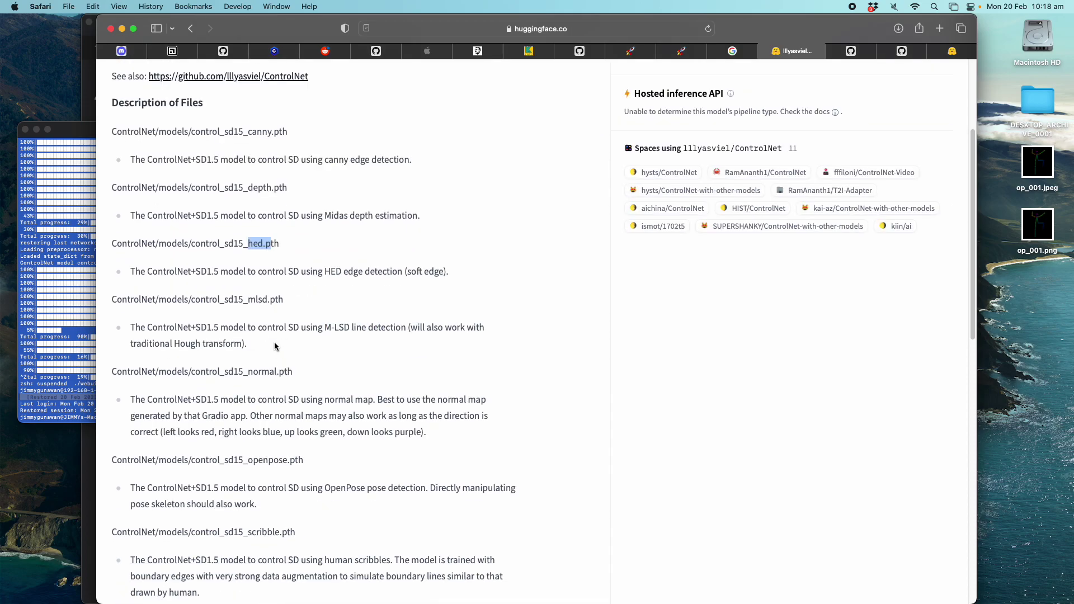
pyautogui.scroll(-4, 273, 344)
# - Highlight the control_sd15_openpose.pth entry and its description, then go to the GitHub ControlNet tab
pyautogui.moveTo(227, 373); pyautogui.dragTo(307, 379)
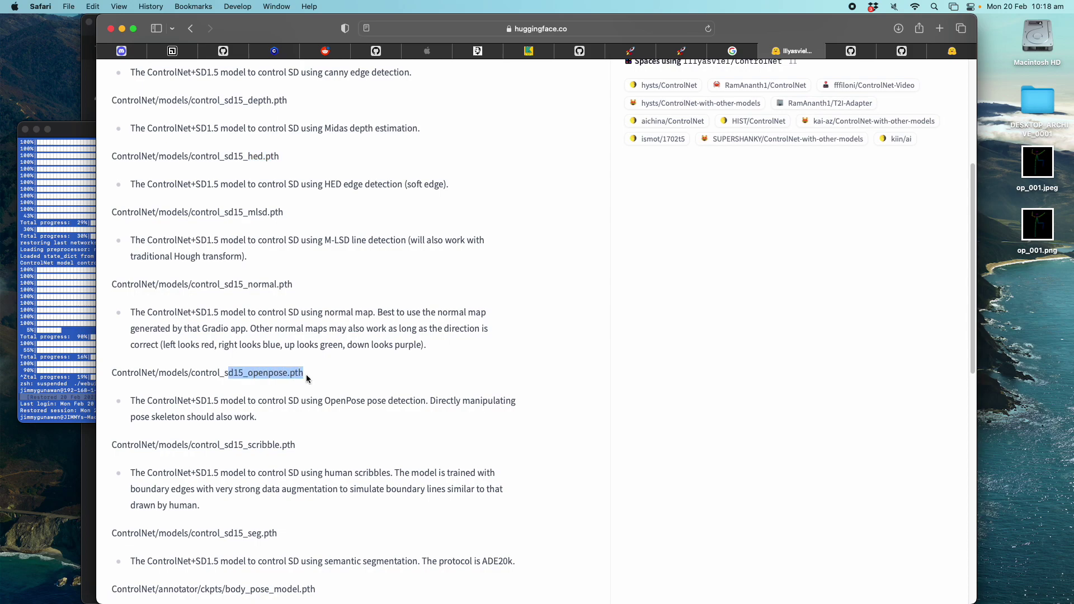
pyautogui.scroll(-2, 287, 382)
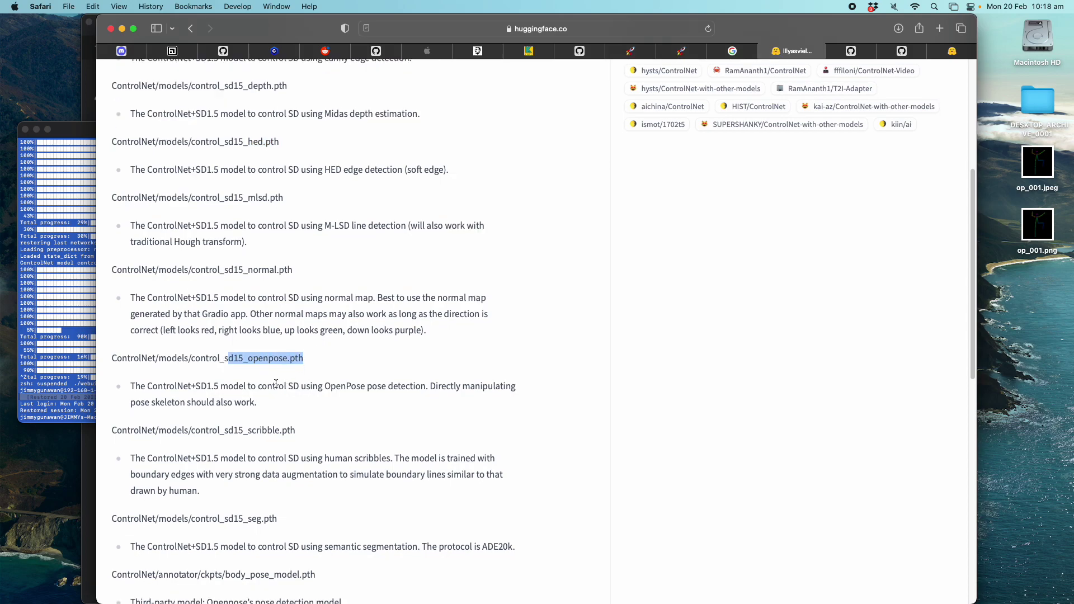
pyautogui.click(375, 367)
pyautogui.moveTo(319, 380); pyautogui.dragTo(131, 325)
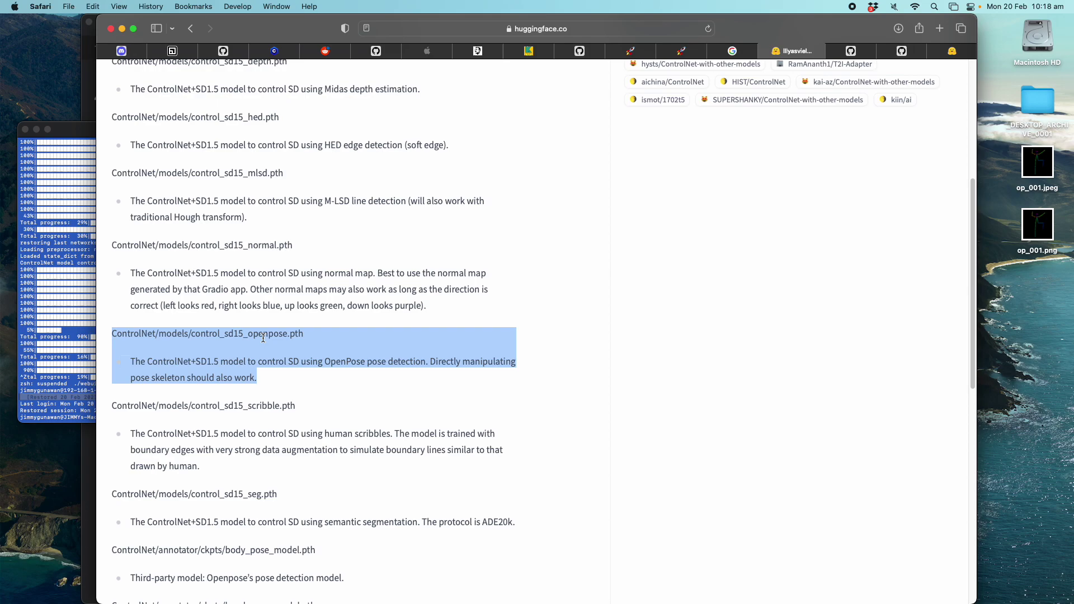
pyautogui.scroll(-5, 405, 401)
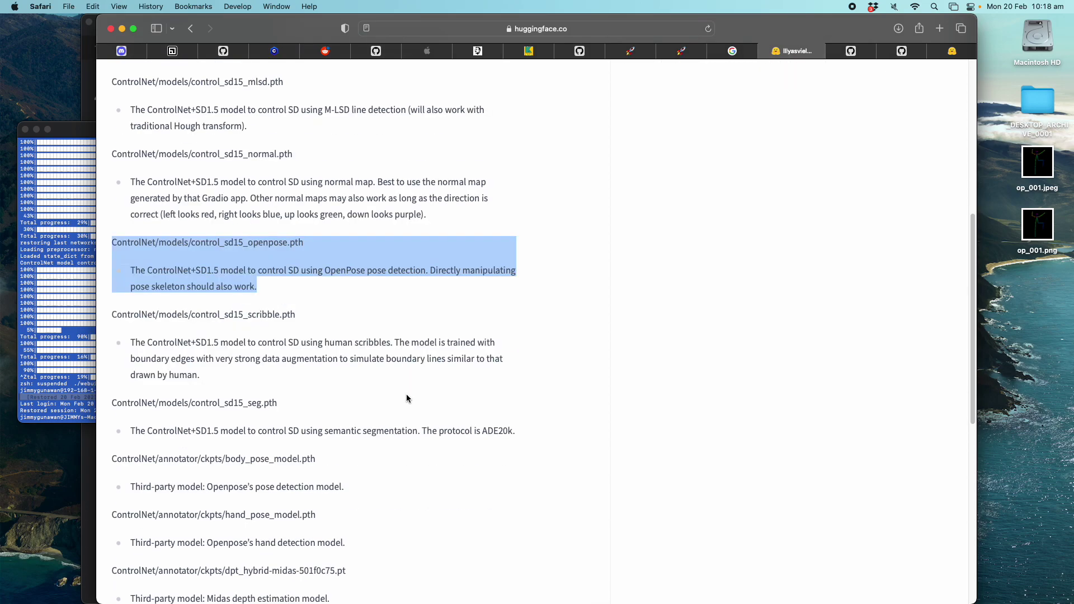
pyautogui.scroll(10, 344, 468)
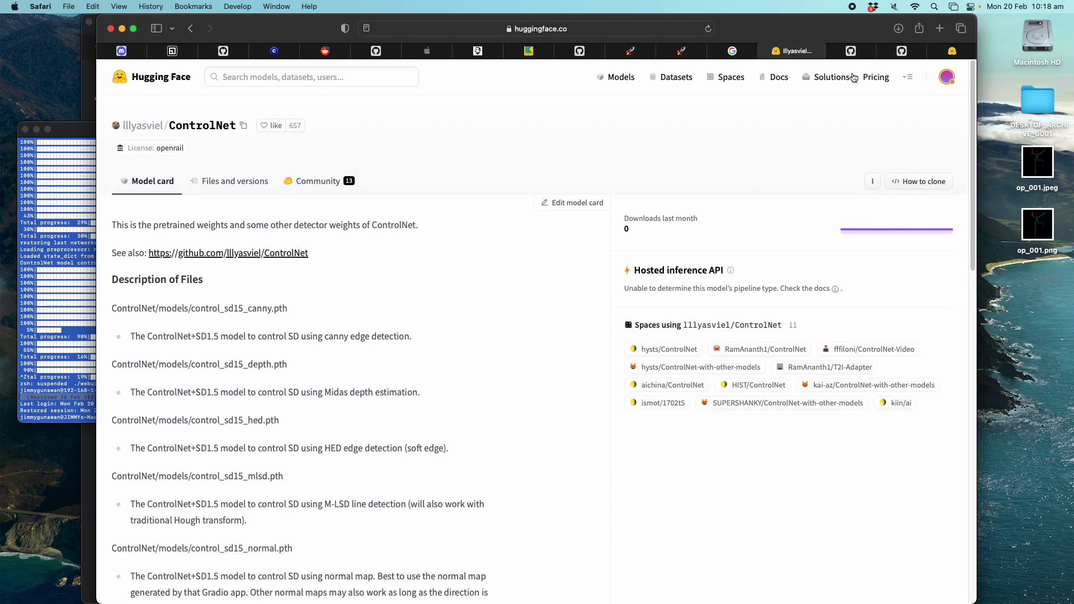
pyautogui.click(902, 50)
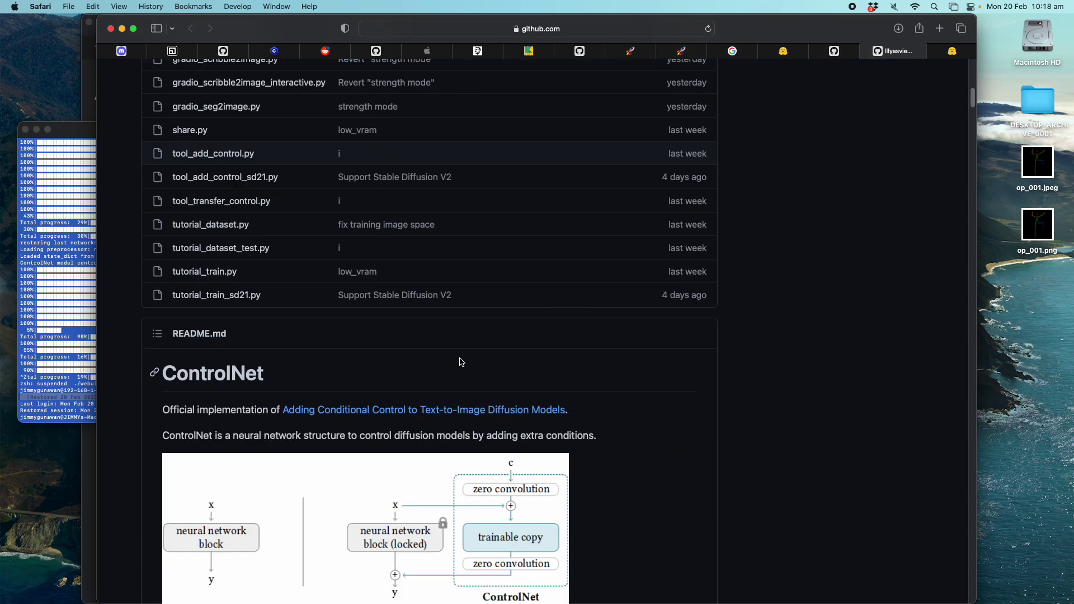
# - Scroll down the ControlNet GitHub README through its control examples
pyautogui.scroll(-20, 462, 362)
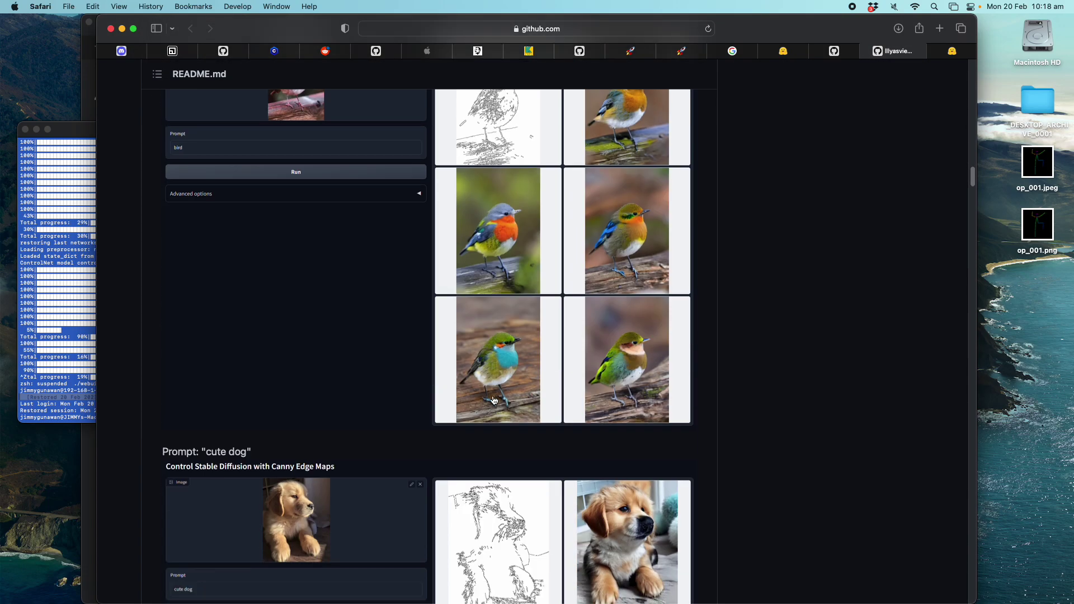
pyautogui.scroll(5, 494, 400)
pyautogui.scroll(-3, 392, 297)
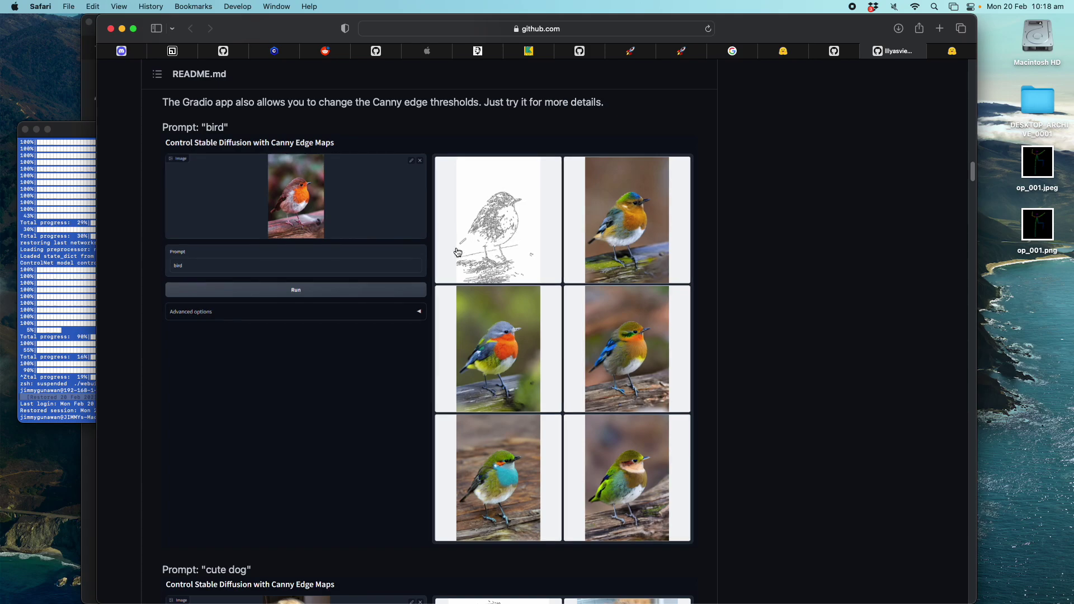
pyautogui.scroll(-7, 454, 359)
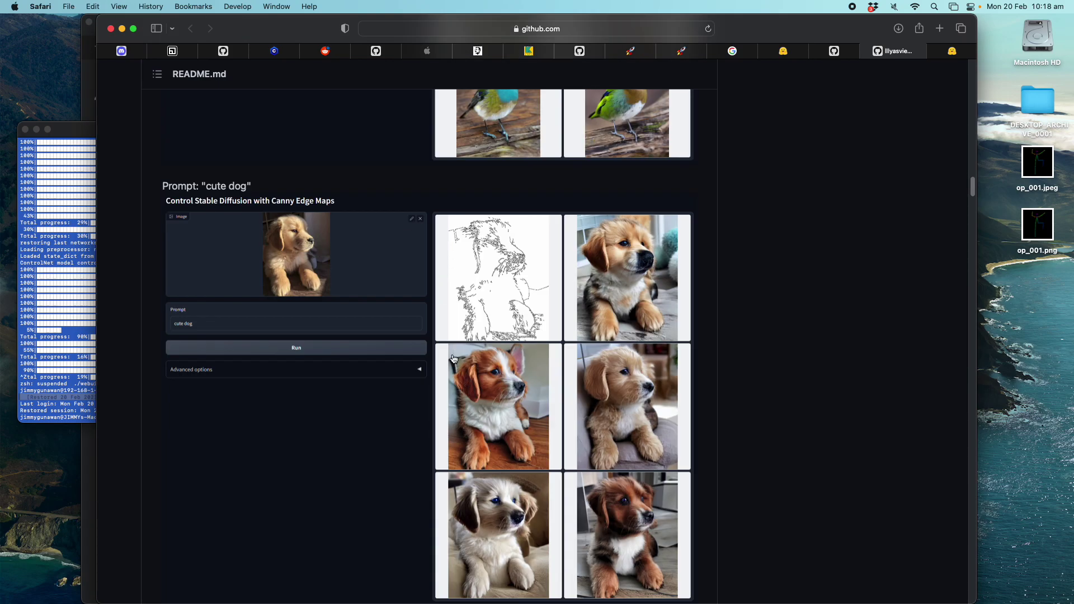
pyautogui.scroll(-6, 521, 336)
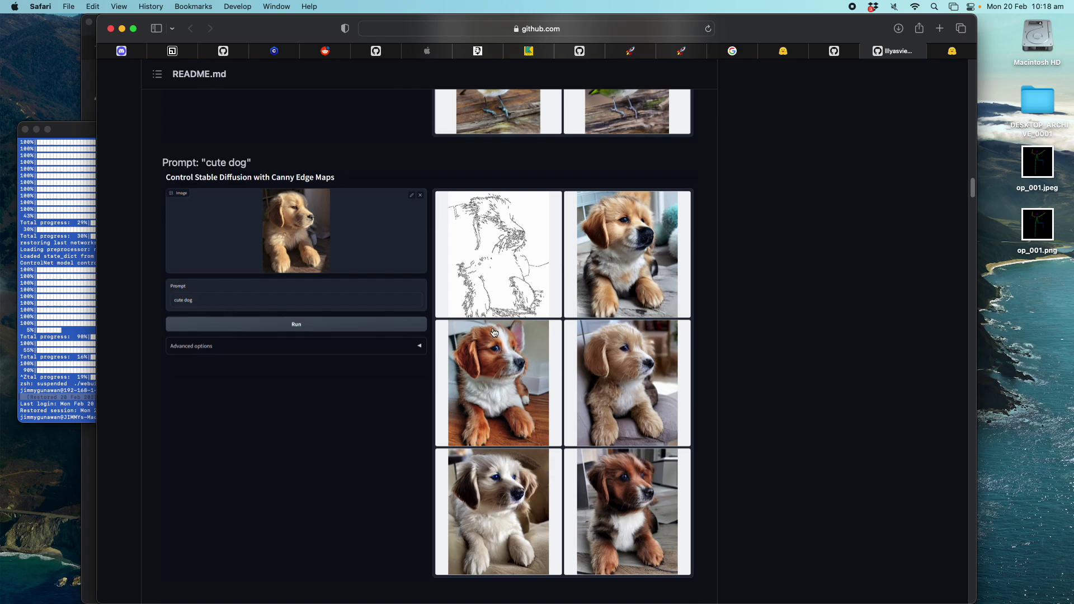
pyautogui.scroll(-8, 475, 364)
pyautogui.scroll(4, 454, 342)
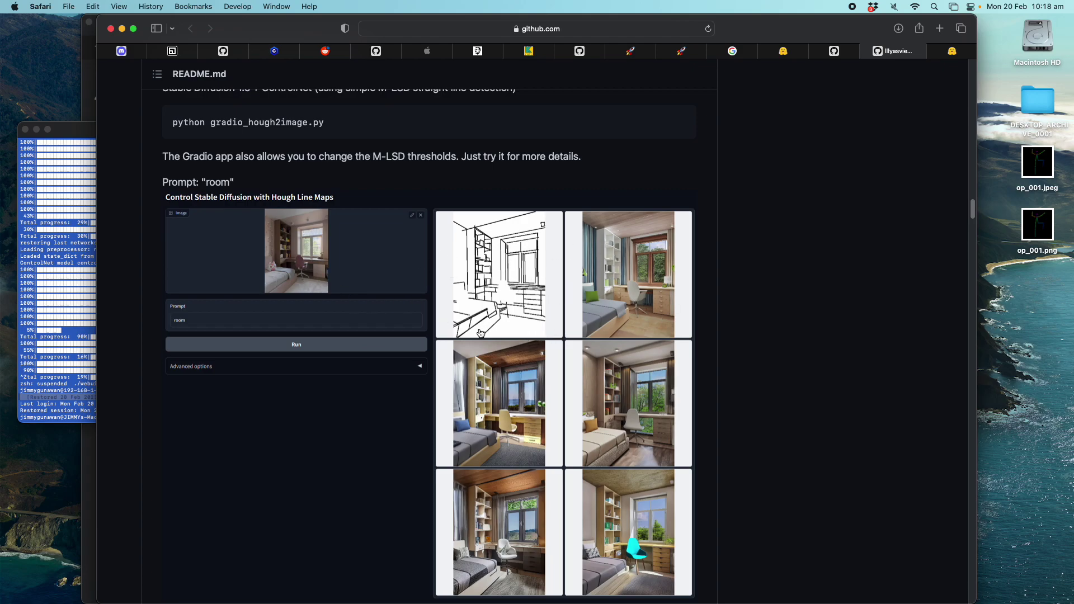
pyautogui.scroll(-5, 453, 367)
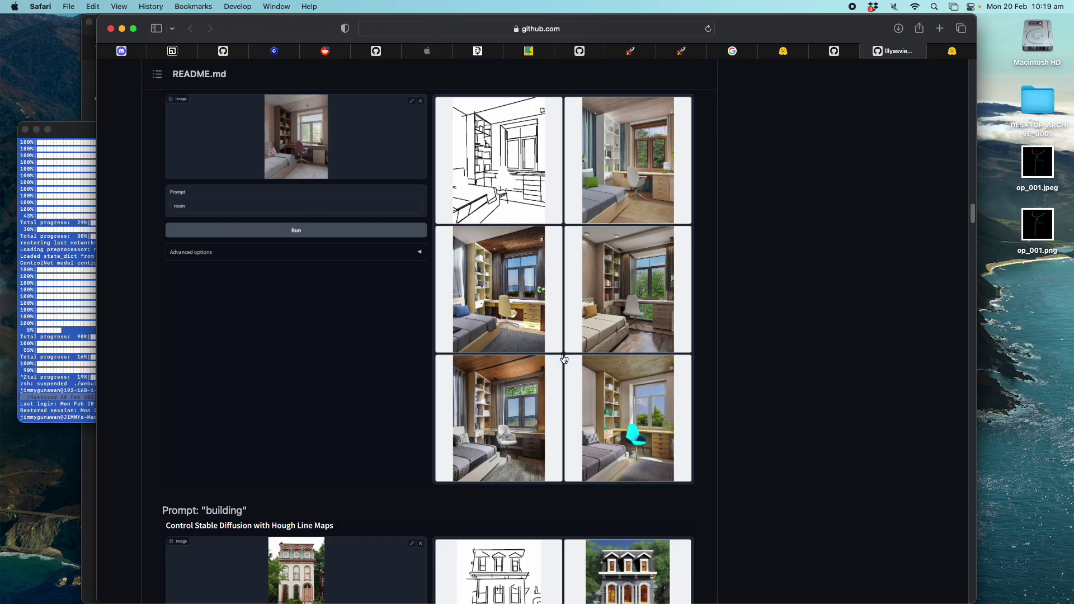
pyautogui.scroll(-6, 602, 330)
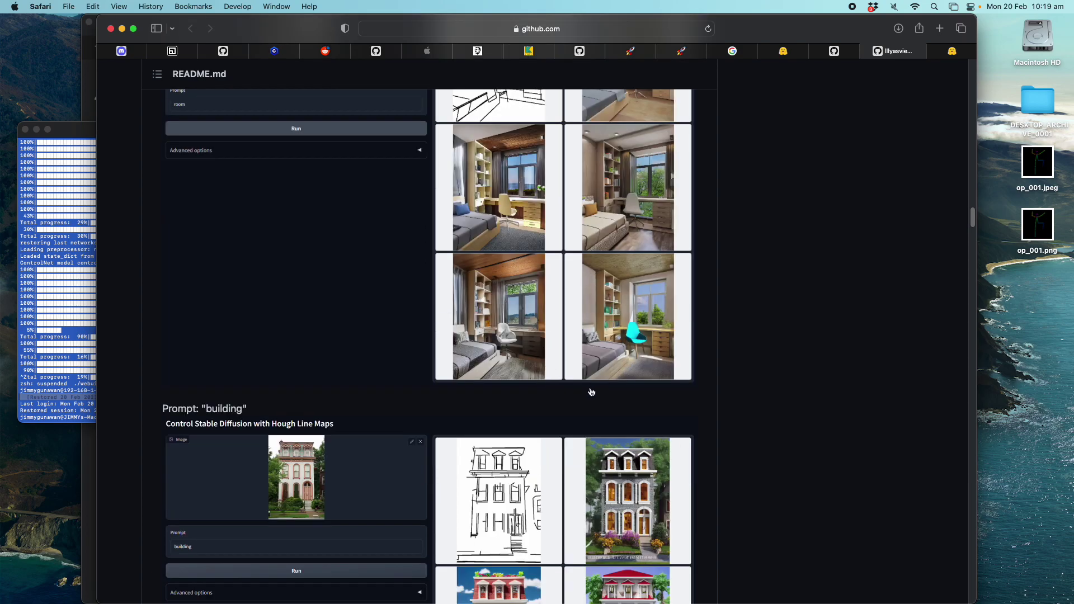
pyautogui.scroll(-20, 659, 378)
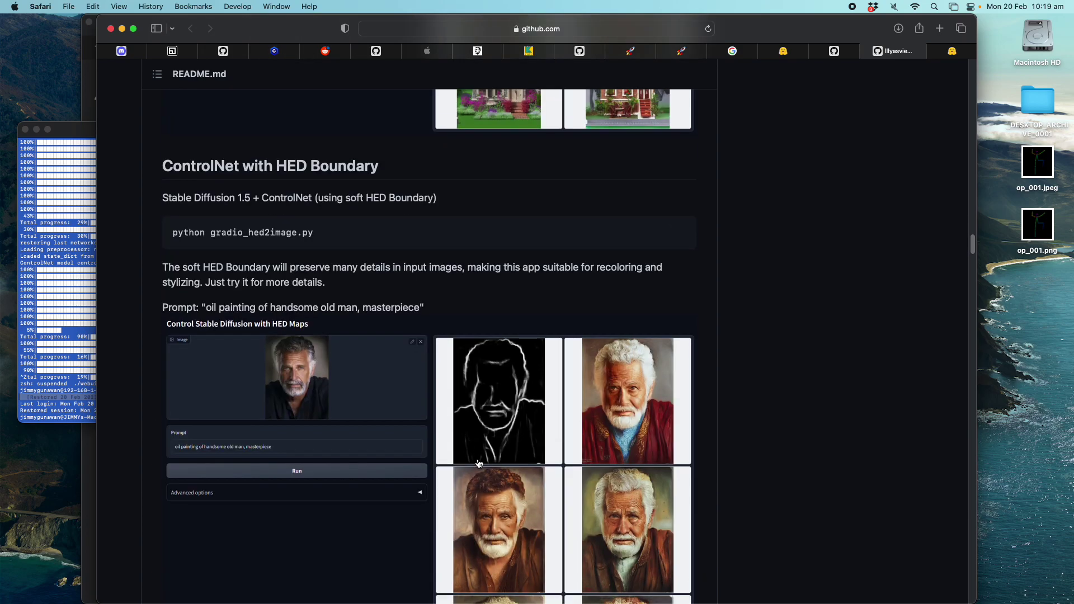
pyautogui.scroll(-20, 461, 444)
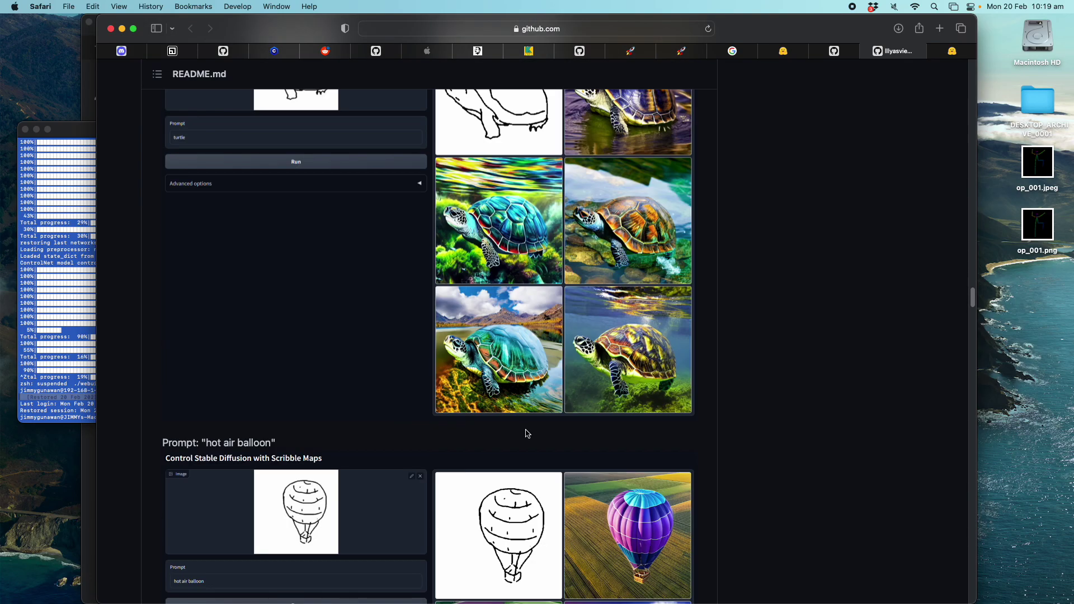
pyautogui.scroll(6, 428, 221)
pyautogui.scroll(-20, 422, 410)
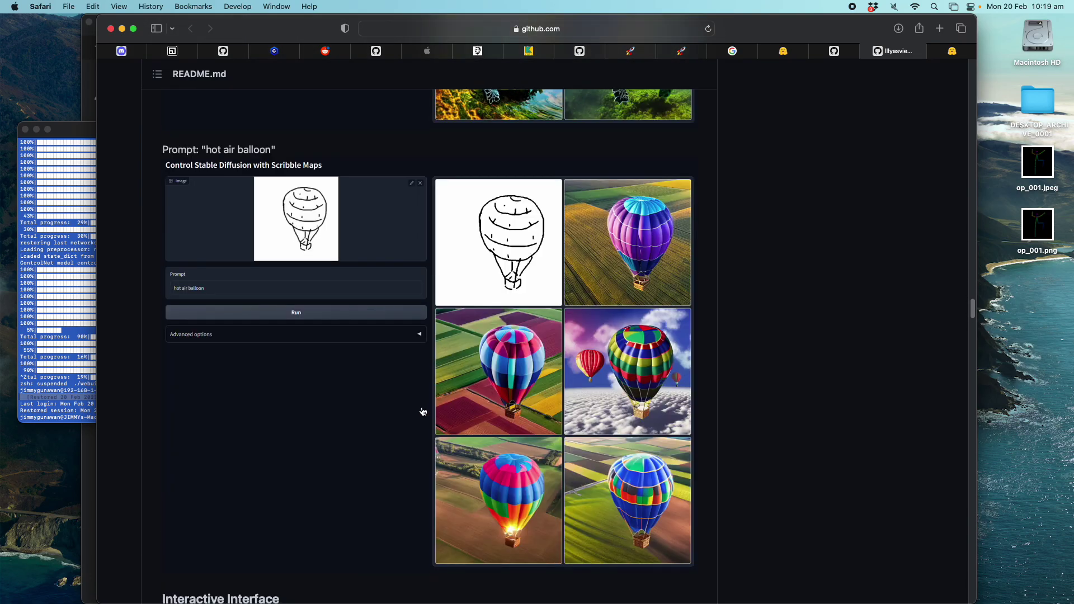
pyautogui.scroll(-20, 444, 439)
pyautogui.scroll(8, 453, 439)
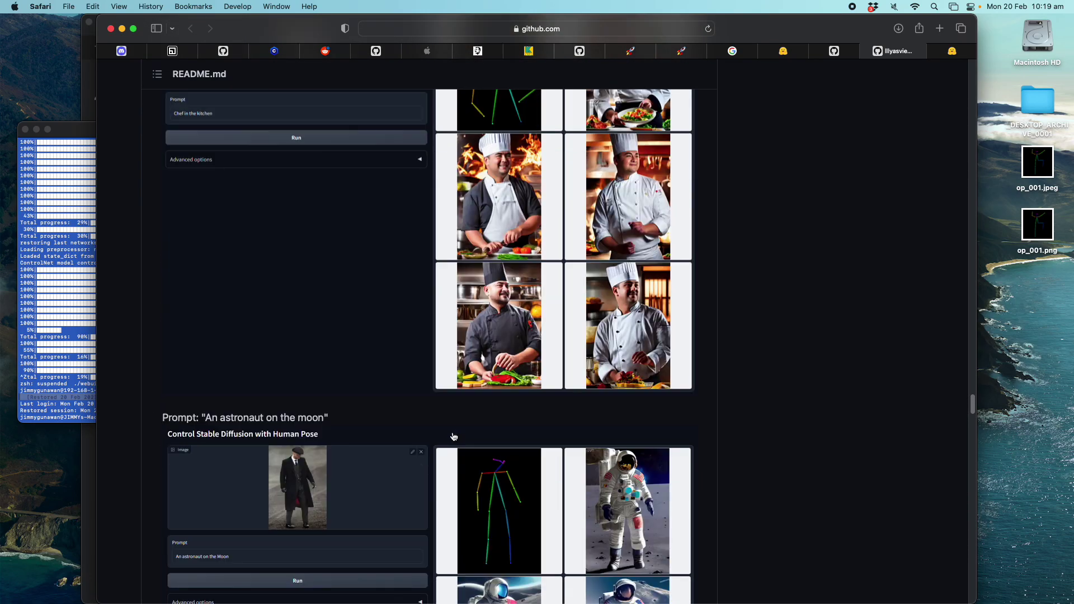
pyautogui.scroll(-1, 440, 386)
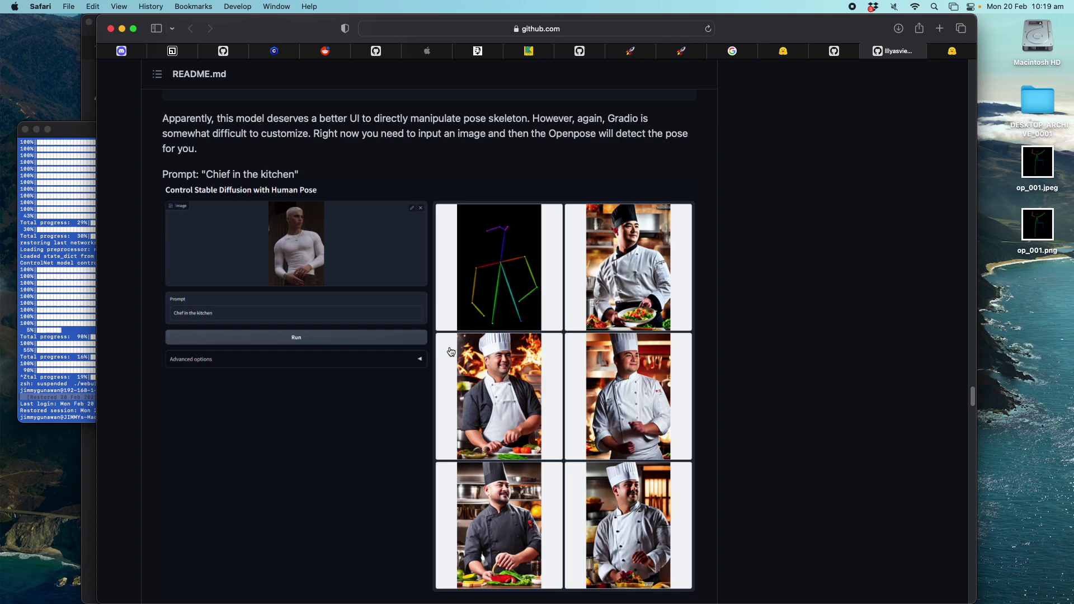
# - Reach the 'Control Stable Diffusion with Human Pose' astronaut examples, then return to the Hugging Face tab
pyautogui.scroll(-5, 446, 376)
pyautogui.scroll(10, 444, 376)
pyautogui.scroll(-1, 279, 302)
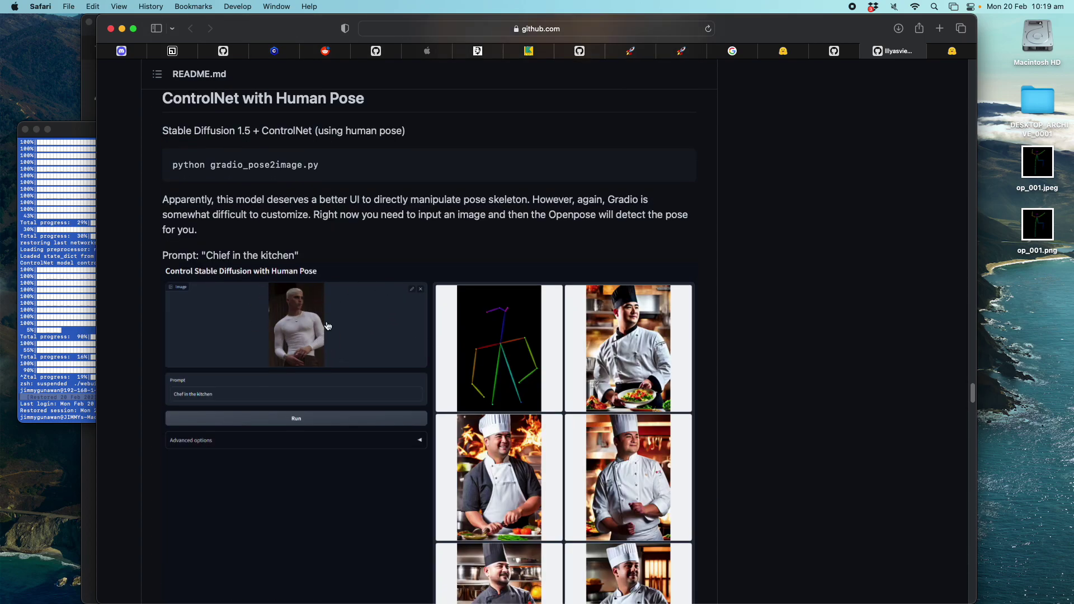
pyautogui.scroll(-1, 286, 339)
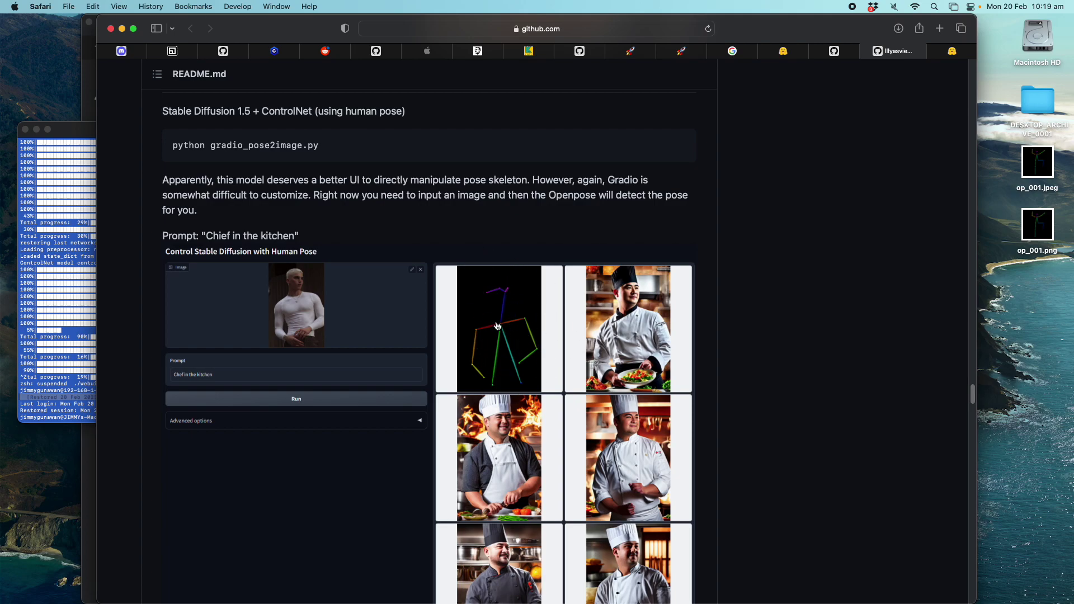
pyautogui.scroll(-5, 571, 502)
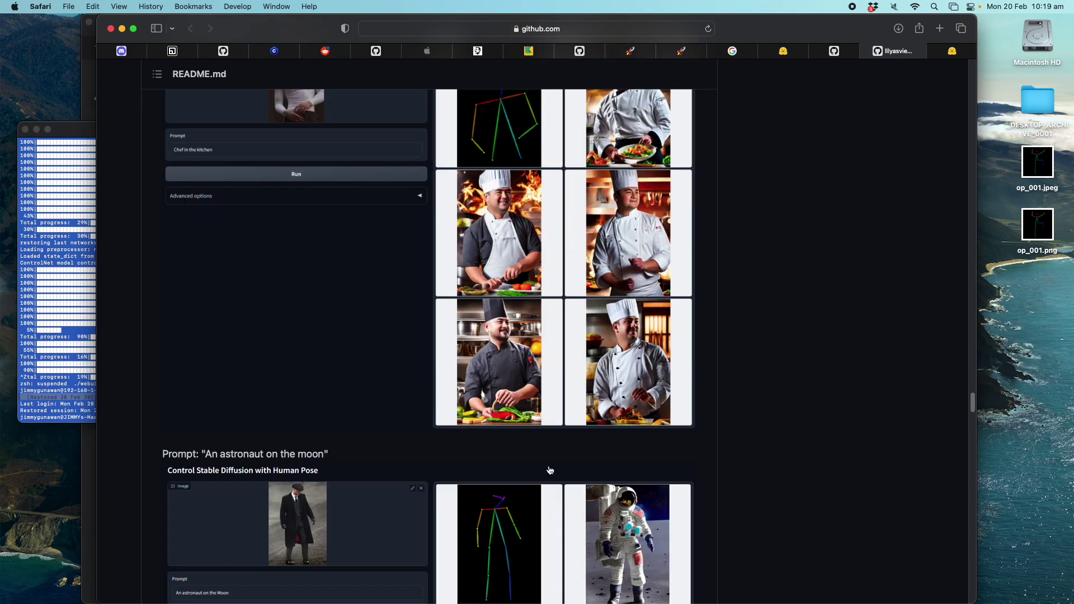
pyautogui.scroll(-3, 506, 386)
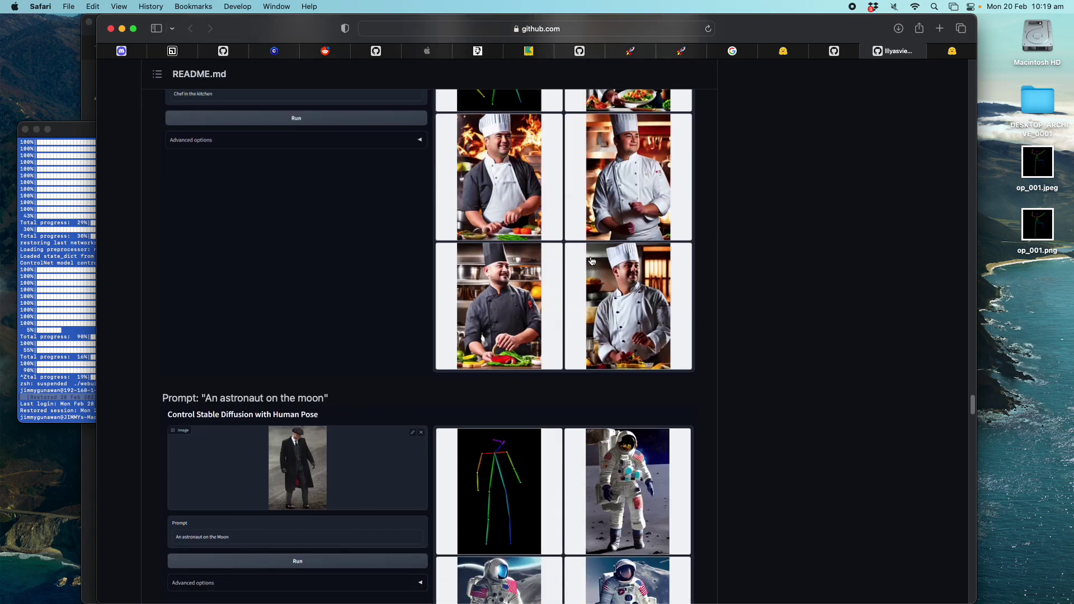
pyautogui.scroll(-8, 395, 404)
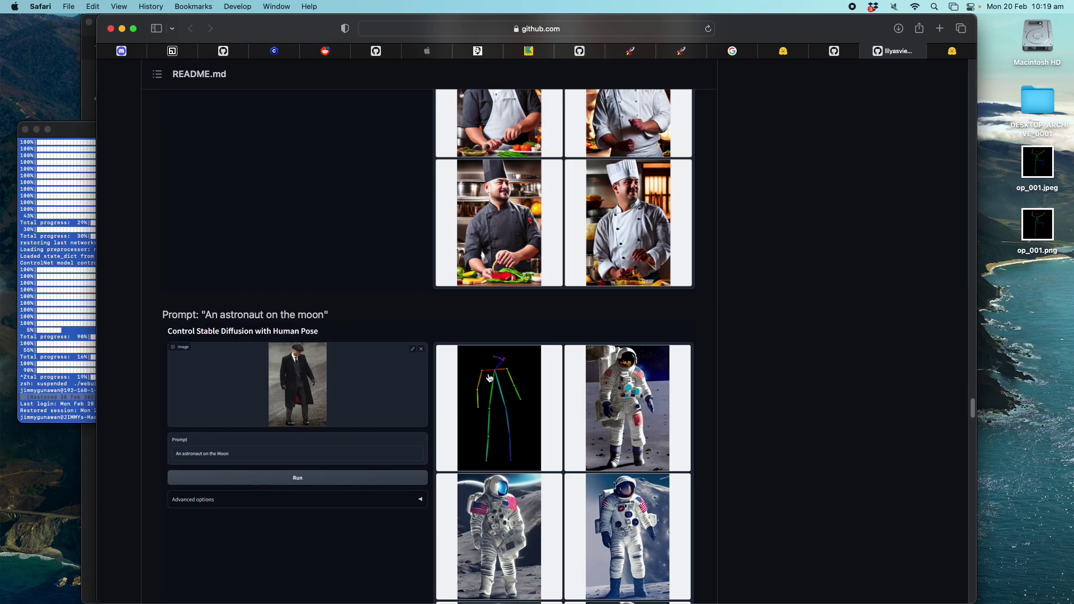
pyautogui.scroll(-8, 562, 315)
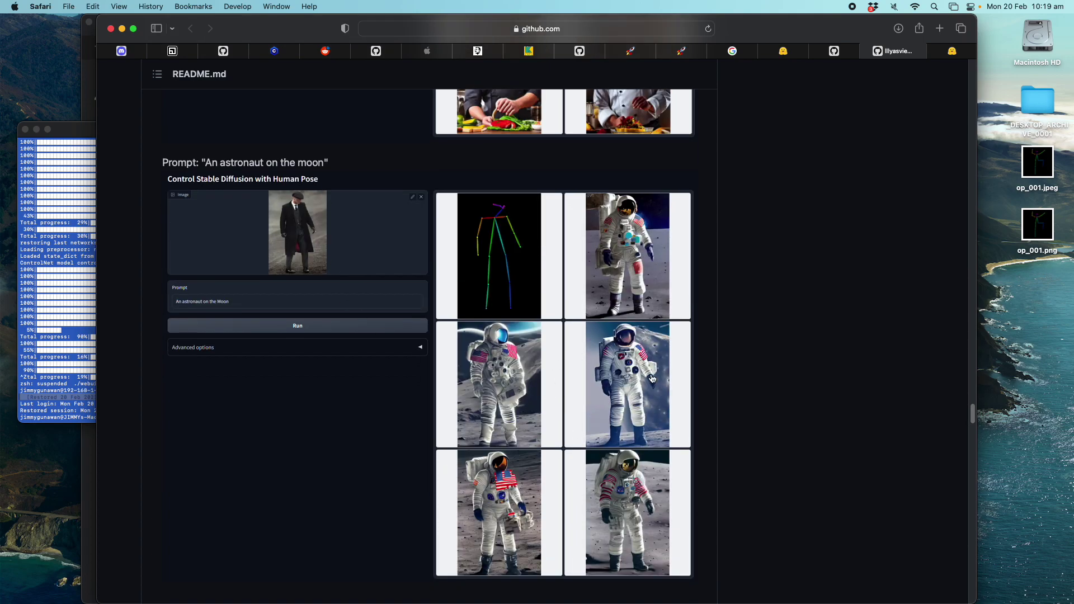
pyautogui.scroll(5, 552, 247)
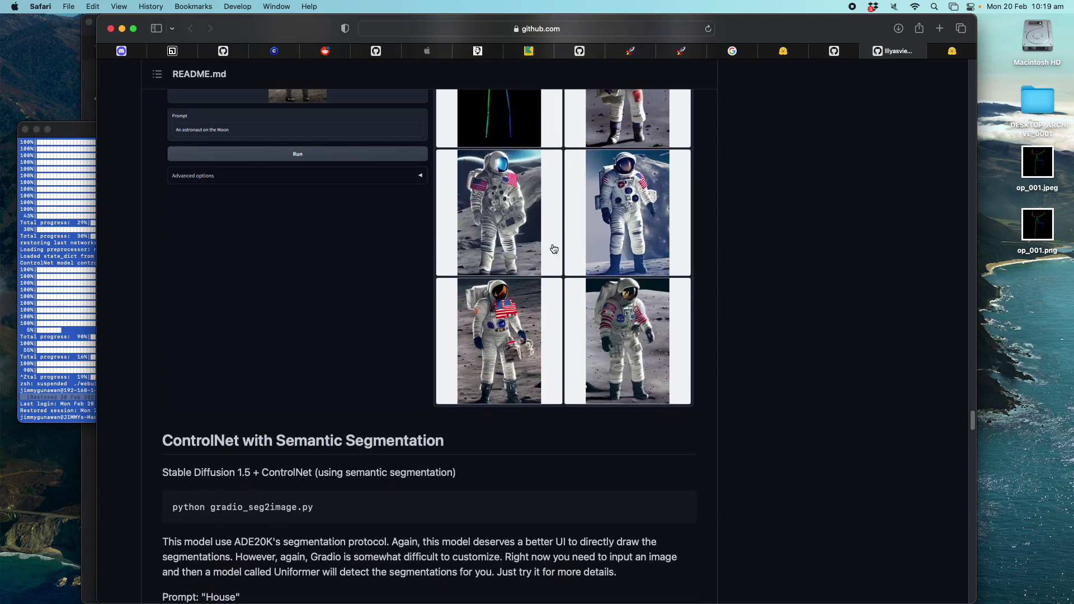
pyautogui.scroll(1, 291, 171)
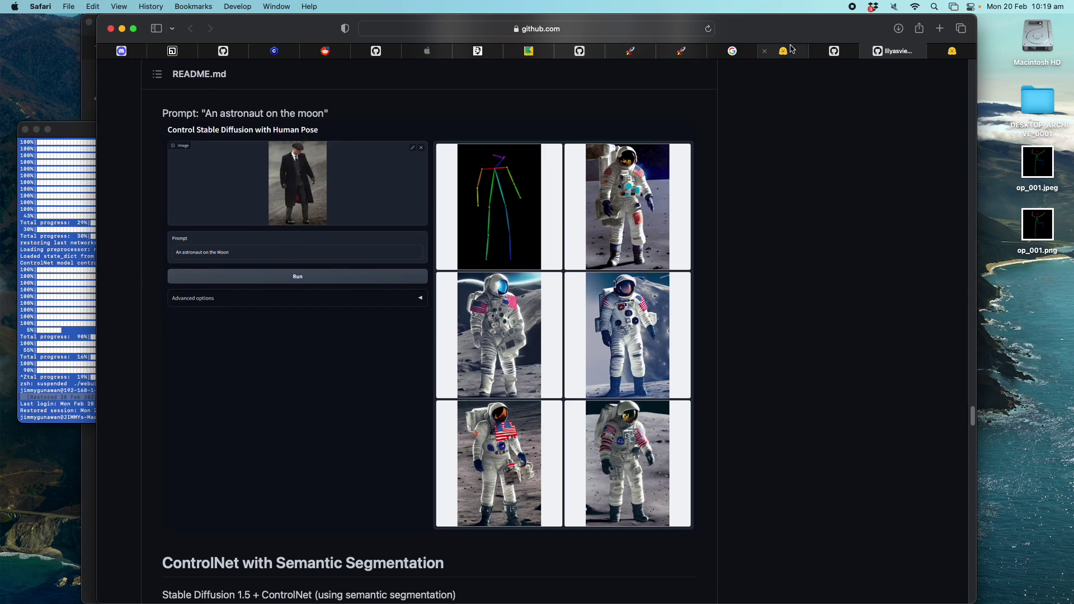
pyautogui.click(761, 54)
# - Close the Hugging Face tab and run cd stable-diffusion-webui, then ./webui.sh --no-half in Terminal
pyautogui.click(763, 52)
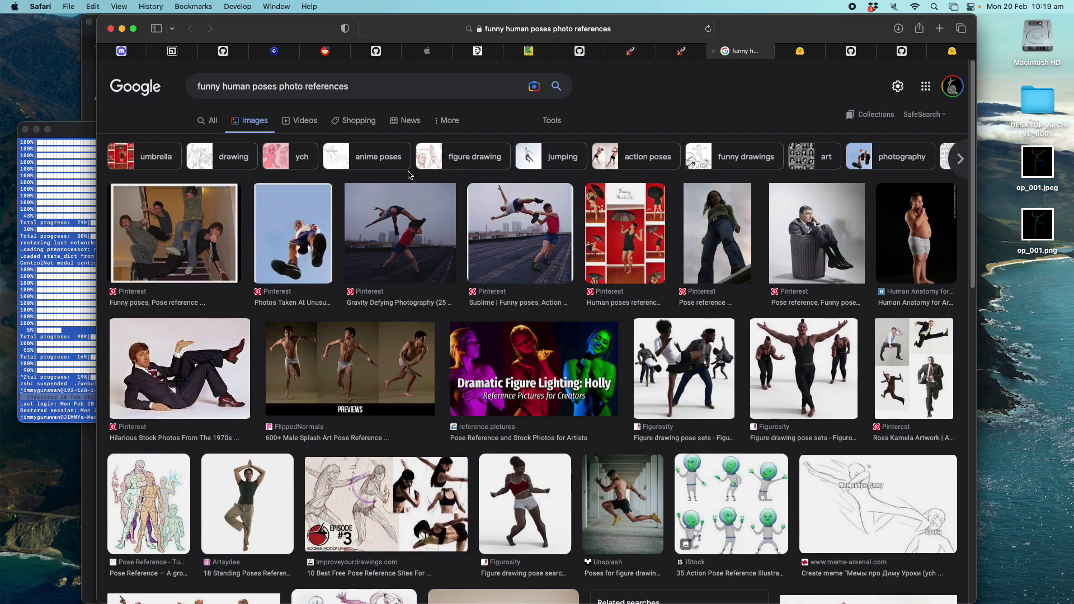
pyautogui.click(68, 273)
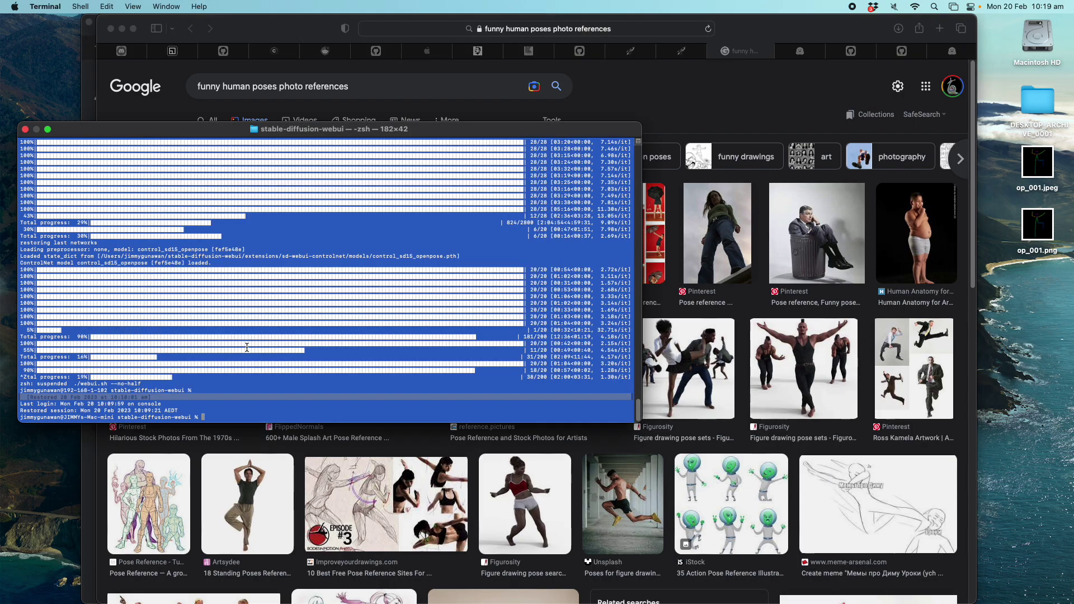
pyautogui.write('cd stable-diffusion-webui')
pyautogui.press('Return')
pyautogui.press('Up')
pyautogui.press('Up')
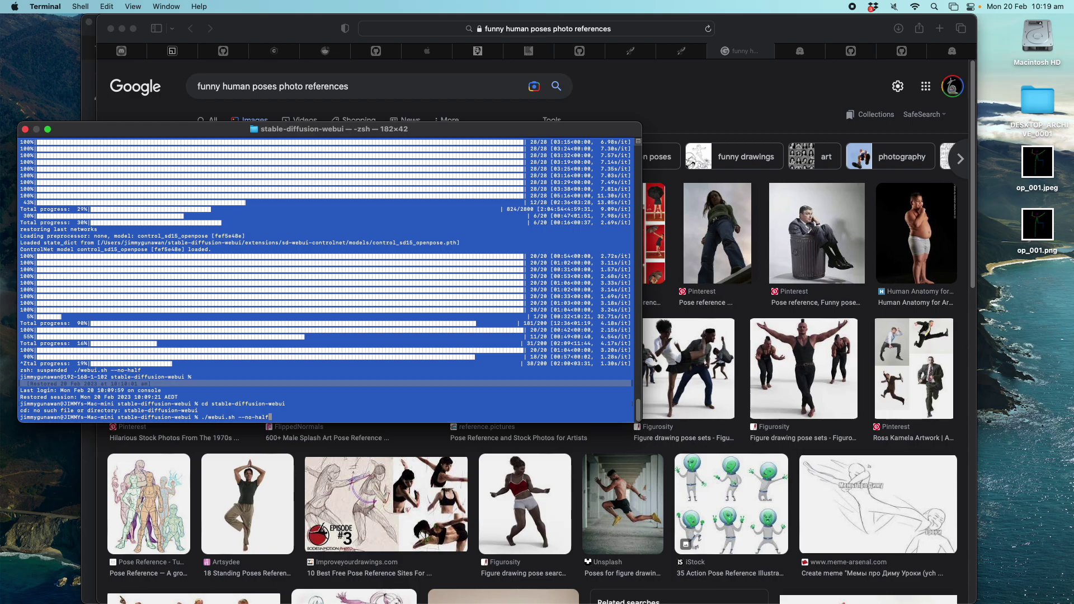
pyautogui.press('Return')
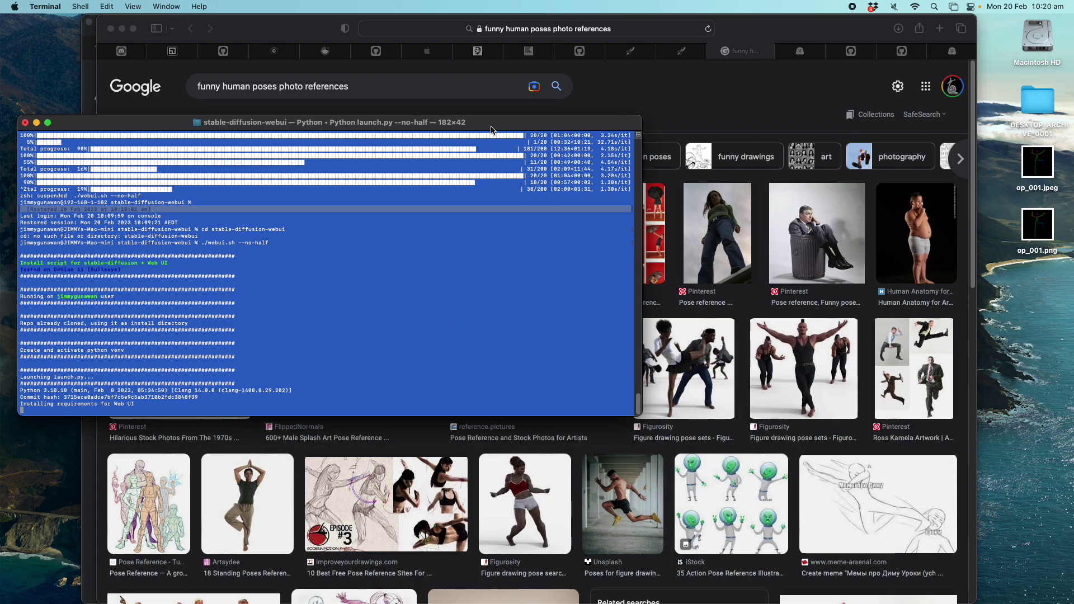
pyautogui.moveTo(491, 133); pyautogui.dragTo(491, 127)
# - Browse the 'funny human poses photo references' image results and make the Safari window narrower
pyautogui.moveTo(763, 29); pyautogui.dragTo(753, 29)
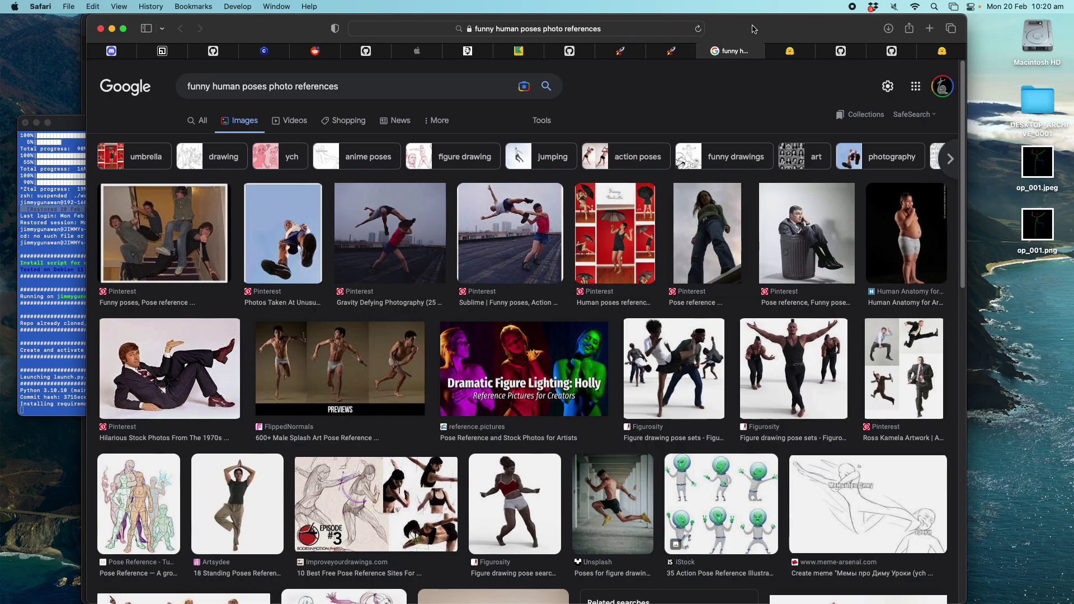
pyautogui.scroll(-6, 593, 263)
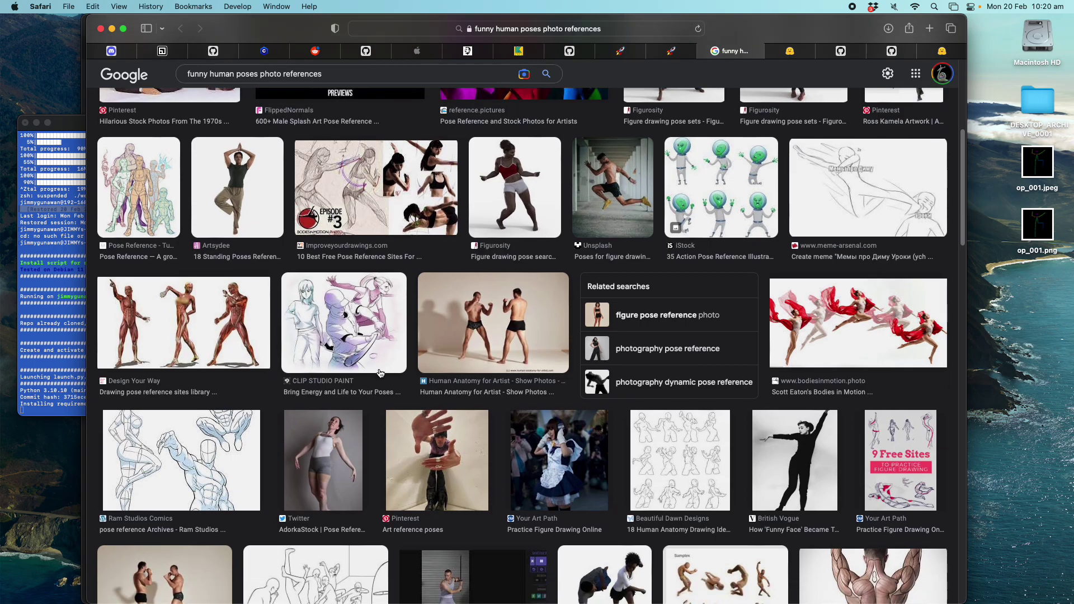
pyautogui.scroll(-6, 486, 393)
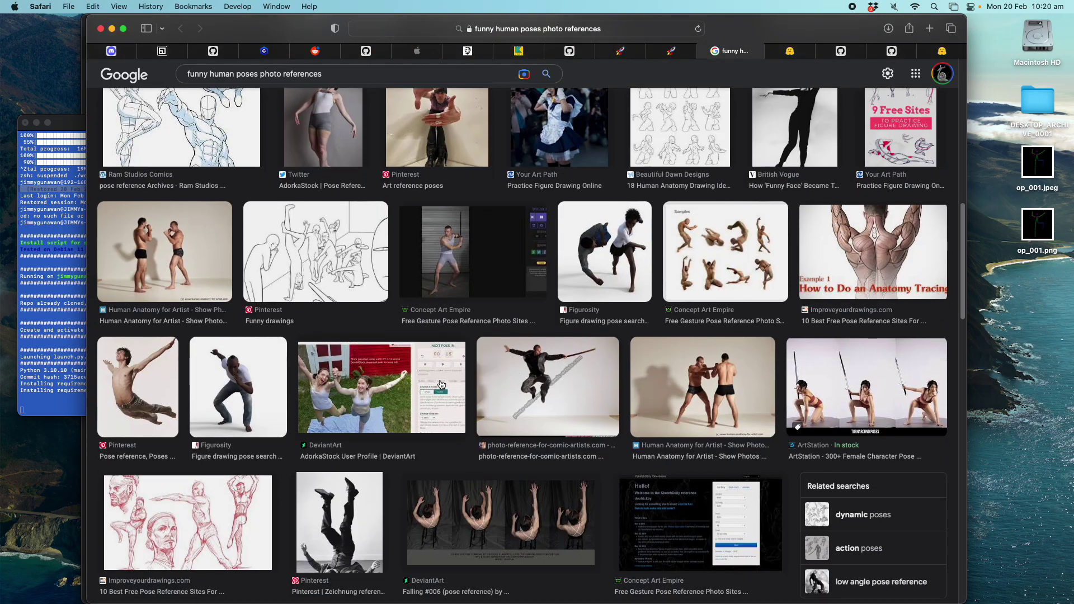
pyautogui.scroll(-1, 560, 369)
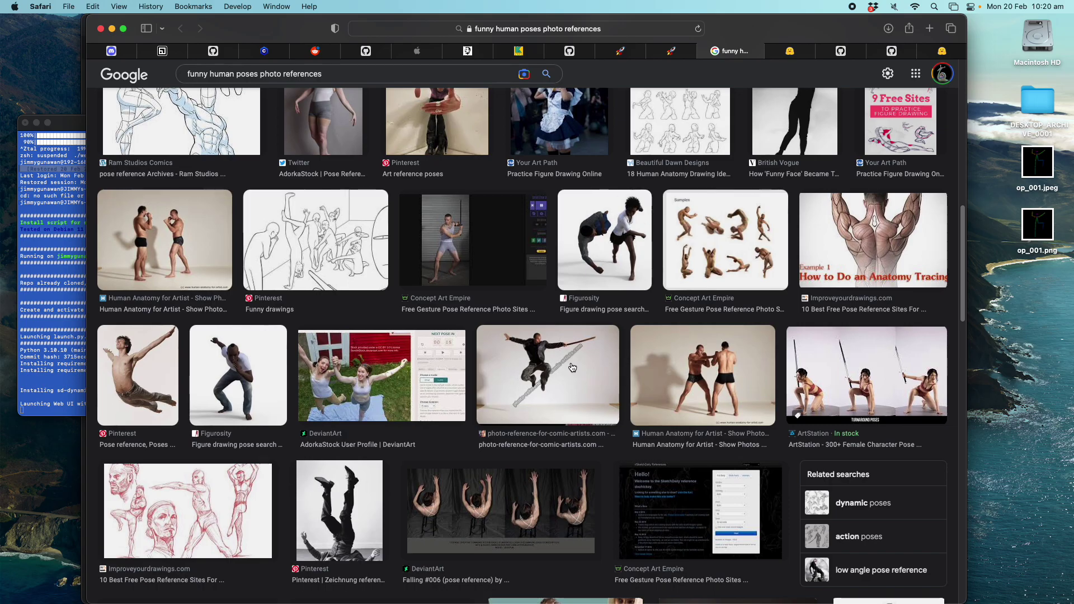
pyautogui.scroll(-3, 577, 369)
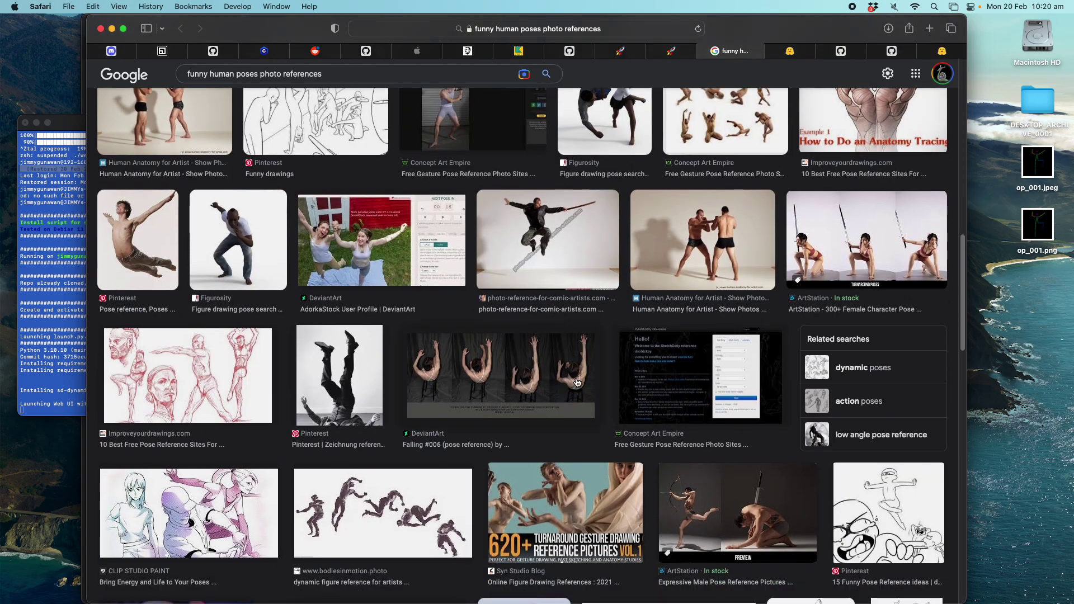
pyautogui.scroll(-8, 610, 372)
pyautogui.scroll(13, 619, 375)
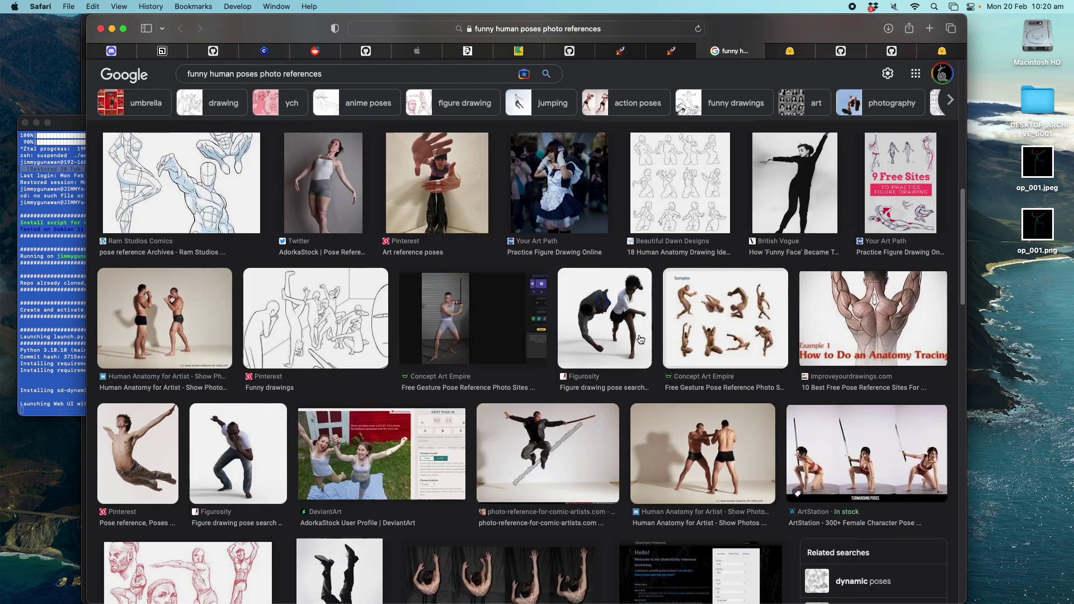
pyautogui.scroll(2, 641, 335)
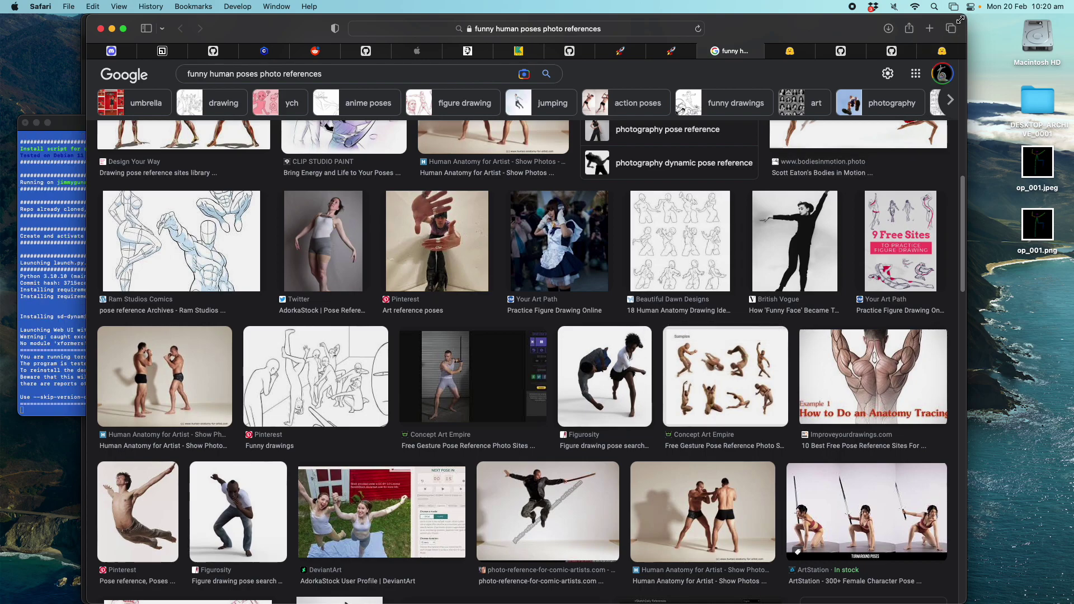
pyautogui.doubleClick(894, 16)
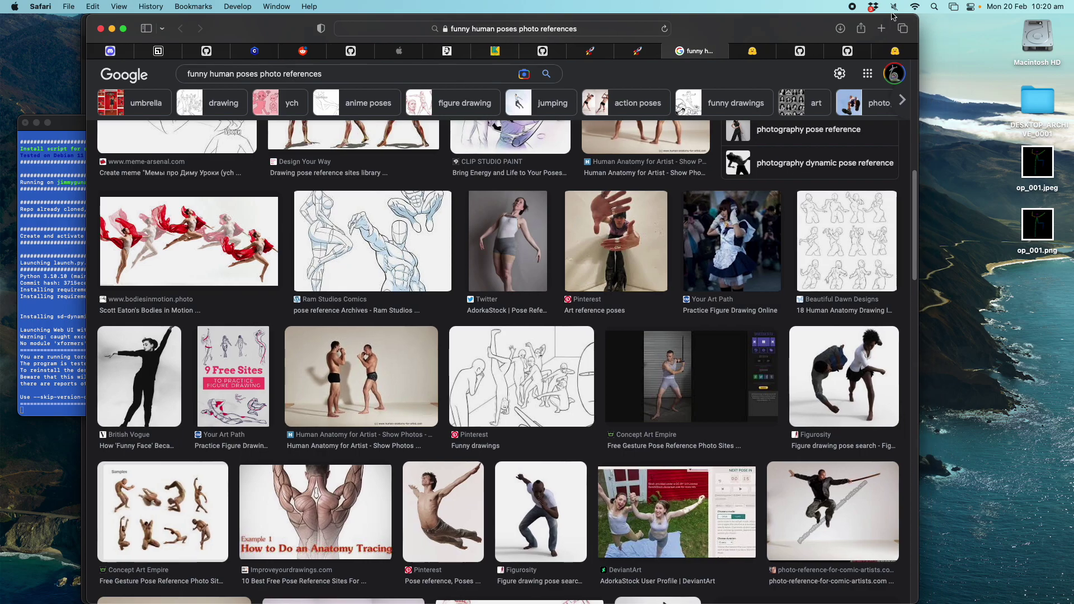
# - Drop the op_001.png pose from the desktop into Replicate's controlnet-pose input image
pyautogui.click(643, 53)
pyautogui.scroll(-10, 475, 347)
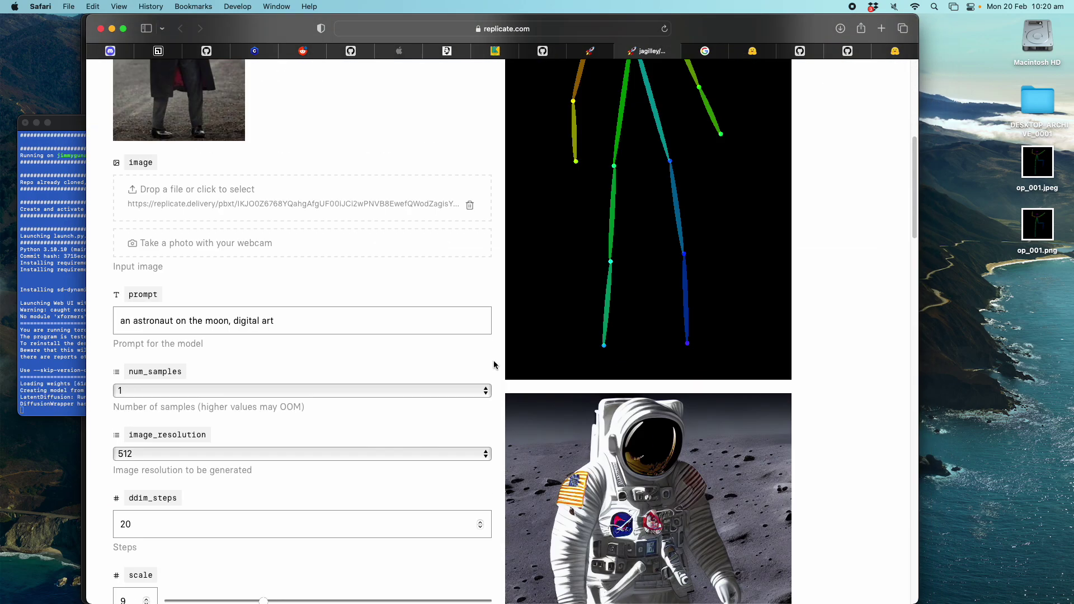
pyautogui.scroll(5, 415, 267)
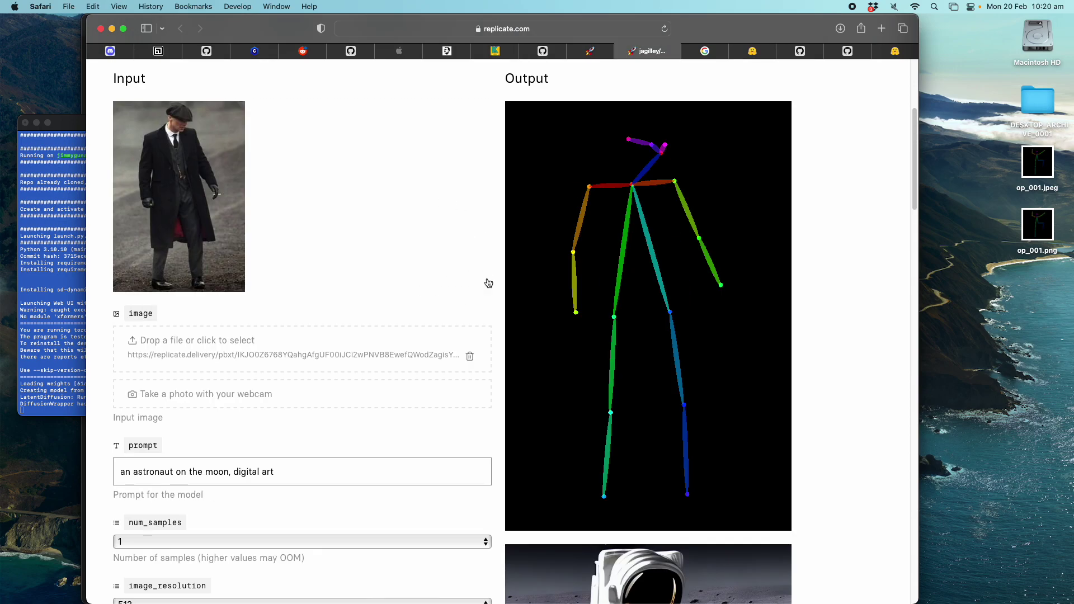
pyautogui.click(1032, 236)
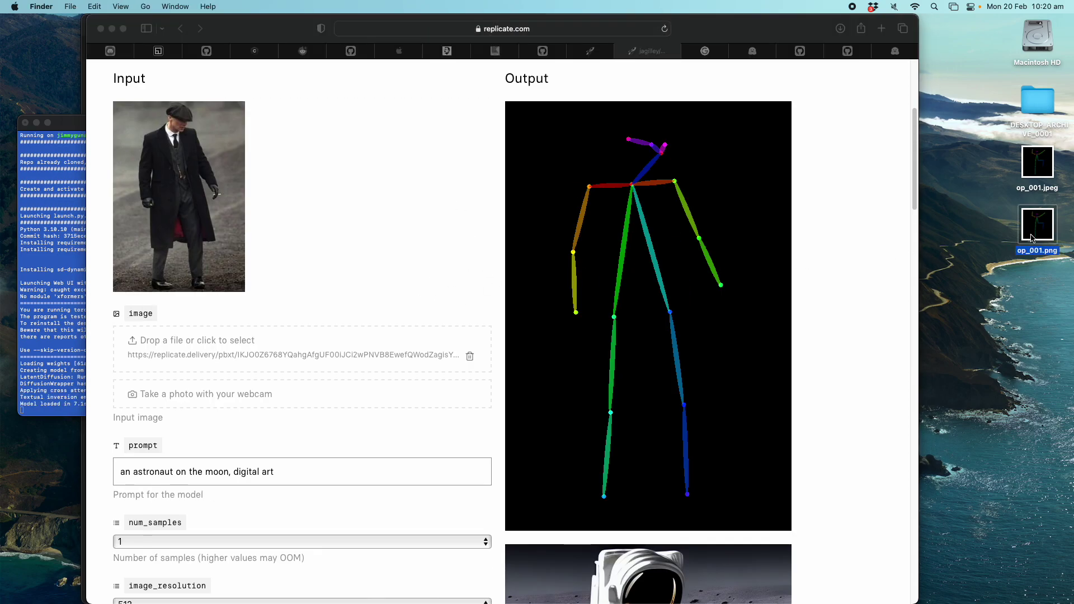
pyautogui.press('space')
pyautogui.press('space')
pyautogui.press('space')
pyautogui.press('space')
pyautogui.moveTo(1033, 236); pyautogui.dragTo(358, 345)
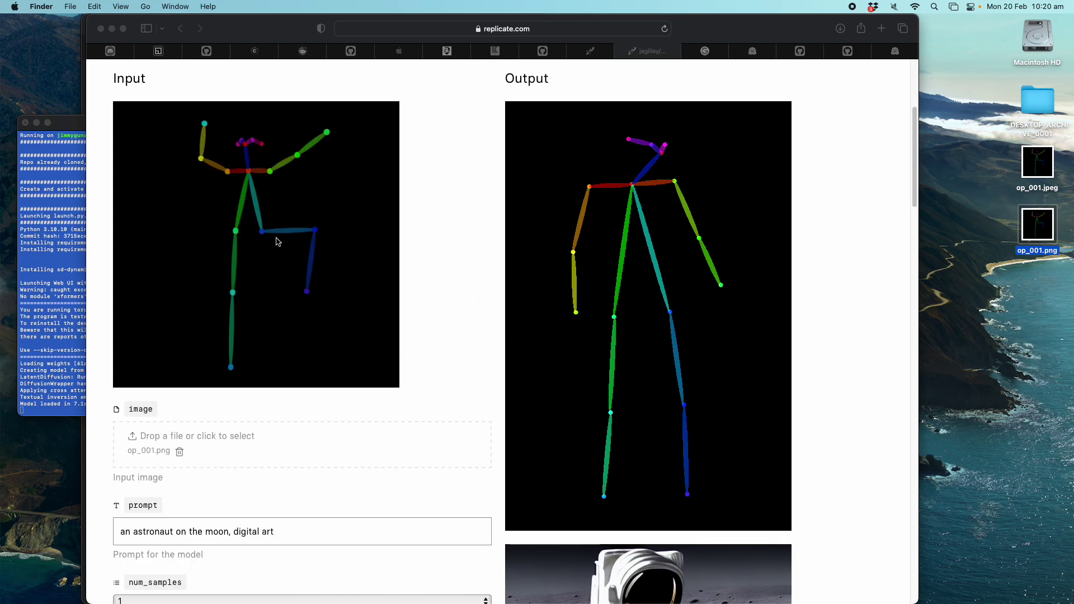
# - Submit the controlnet-pose run with the op_001.png pose, then move to Blender
pyautogui.scroll(3, 286, 253)
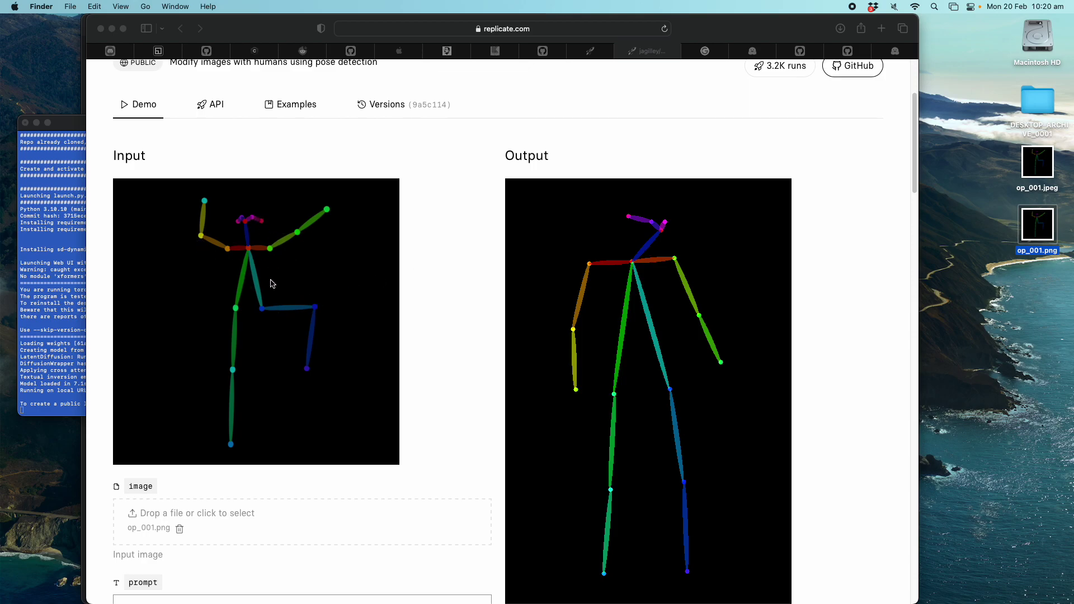
pyautogui.scroll(-1, 492, 314)
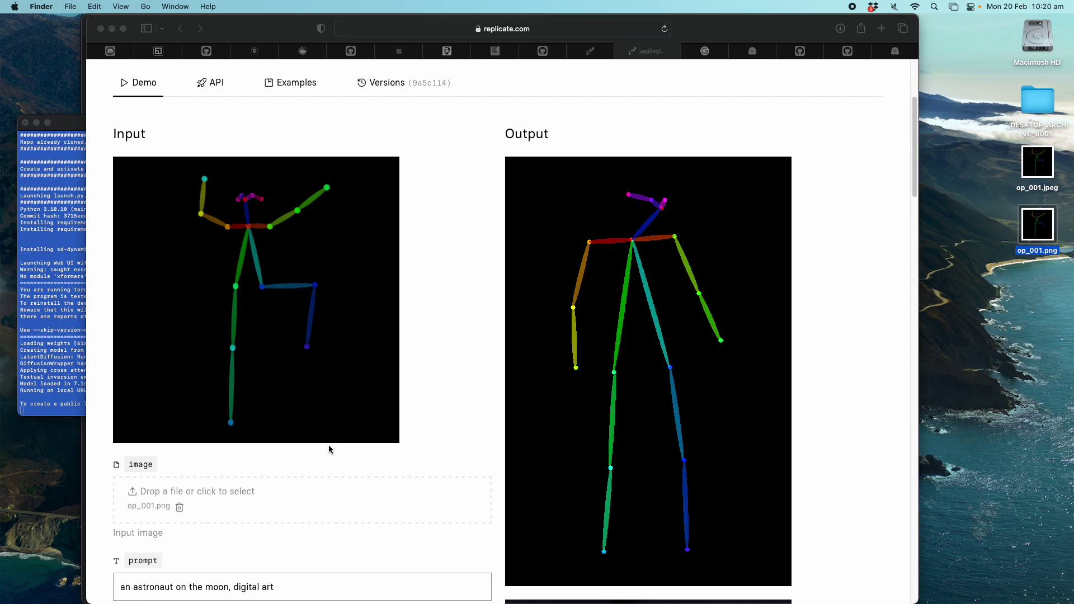
pyautogui.scroll(-4, 328, 445)
pyautogui.scroll(-10, 300, 473)
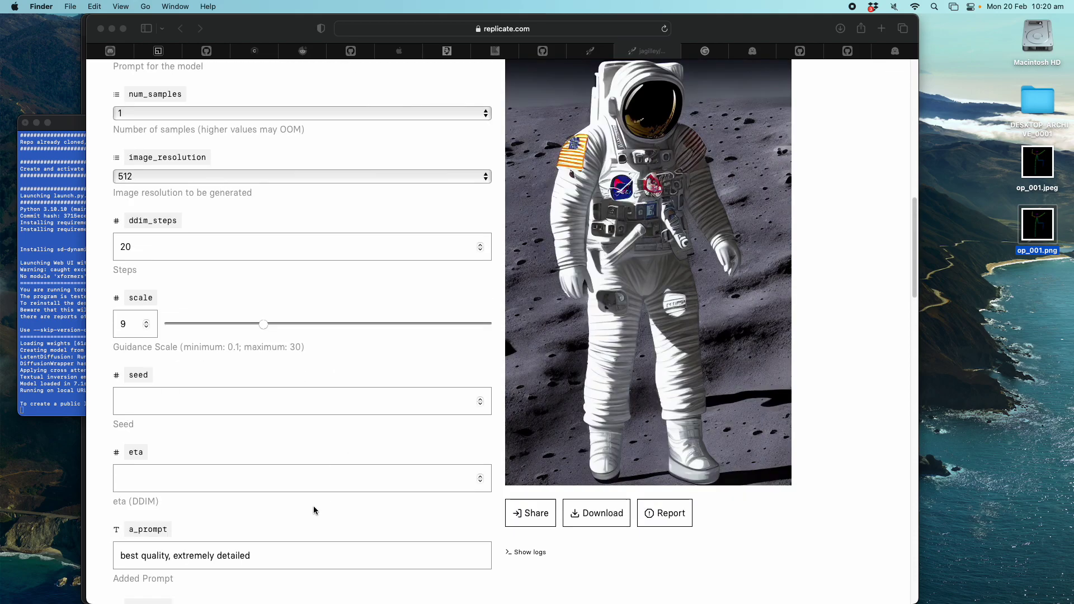
pyautogui.click(145, 531)
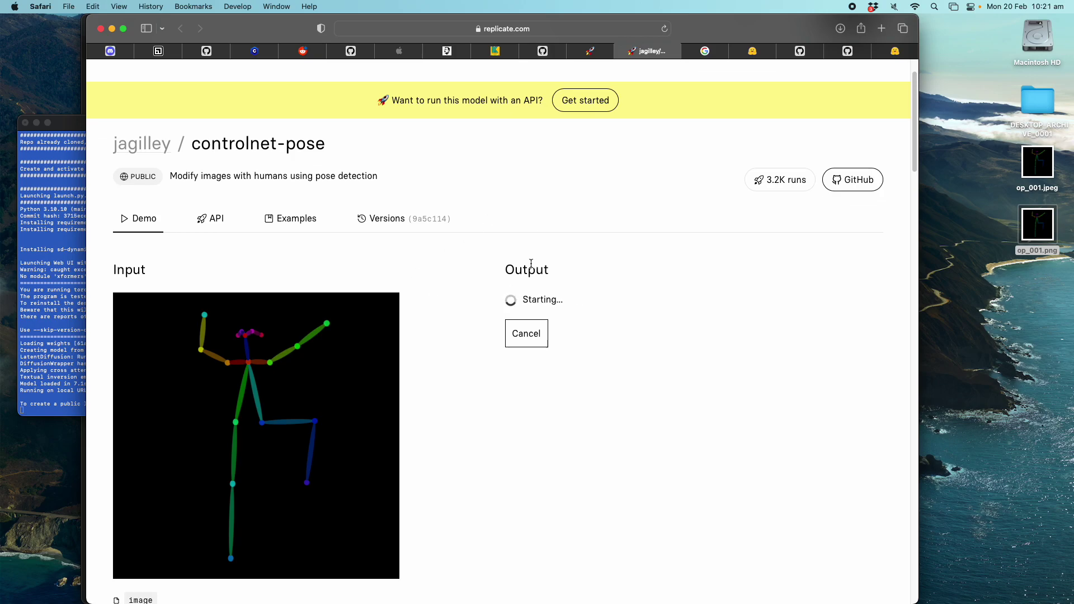
pyautogui.hotkey('ctrl', 'Right')
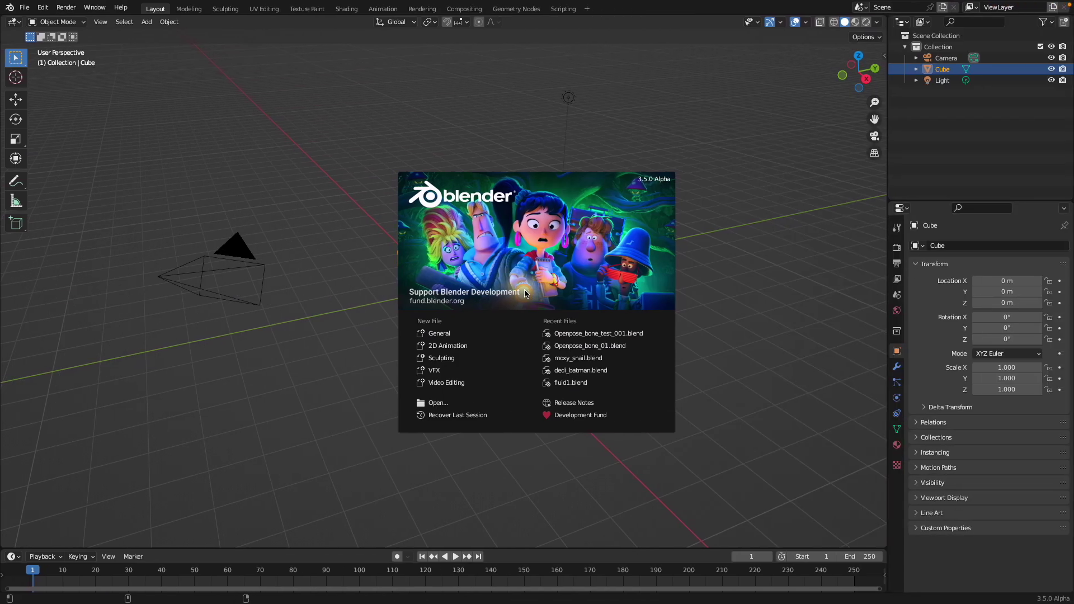
# - Open Openpose_bone_01.blend from the recent files, discarding unsaved changes
pyautogui.click(26, 8)
pyautogui.click(25, 8)
pyautogui.moveTo(72, 43)
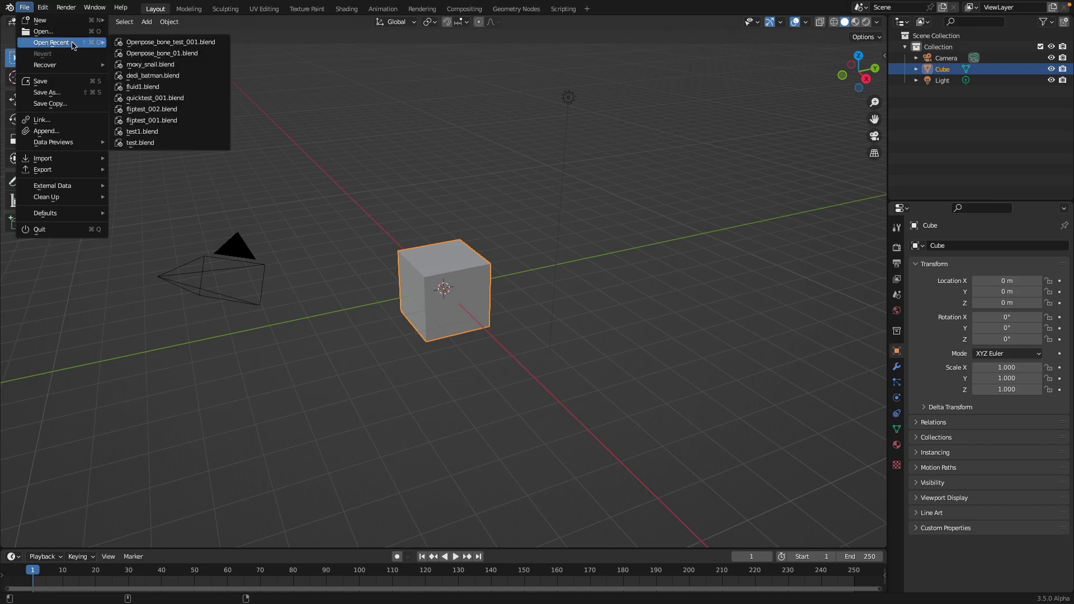
pyautogui.press('Return')
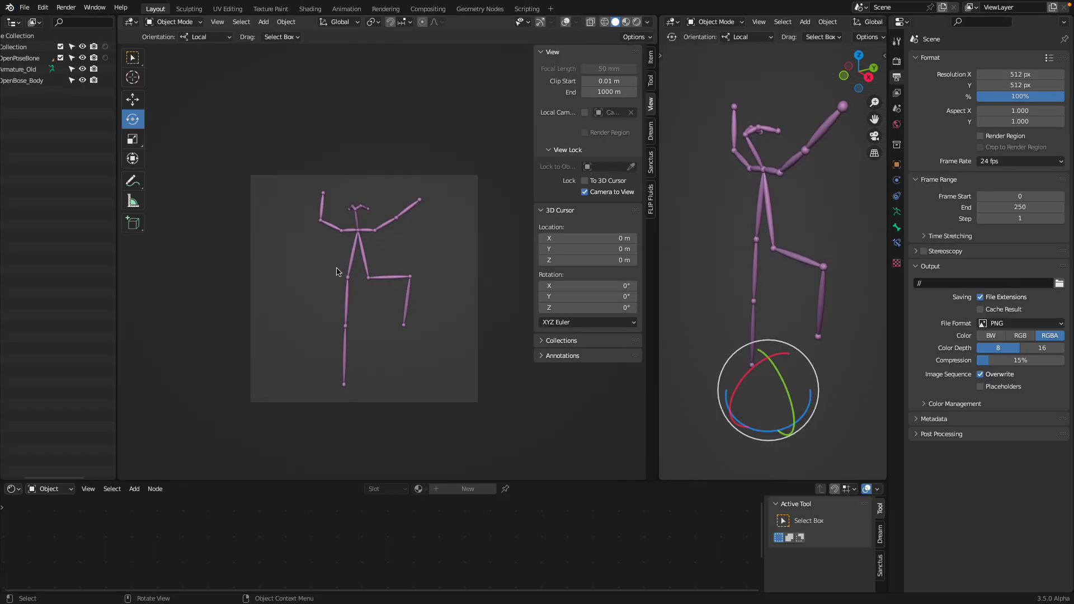
pyautogui.click(25, 7)
pyautogui.moveTo(68, 43)
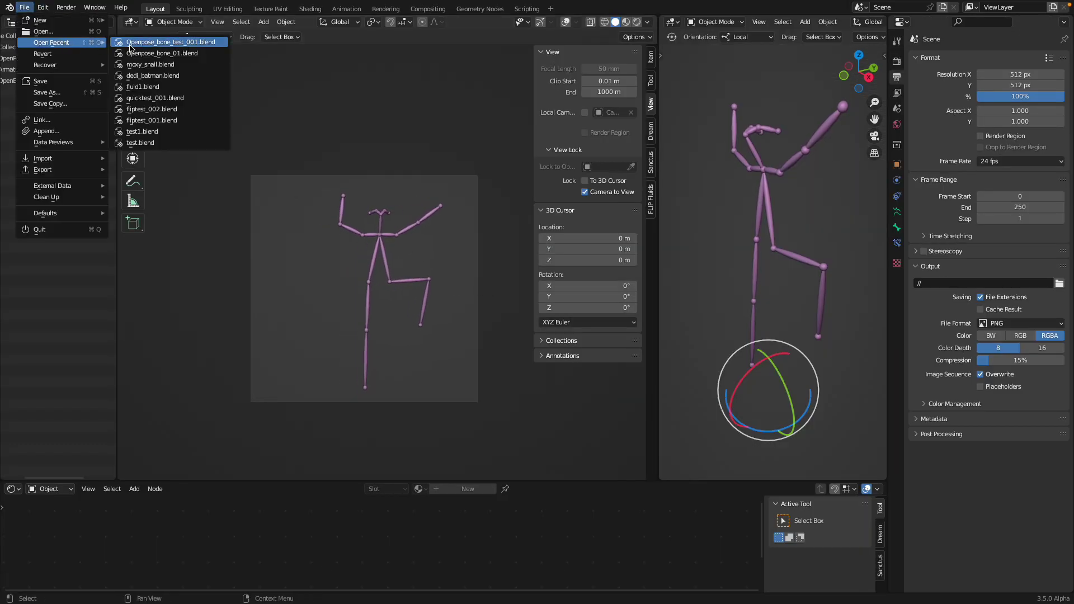
pyautogui.click(130, 44)
pyautogui.click(493, 322)
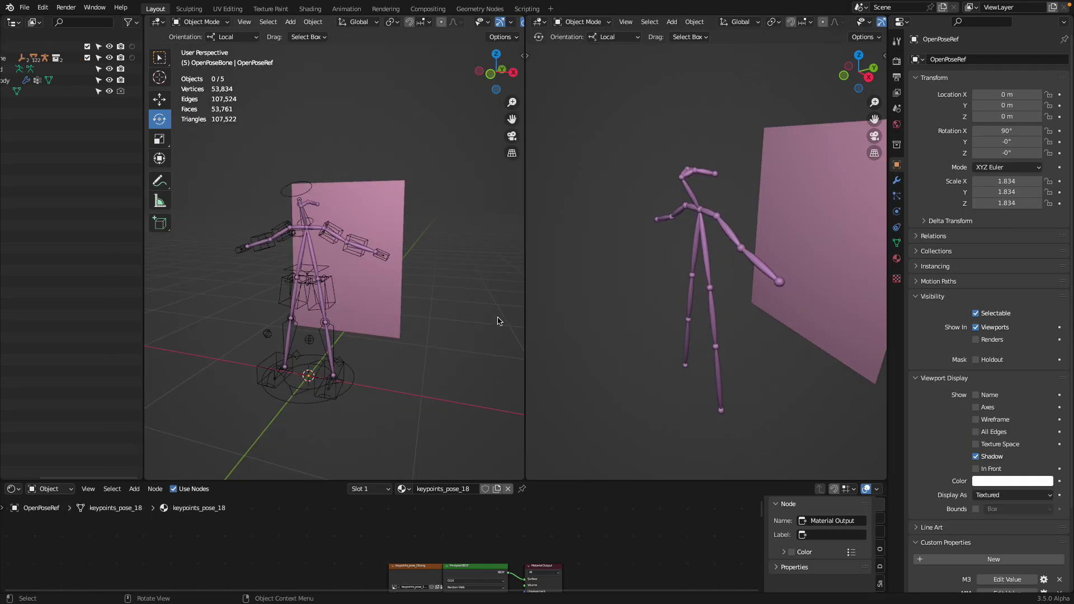
pyautogui.moveTo(496, 319); pyautogui.dragTo(419, 263)
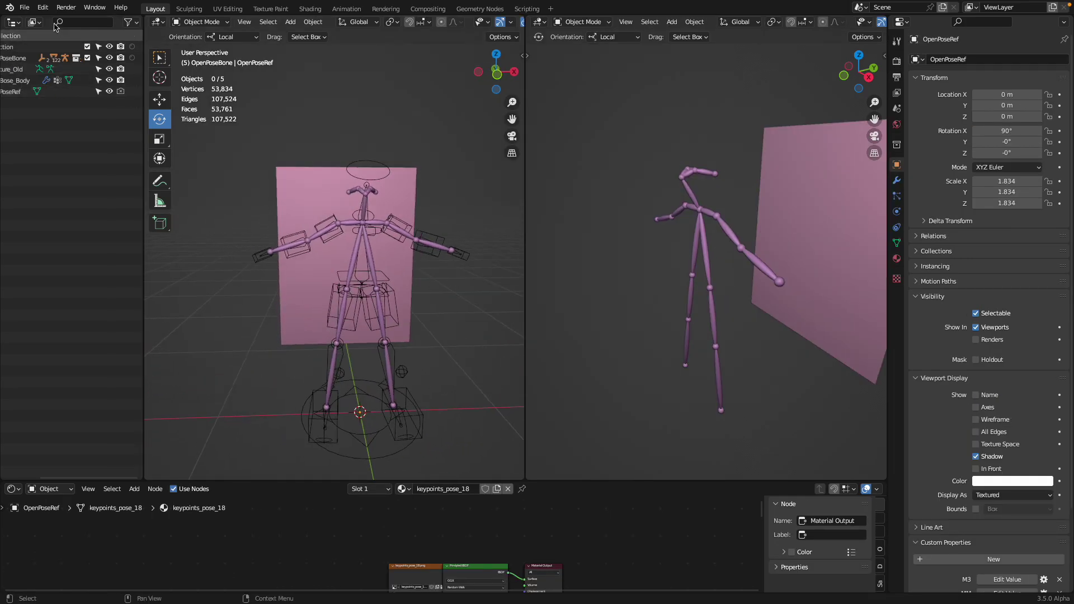
# - Save the scene as a copy named Openpose_bone_bs_01.blend
pyautogui.click(24, 8)
pyautogui.click(63, 92)
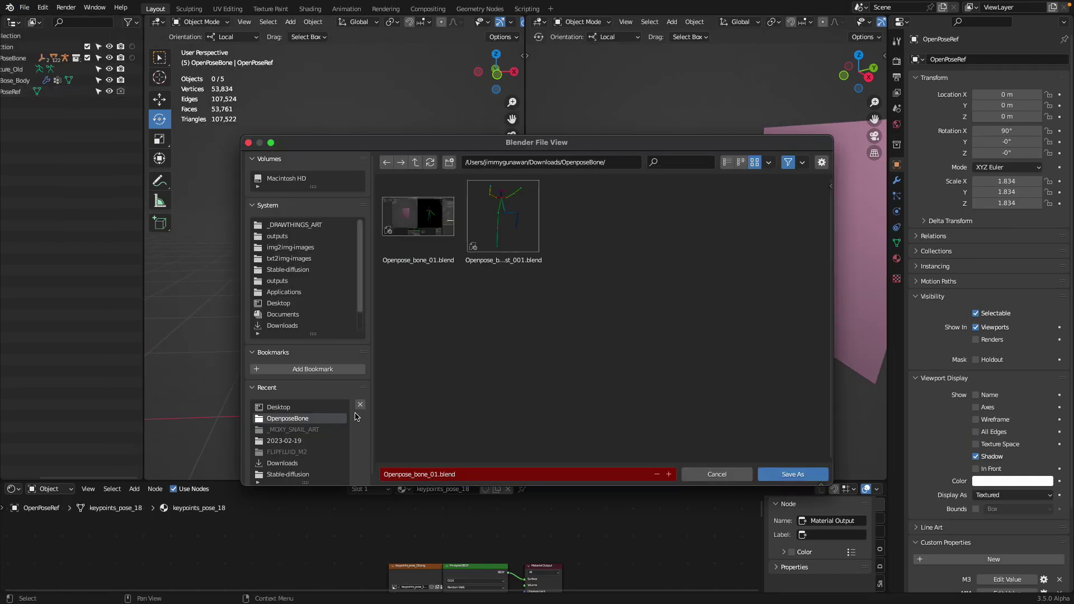
pyautogui.click(437, 476)
pyautogui.click(433, 474)
pyautogui.write('bs_')
pyautogui.press('Return')
# - Resize the two viewports and orbit the right view to face the skeleton
pyautogui.moveTo(524, 285); pyautogui.dragTo(581, 242)
pyautogui.moveTo(579, 31)
pyautogui.mouseDown()
pyautogui.moveTo(618, 34)
pyautogui.moveTo(582, 33)
pyautogui.mouseUp()
pyautogui.moveTo(629, 272); pyautogui.dragTo(672, 247)
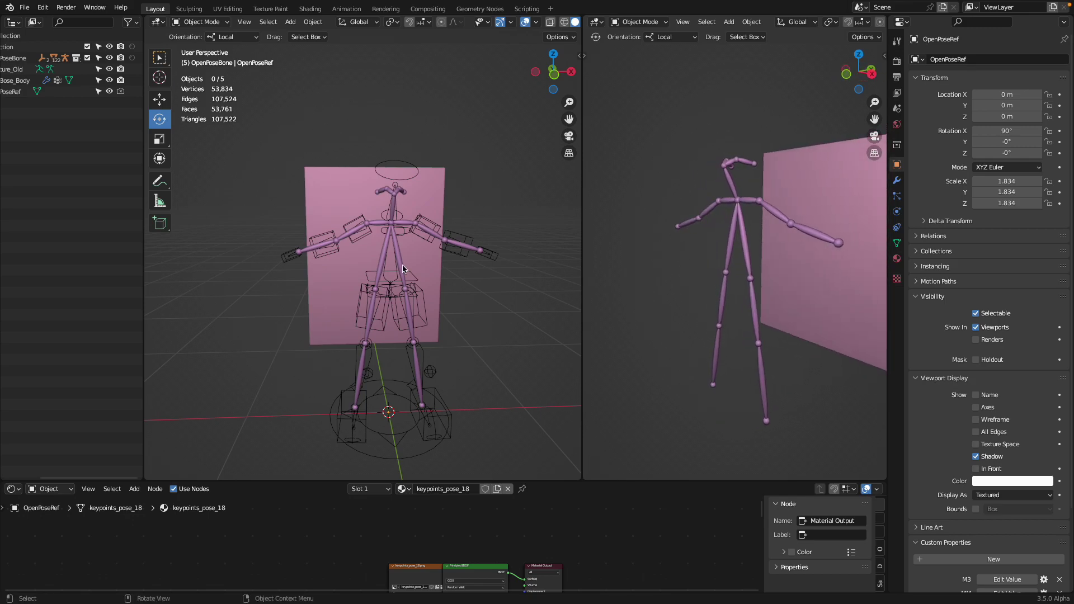
pyautogui.moveTo(403, 263); pyautogui.dragTo(384, 267)
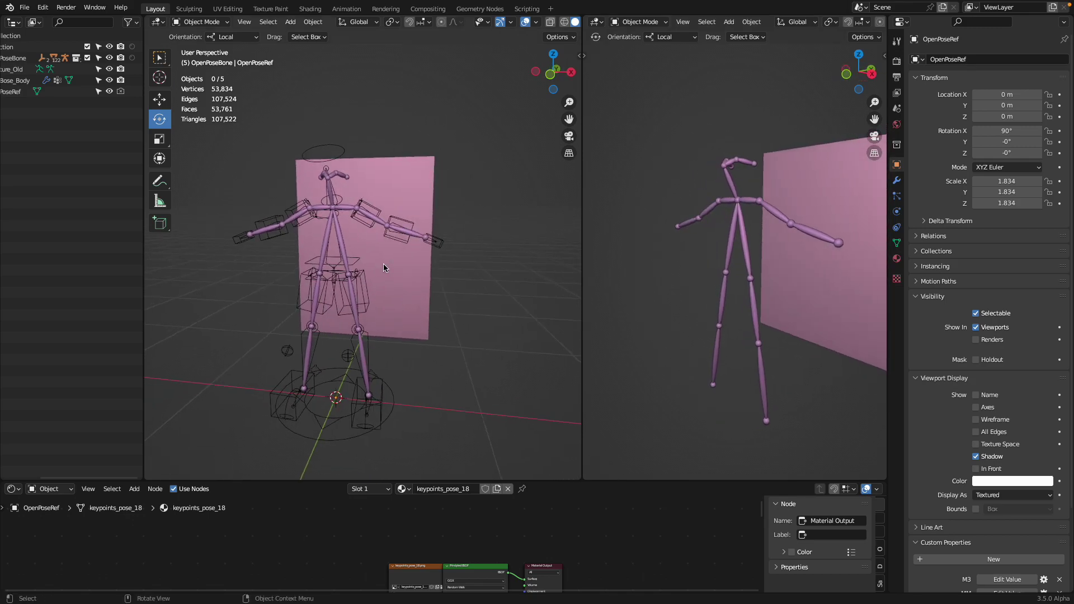
# - Put the rig in Pose Mode and rotate the left upper arm downward
pyautogui.click(377, 209)
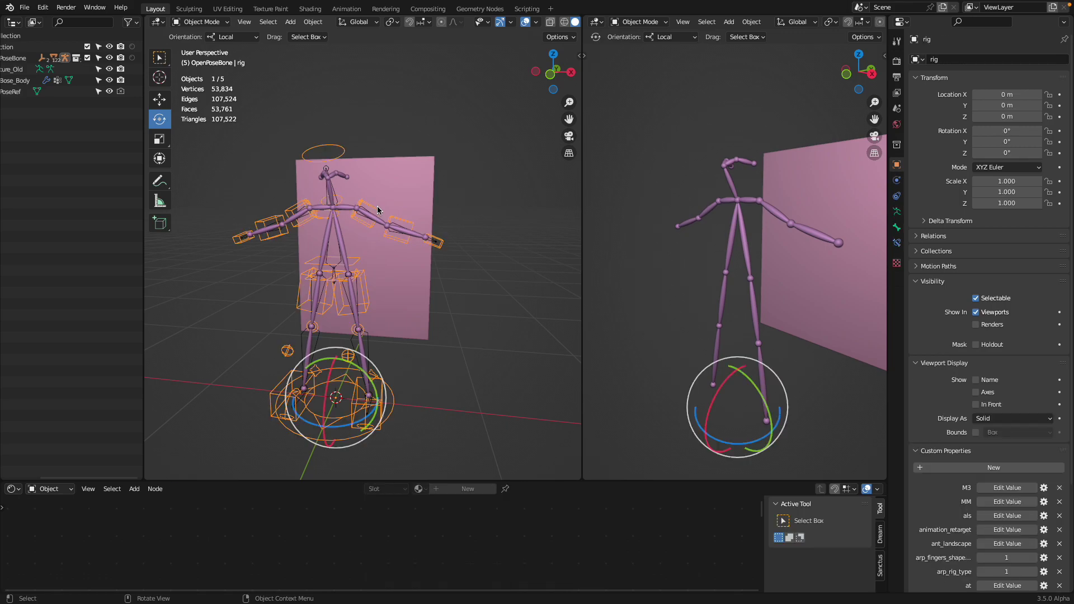
pyautogui.click(200, 21)
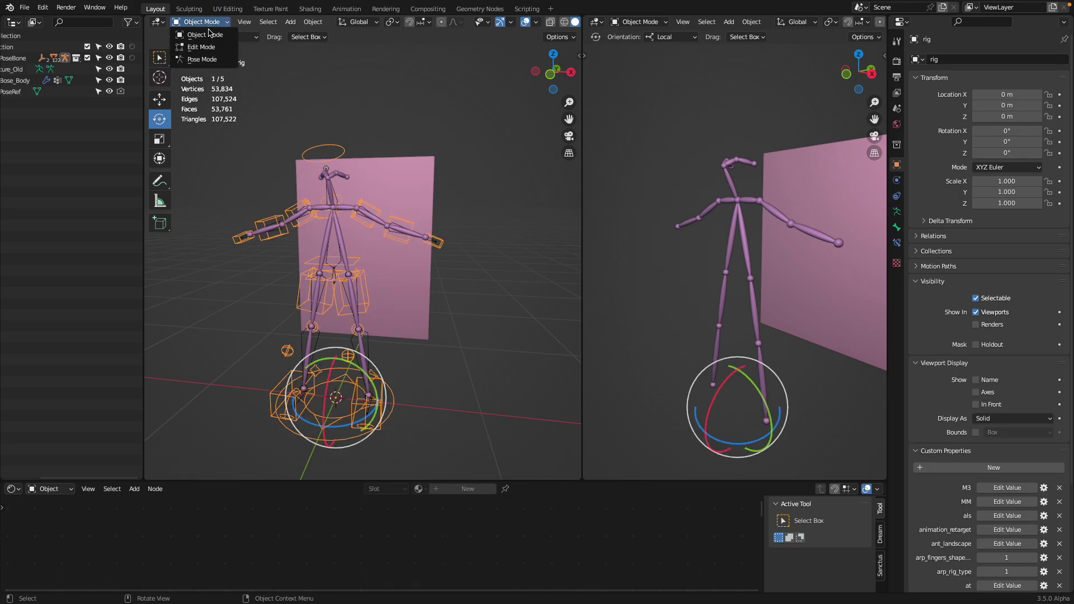
pyautogui.click(210, 60)
pyautogui.click(366, 209)
pyautogui.moveTo(391, 226); pyautogui.dragTo(454, 235)
pyautogui.press('r')
pyautogui.click(448, 262)
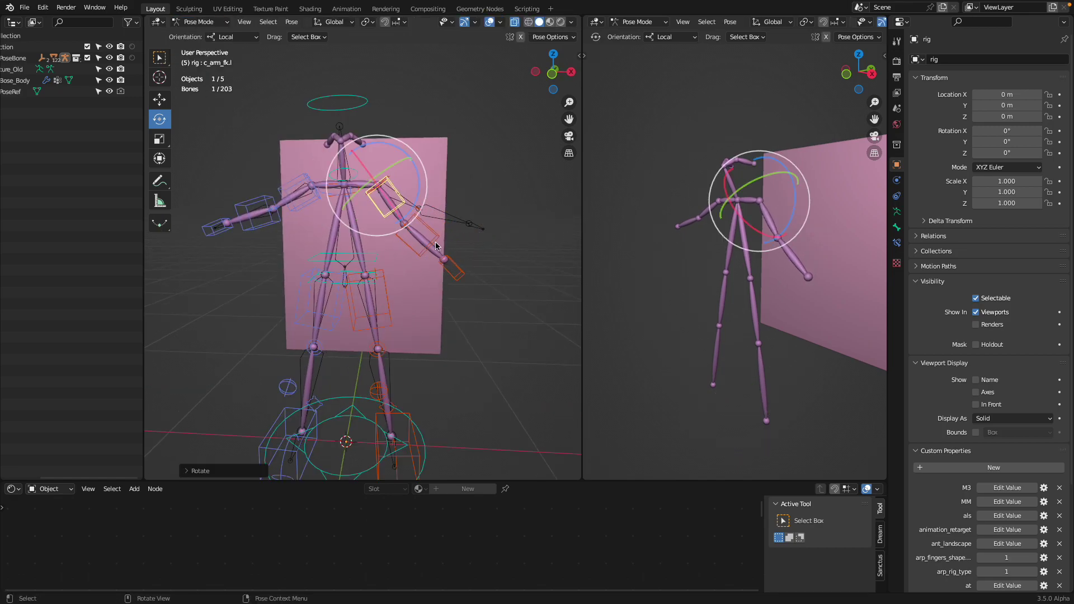
# - Bend the left forearm up, level the hand, and raise the other upper arm
pyautogui.click(437, 243)
pyautogui.press('r')
pyautogui.click(456, 210)
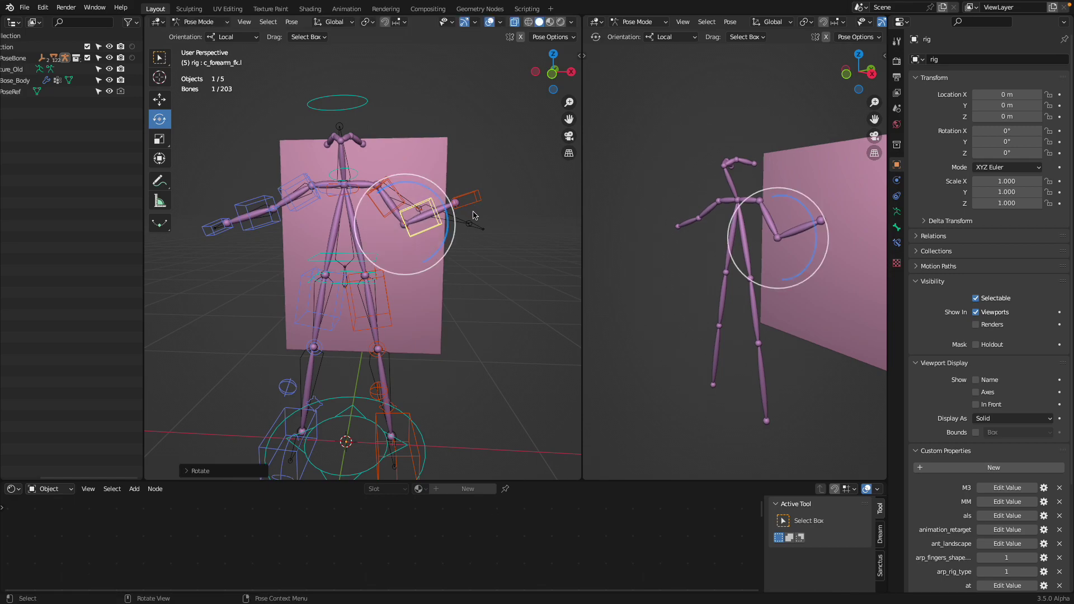
pyautogui.click(468, 200)
pyautogui.press('r')
pyautogui.click(442, 173)
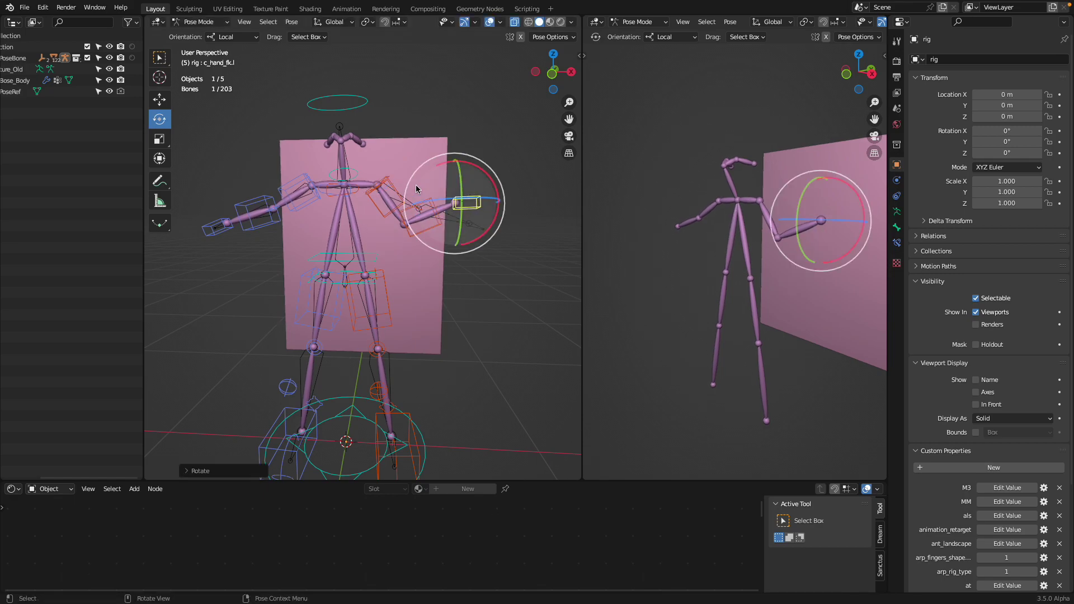
pyautogui.click(313, 185)
pyautogui.press('r')
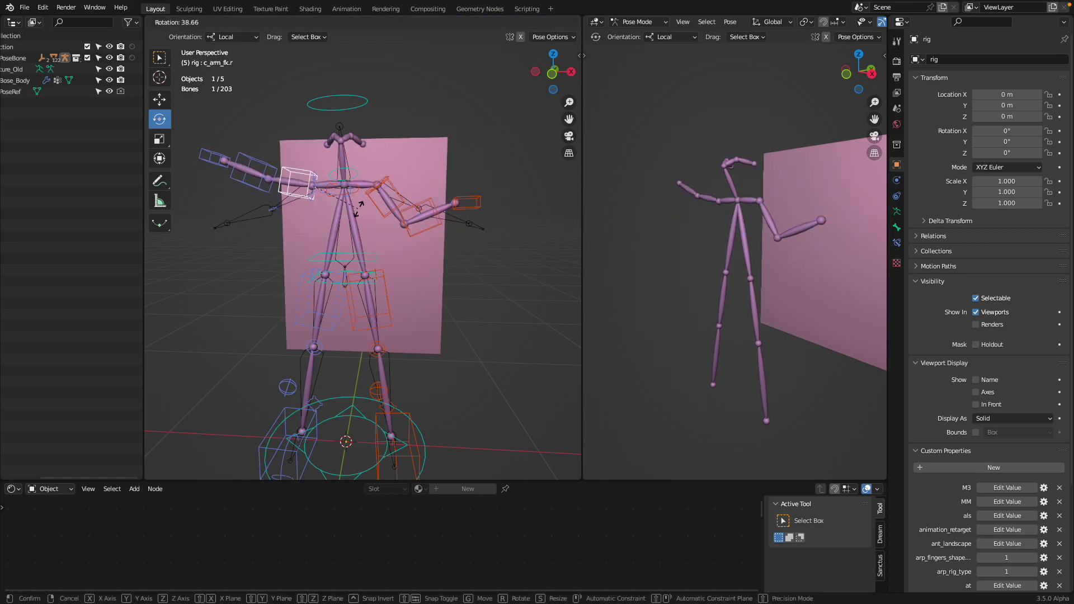
pyautogui.click(387, 194)
pyautogui.click(394, 181)
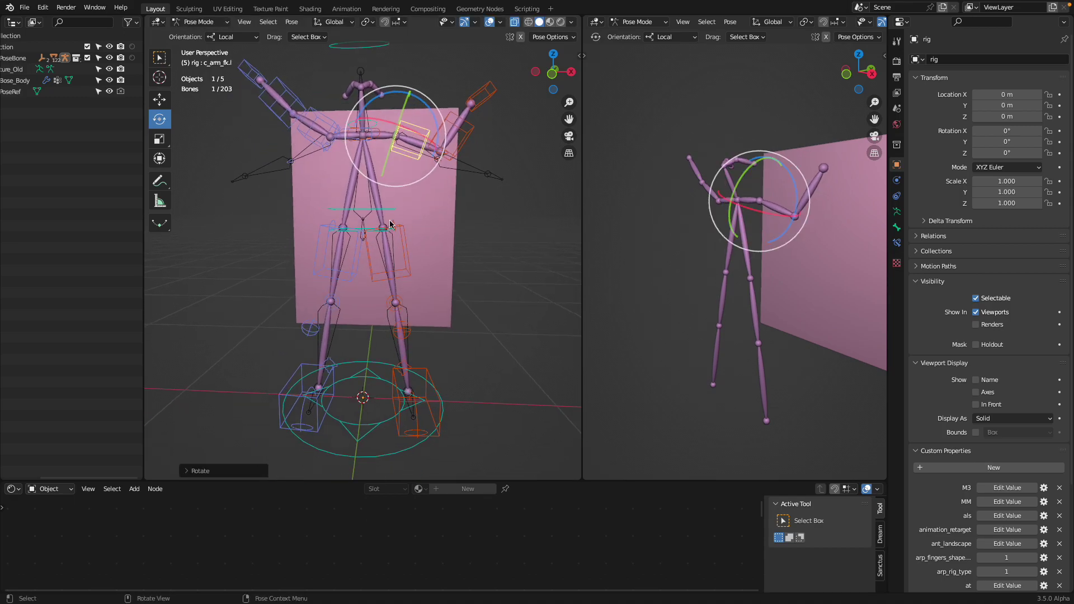
# - Spread the legs into a dancing stance with the leg controls and save the file
pyautogui.click(391, 223)
pyautogui.press('g')
pyautogui.click(404, 293)
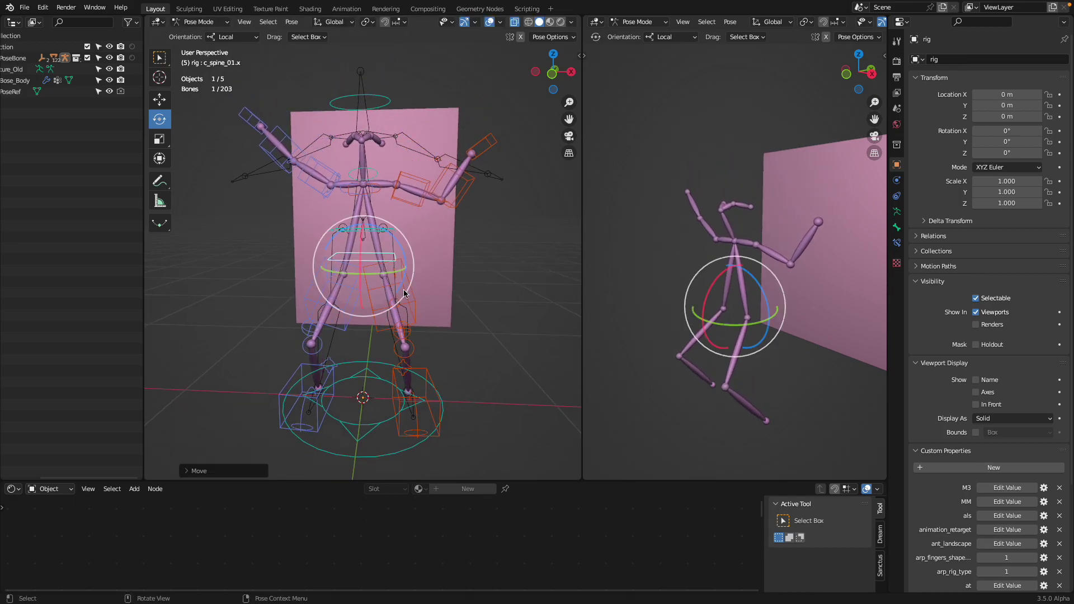
pyautogui.hotkey('ctrl', 'z')
pyautogui.click(413, 342)
pyautogui.press('g')
pyautogui.click(442, 327)
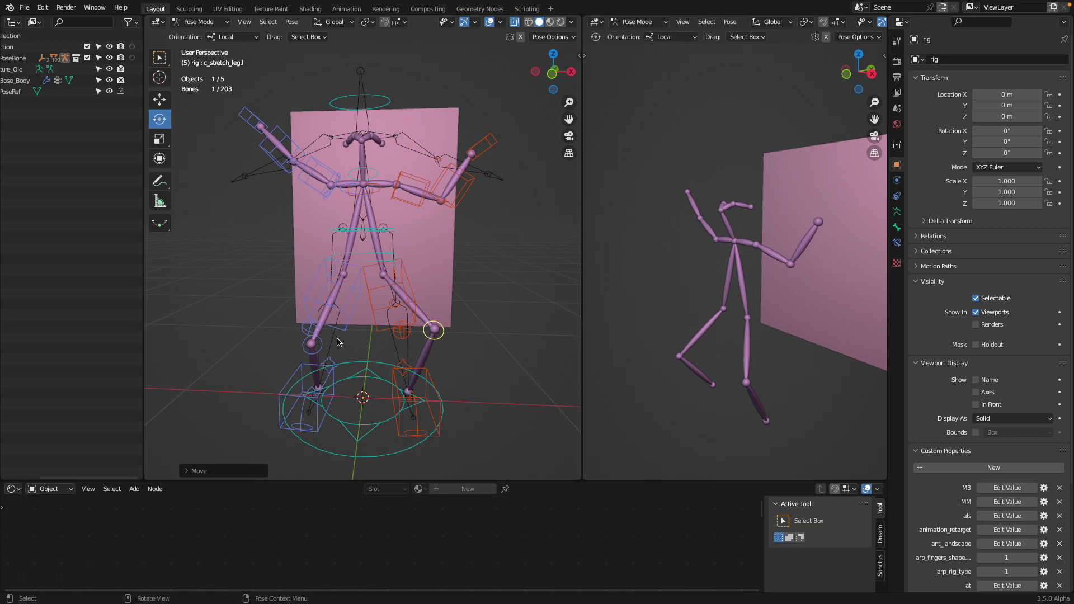
pyautogui.moveTo(325, 342); pyautogui.dragTo(295, 323)
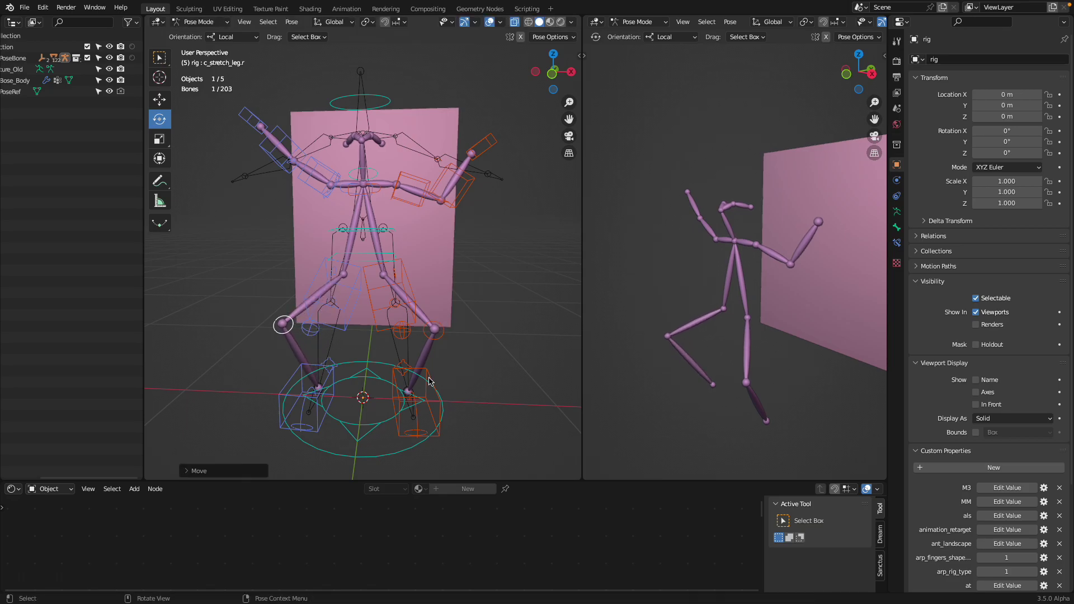
pyautogui.click(423, 406)
pyautogui.moveTo(423, 406); pyautogui.dragTo(484, 268)
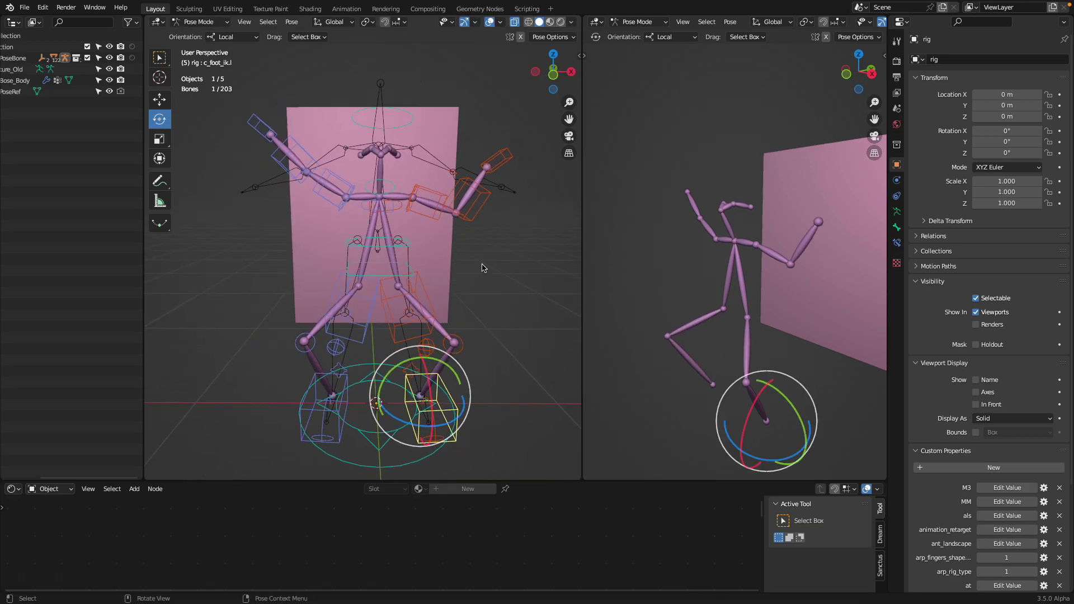
pyautogui.hotkey('ctrl', 's')
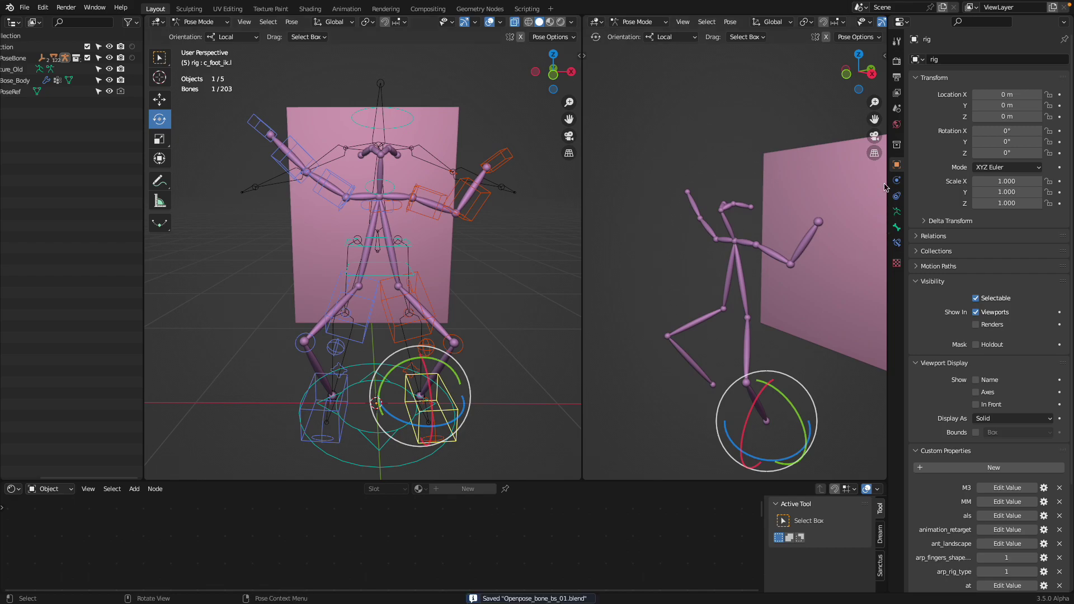
# - Set the render engine to Cycles with CPU as the device and save
pyautogui.click(898, 60)
pyautogui.click(995, 59)
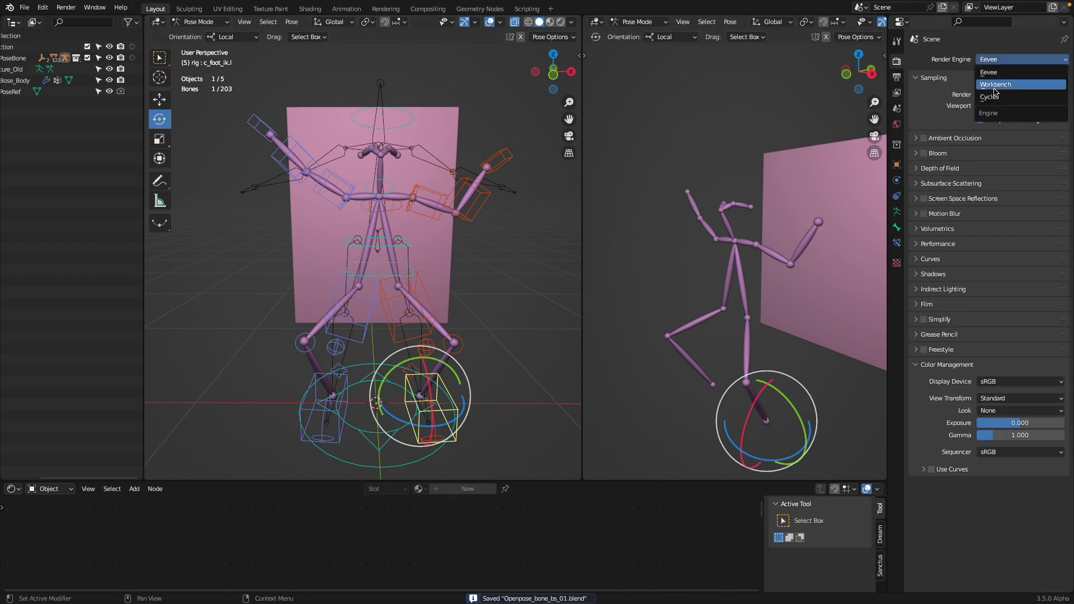
pyautogui.click(992, 96)
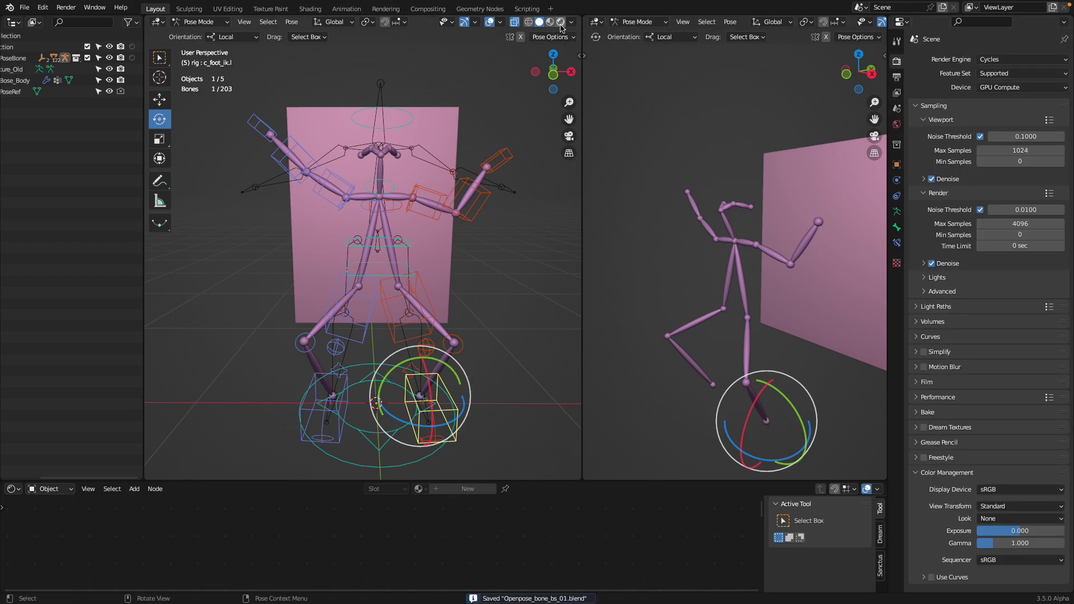
pyautogui.click(561, 27)
pyautogui.hotkey('alt', 'a')
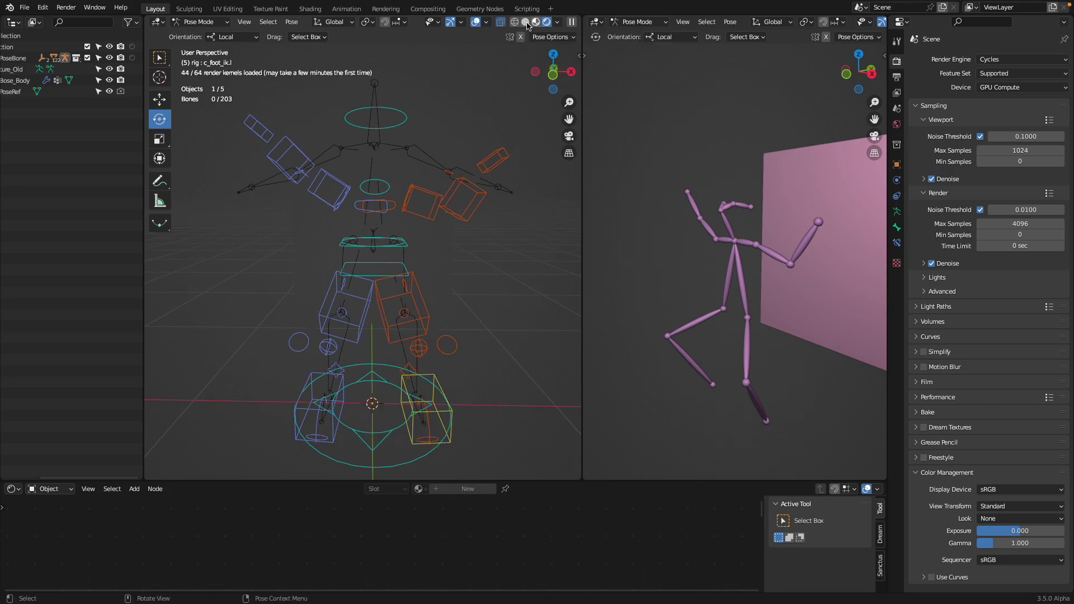
pyautogui.click(527, 23)
pyautogui.click(993, 88)
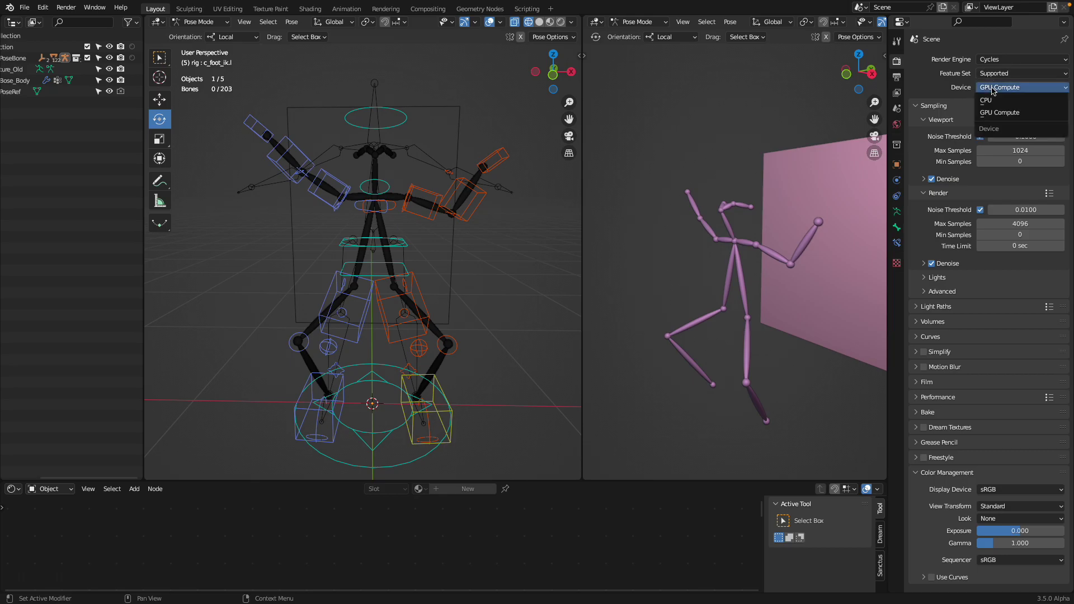
pyautogui.click(991, 100)
pyautogui.hotkey('ctrl', 's')
# - Preview the rig front-on in Rendered shading with overlays hidden, then return to Solid
pyautogui.click(560, 22)
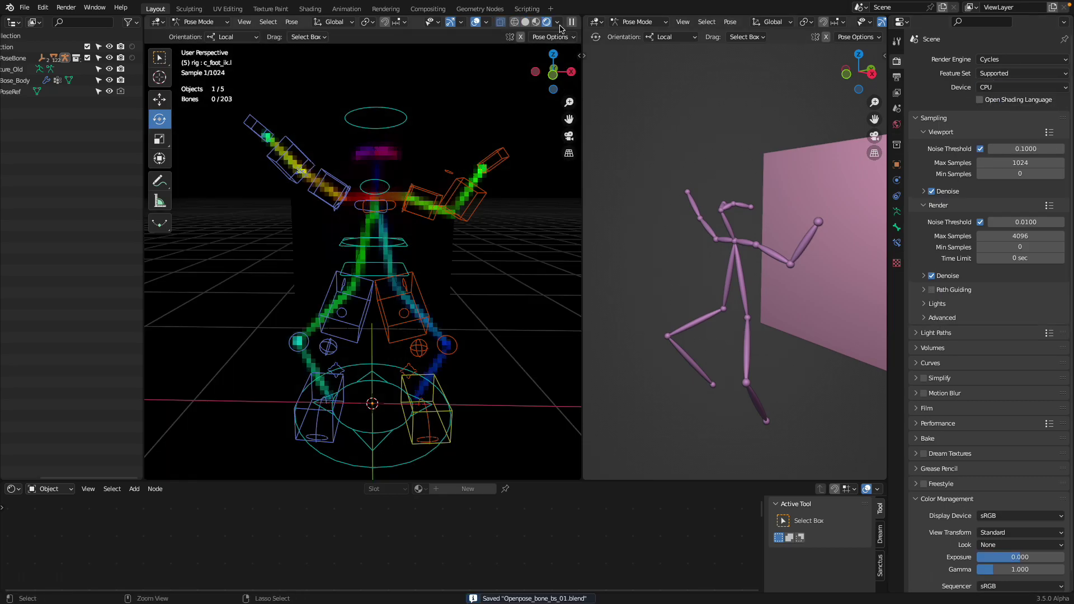
pyautogui.click(476, 22)
pyautogui.moveTo(402, 172); pyautogui.dragTo(320, 120)
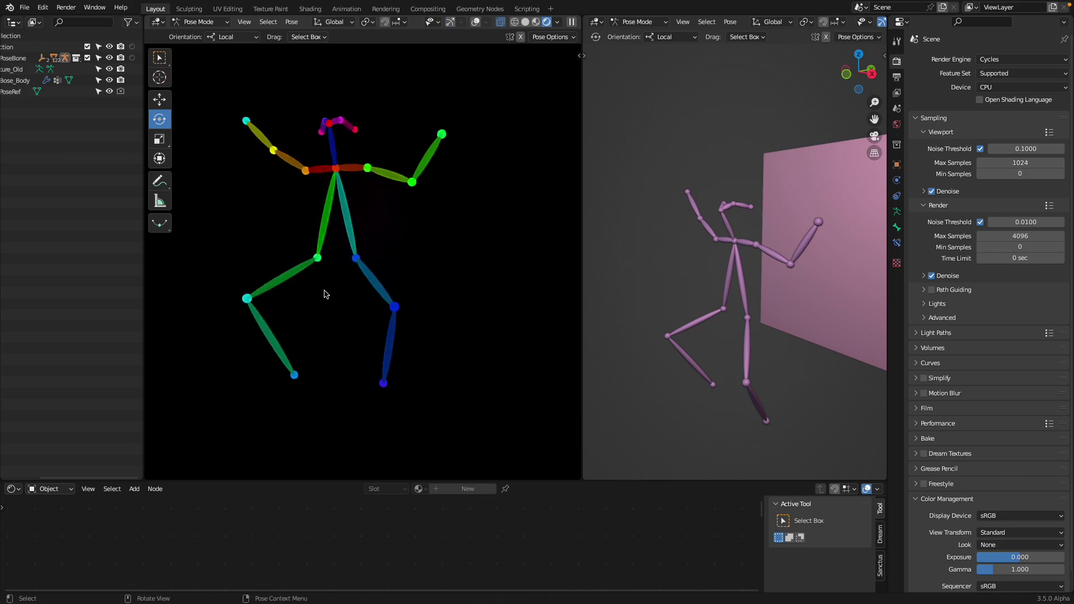
pyautogui.click(525, 22)
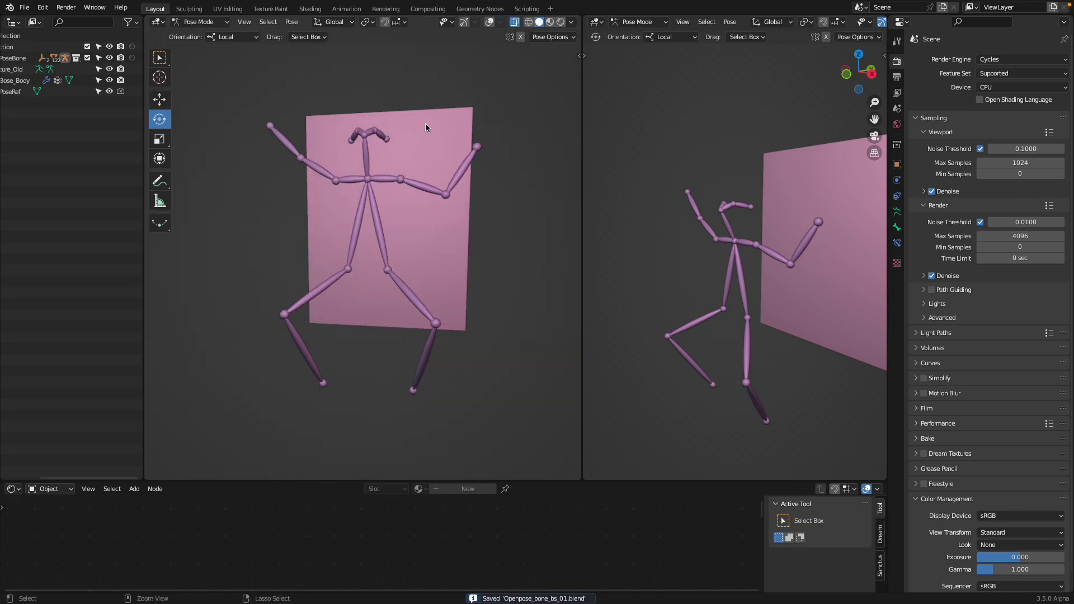
pyautogui.press('super+Tab')
# - Scroll through the Replicate controlnet-pose demo page to review it
pyautogui.scroll(-5, 511, 326)
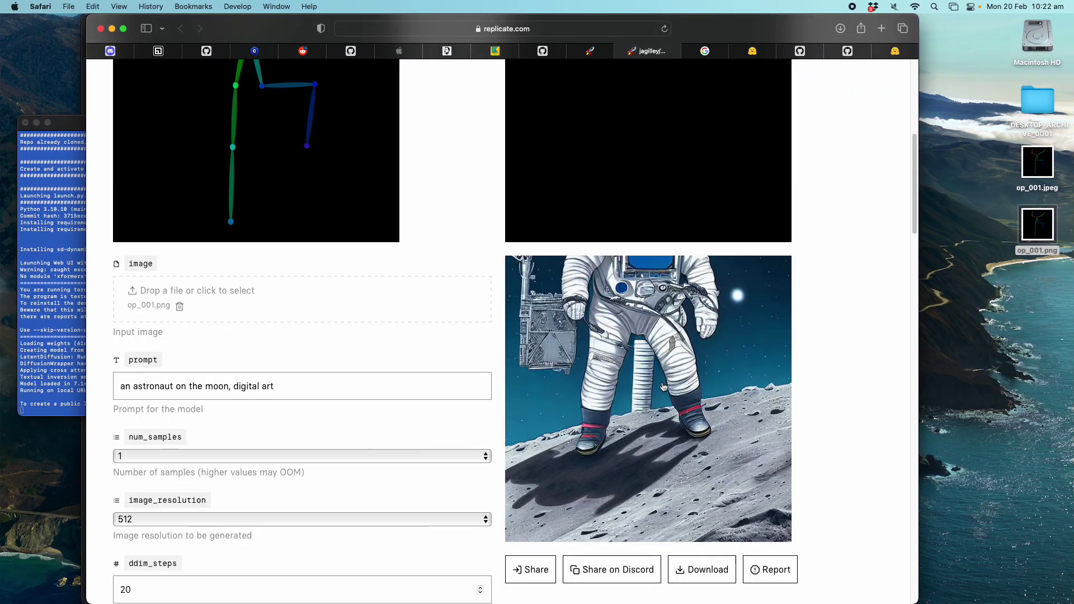
pyautogui.scroll(-10, 545, 317)
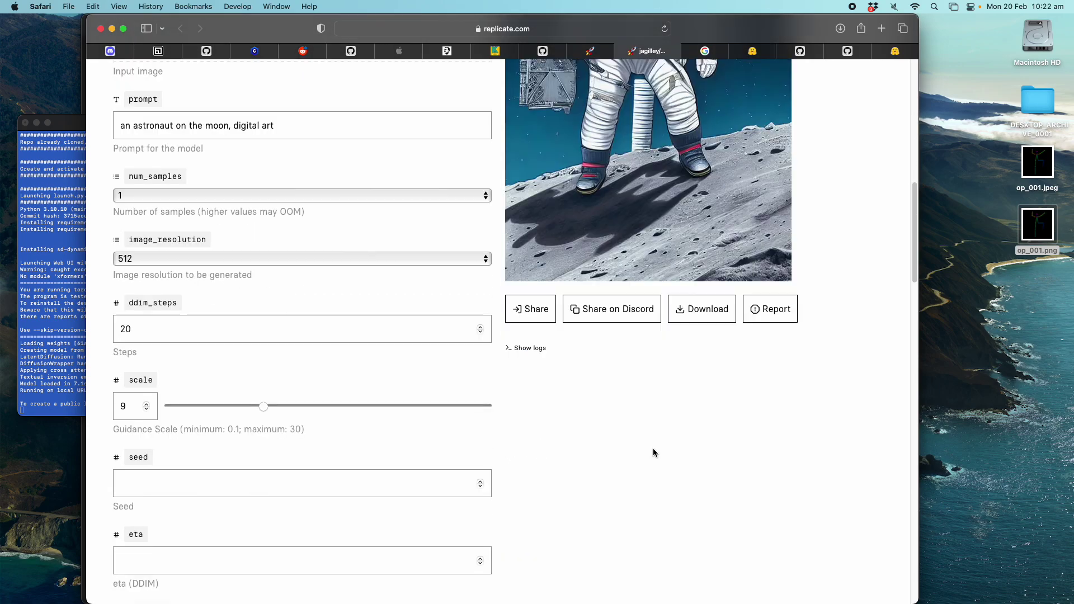
pyautogui.scroll(6, 653, 448)
pyautogui.scroll(3, 683, 404)
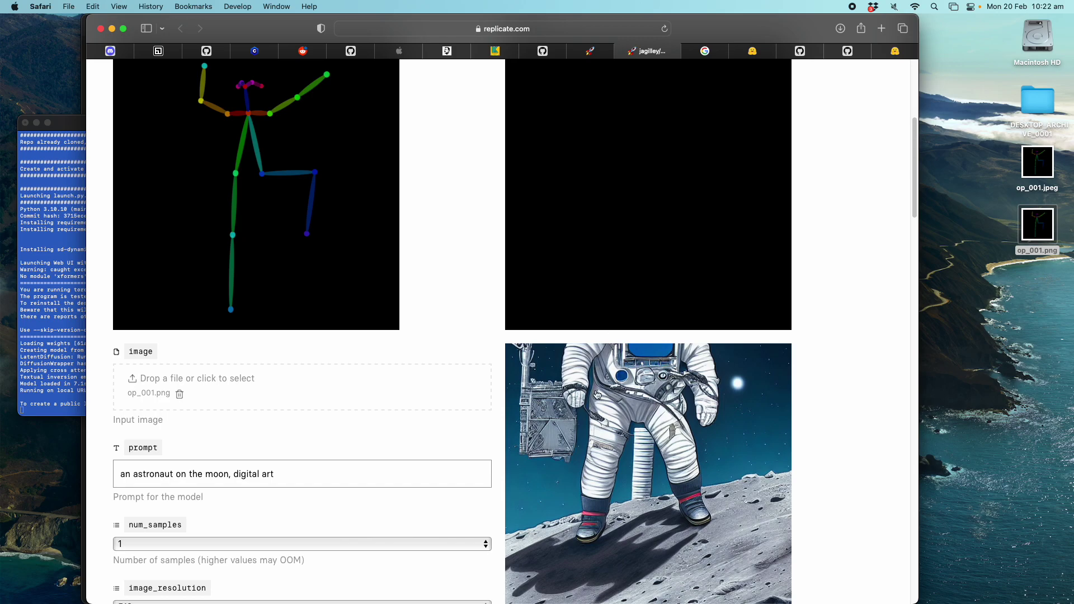
pyautogui.scroll(3, 524, 344)
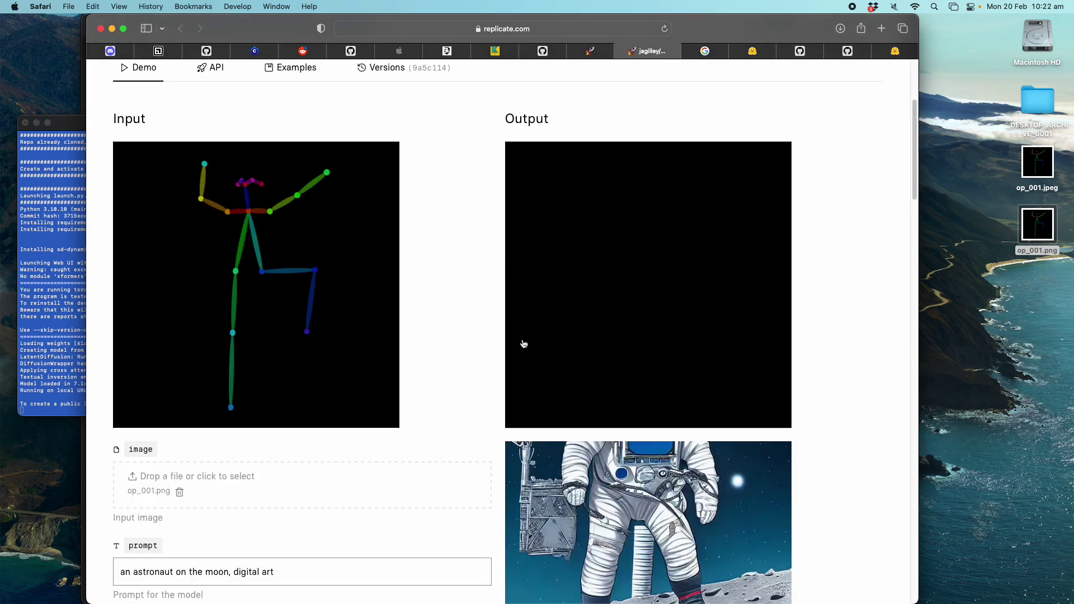
pyautogui.click(67, 295)
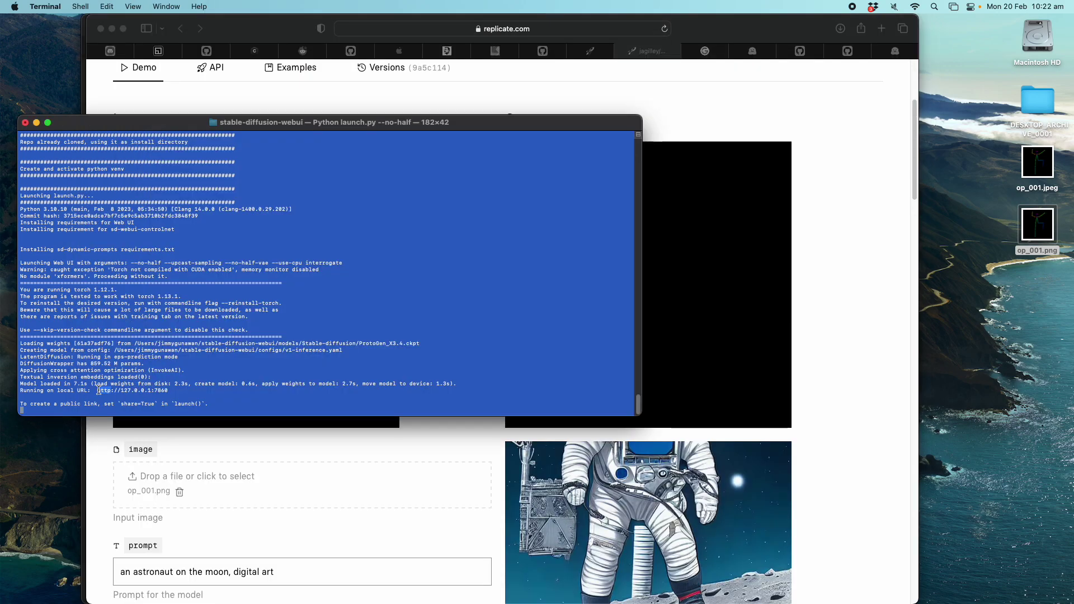
pyautogui.click(842, 226)
pyautogui.scroll(4, 723, 247)
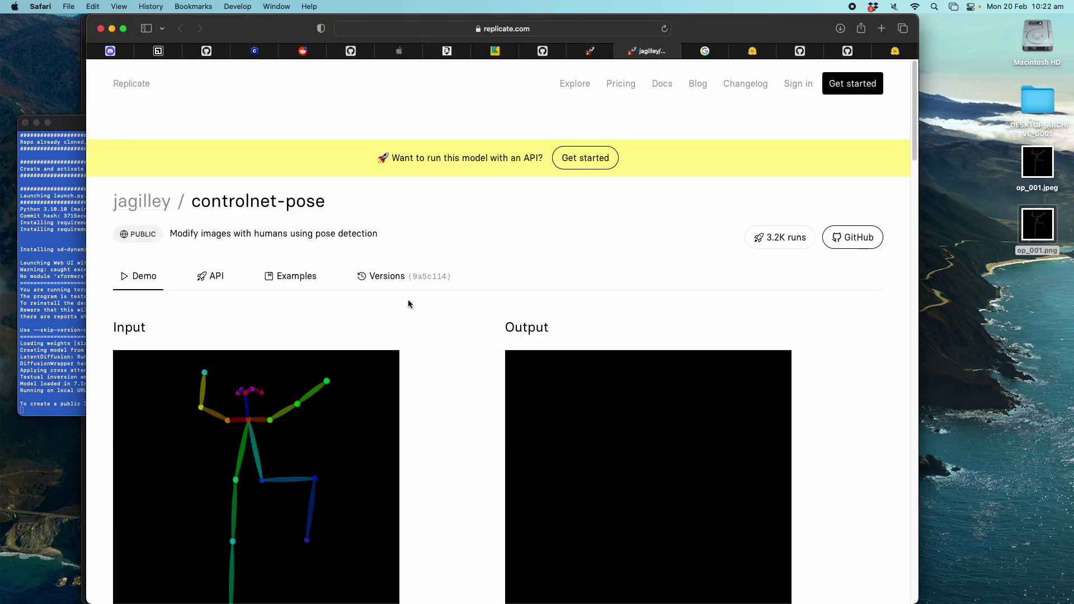
pyautogui.scroll(-1, 448, 305)
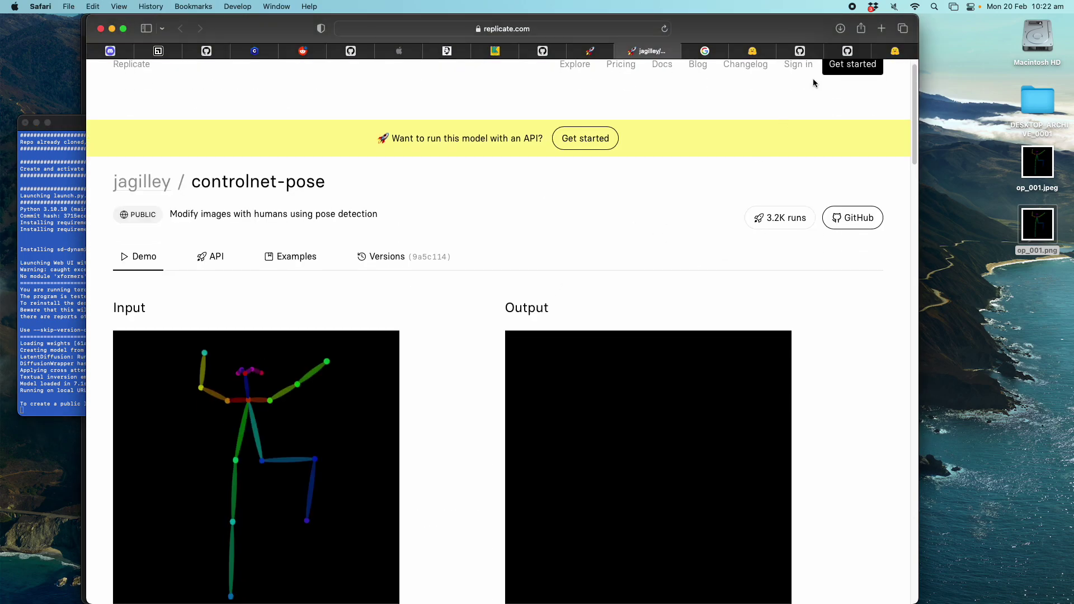
pyautogui.click(881, 28)
pyautogui.write('http://127.0.0.1:7860')
pyautogui.press('Return')
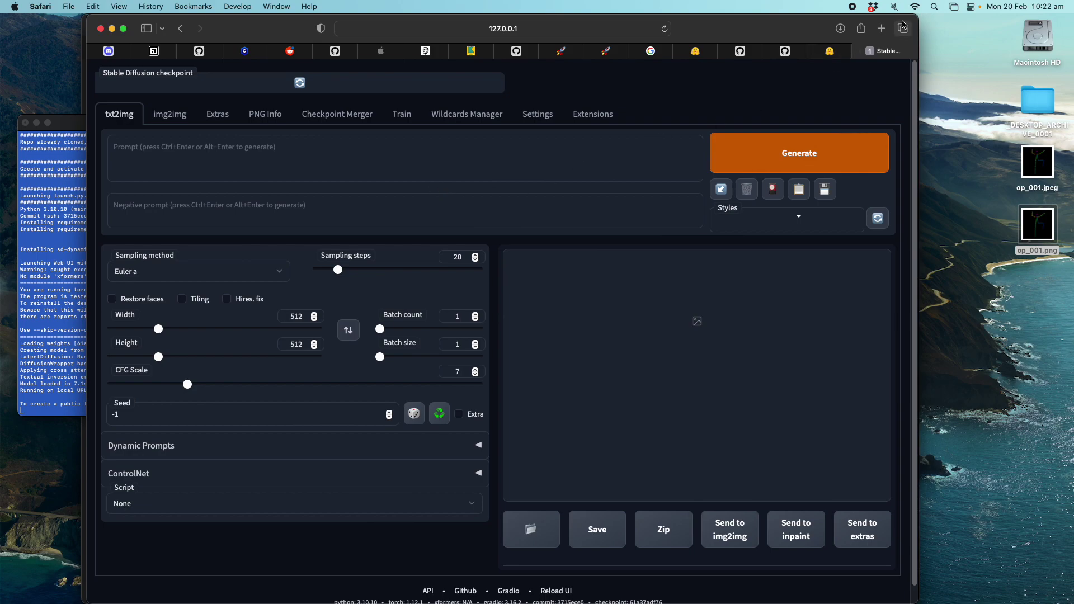
# - Move the Safari window slightly left and widen it by its right edge
pyautogui.moveTo(918, 16); pyautogui.dragTo(875, 17)
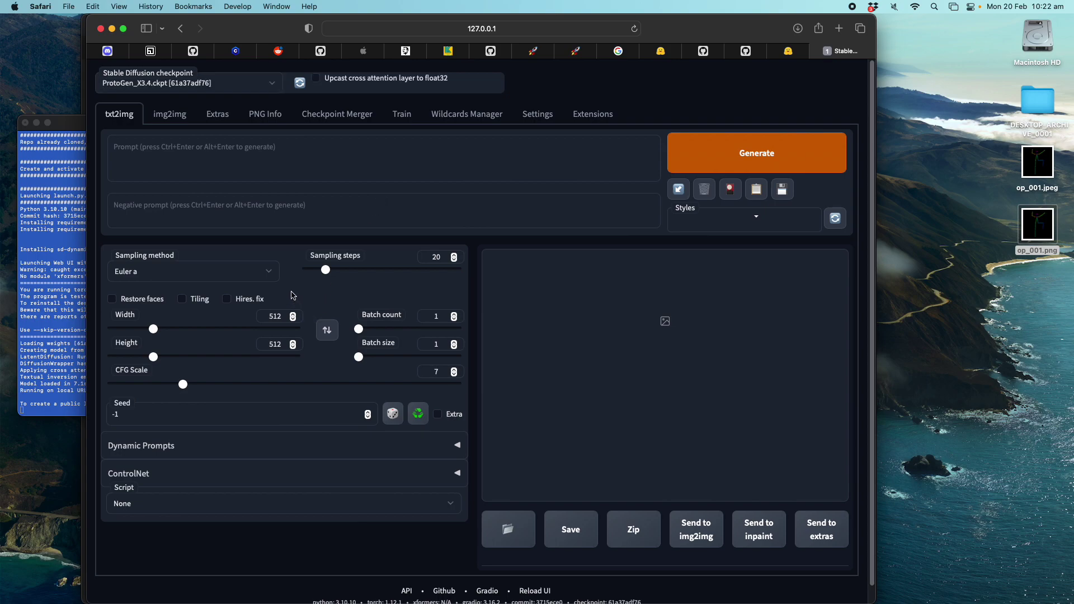
pyautogui.click(1036, 230)
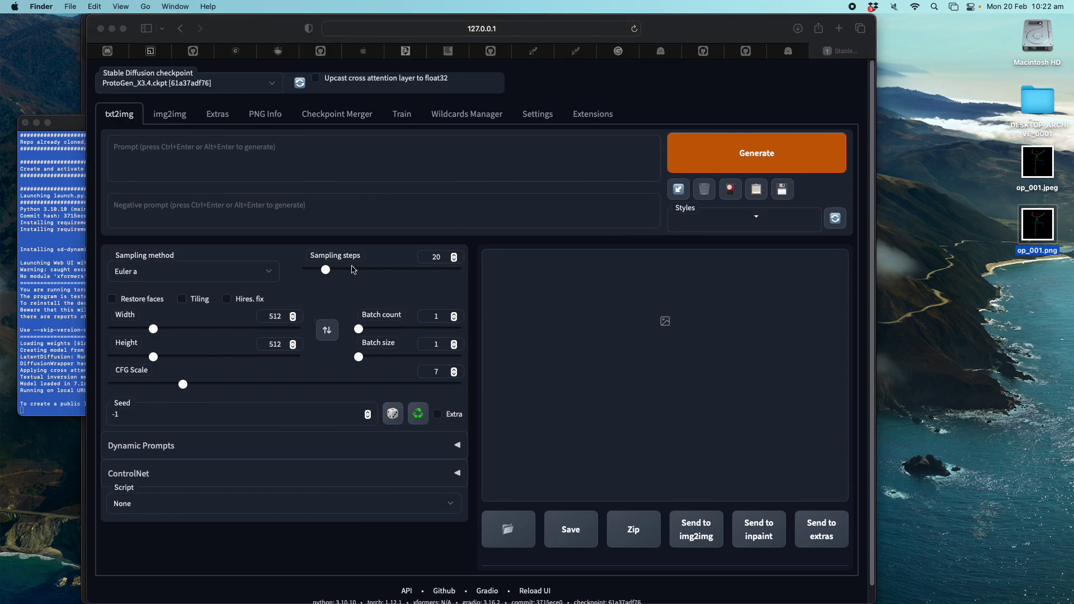
pyautogui.click(297, 178)
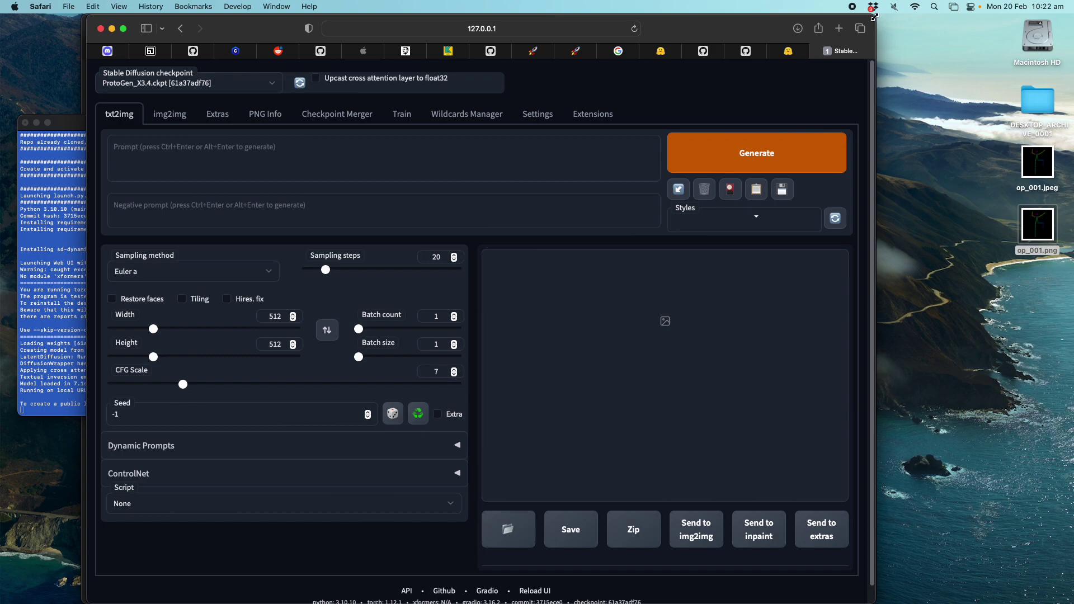
pyautogui.moveTo(877, 16); pyautogui.dragTo(942, 14)
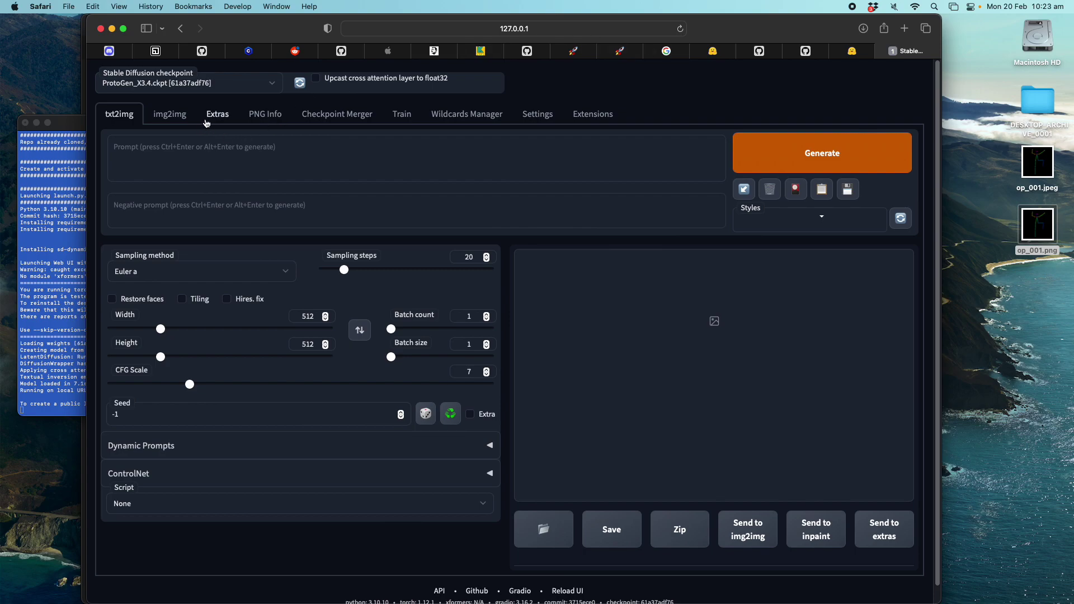
pyautogui.moveTo(742, 31); pyautogui.dragTo(718, 28)
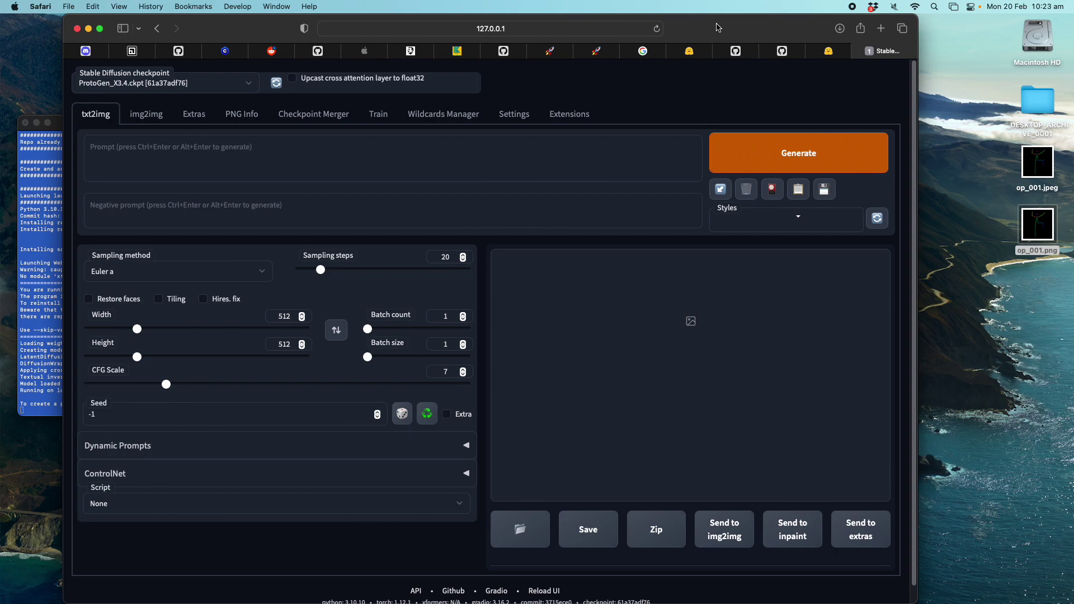
pyautogui.moveTo(916, 20); pyautogui.dragTo(937, 13)
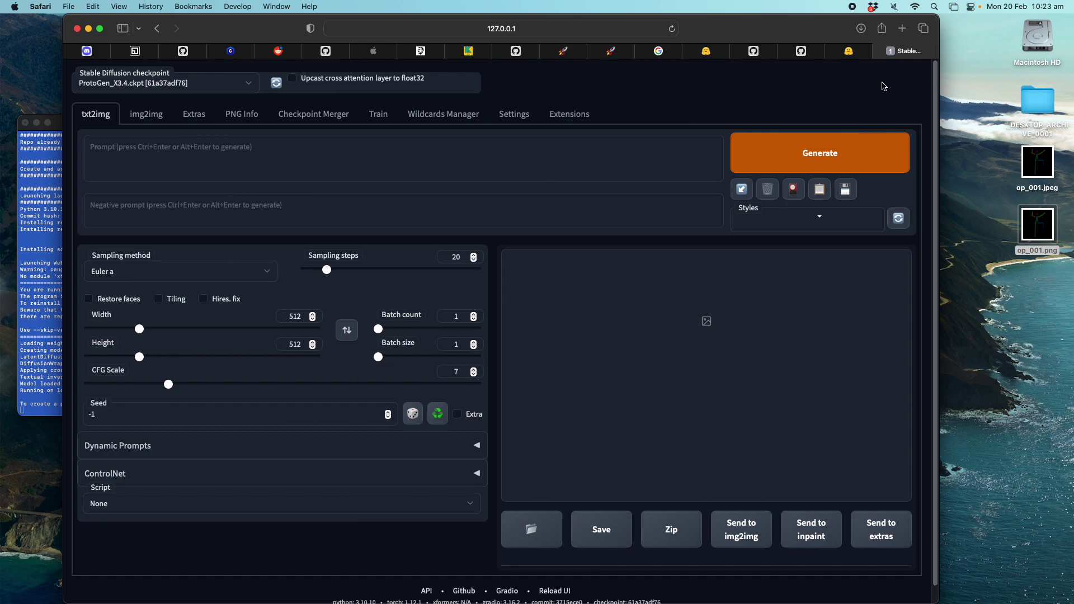
# - Click into the empty txt2img Prompt field, then go to the web UI's settings page
pyautogui.click(568, 171)
pyautogui.scroll(-1, 333, 383)
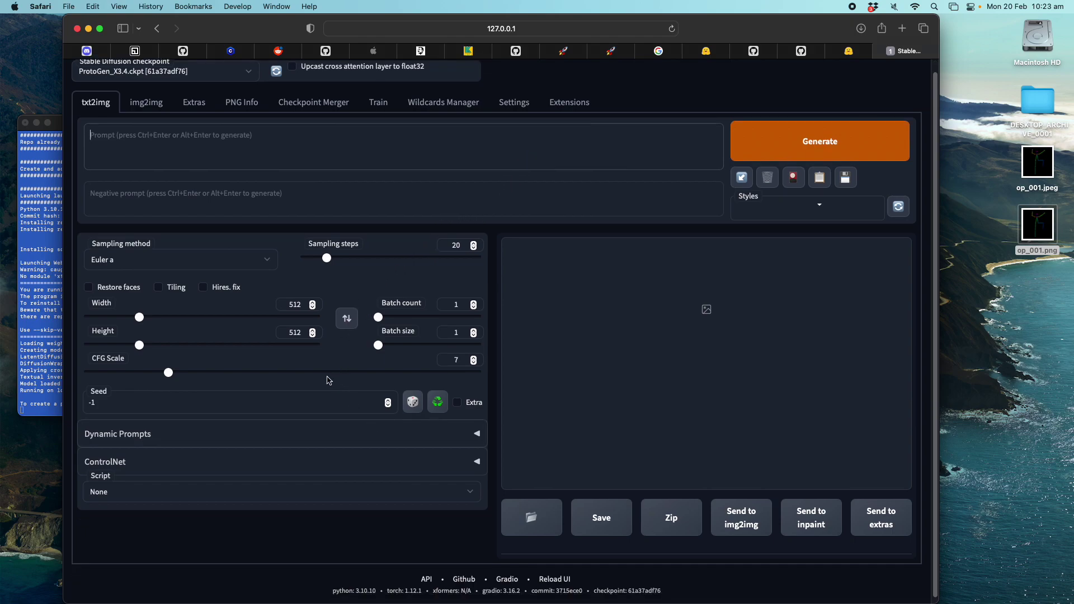
pyautogui.scroll(1, 344, 296)
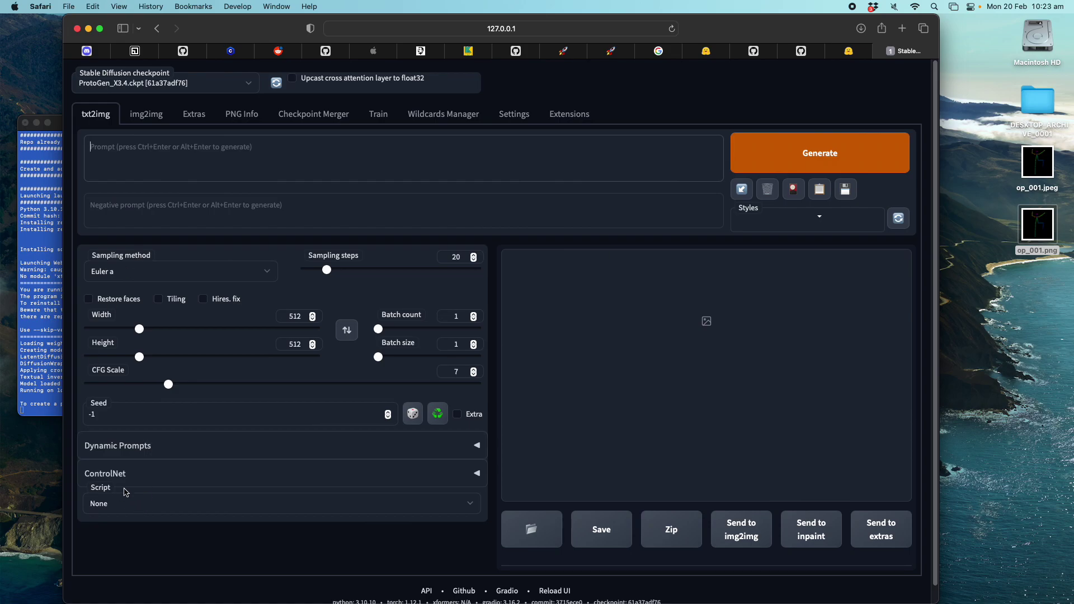
pyautogui.click(507, 117)
pyautogui.click(459, 114)
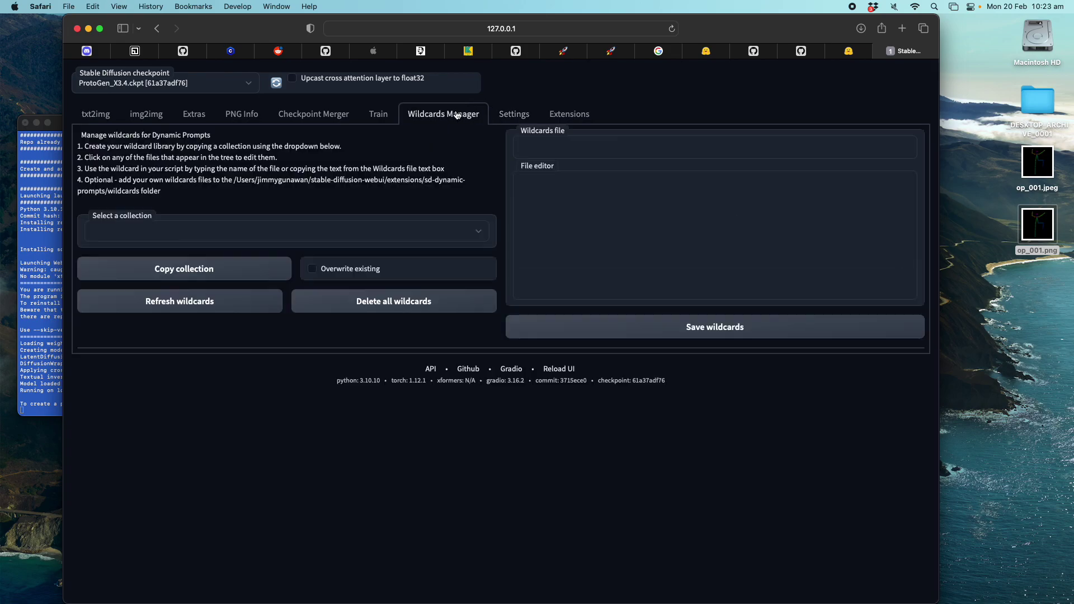
pyautogui.click(568, 115)
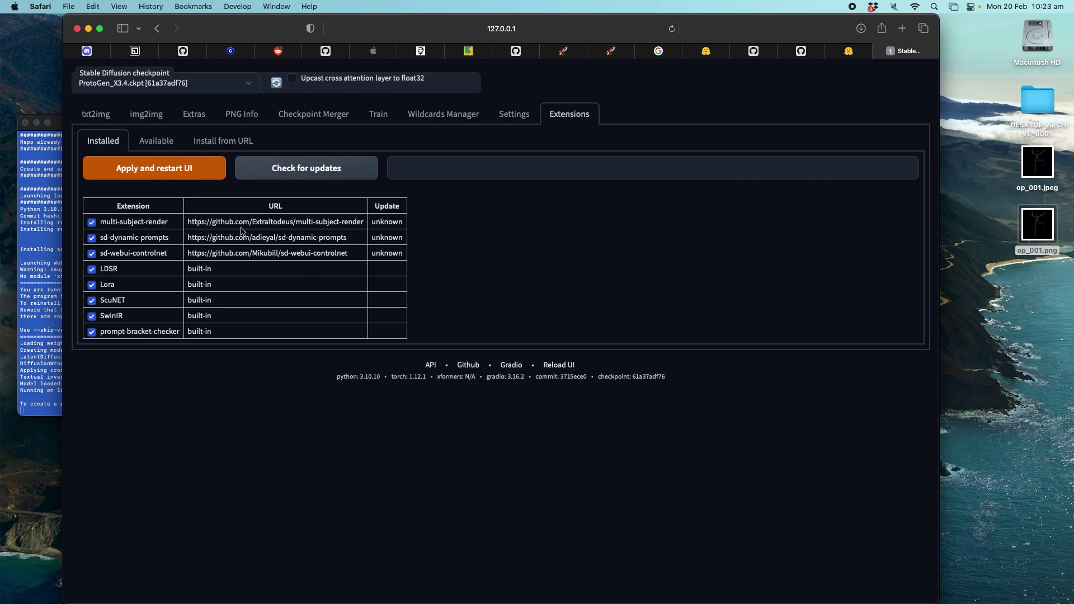
pyautogui.click(103, 117)
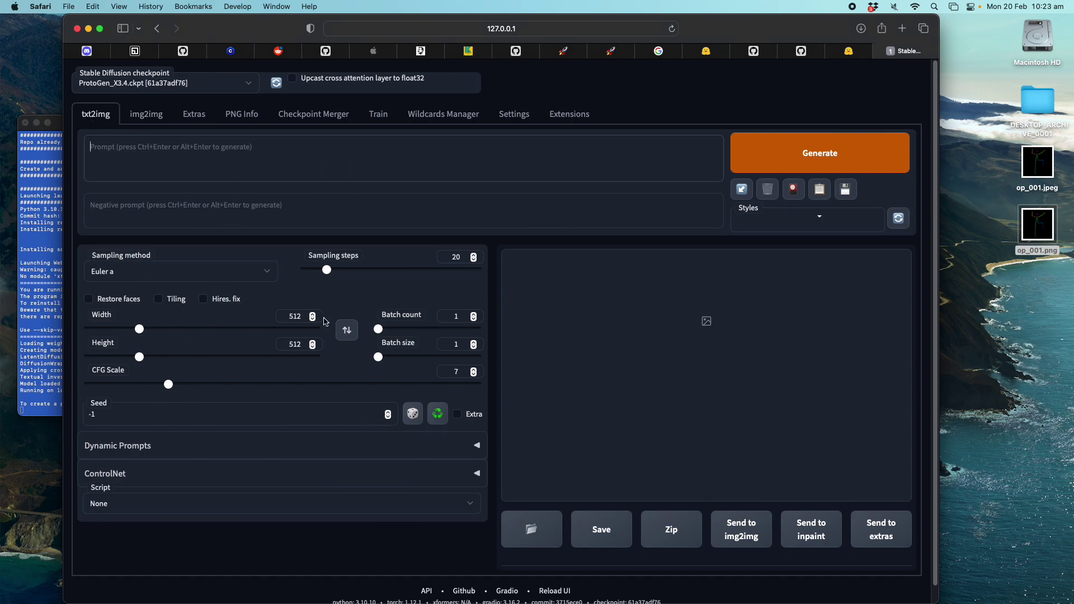
pyautogui.click(475, 477)
pyautogui.scroll(-10, 475, 478)
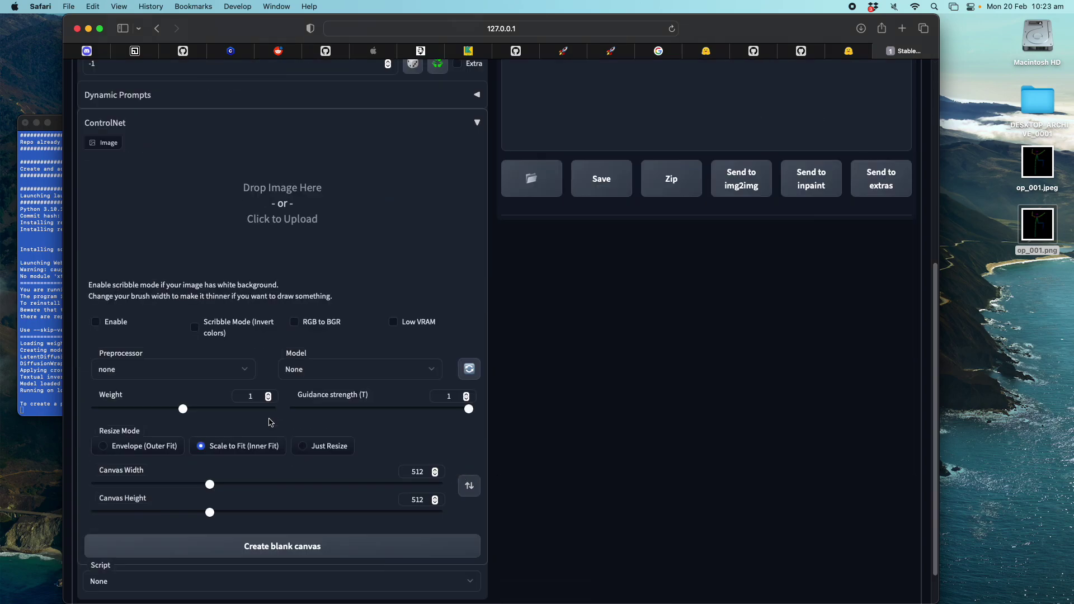
# - Tick ControlNet Enable and drop op_001.jpeg from the Desktop in as the pose image
pyautogui.click(97, 325)
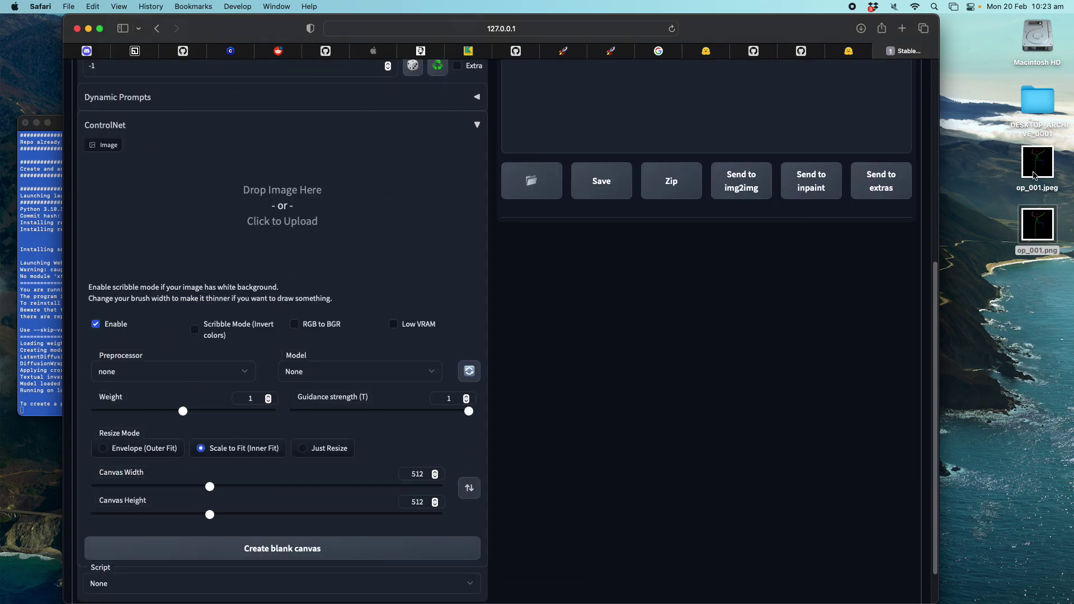
pyautogui.moveTo(1034, 175); pyautogui.dragTo(224, 216)
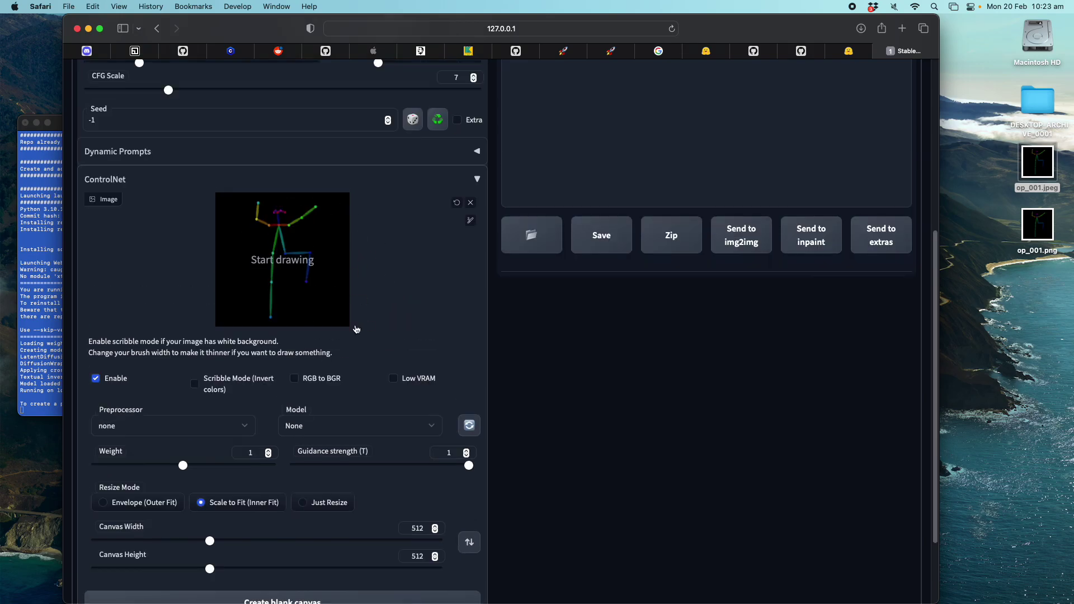
pyautogui.hotkey('ctrl', 'Right')
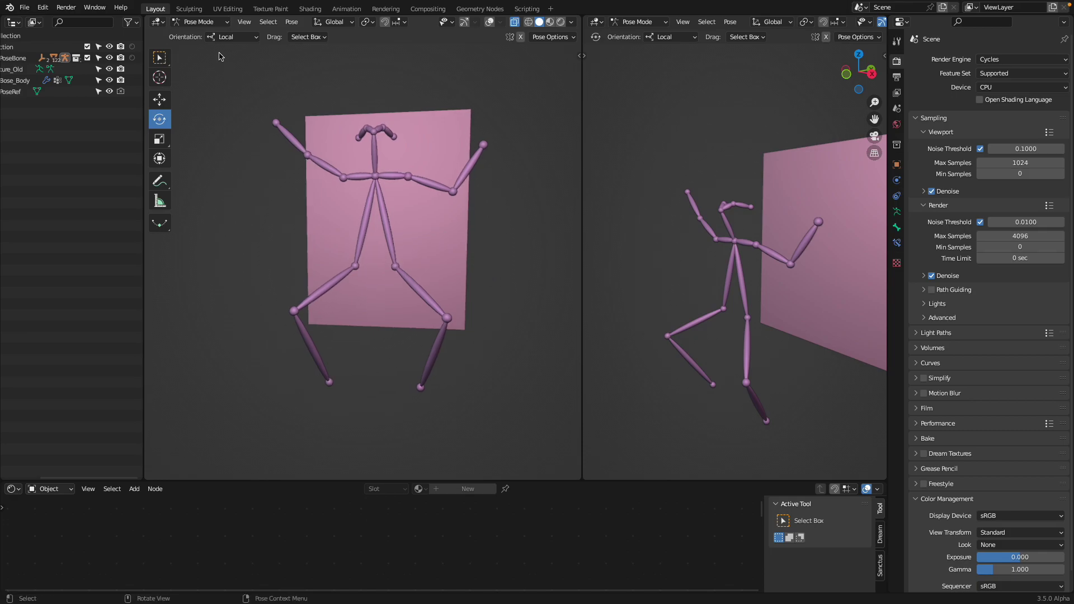
# - In Object Mode, add a camera and align it to the current front view
pyautogui.click(230, 37)
pyautogui.hotkey('ctrl', 'Tab')
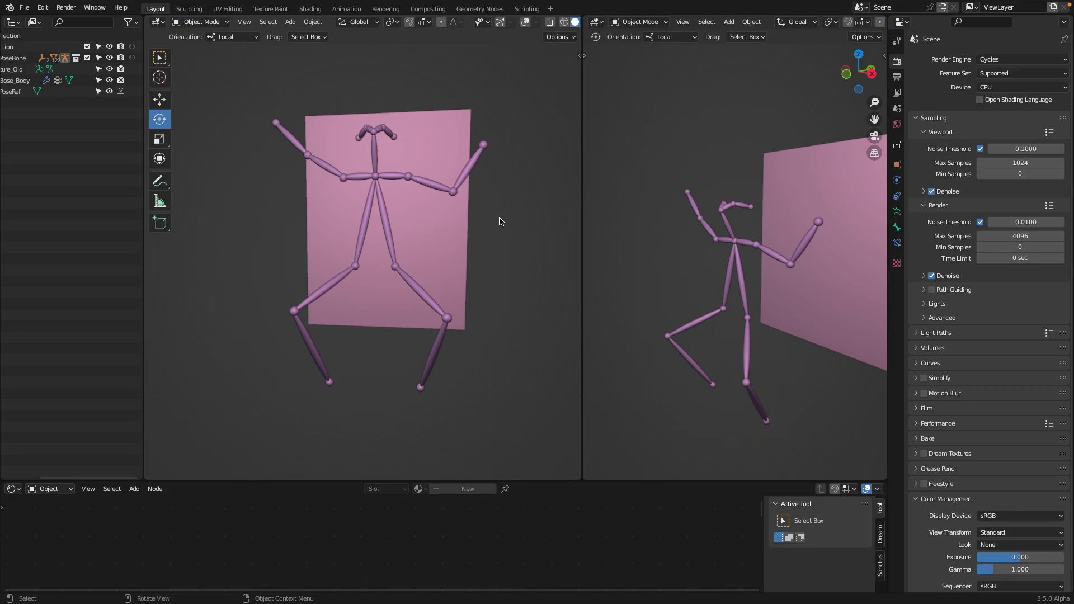
pyautogui.hotkey('shift', 'a')
pyautogui.click(483, 374)
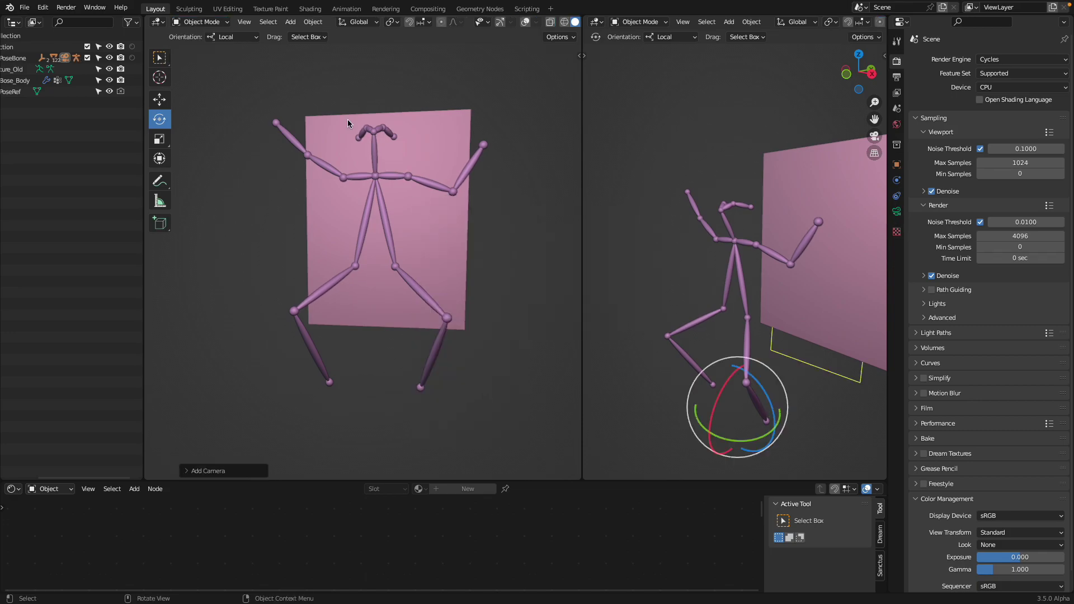
pyautogui.click(244, 22)
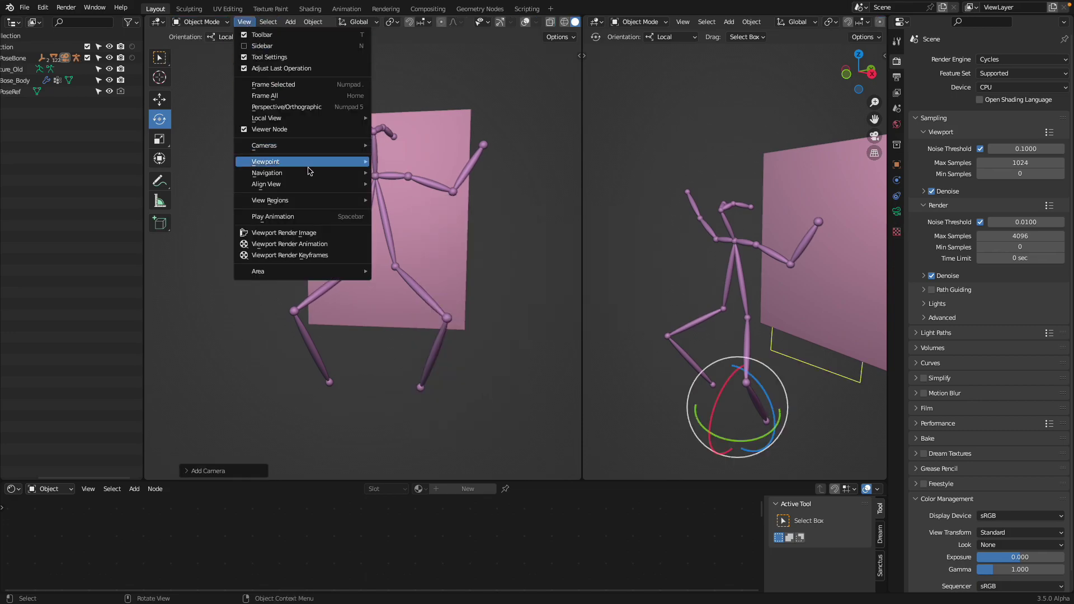
pyautogui.moveTo(316, 187)
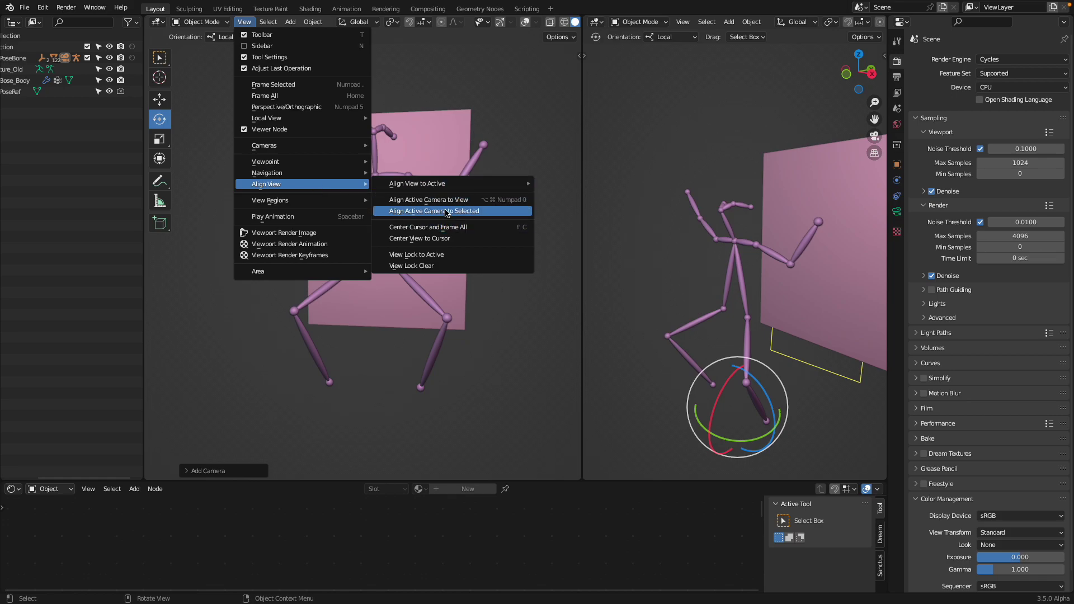
pyautogui.click(447, 202)
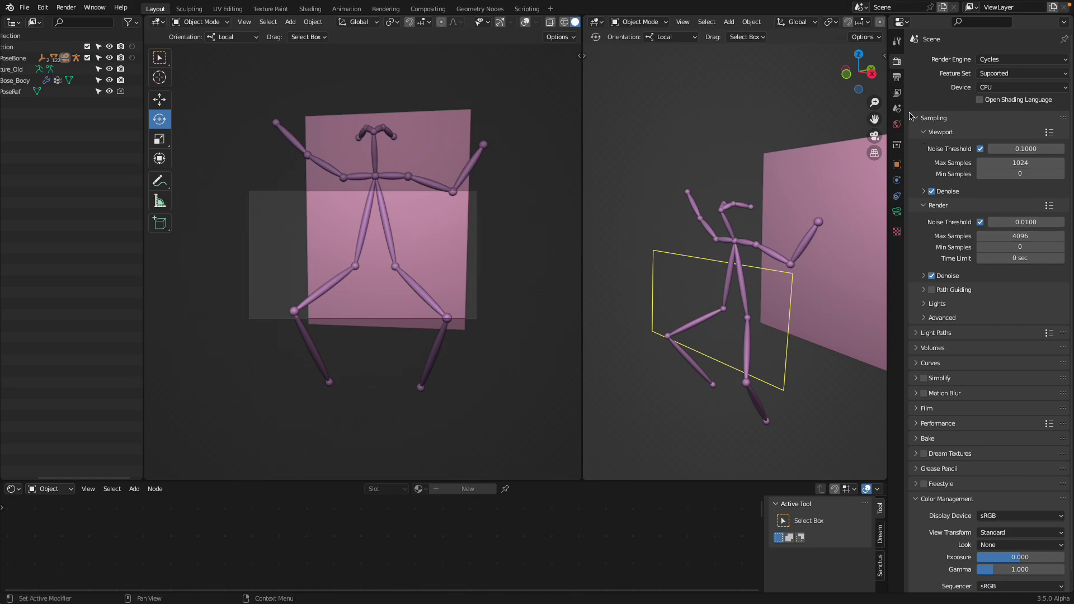
# - Set the output resolution width and height to 512×512
pyautogui.click(1015, 235)
pyautogui.press('Escape')
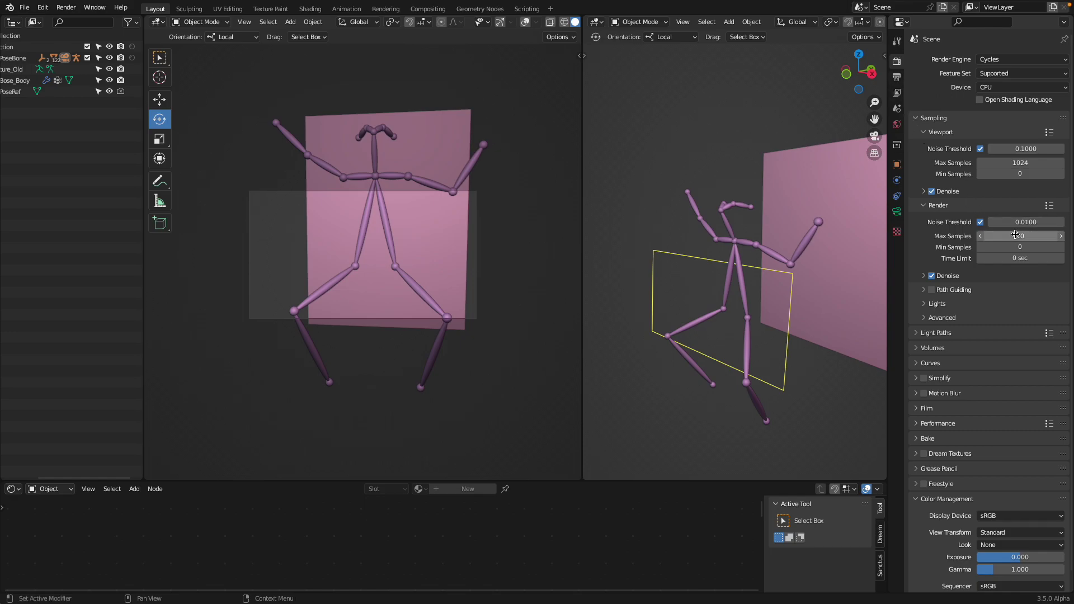
pyautogui.click(897, 77)
pyautogui.moveTo(1020, 74); pyautogui.dragTo(1020, 85)
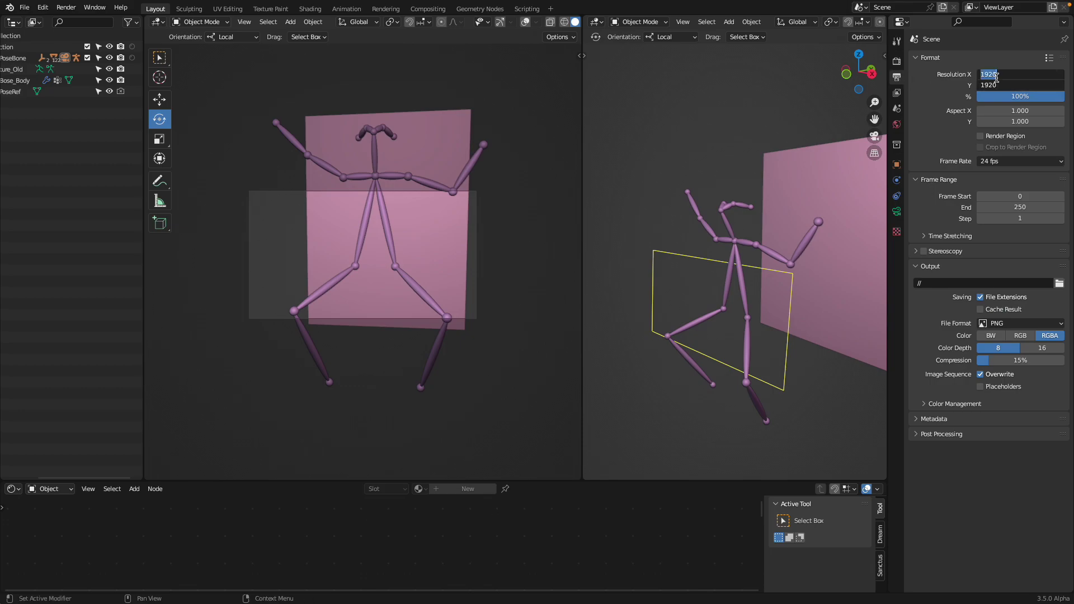
pyautogui.write('512')
pyautogui.press('Return')
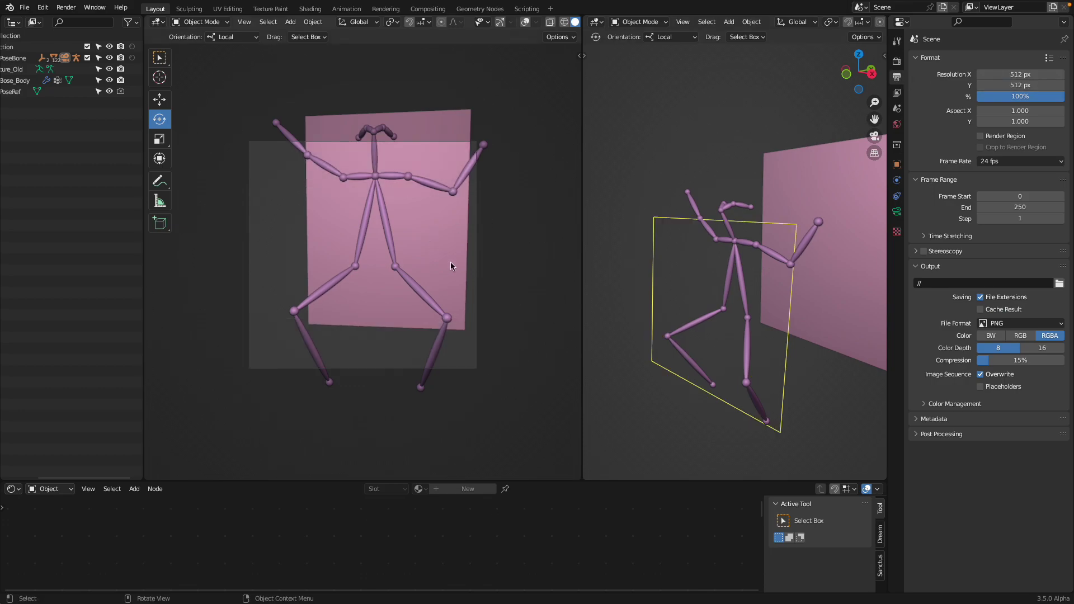
# - Lock the camera to the view in the sidebar and save Openpose_bone_bs_01.blend
pyautogui.click(582, 56)
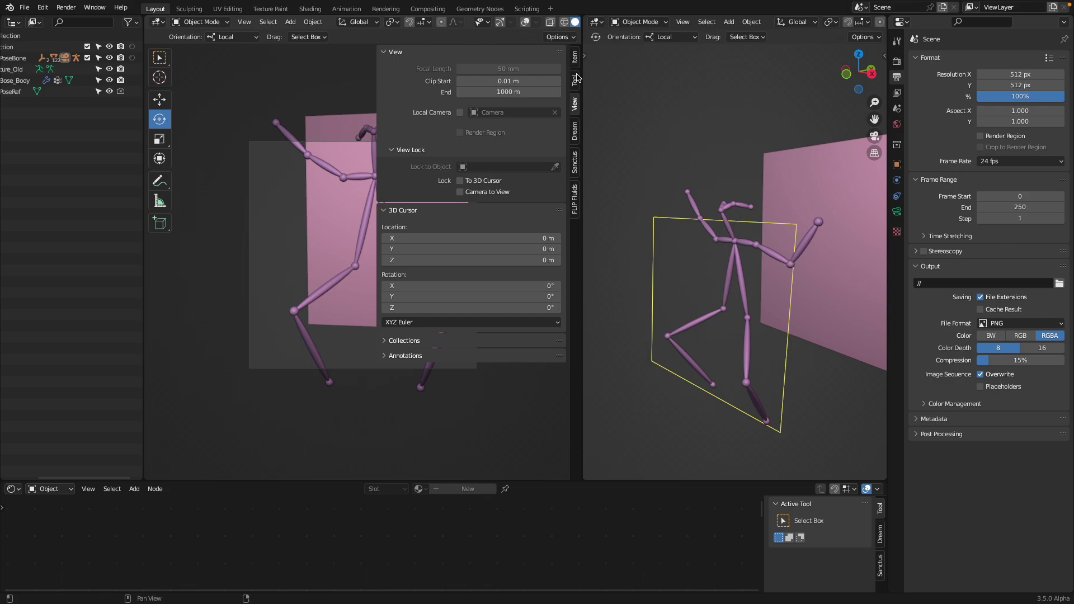
pyautogui.click(576, 81)
pyautogui.click(576, 105)
pyautogui.moveTo(377, 157); pyautogui.dragTo(511, 257)
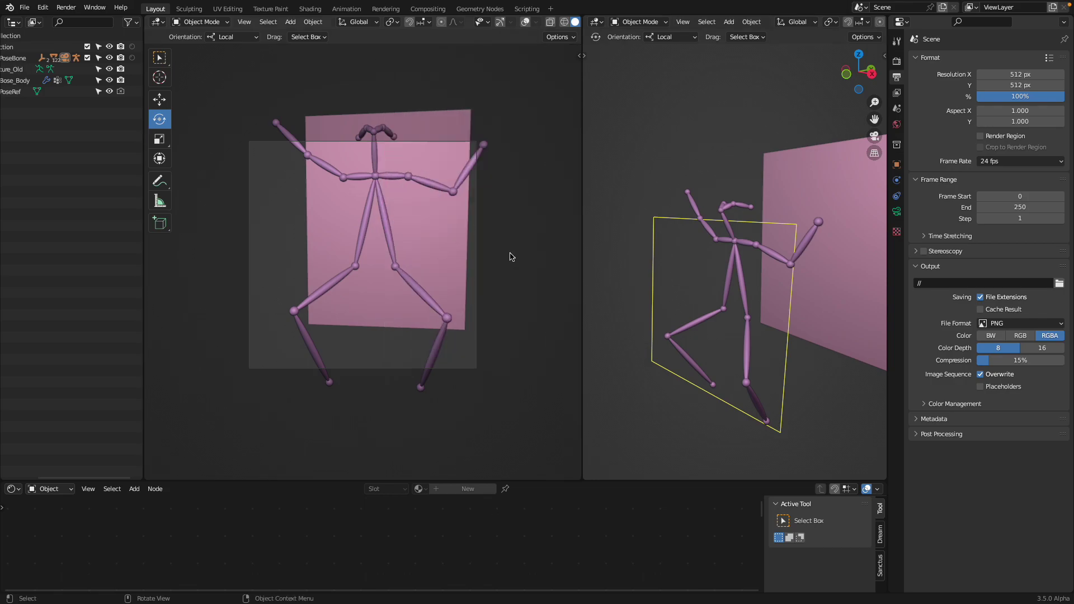
pyautogui.scroll(-3, 438, 256)
pyautogui.scroll(2, 431, 259)
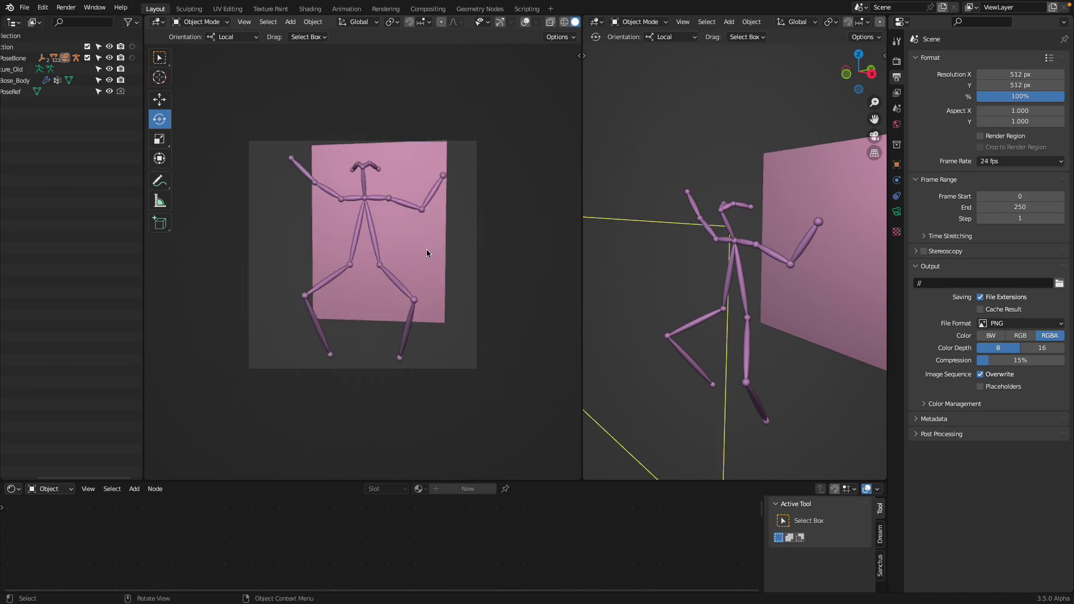
pyautogui.hotkey('ctrl', 's')
# - Preview the rendered OpenPose colours, return to solid shading, and save the file again
pyautogui.scroll(-2, 561, 22)
pyautogui.click(561, 22)
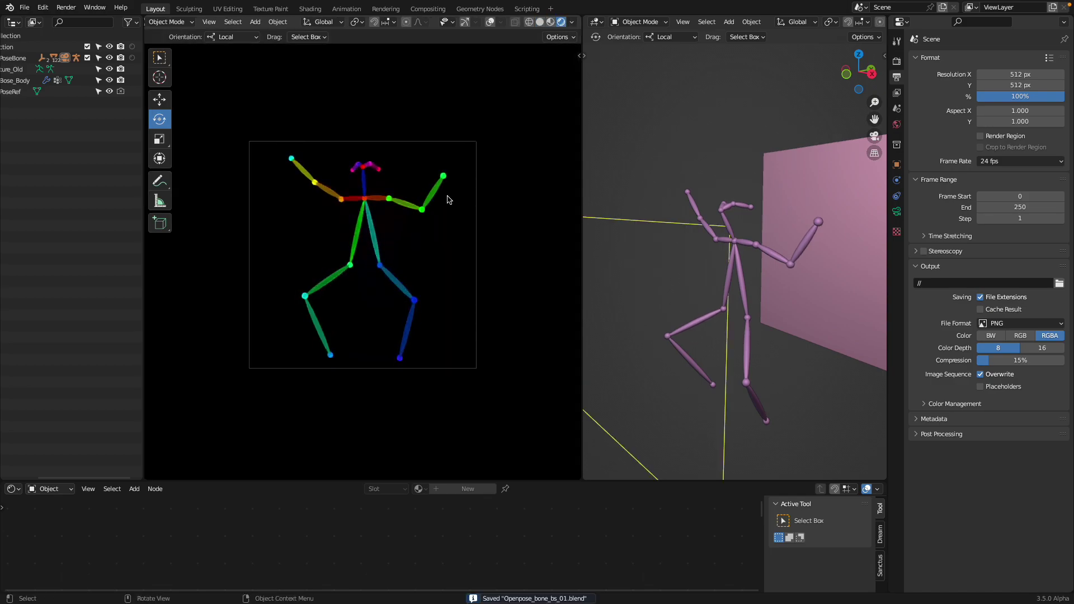
pyautogui.scroll(3, 440, 203)
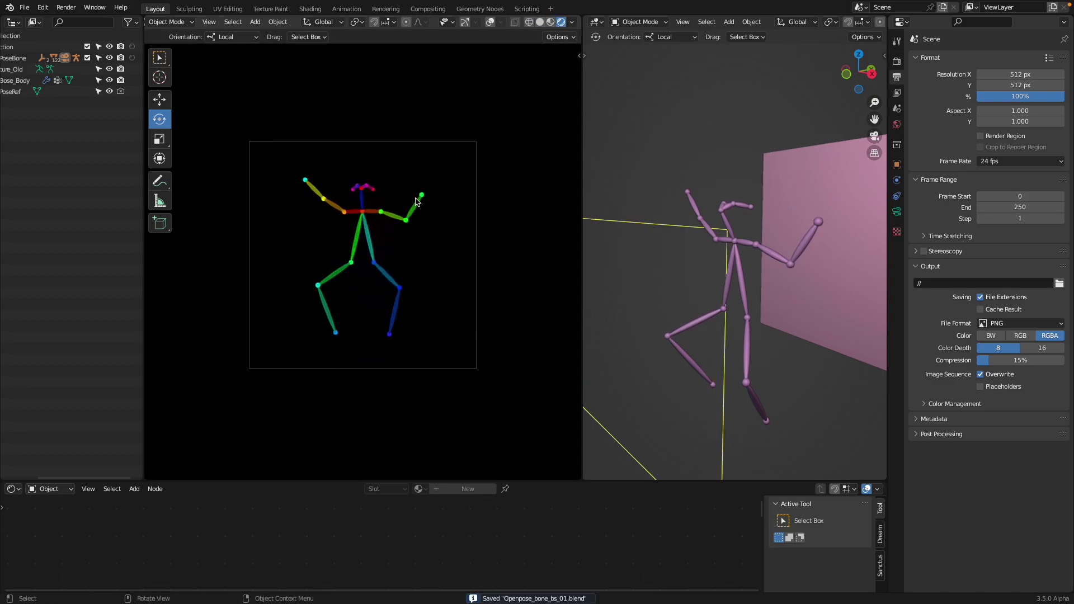
pyautogui.scroll(-2, 438, 205)
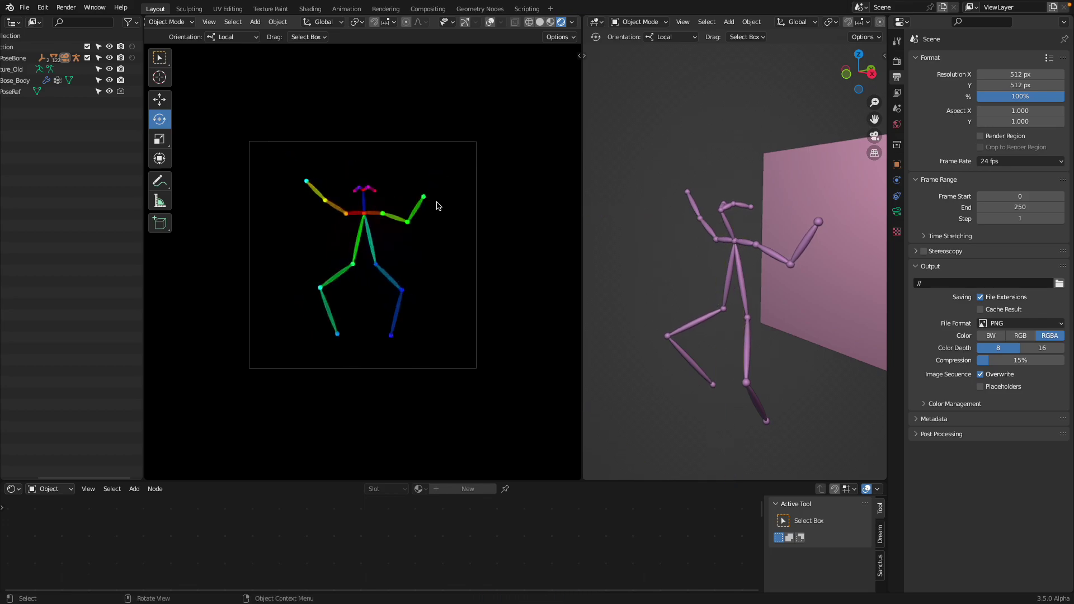
pyautogui.click(540, 21)
pyautogui.hotkey('ctrl', 's')
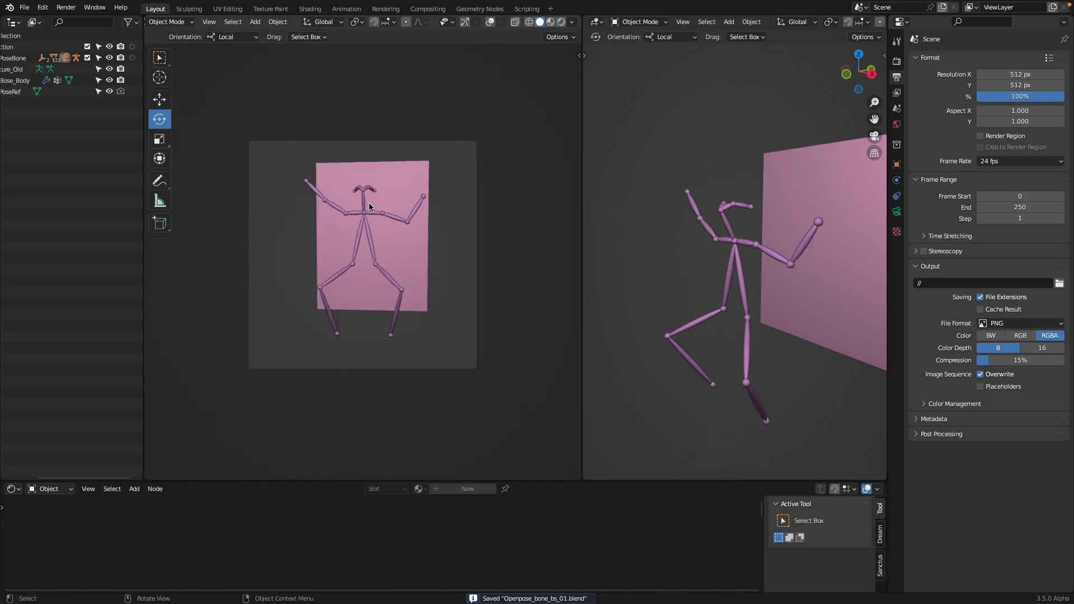
pyautogui.click(66, 8)
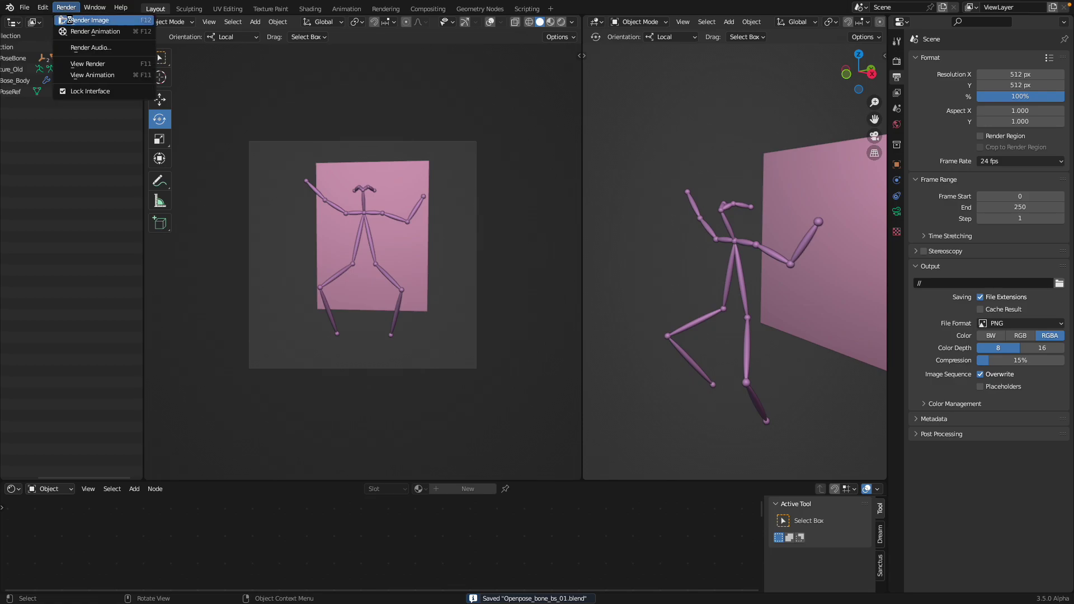
# - Render the camera view, save it to the Desktop as op_002.png, and save the .blend file
pyautogui.click(71, 21)
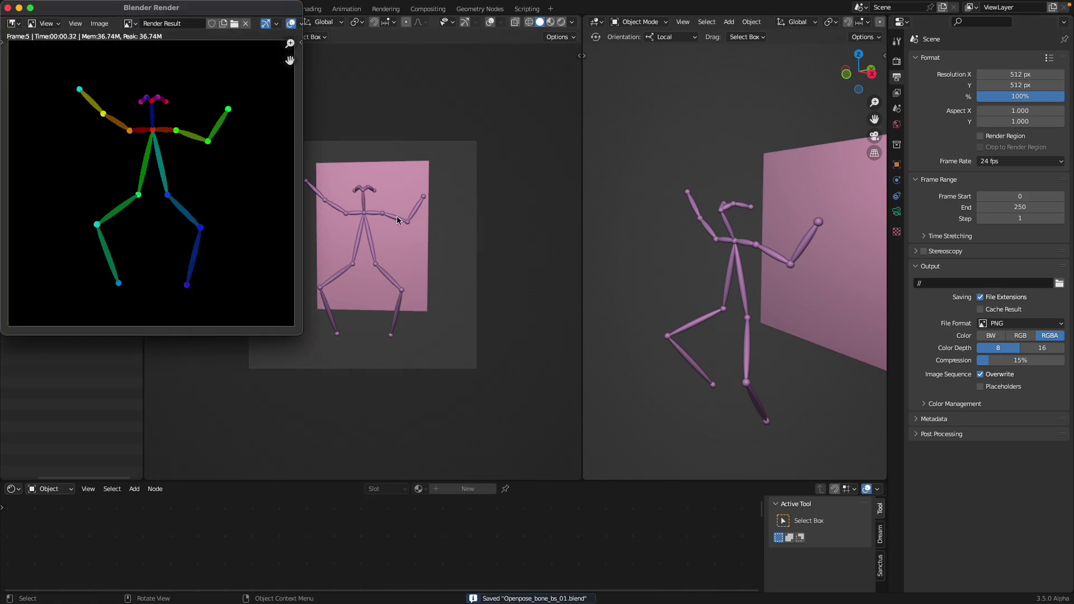
pyautogui.click(99, 23)
pyautogui.click(113, 103)
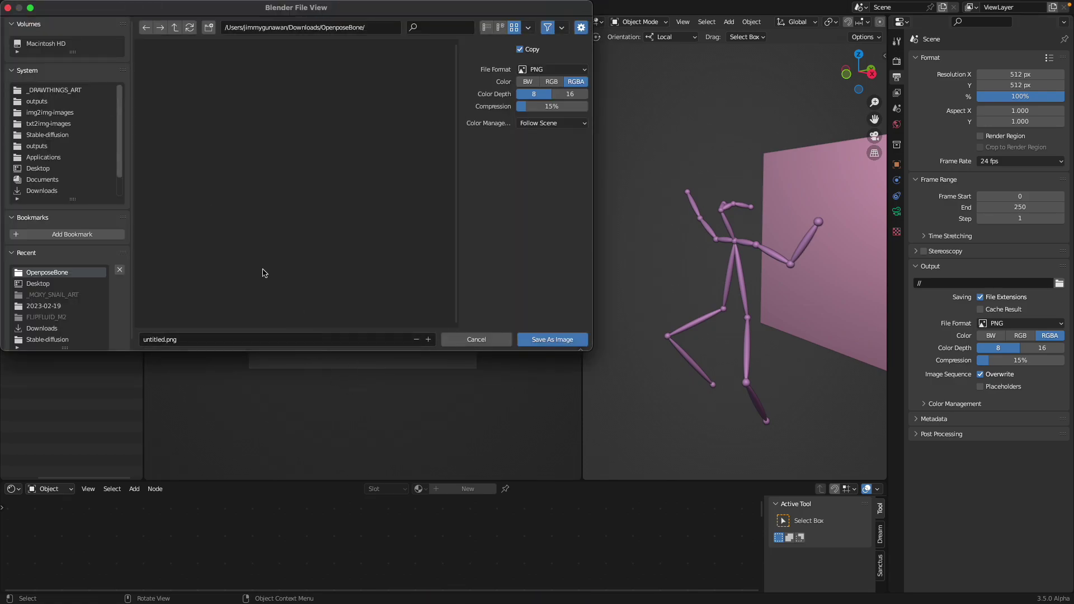
pyautogui.click(38, 169)
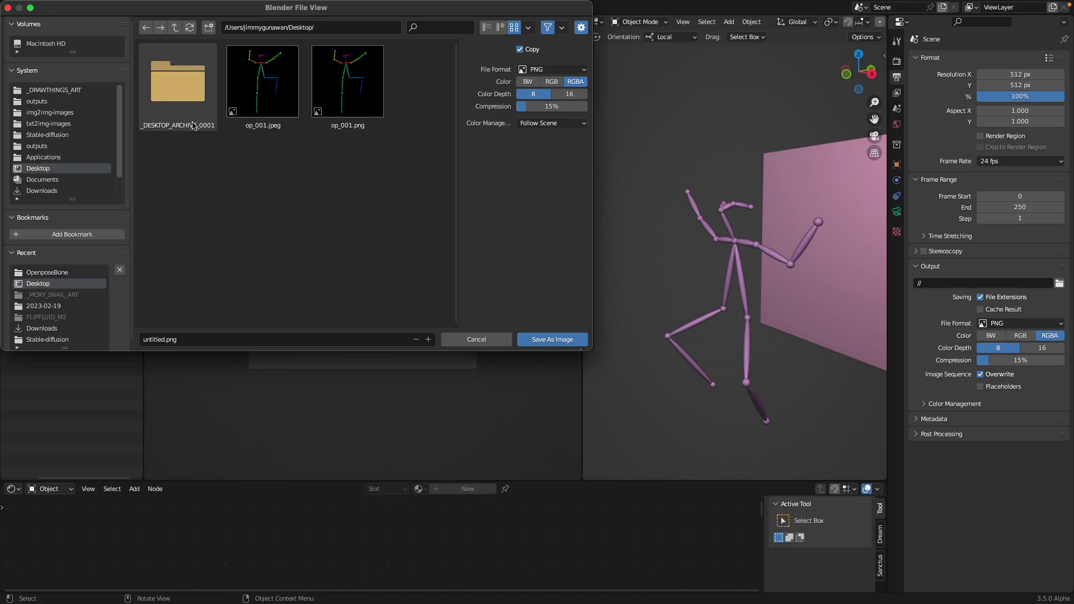
pyautogui.click(266, 99)
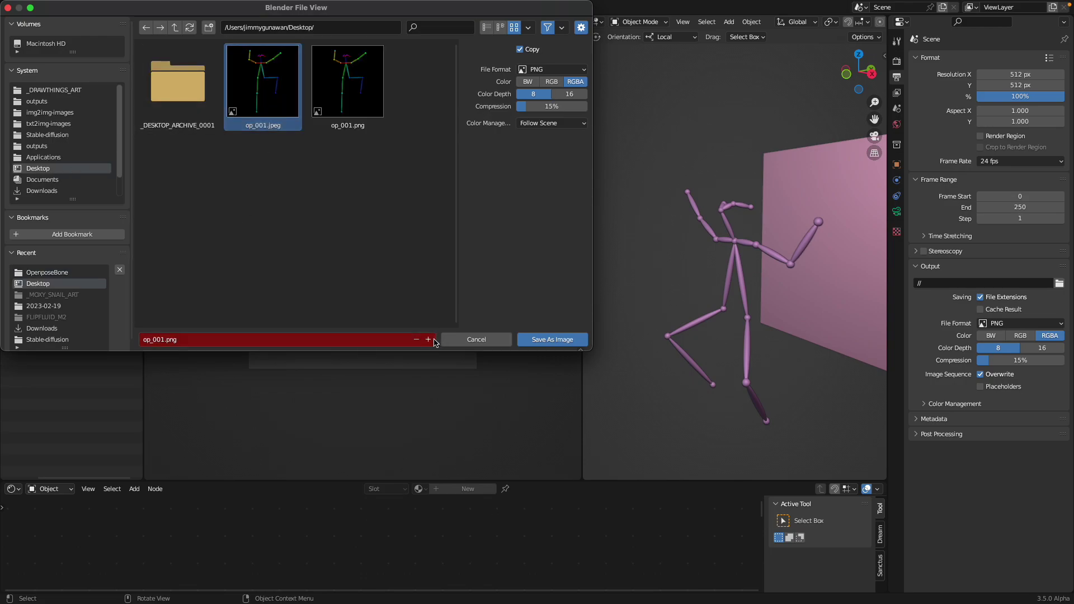
pyautogui.click(434, 339)
pyautogui.click(521, 341)
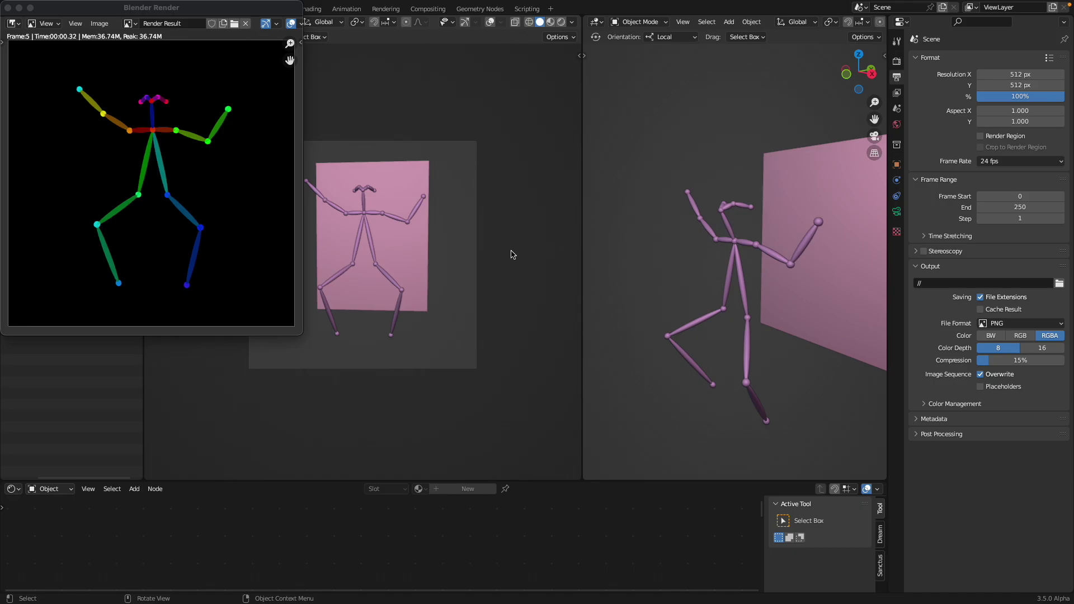
pyautogui.press('super+s')
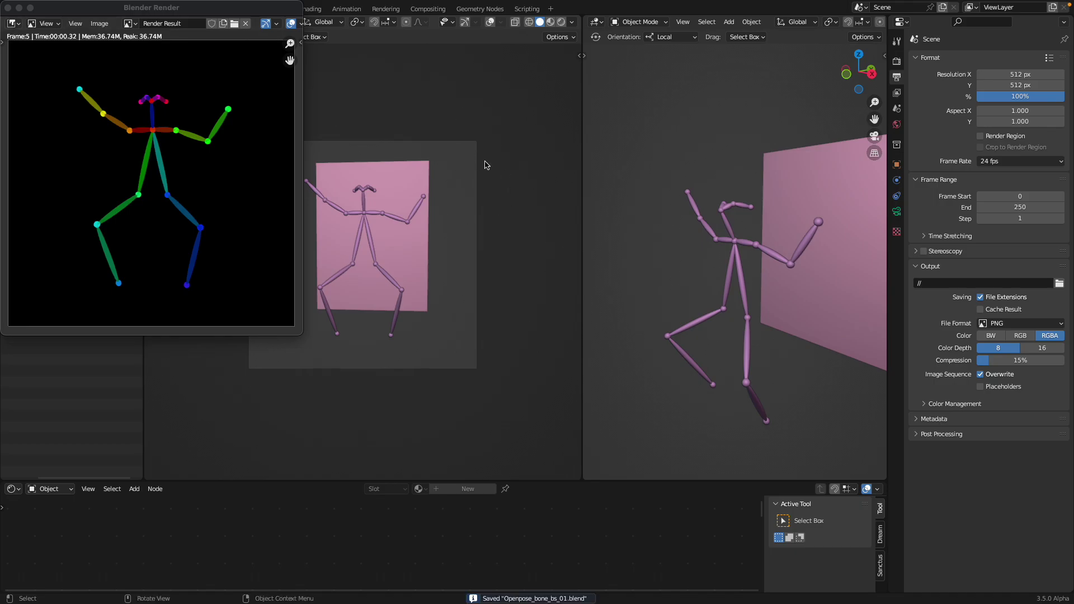
pyautogui.hotkey('ctrl', 'Left')
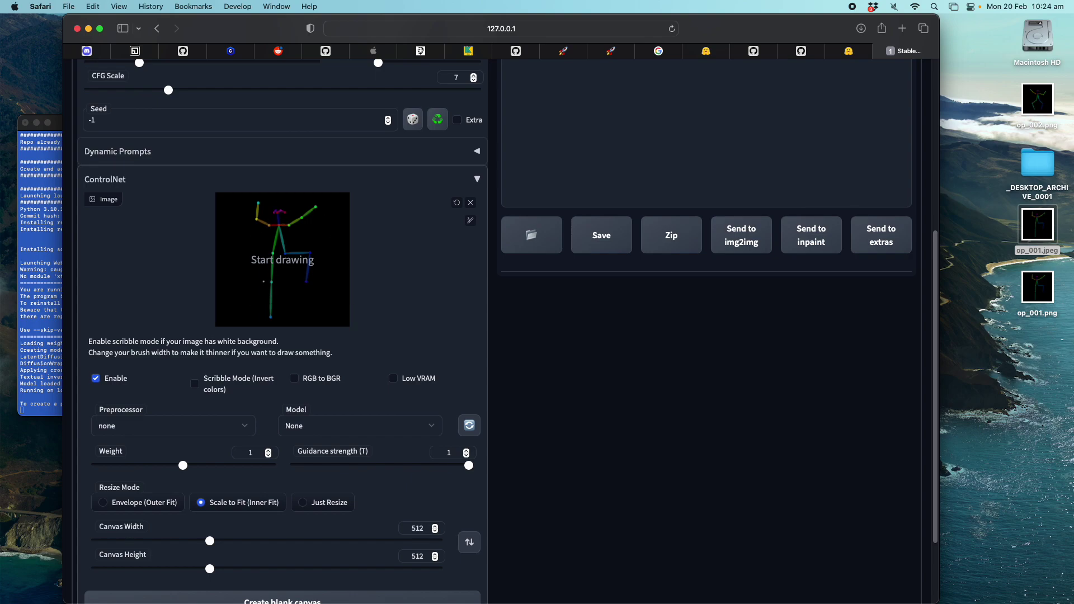
# - Leave the ControlNet preprocessor at none and choose the control_sd15_openpose model
pyautogui.click(166, 428)
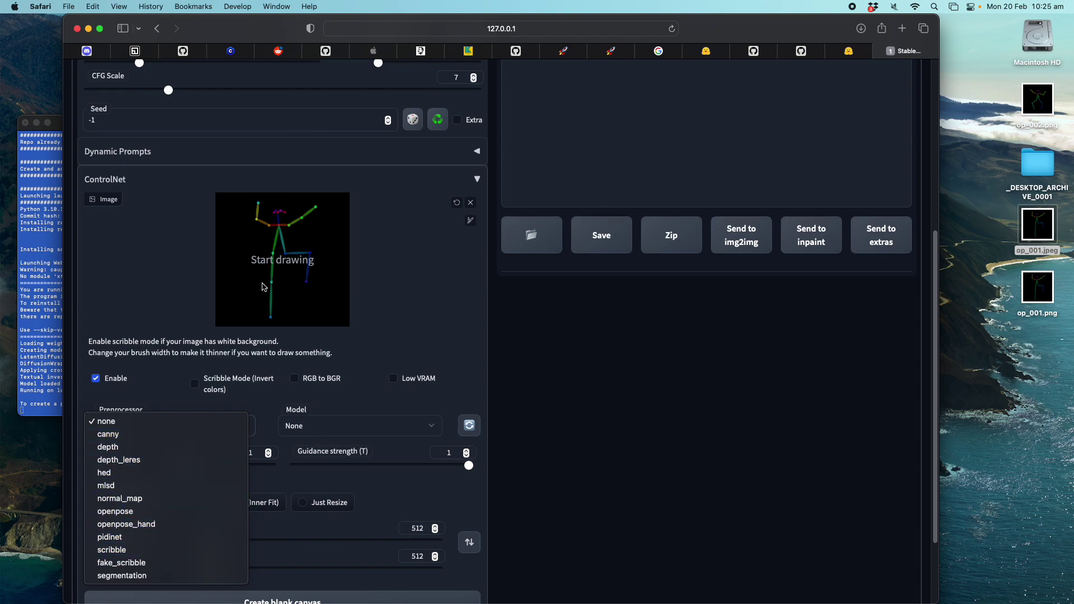
pyautogui.click(208, 239)
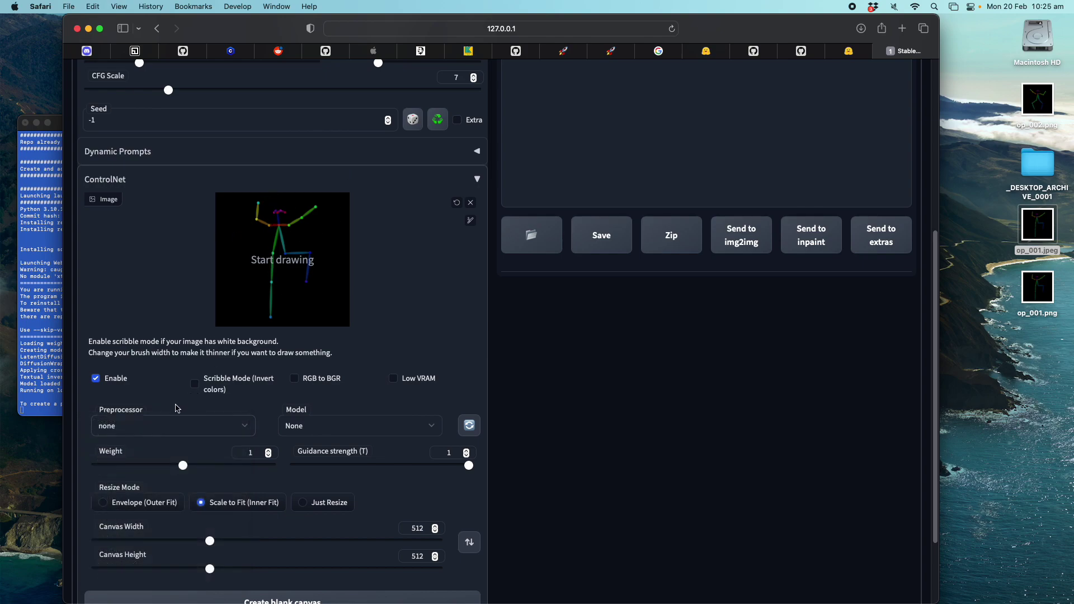
pyautogui.click(313, 430)
pyautogui.press('Escape')
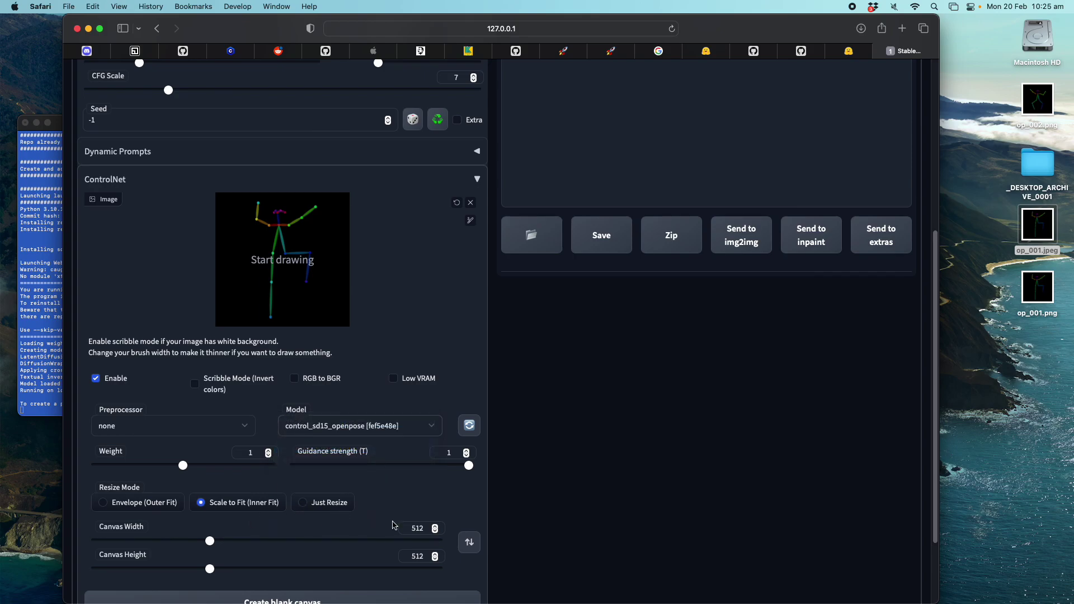
pyautogui.scroll(-2, 394, 526)
pyautogui.scroll(10, 394, 523)
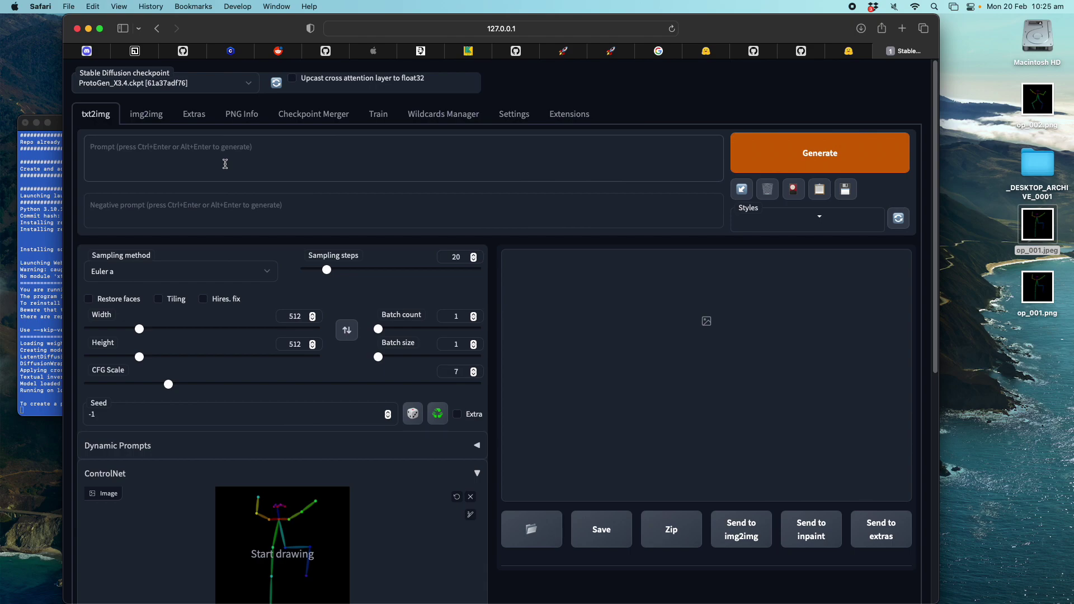
# - Type 'masterpiece photograph of anthropomorphic dancing fat chubby plump monkey, realistic' as the prompt
pyautogui.write('anthropomorphic dancing monkey')
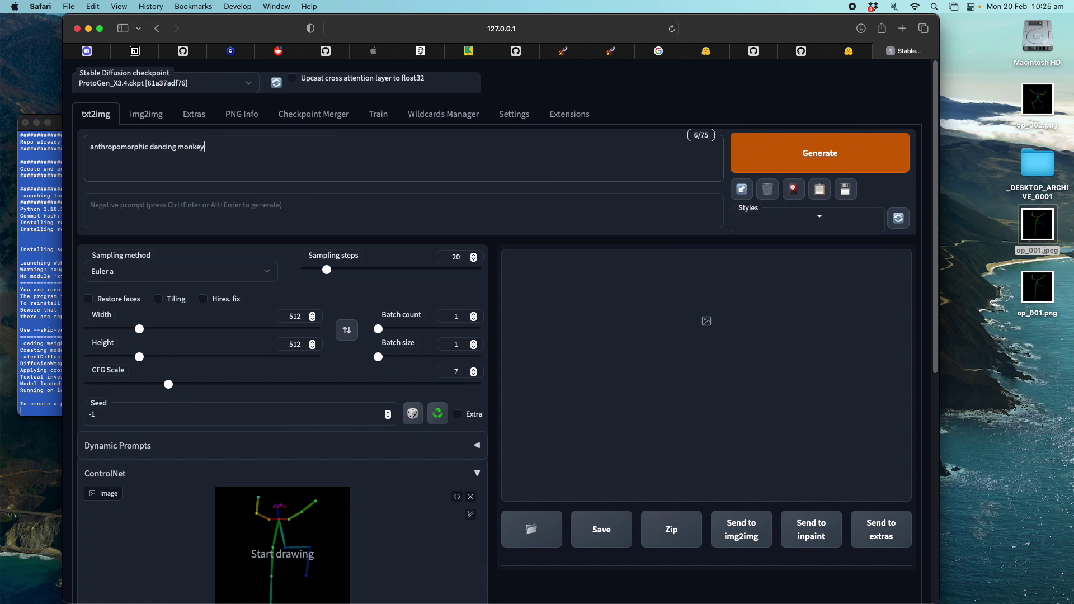
pyautogui.write('masterpiece ')
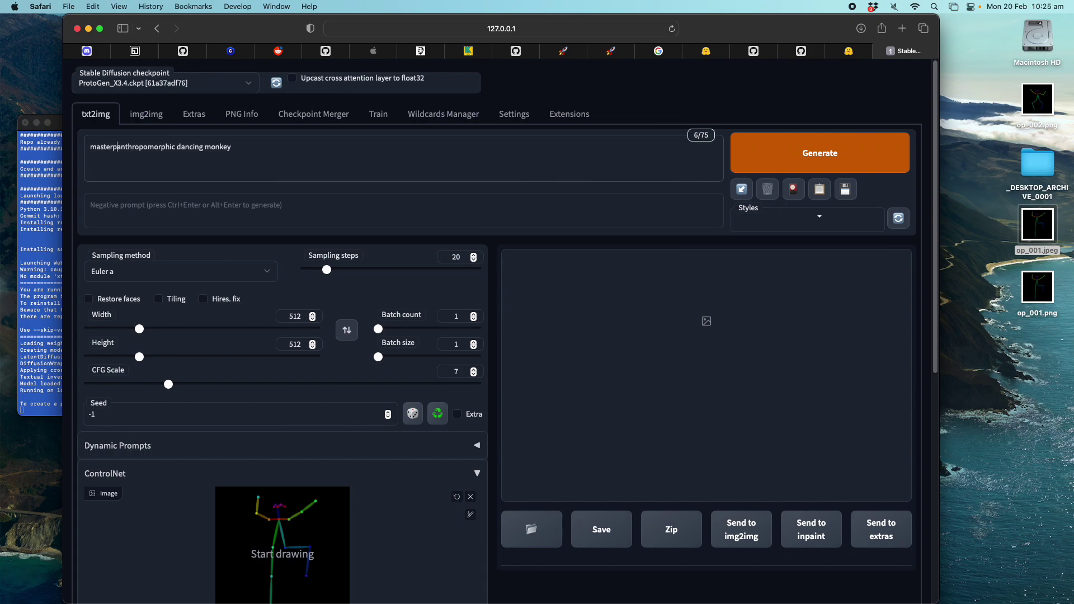
pyautogui.write('portrait')
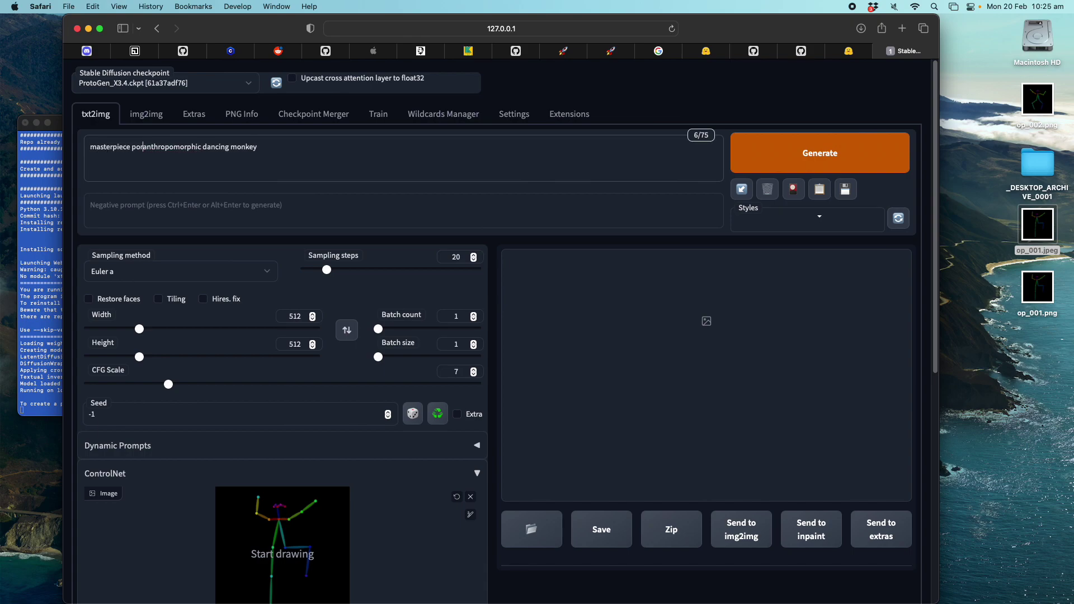
pyautogui.press('BackSpace')
pyautogui.press('BackSpace')
pyautogui.press('BackSpace')
pyautogui.press('BackSpace')
pyautogui.press('BackSpace')
pyautogui.press('BackSpace')
pyautogui.press('BackSpace')
pyautogui.press('BackSpace')
pyautogui.press('BackSpace')
pyautogui.write('photograph of')
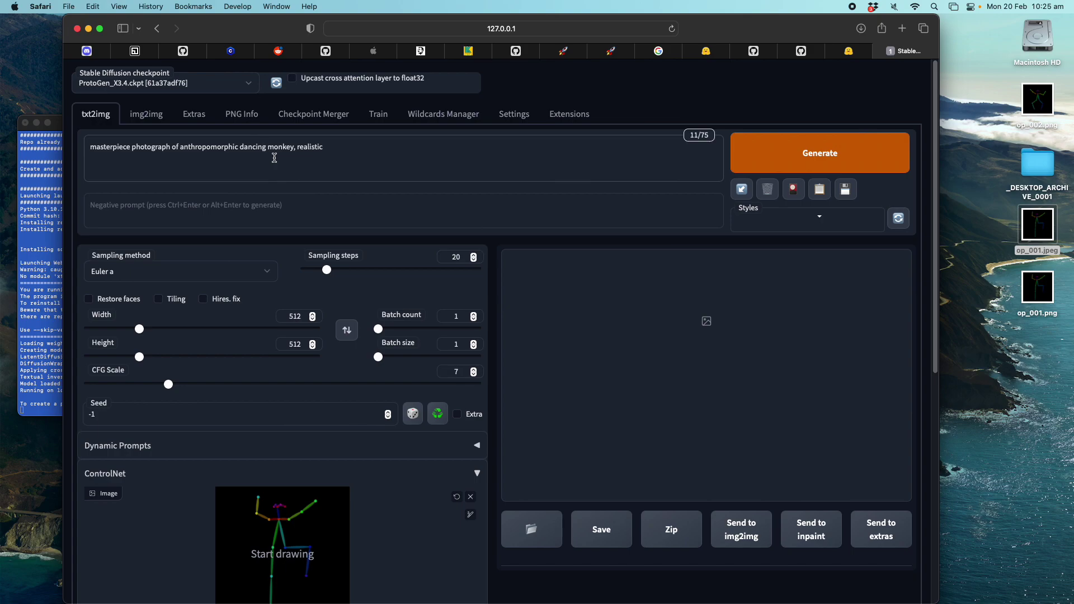
pyautogui.write('fat chubby plump')
pyautogui.press('super+a')
pyautogui.click(378, 163)
pyautogui.scroll(-5, 493, 266)
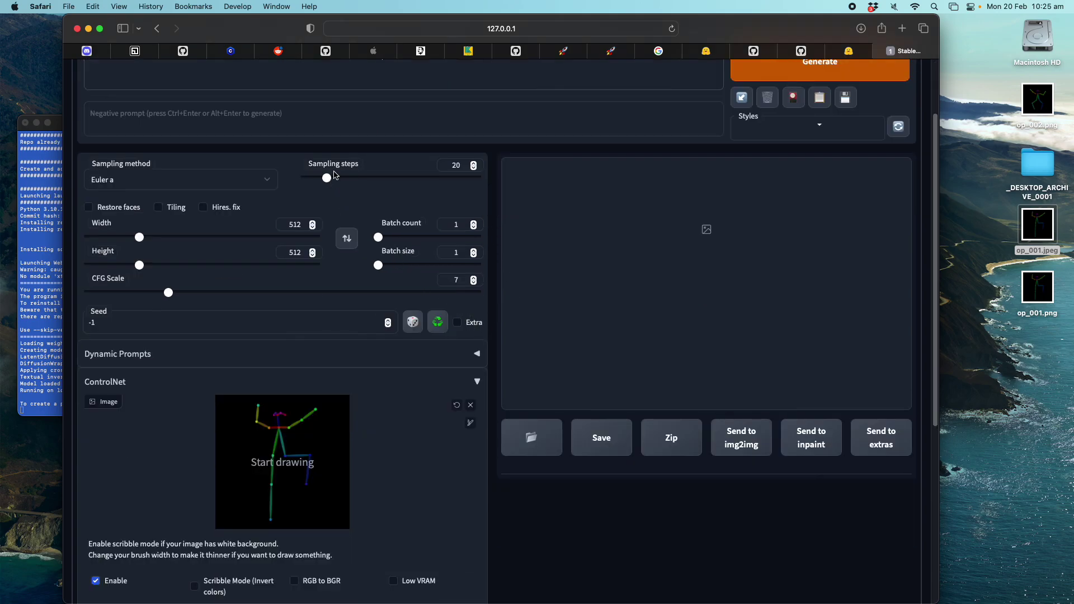
pyautogui.scroll(5, 204, 203)
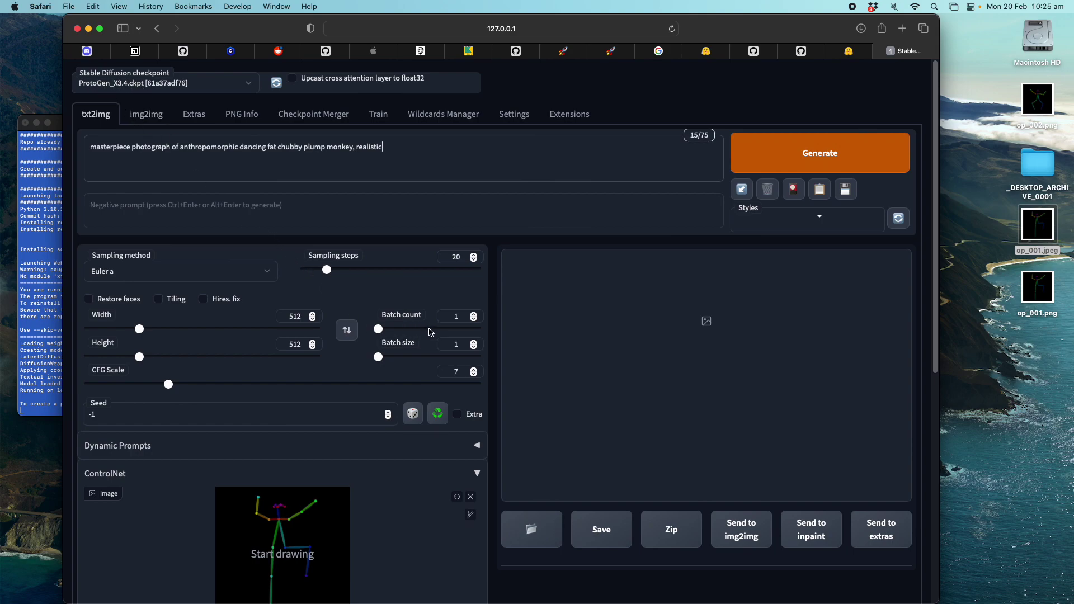
pyautogui.scroll(-1, 418, 398)
pyautogui.scroll(1, 419, 398)
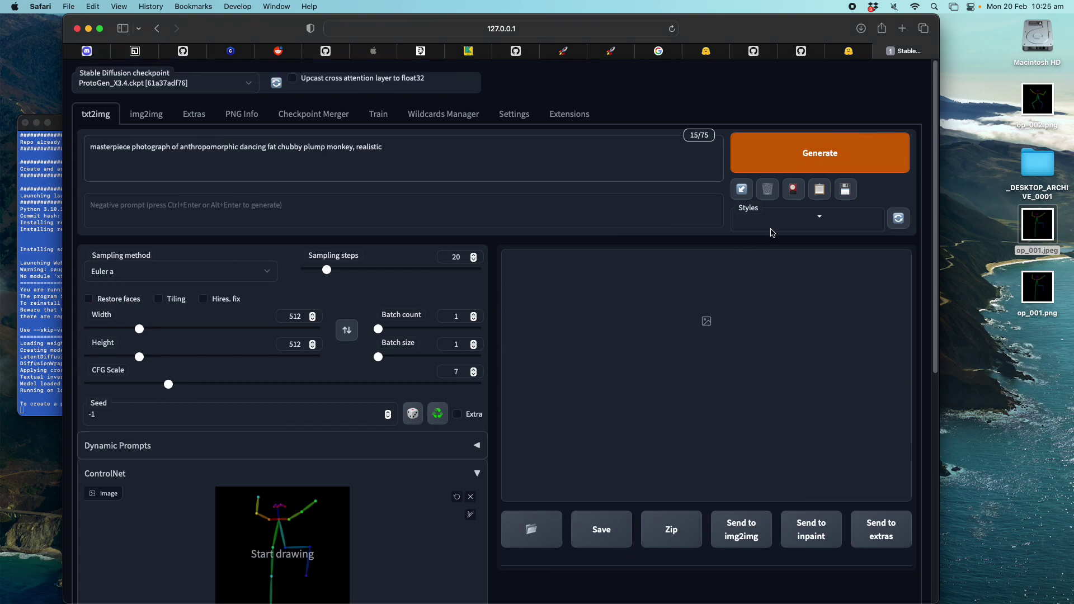
# - Generate the monkey image and watch its step progress in the Terminal log
pyautogui.click(773, 155)
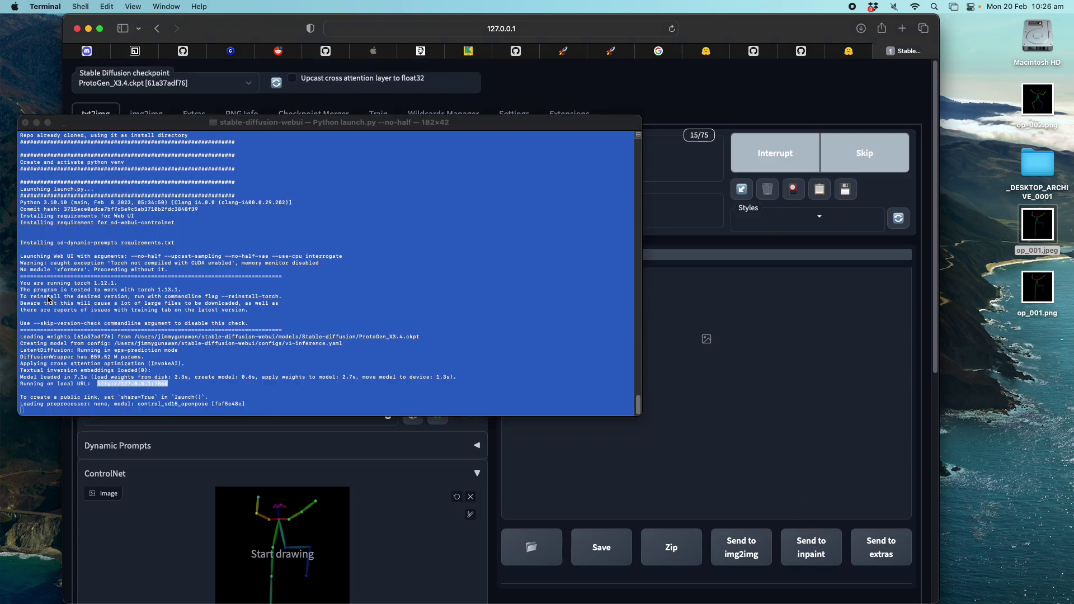
pyautogui.click(60, 307)
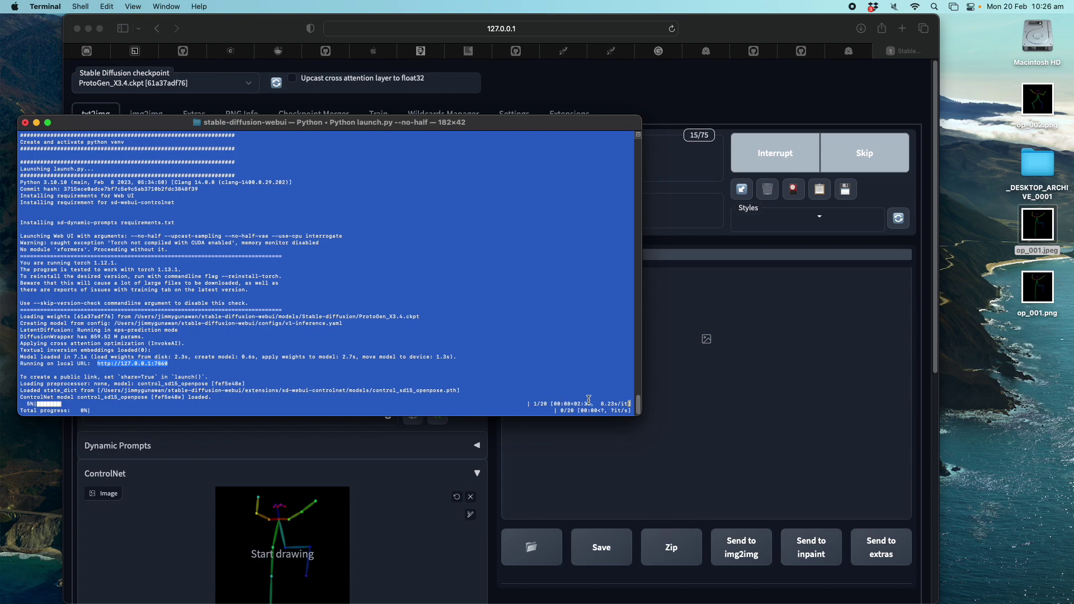
pyautogui.moveTo(574, 400); pyautogui.dragTo(591, 404)
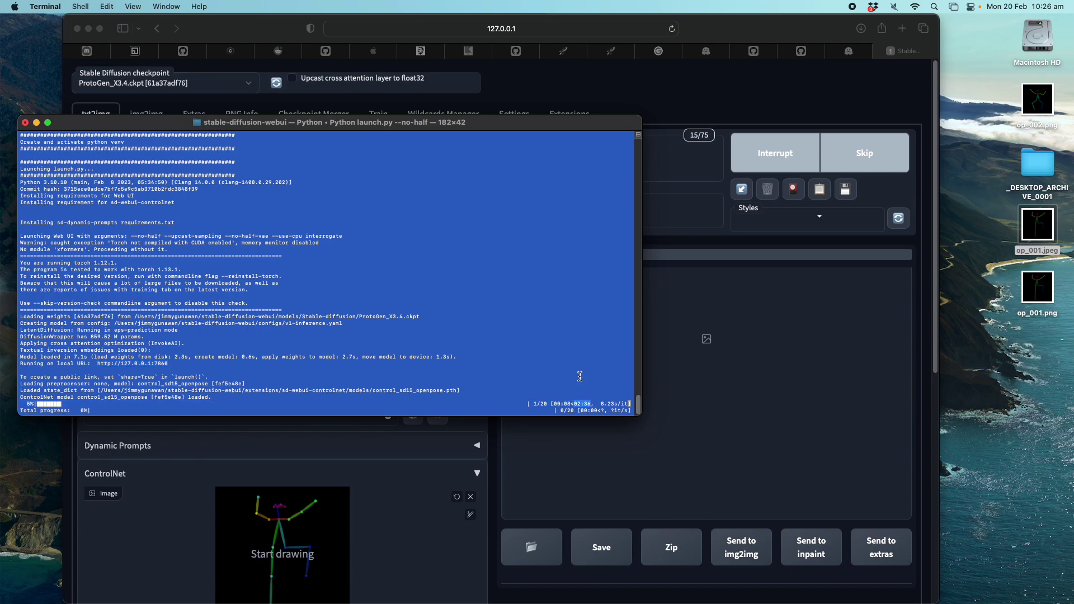
pyautogui.click(560, 406)
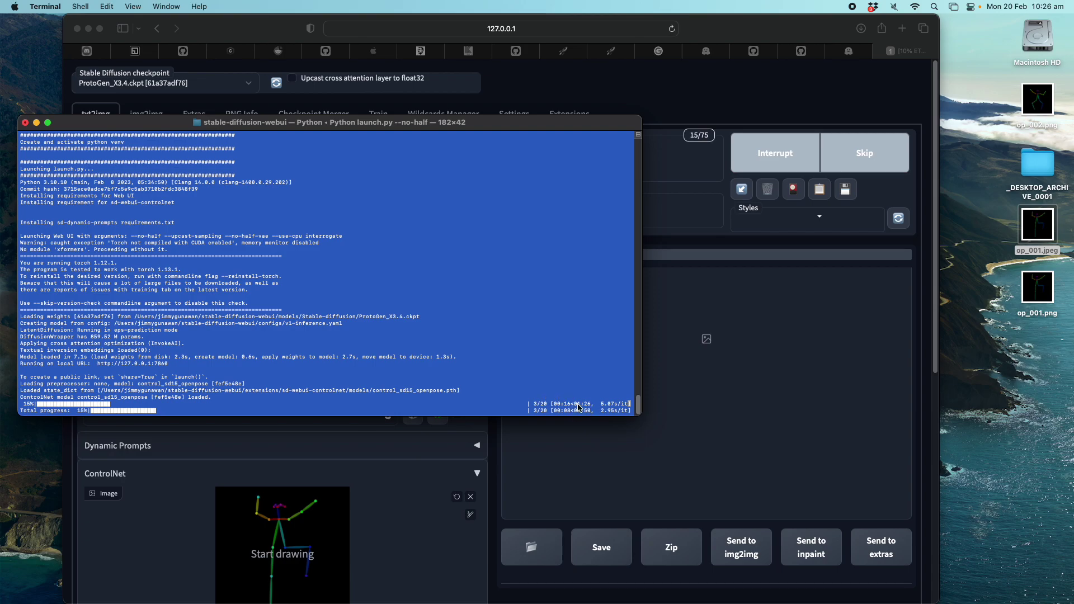
# - Return to Safari and go from the ControlNet README tab to the PoseMaker tab
pyautogui.click(816, 33)
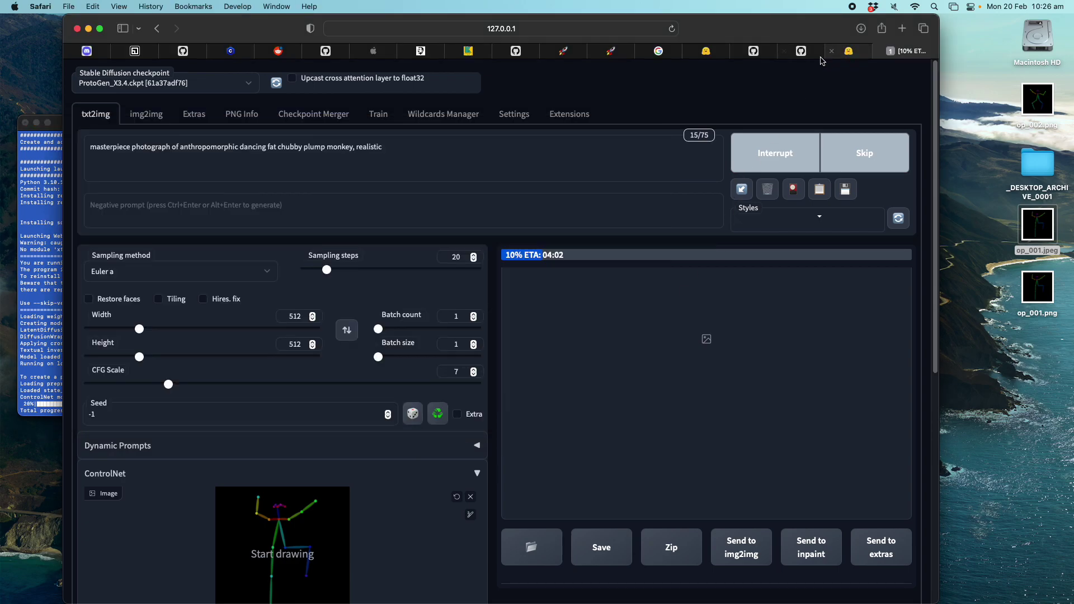
pyautogui.click(806, 51)
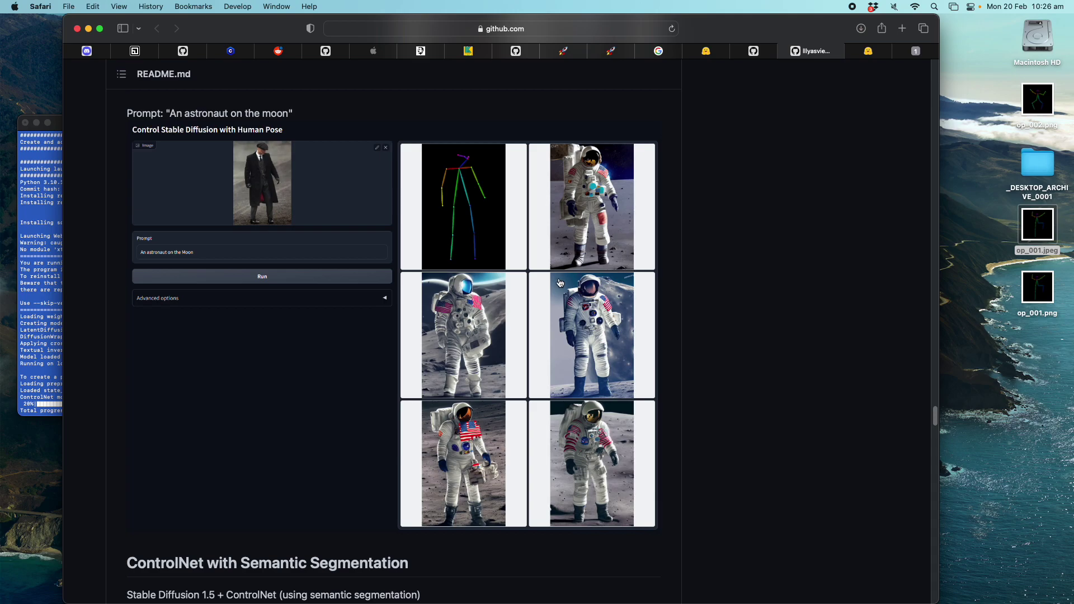
pyautogui.scroll(10, 647, 284)
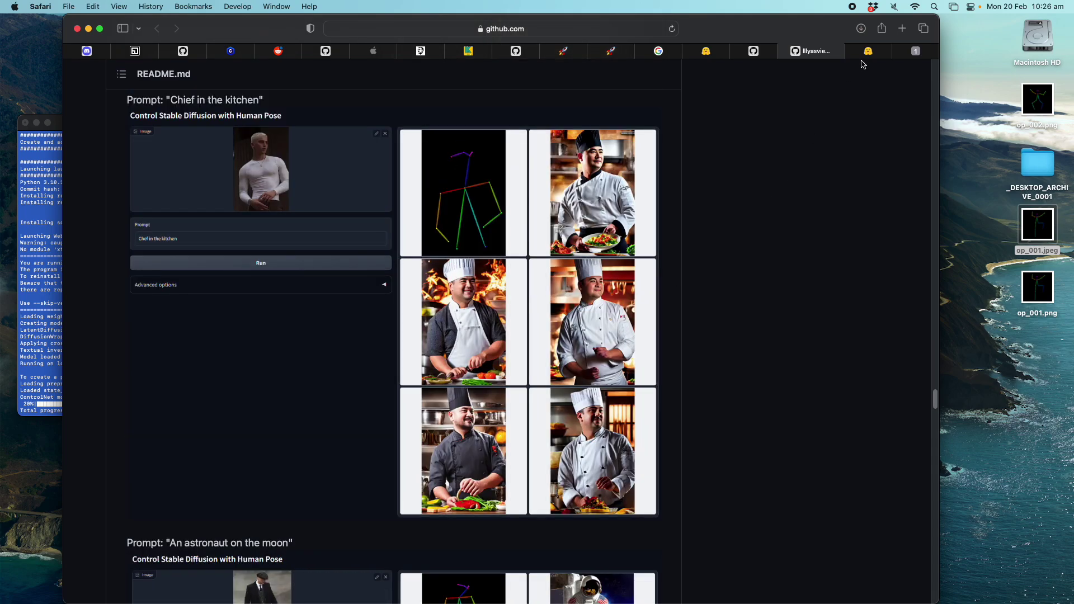
pyautogui.click(868, 51)
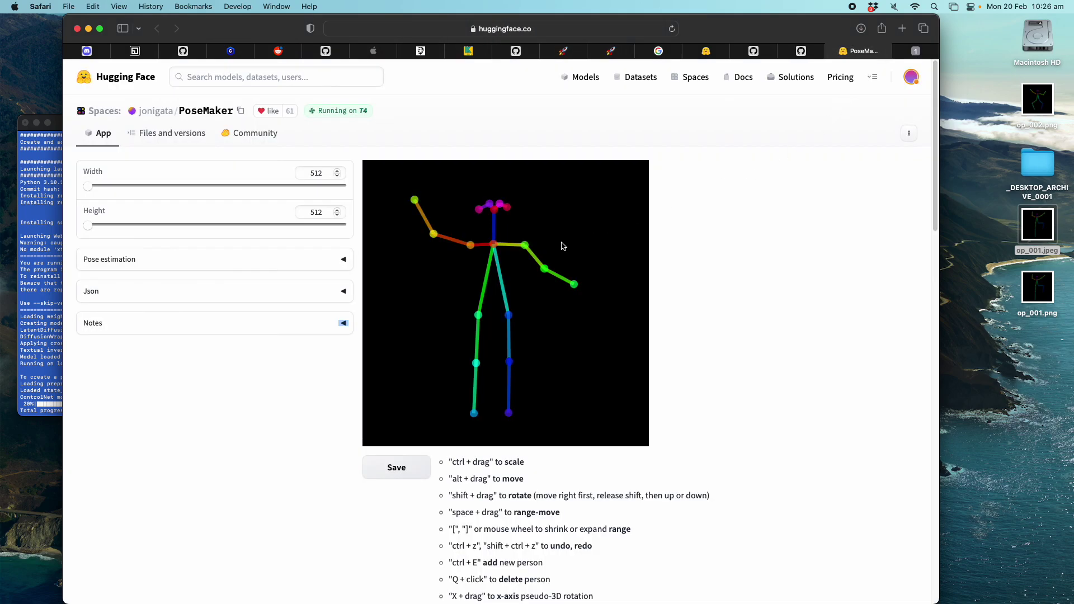
# - Drag the arm, hip, knee and ankle keypoints into a dancing pose with a leg kicked sideways
pyautogui.moveTo(545, 269); pyautogui.dragTo(562, 251)
pyautogui.moveTo(507, 208); pyautogui.dragTo(535, 242)
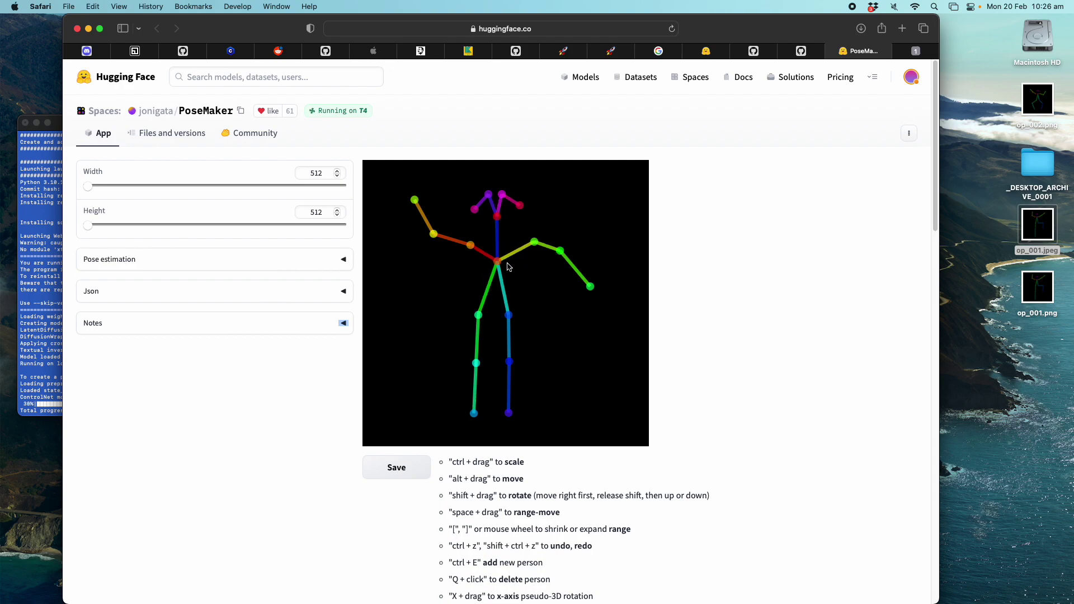
pyautogui.moveTo(415, 200); pyautogui.dragTo(405, 198)
pyautogui.moveTo(433, 234); pyautogui.dragTo(456, 248)
pyautogui.moveTo(478, 316)
pyautogui.mouseDown()
pyautogui.moveTo(480, 328)
pyautogui.moveTo(516, 319)
pyautogui.moveTo(475, 327)
pyautogui.mouseUp()
pyautogui.moveTo(509, 362); pyautogui.dragTo(520, 360)
pyautogui.moveTo(509, 413); pyautogui.dragTo(585, 358)
pyautogui.moveTo(518, 356); pyautogui.dragTo(471, 314)
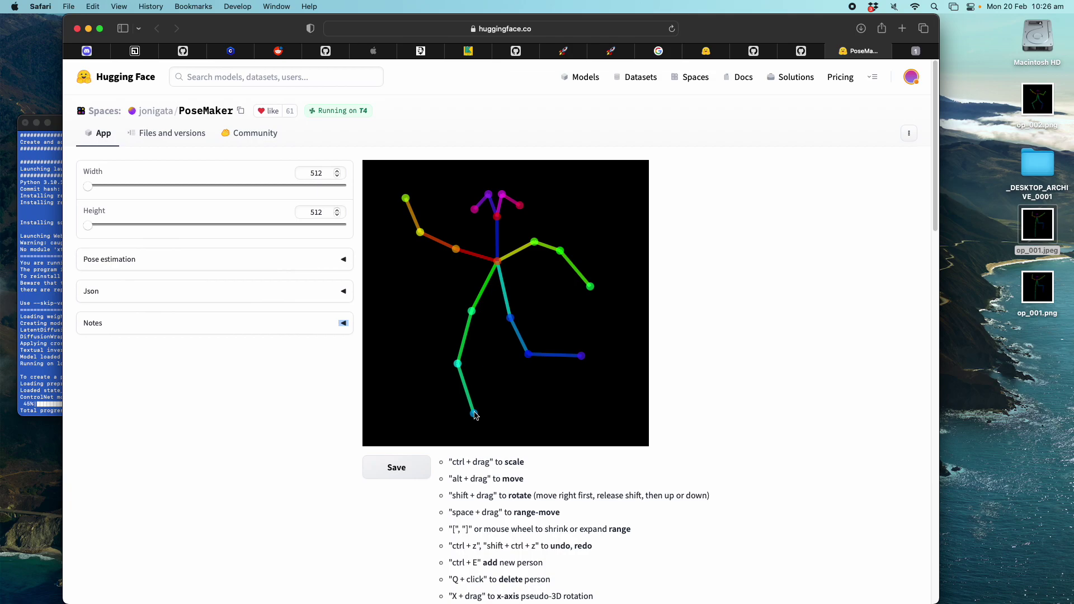
pyautogui.moveTo(474, 416); pyautogui.dragTo(486, 424)
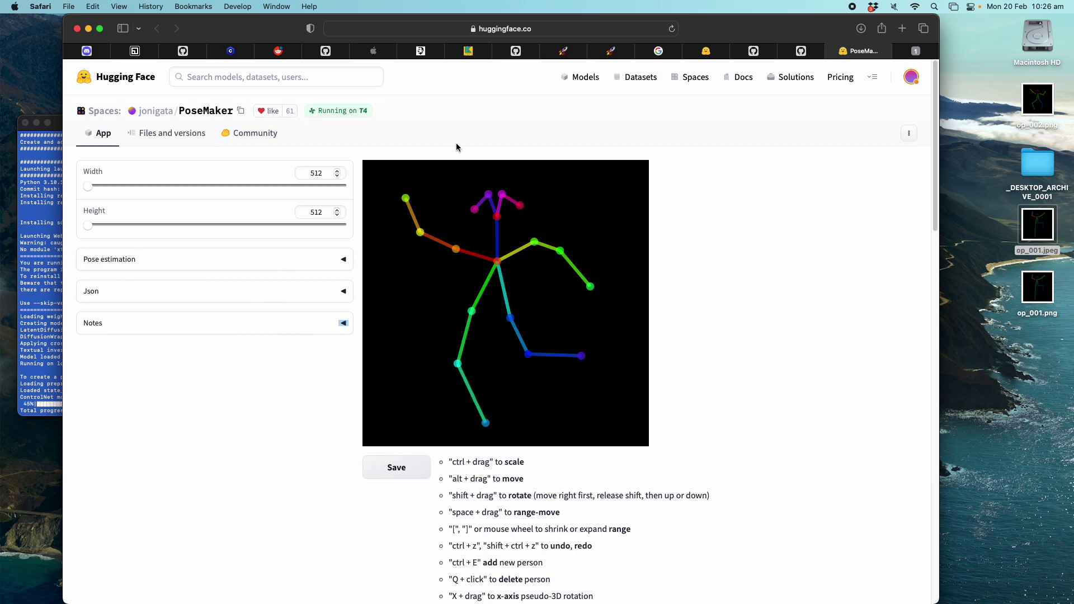
# - Refine the raised arm and other elbow, tilt the head, and download the pose image
pyautogui.moveTo(456, 255); pyautogui.dragTo(447, 265)
pyautogui.moveTo(427, 230); pyautogui.dragTo(429, 235)
pyautogui.moveTo(535, 244); pyautogui.dragTo(602, 260)
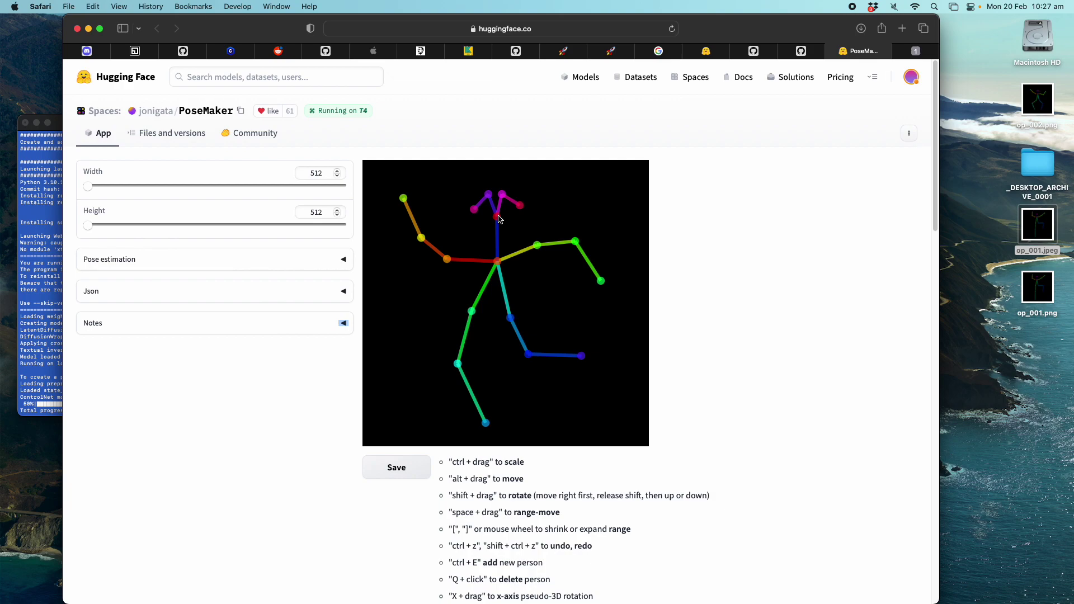
pyautogui.moveTo(497, 217); pyautogui.dragTo(527, 214)
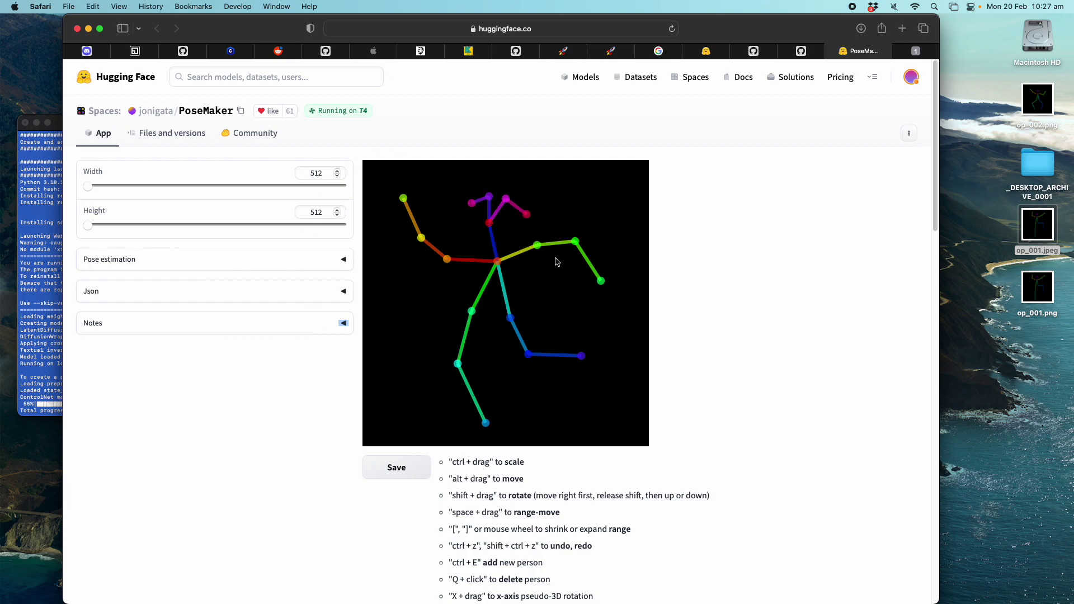
pyautogui.click(397, 468)
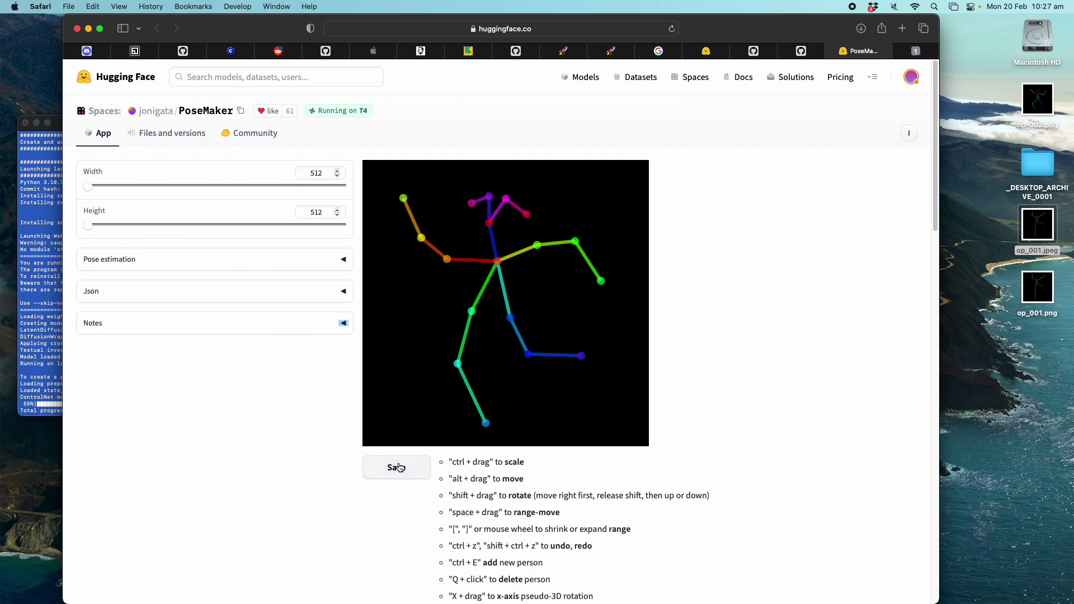
# - Reveal the downloaded pose in Finder's Downloads and select pose-2.png
pyautogui.click(861, 28)
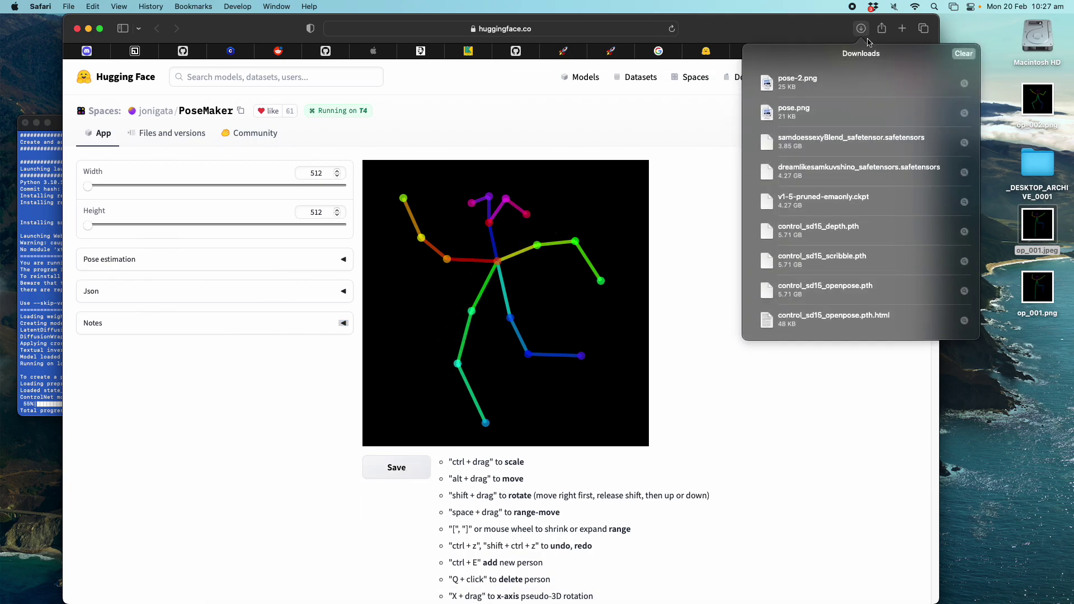
pyautogui.click(964, 84)
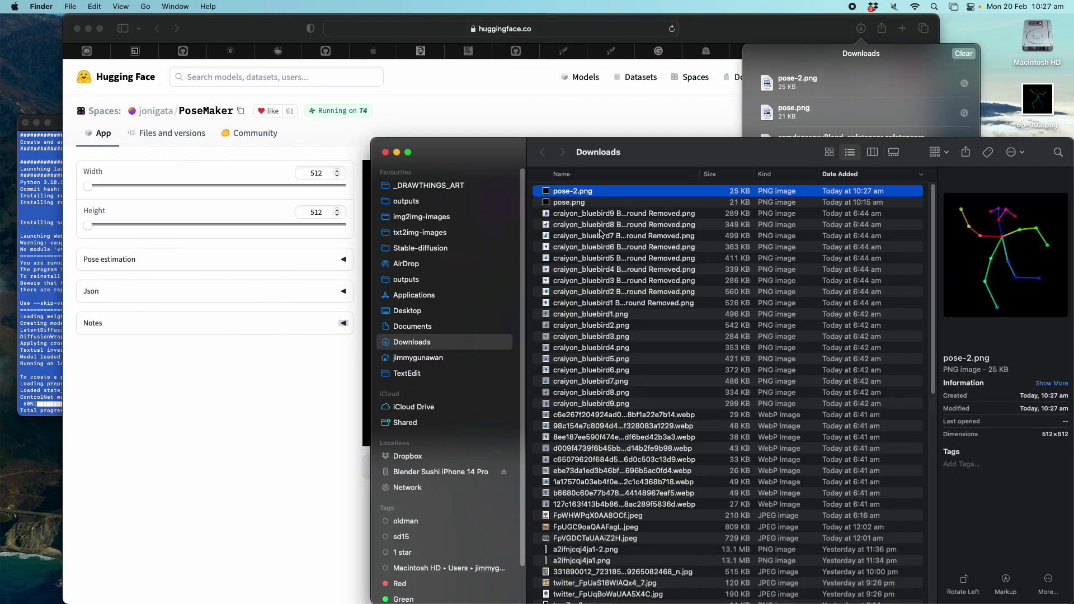
pyautogui.click(582, 204)
pyautogui.click(582, 193)
pyautogui.click(584, 202)
pyautogui.click(583, 196)
# - Convert pose-2.png to a JPEG at actual size, creating pose-2.jpeg
pyautogui.rightClick(585, 196)
pyautogui.moveTo(644, 414)
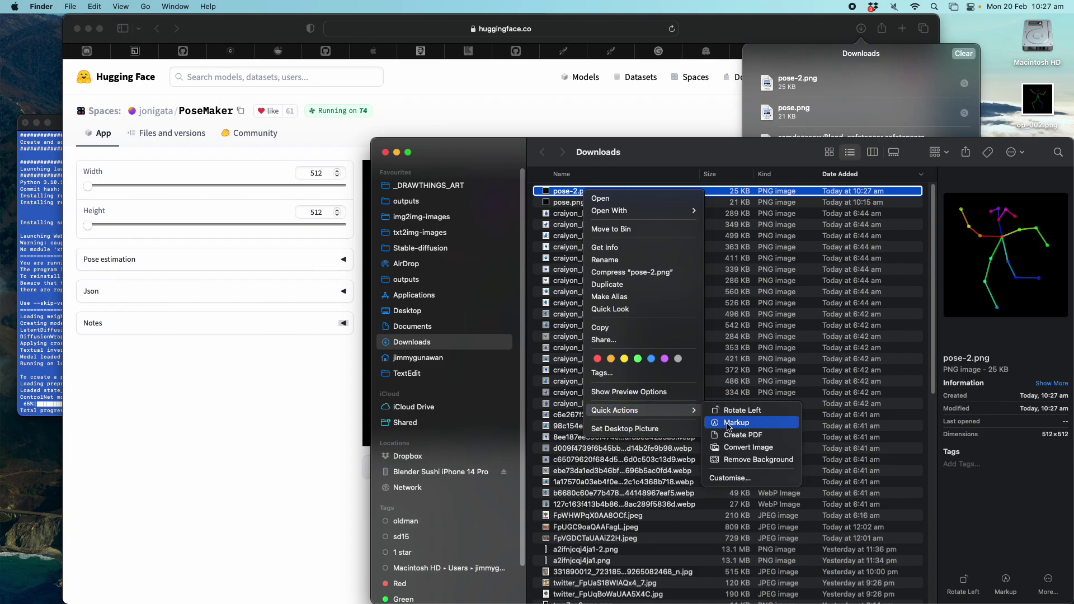
pyautogui.click(744, 448)
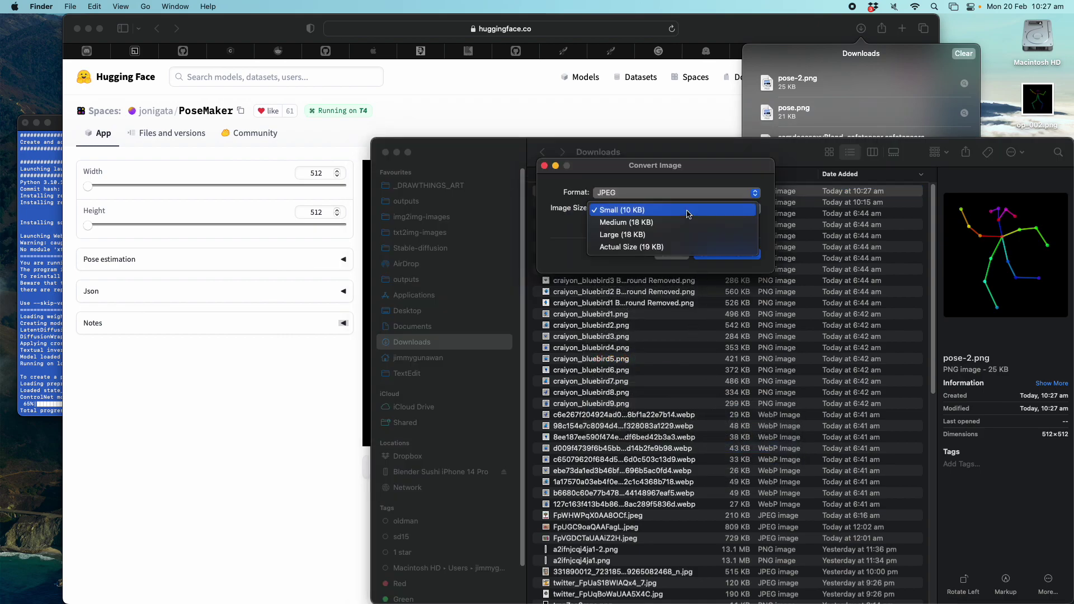
pyautogui.click(683, 247)
pyautogui.click(710, 255)
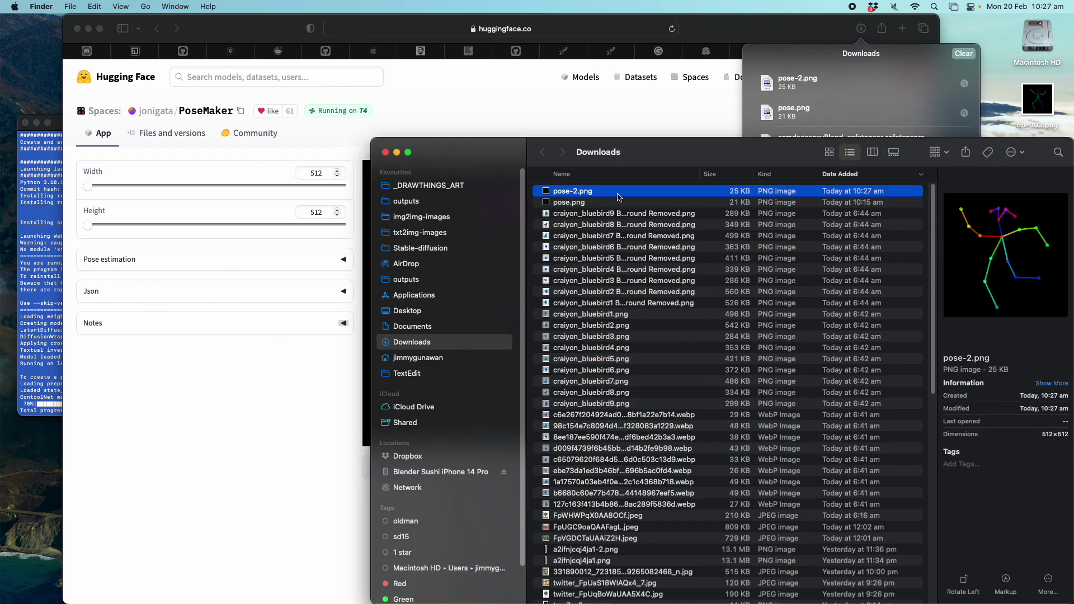
# - Close Safari's Downloads list and expand PoseMaker's pose estimation section
pyautogui.moveTo(526, 151); pyautogui.dragTo(696, 183)
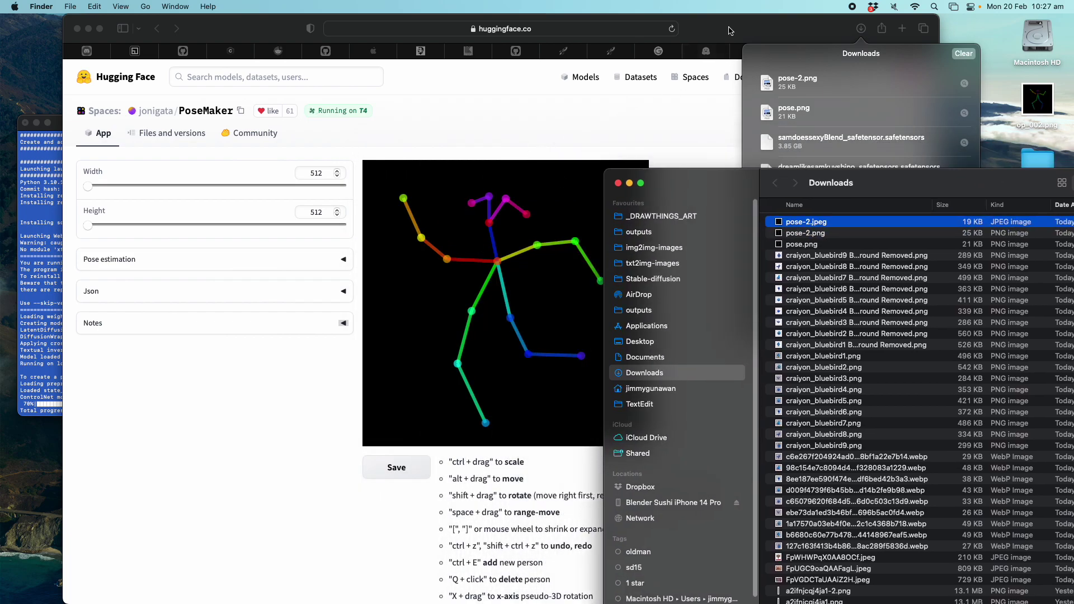
pyautogui.click(753, 60)
pyautogui.click(801, 31)
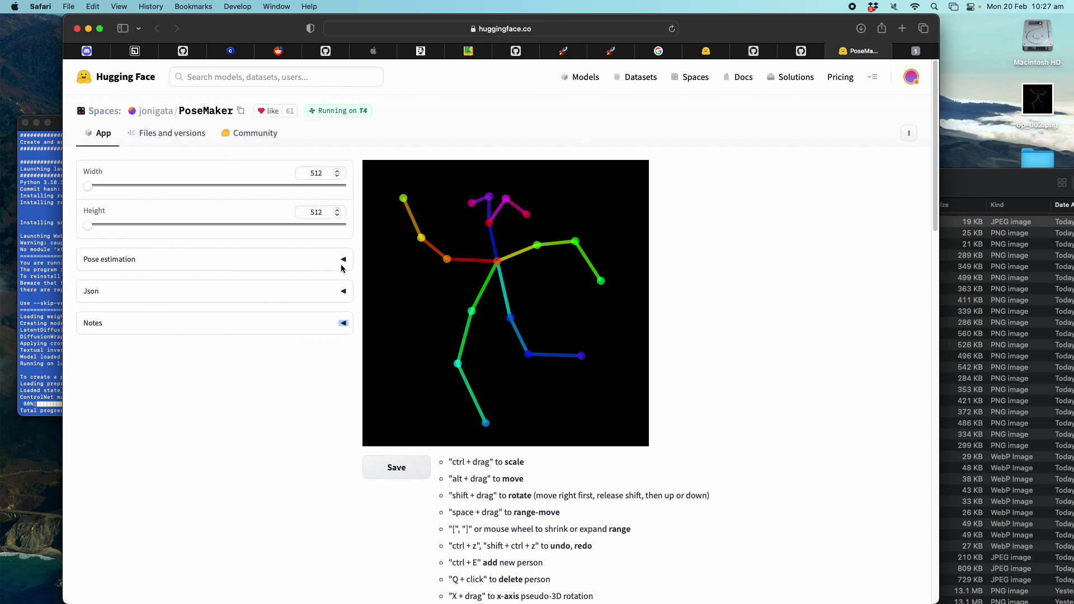
pyautogui.click(343, 263)
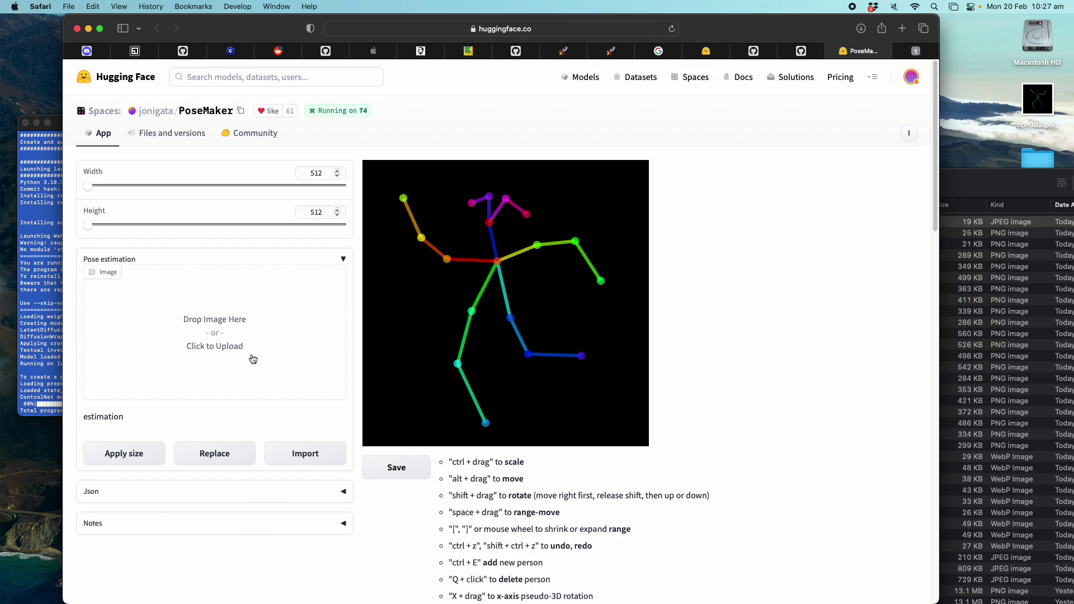
# - Find and preview the Figurosity dancing woman in the red top in the Google Images results
pyautogui.click(802, 50)
pyautogui.click(713, 54)
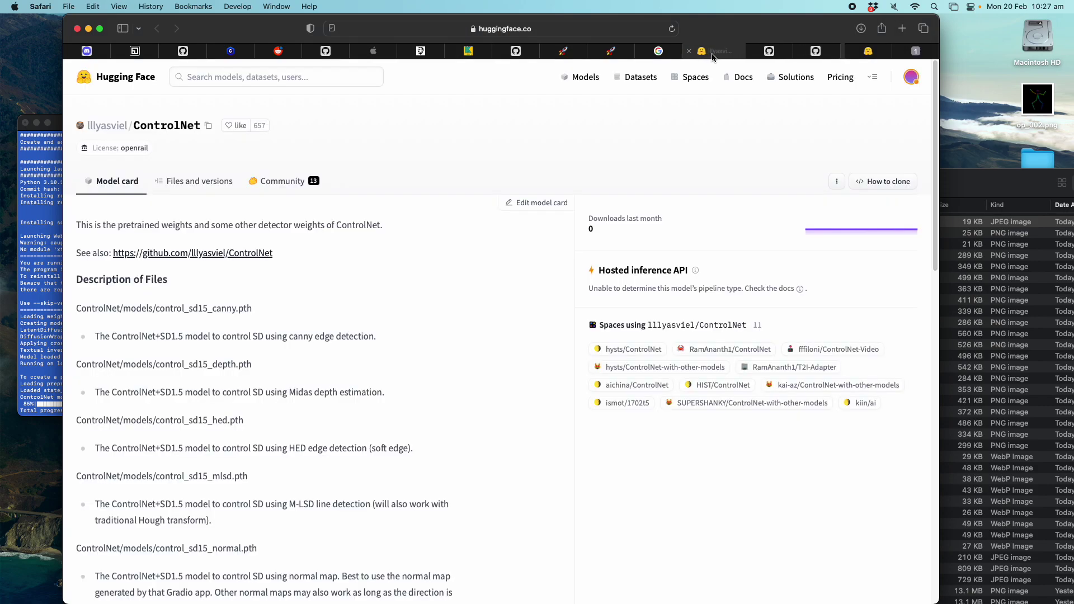
pyautogui.click(663, 51)
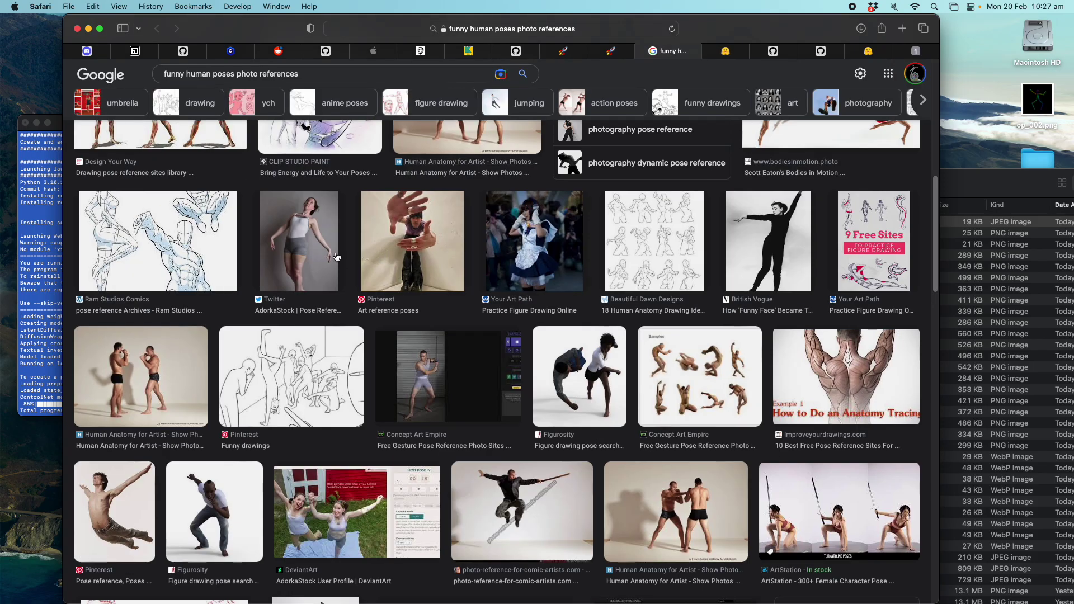
pyautogui.click(226, 501)
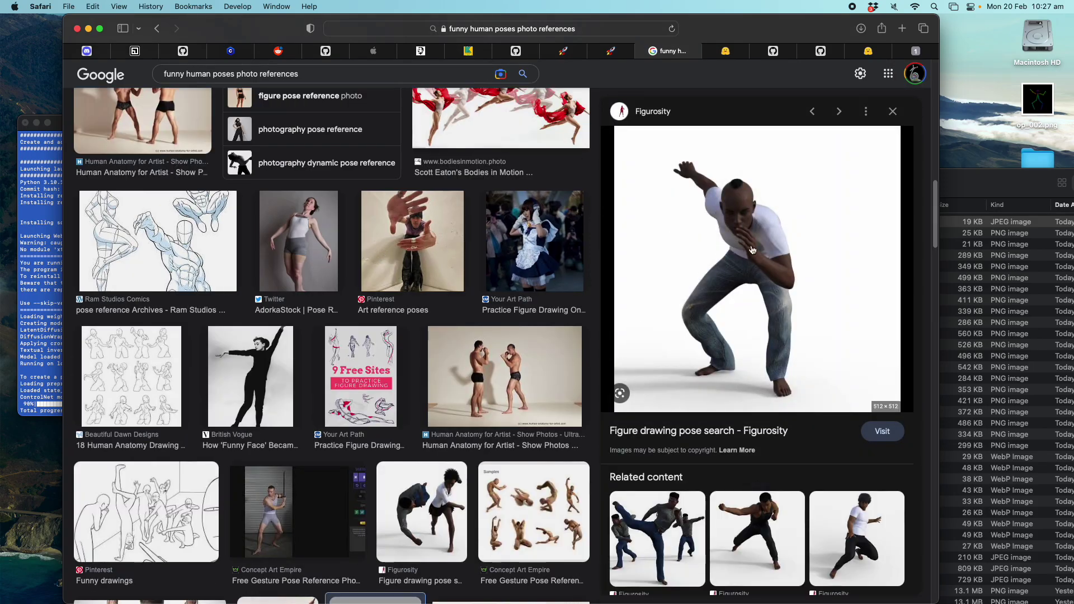
pyautogui.scroll(-10, 773, 470)
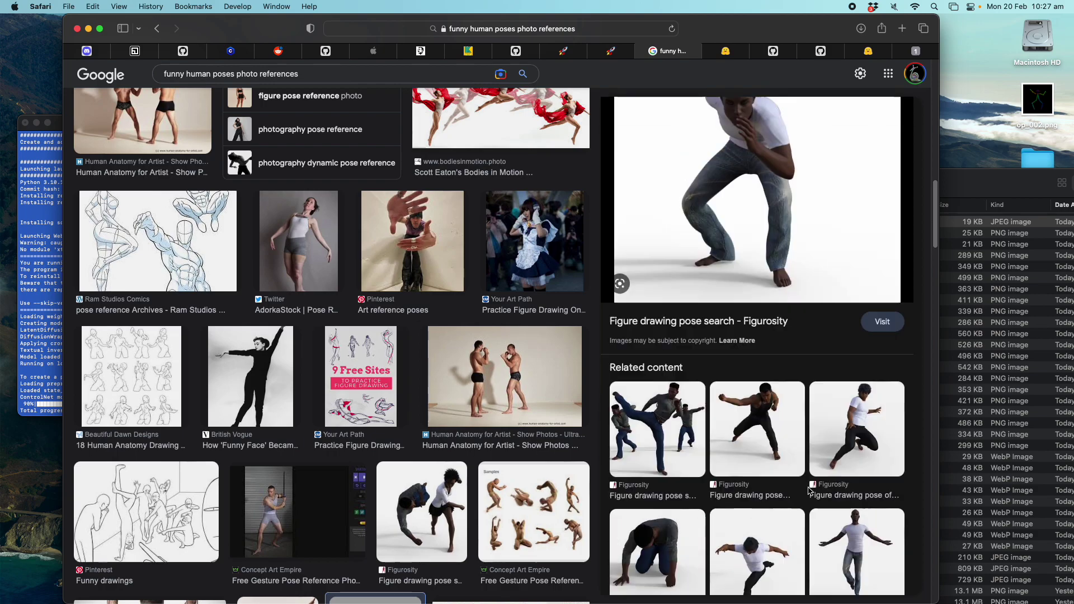
pyautogui.scroll(15, 799, 483)
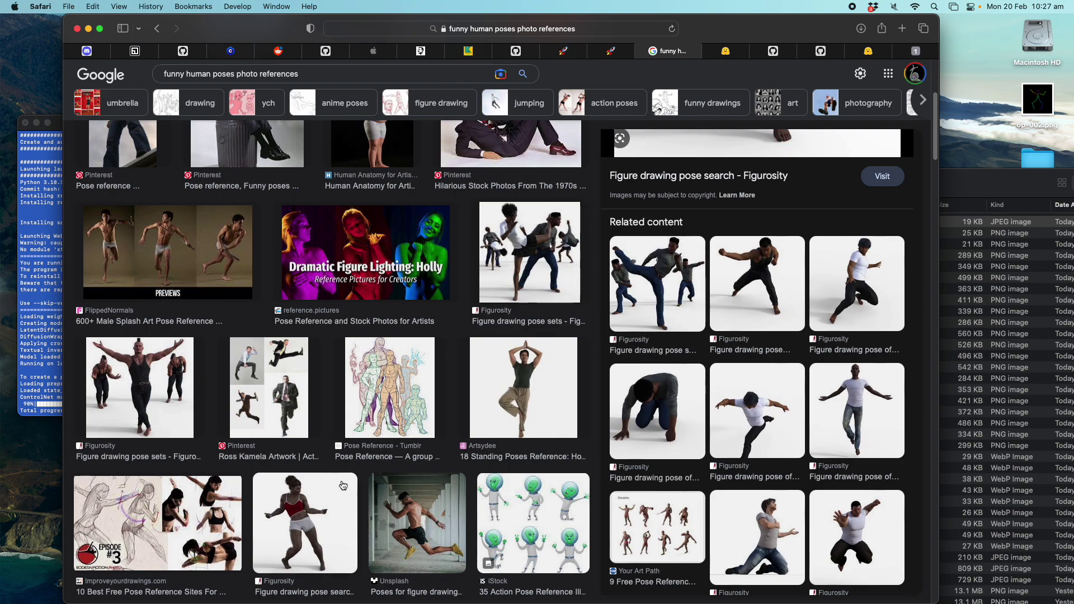
pyautogui.click(333, 494)
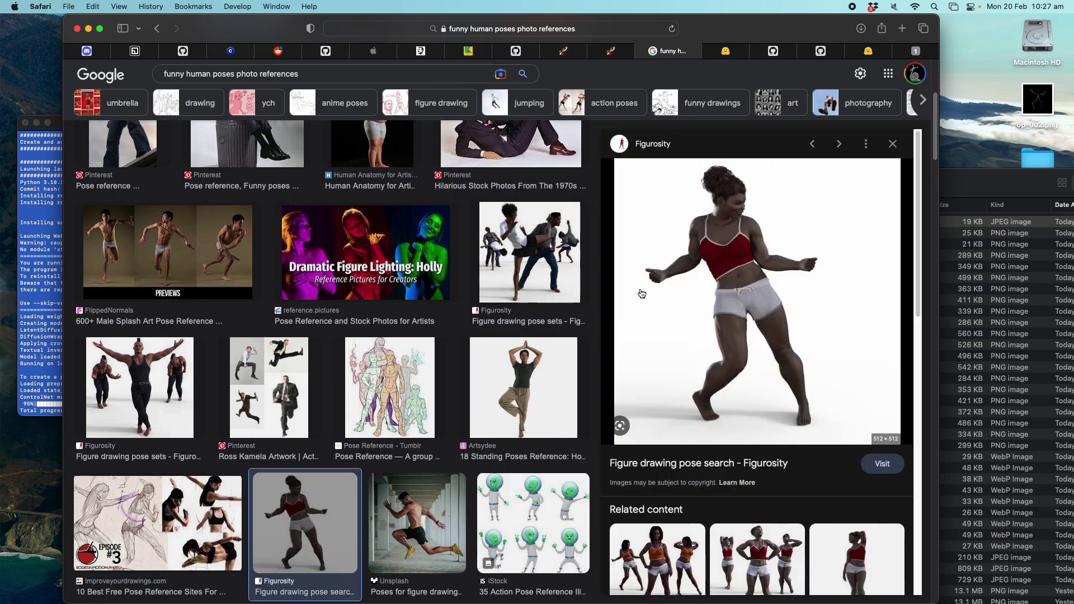
# - Screenshot the dancing woman preview region and return to the Stable Diffusion page
pyautogui.scroll(3, 323, 367)
pyautogui.scroll(-3, 323, 367)
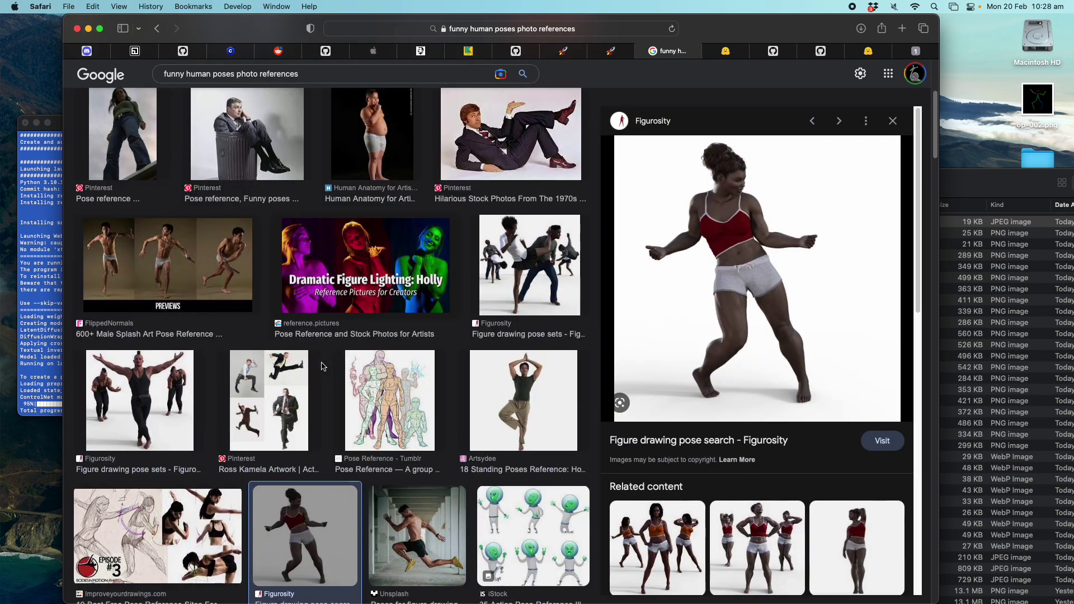
pyautogui.scroll(5, 444, 345)
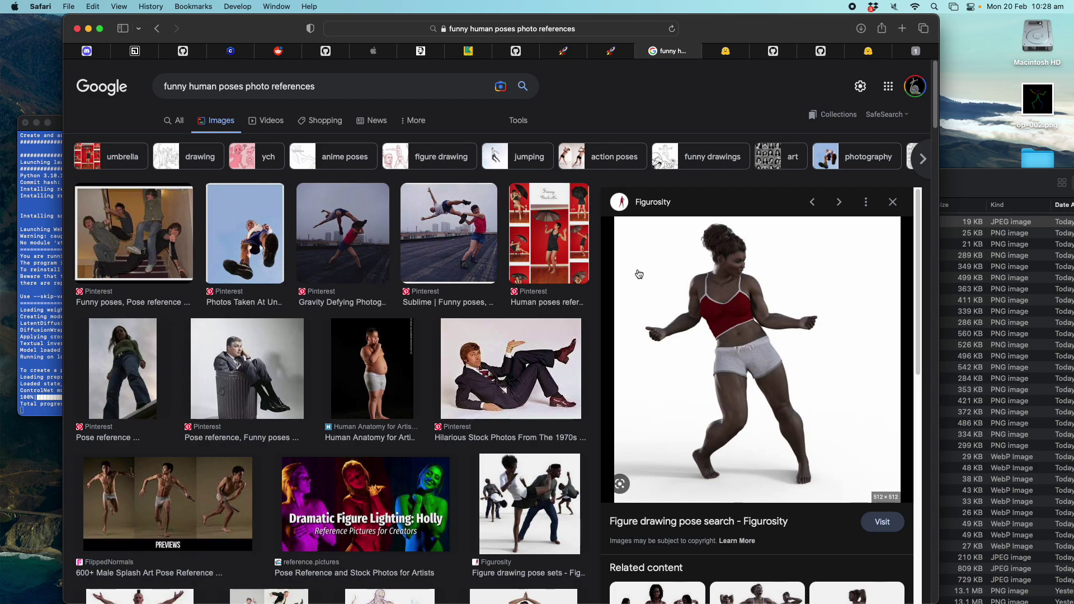
pyautogui.press('super+shift+4')
pyautogui.moveTo(624, 224); pyautogui.dragTo(869, 501)
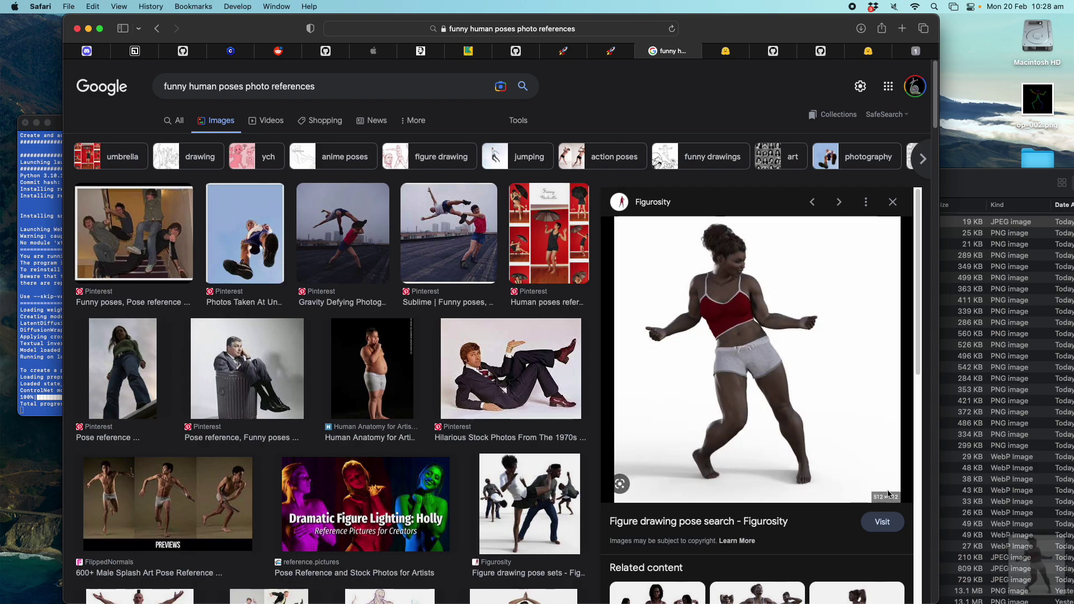
pyautogui.click(31, 300)
pyautogui.click(801, 32)
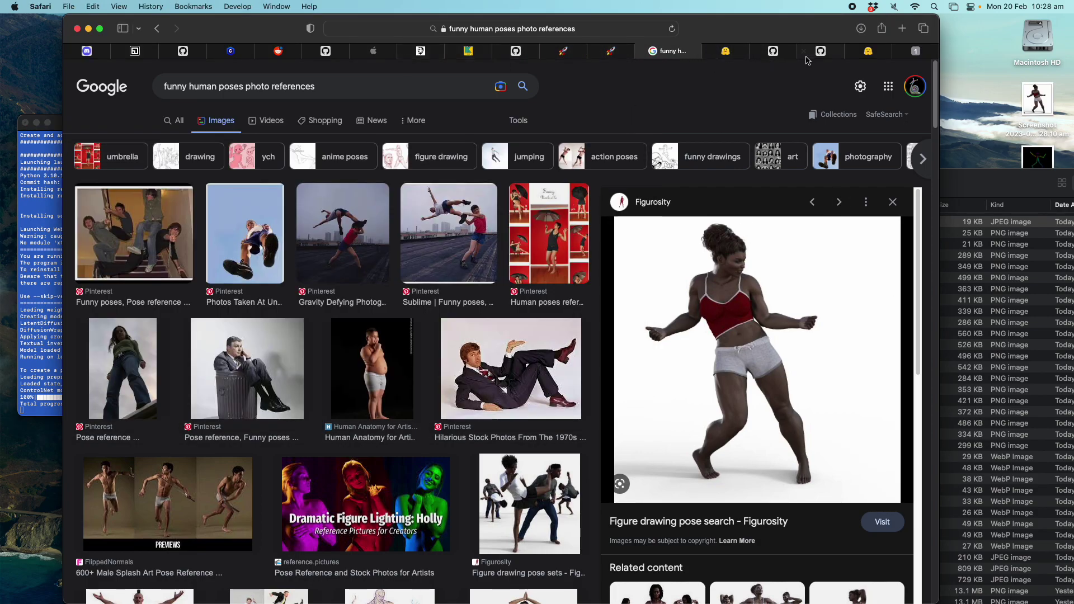
pyautogui.click(917, 55)
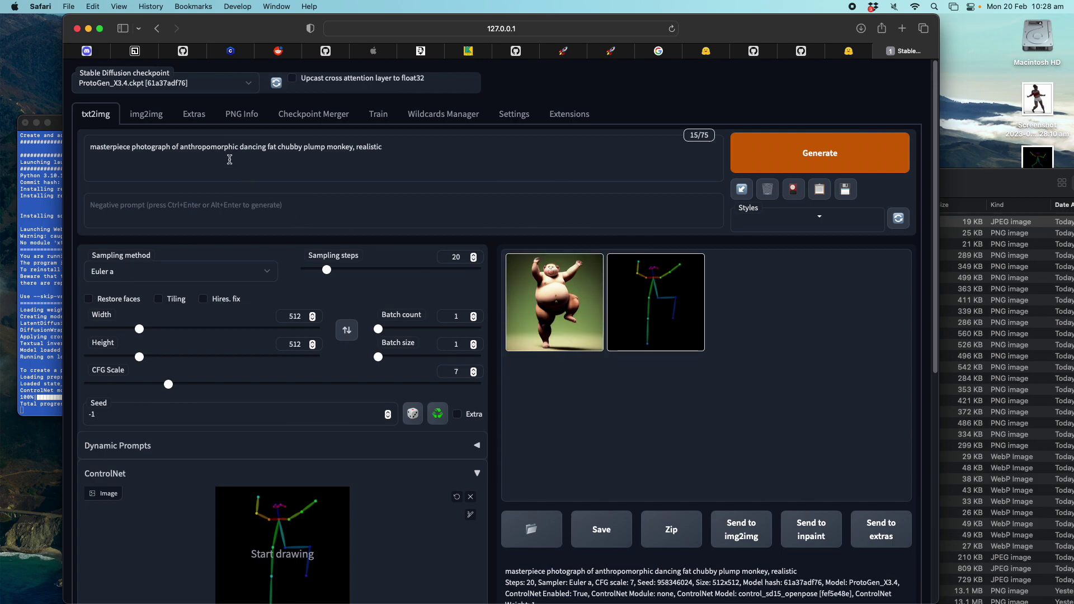
# - Replace 'monkey' in the txt2img prompt with 'alien monkehy with blue skin'
pyautogui.doubleClick(338, 147)
pyautogui.write('alien monkehy with blue skin')
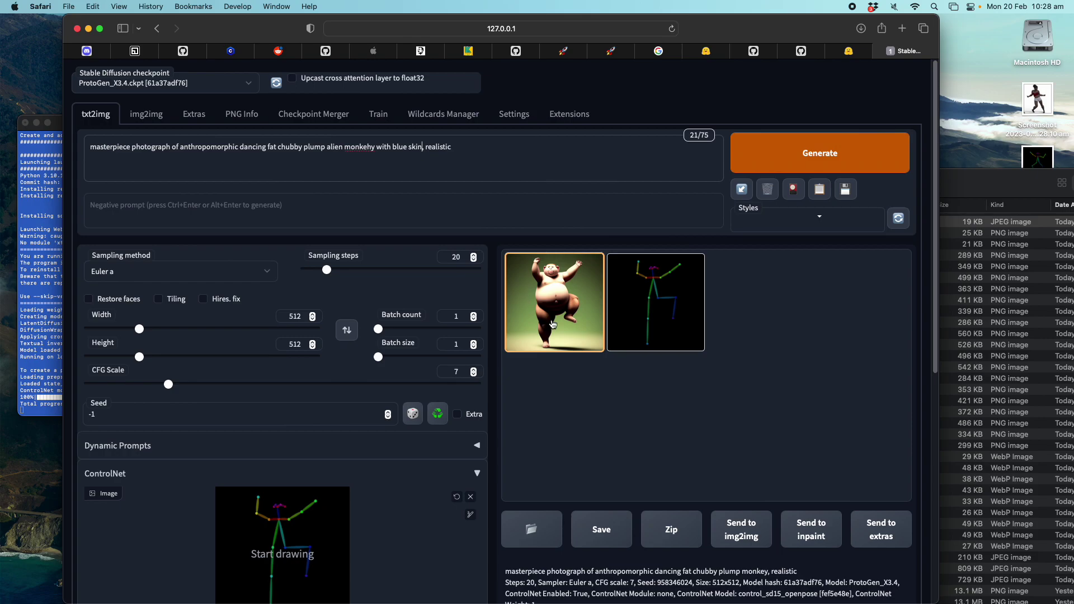
pyautogui.scroll(-5, 436, 394)
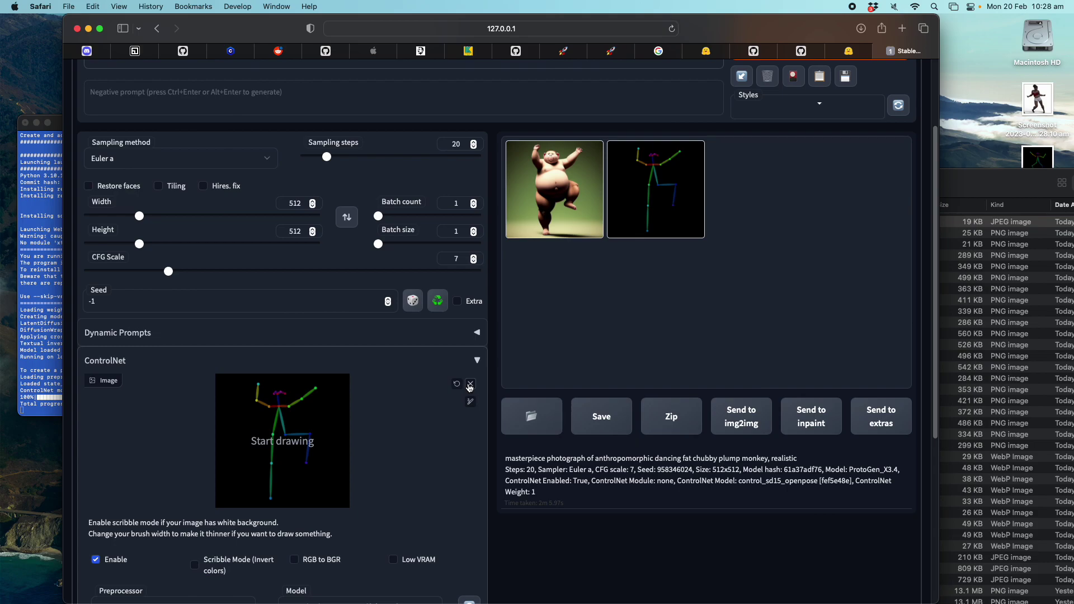
# - Replace the ControlNet pose image with pose-2.jpeg from Downloads
pyautogui.click(473, 383)
pyautogui.click(986, 178)
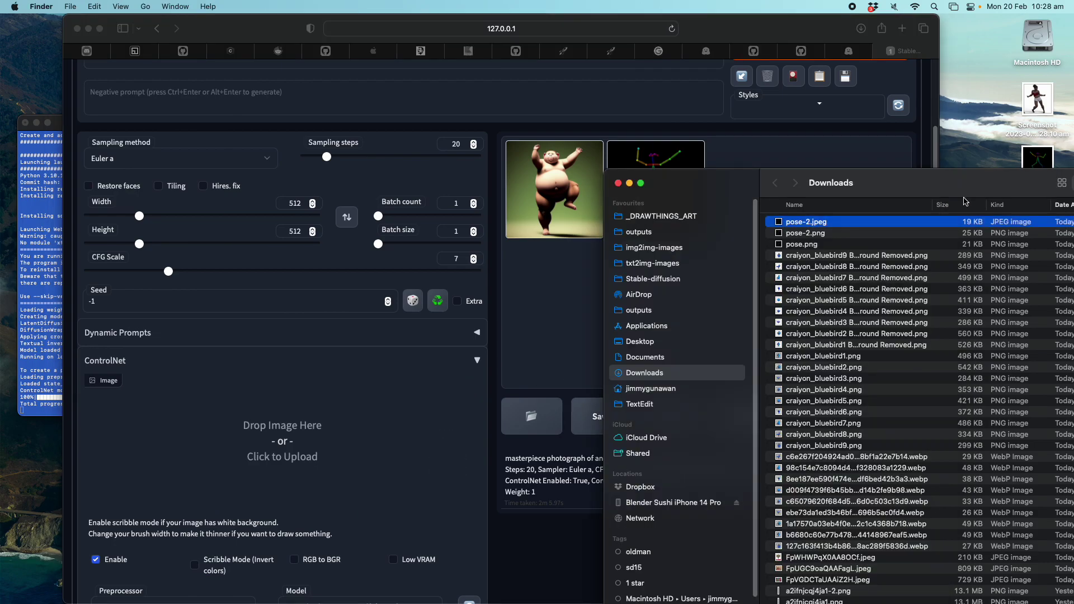
pyautogui.moveTo(812, 222); pyautogui.dragTo(284, 436)
pyautogui.click(553, 122)
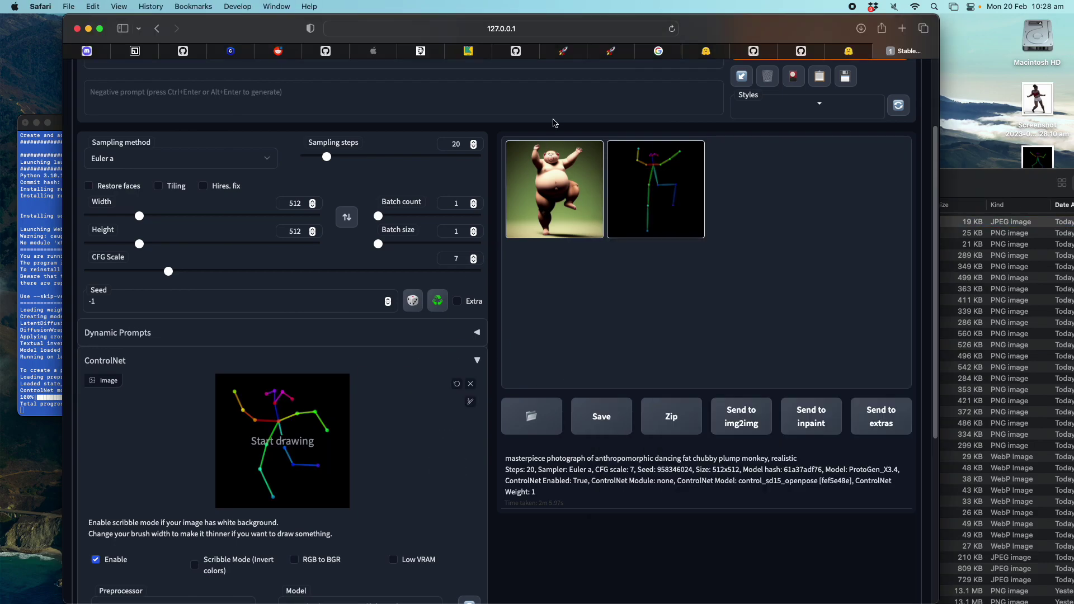
# - Start generating the blue alien monkey and select the Seed value
pyautogui.scroll(3, 560, 392)
pyautogui.click(776, 169)
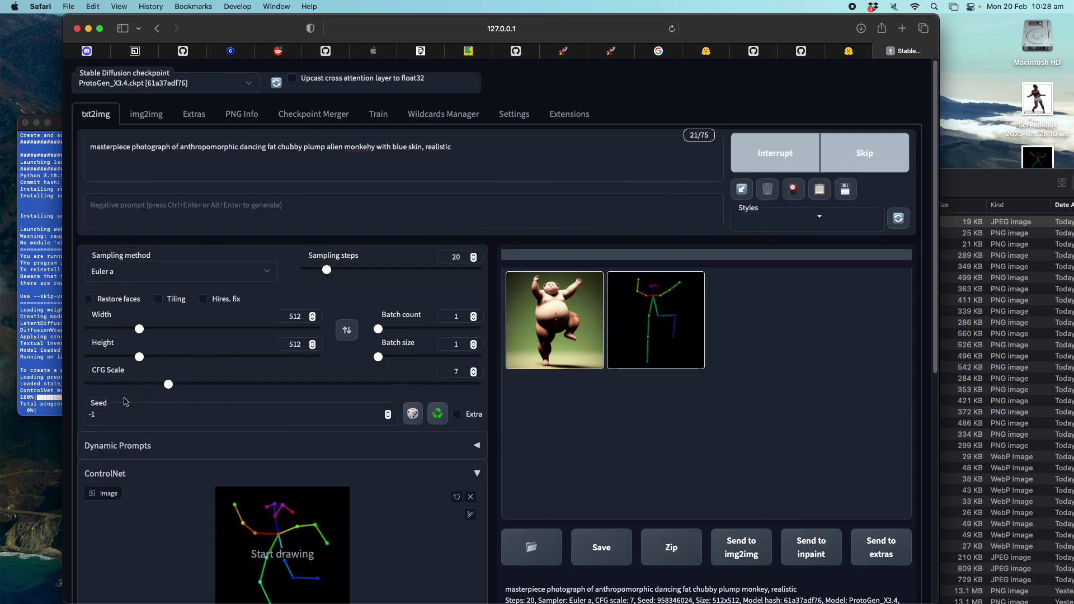
pyautogui.moveTo(87, 414); pyautogui.dragTo(145, 417)
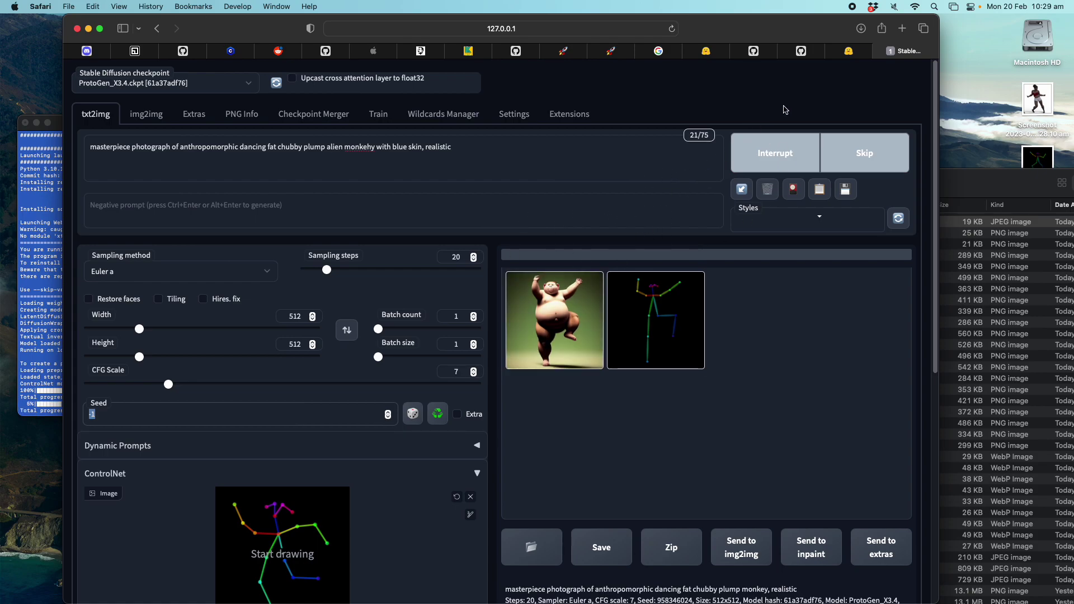
pyautogui.click(849, 51)
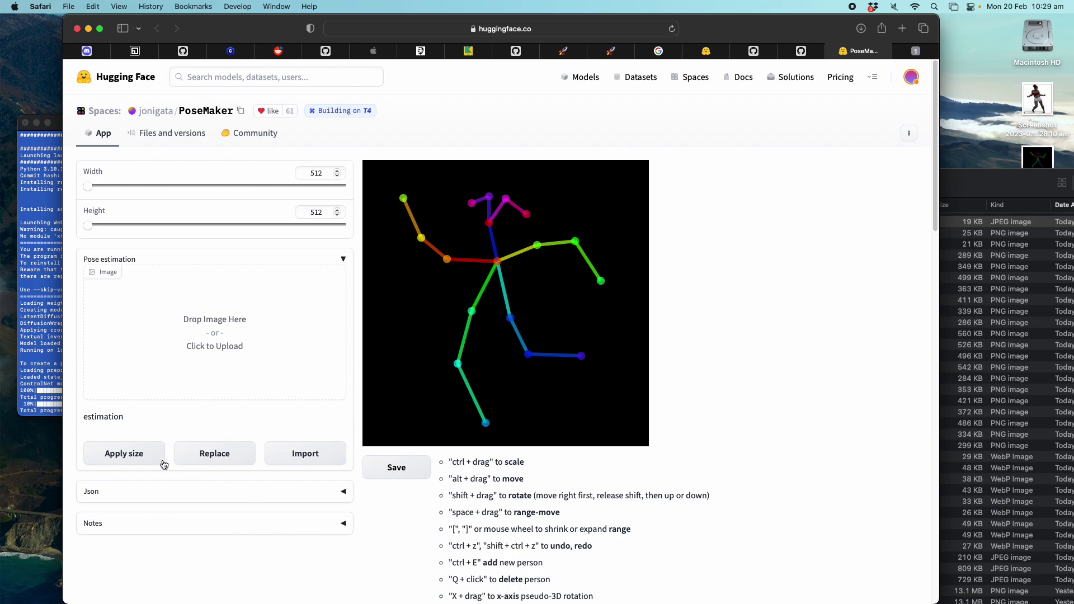
# - Load the new Desktop screenshot of the dancing woman into PoseMaker's Pose estimation
pyautogui.click(985, 254)
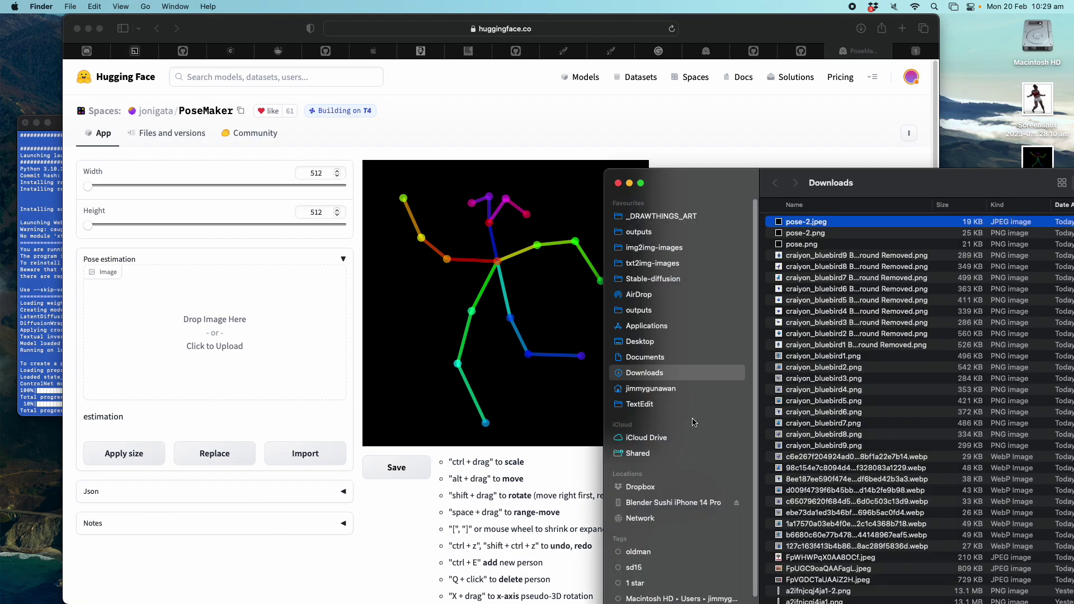
pyautogui.click(677, 345)
pyautogui.click(806, 224)
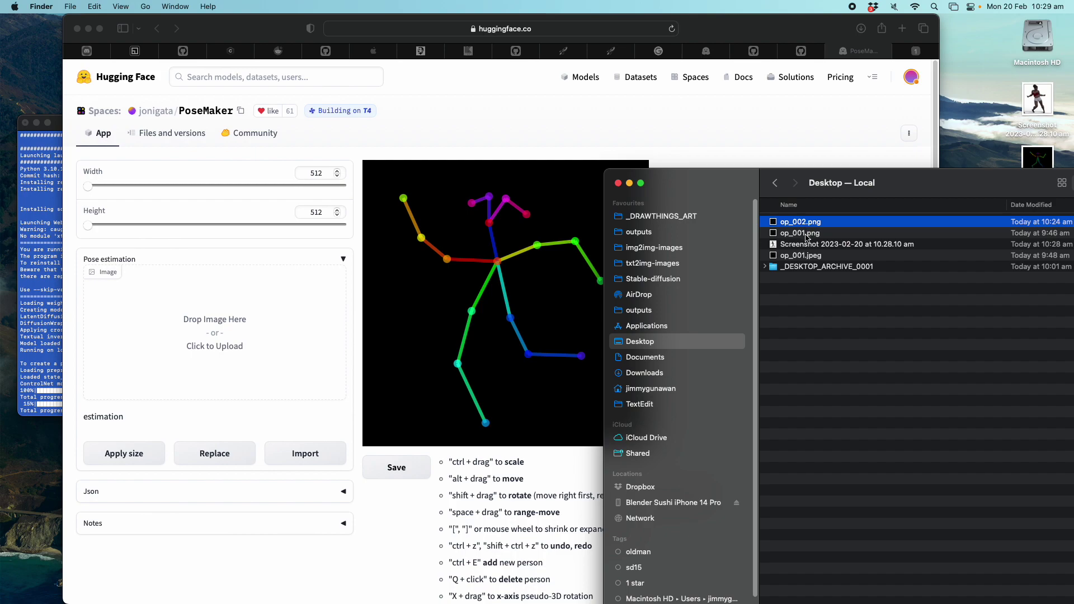
pyautogui.click(807, 235)
pyautogui.click(811, 246)
pyautogui.moveTo(811, 247); pyautogui.dragTo(224, 348)
pyautogui.click(247, 270)
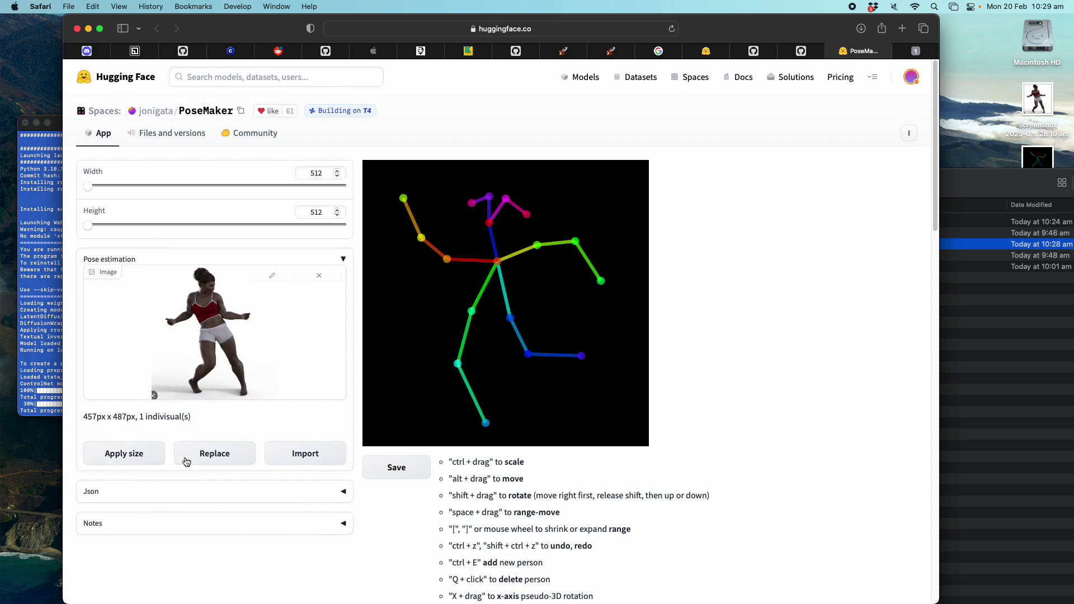
# - Replace the canvas skeleton with the estimated pose and save the pose image
pyautogui.click(207, 455)
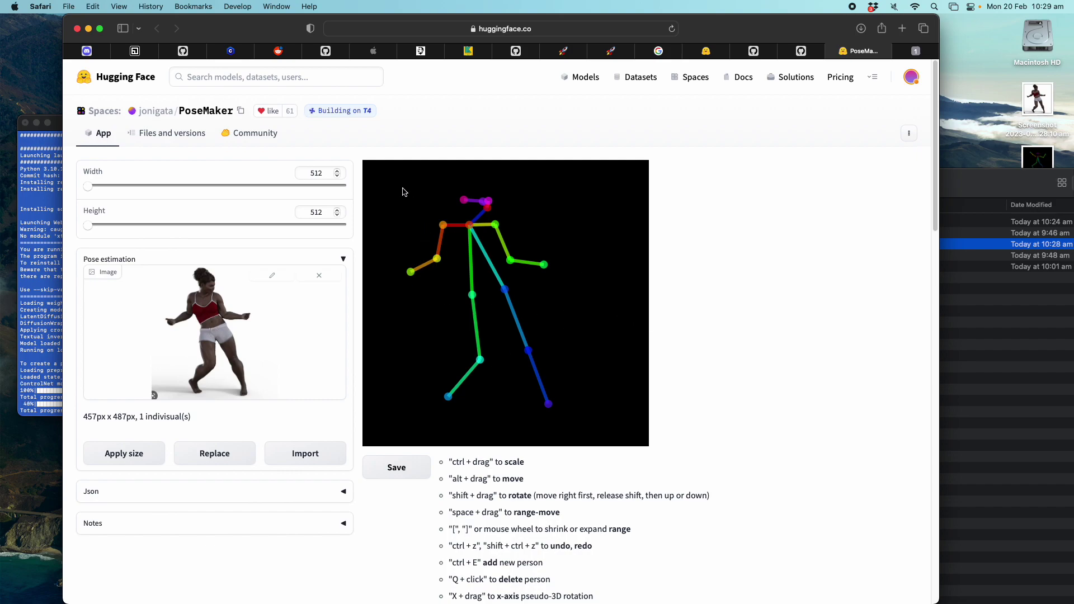
pyautogui.click(395, 469)
pyautogui.click(906, 51)
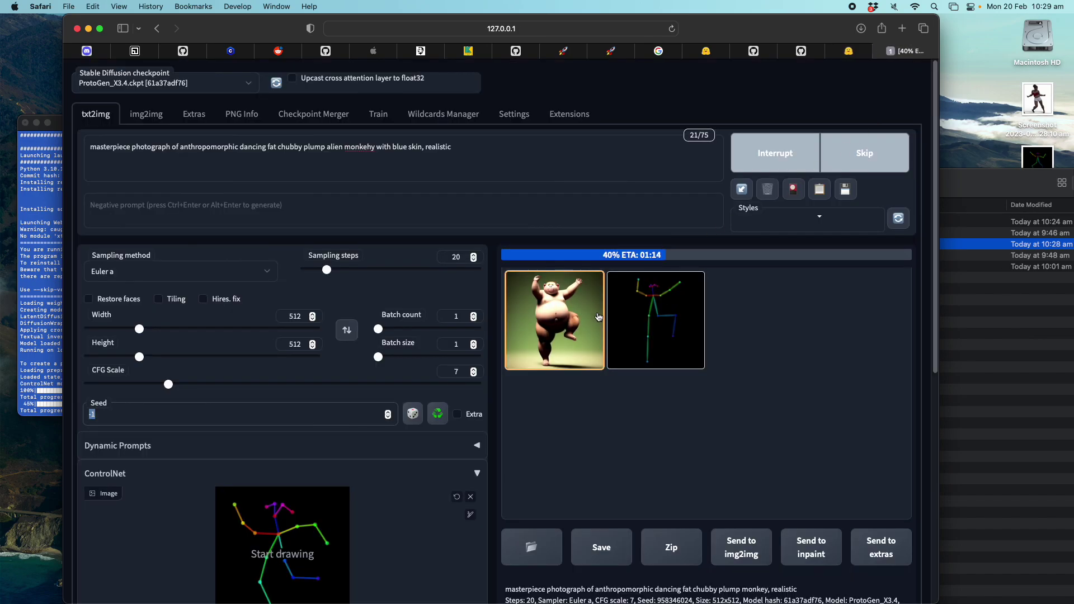
# - Change 'monkehy' to 'monkey bear furry' and enter 'ugly, blurry, bad art,' as negative prompt
pyautogui.click(53, 299)
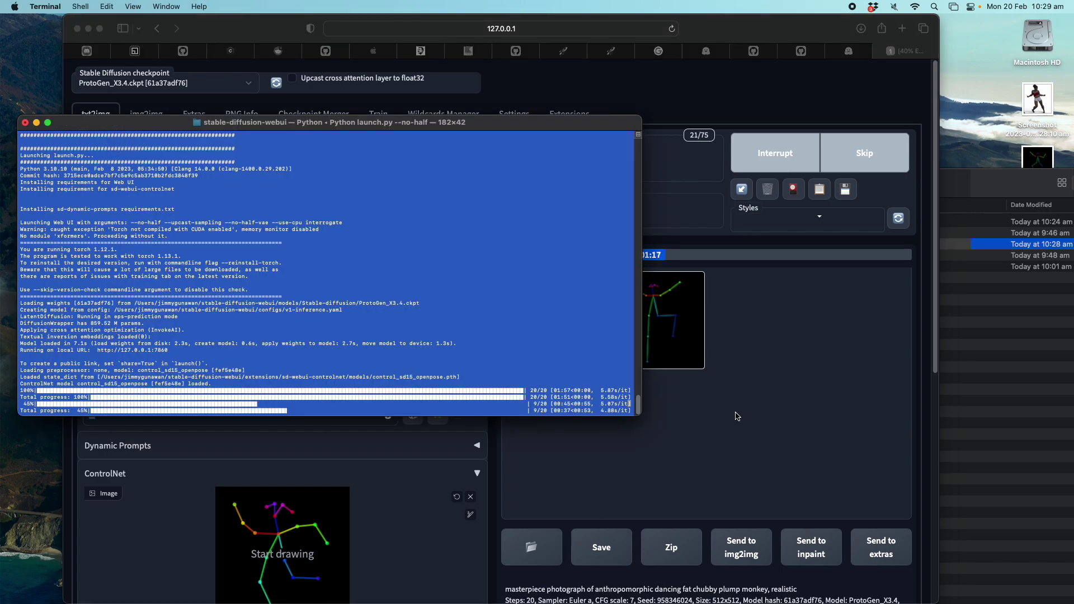
pyautogui.click(773, 418)
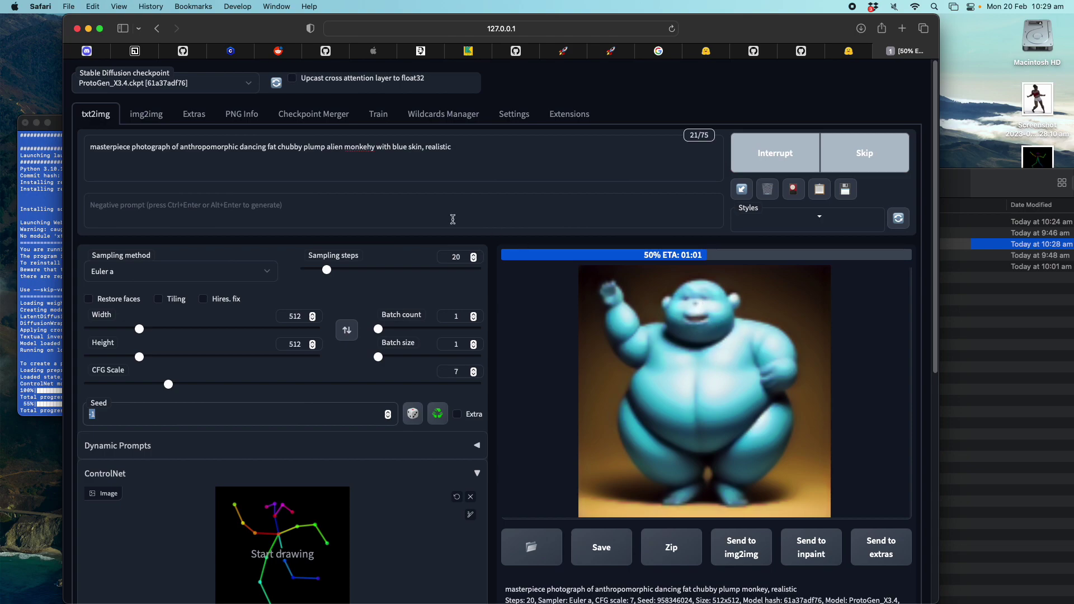
pyautogui.doubleClick(358, 148)
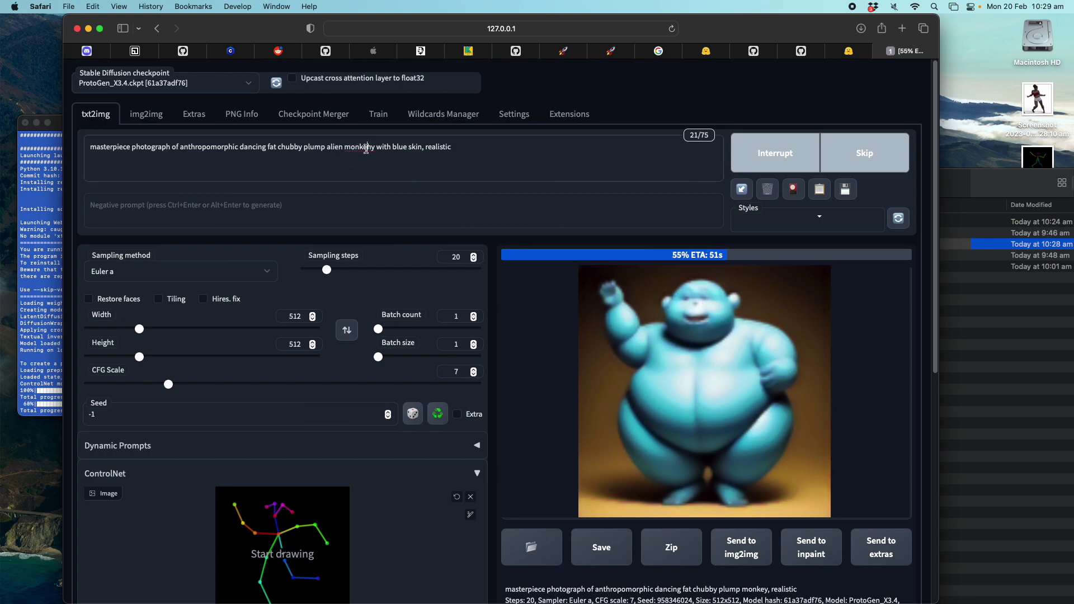
pyautogui.write('monkey bear furry ')
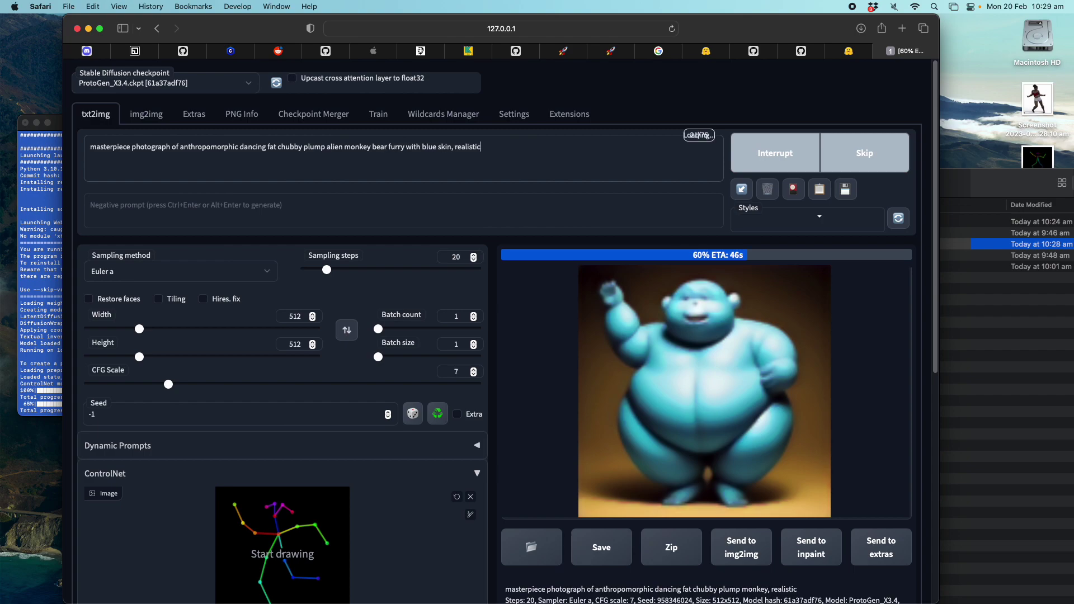
pyautogui.write('hly d')
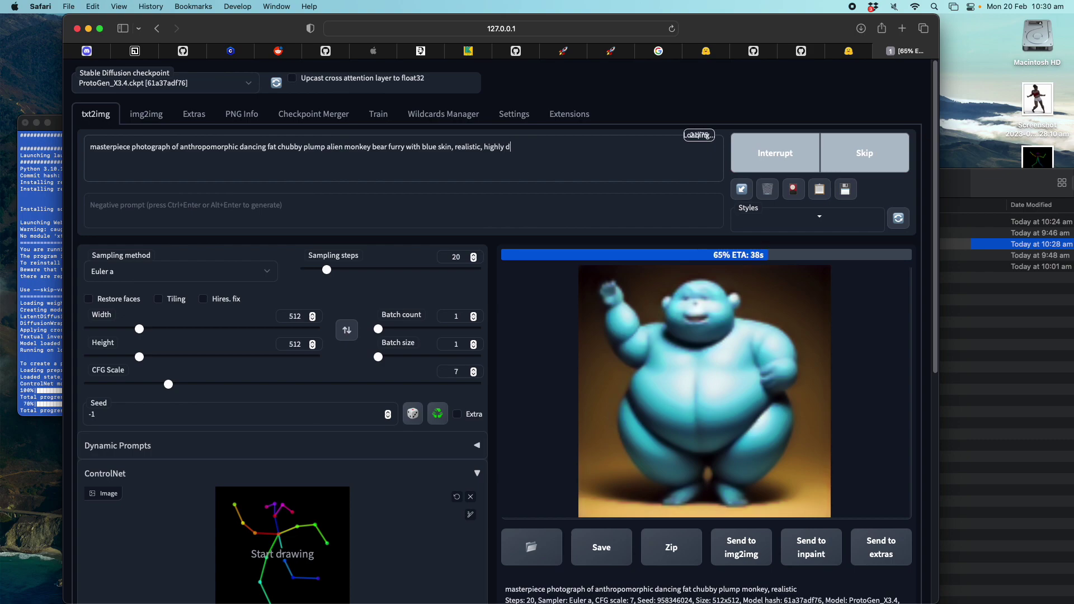
pyautogui.write('u')
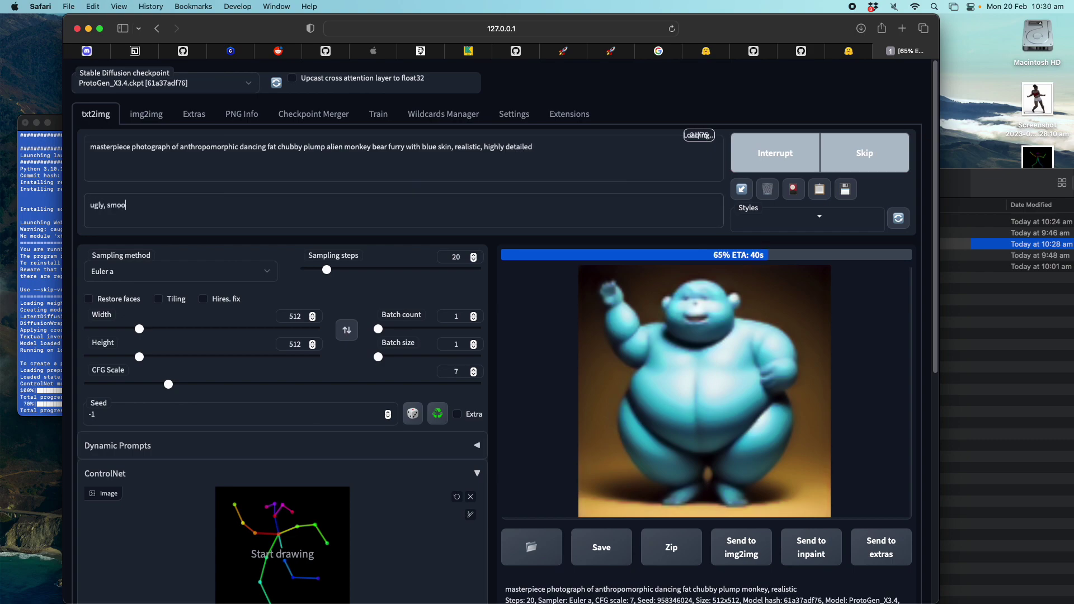
pyautogui.write('gly, blurry')
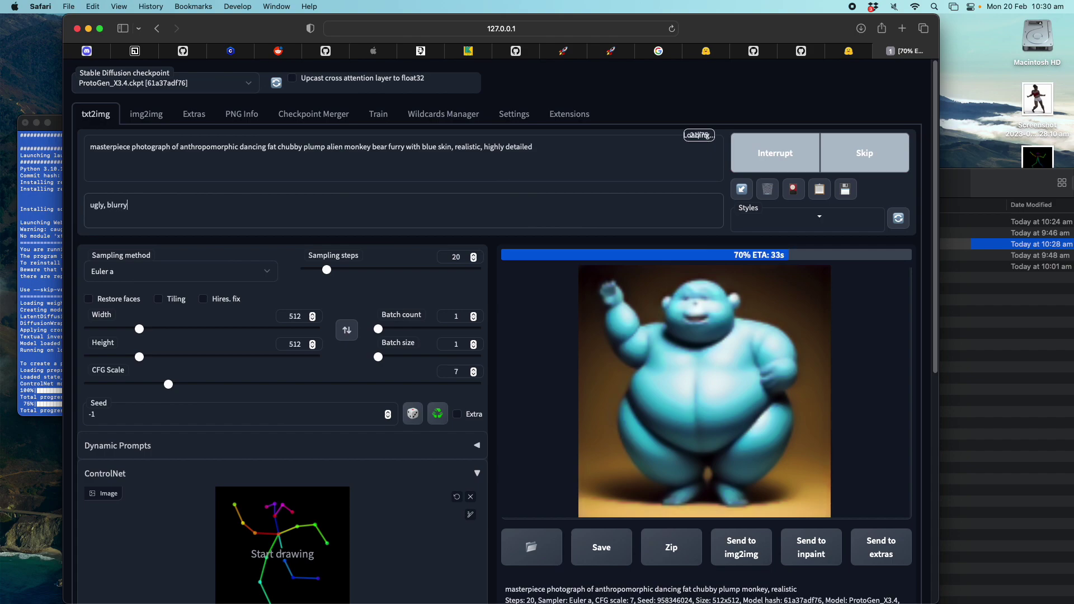
pyautogui.write(', bad art,')
pyautogui.tripleClick(171, 213)
pyautogui.click(184, 212)
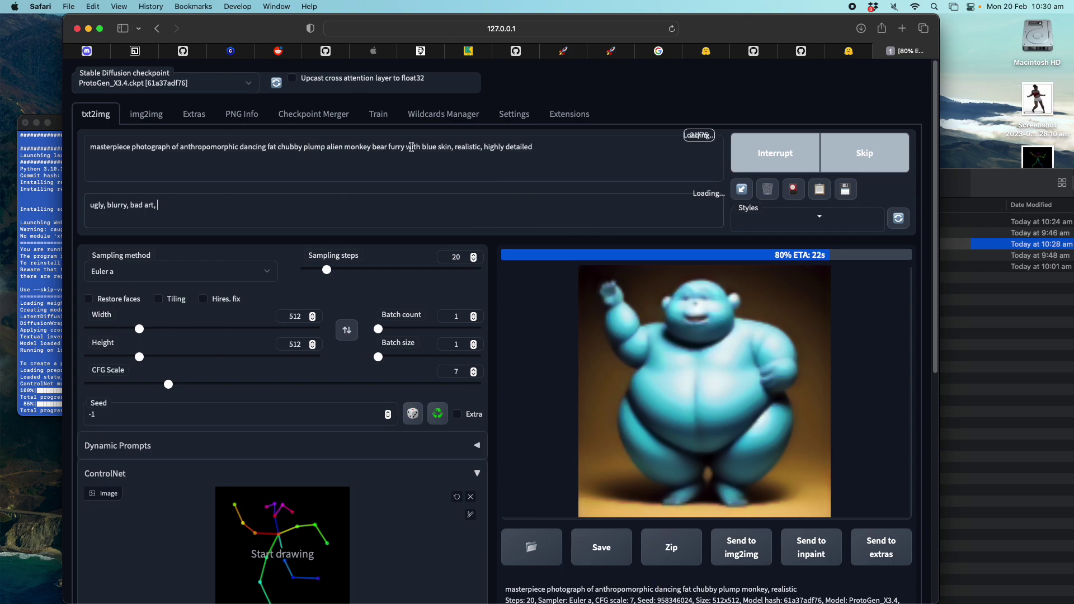
# - Add 'at a jungle' after 'blue skin' in the prompt
pyautogui.click(452, 146)
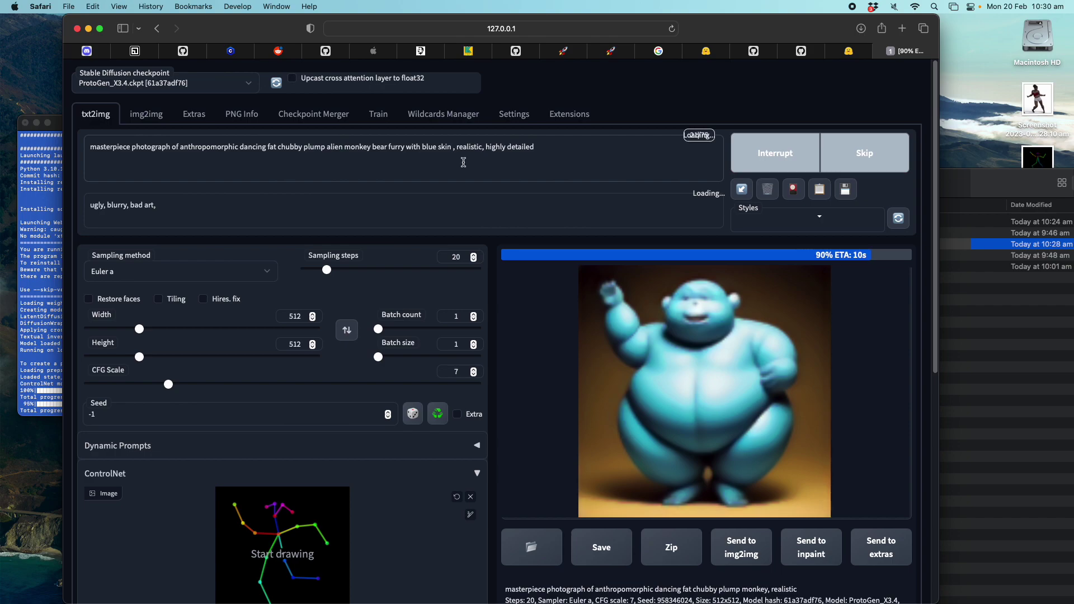
pyautogui.press('BackSpace')
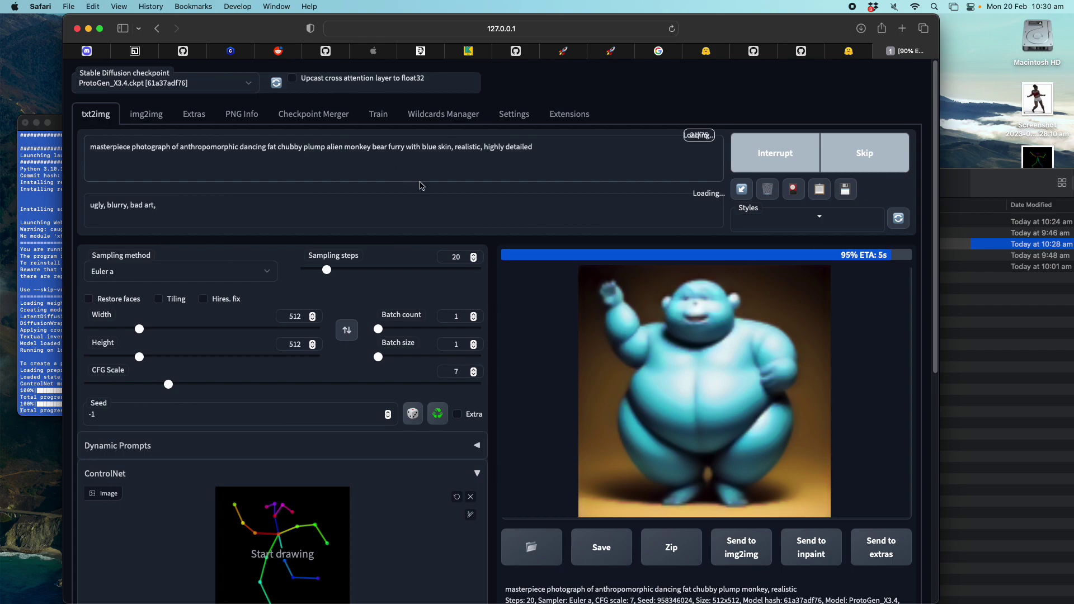
pyautogui.write('at a jungle')
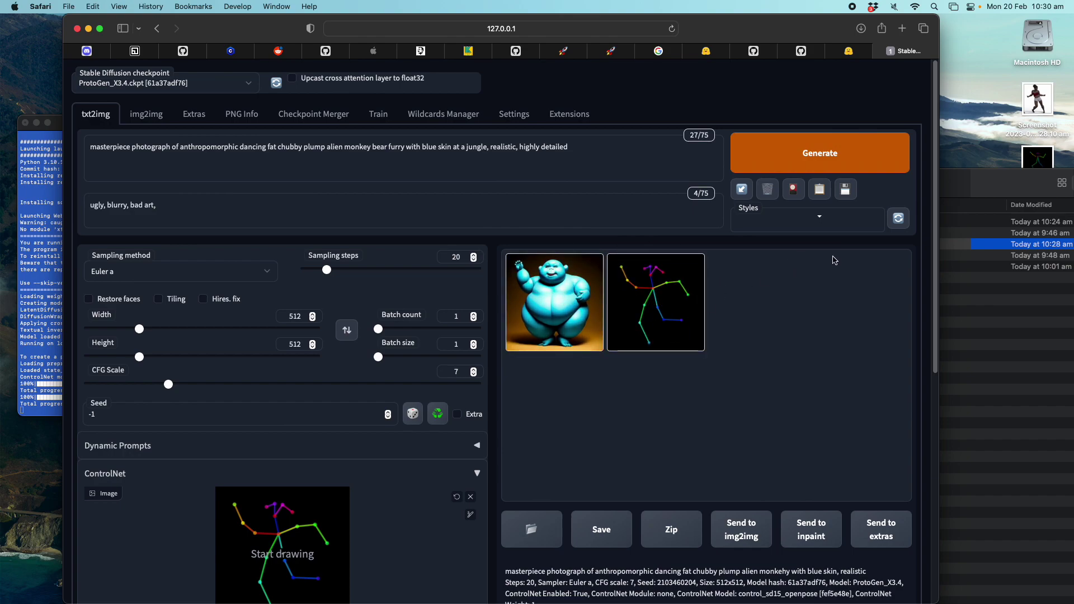
pyautogui.click(978, 286)
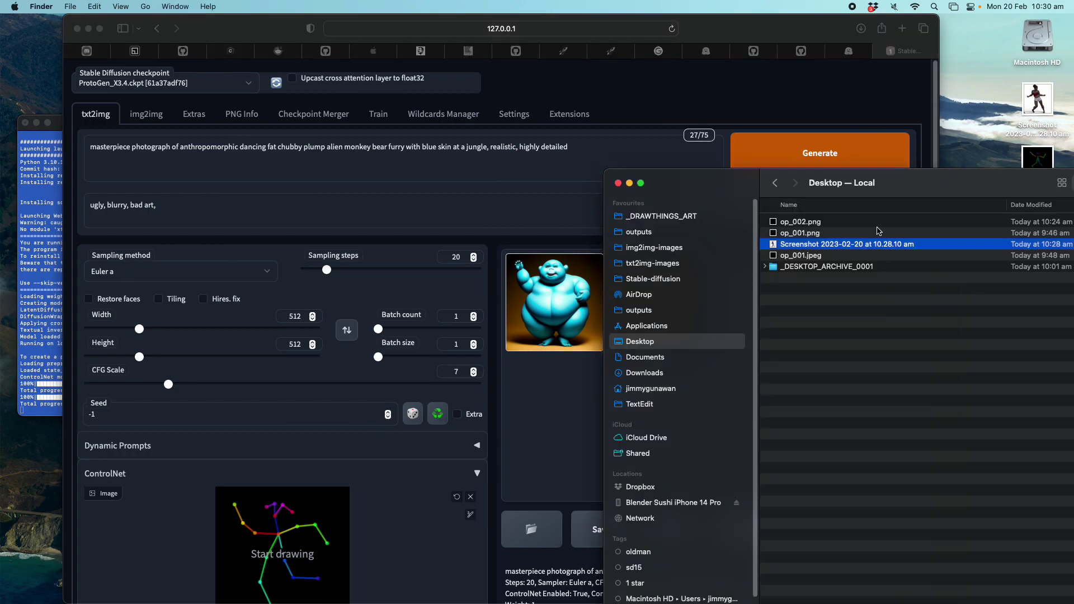
# - Load pose-3.png from Downloads into the ControlNet image and start generating
pyautogui.click(690, 373)
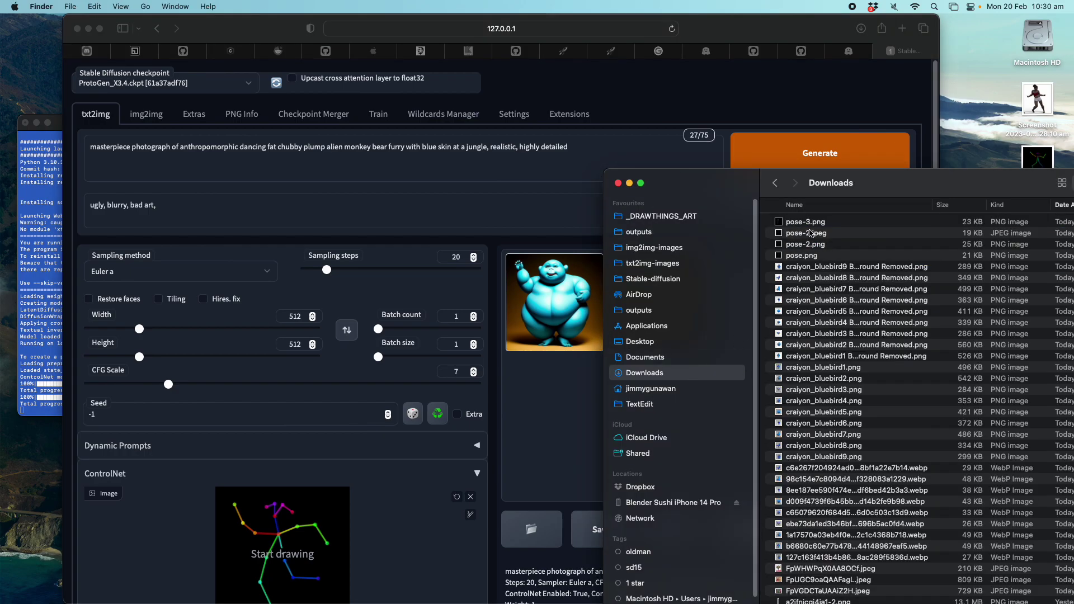
pyautogui.click(806, 223)
pyautogui.press('space')
pyautogui.press('space')
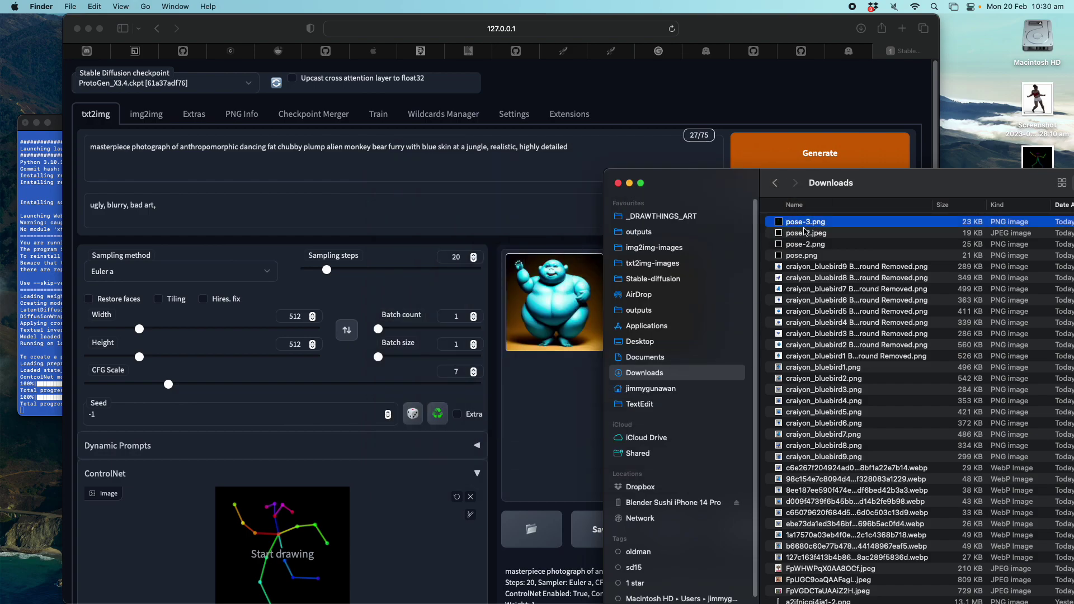
pyautogui.moveTo(800, 226); pyautogui.dragTo(325, 554)
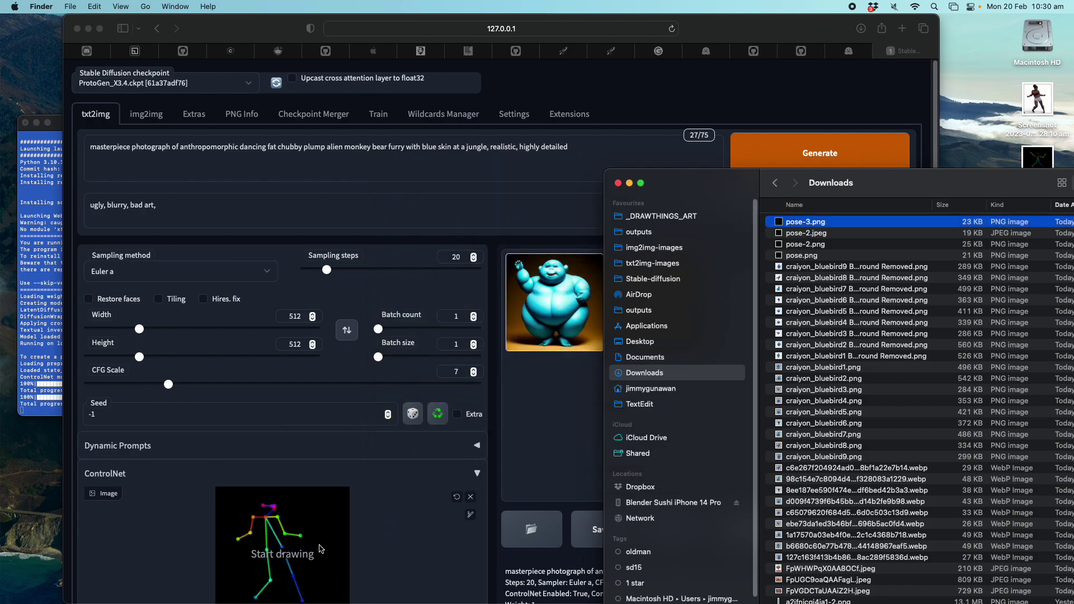
pyautogui.click(502, 394)
pyautogui.click(768, 160)
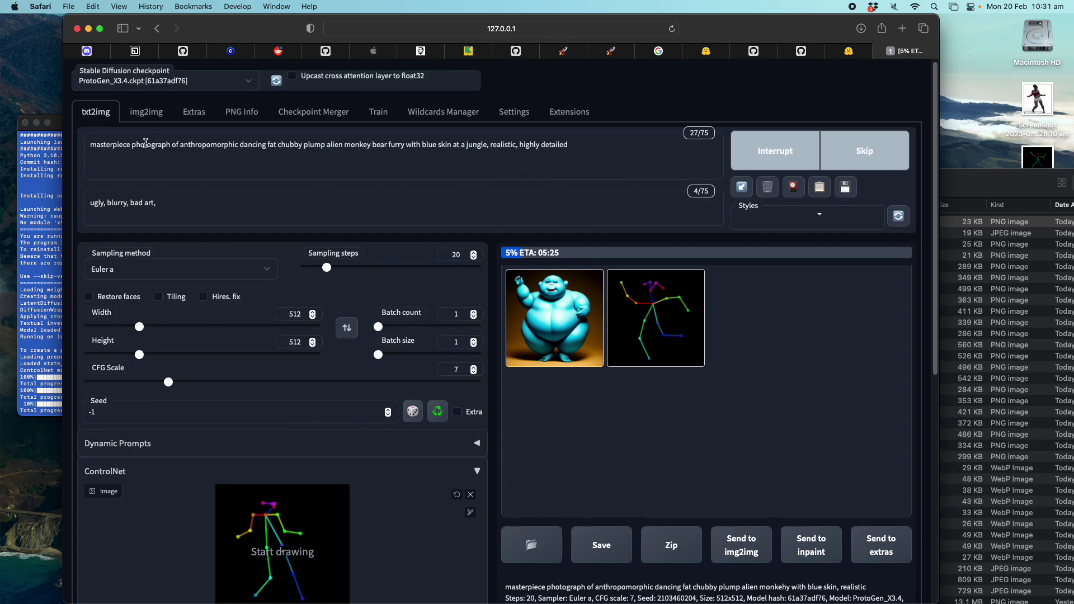
pyautogui.click(903, 29)
# - Go to lexica.art and search for 'interesting character alien'
pyautogui.write('lexica.art')
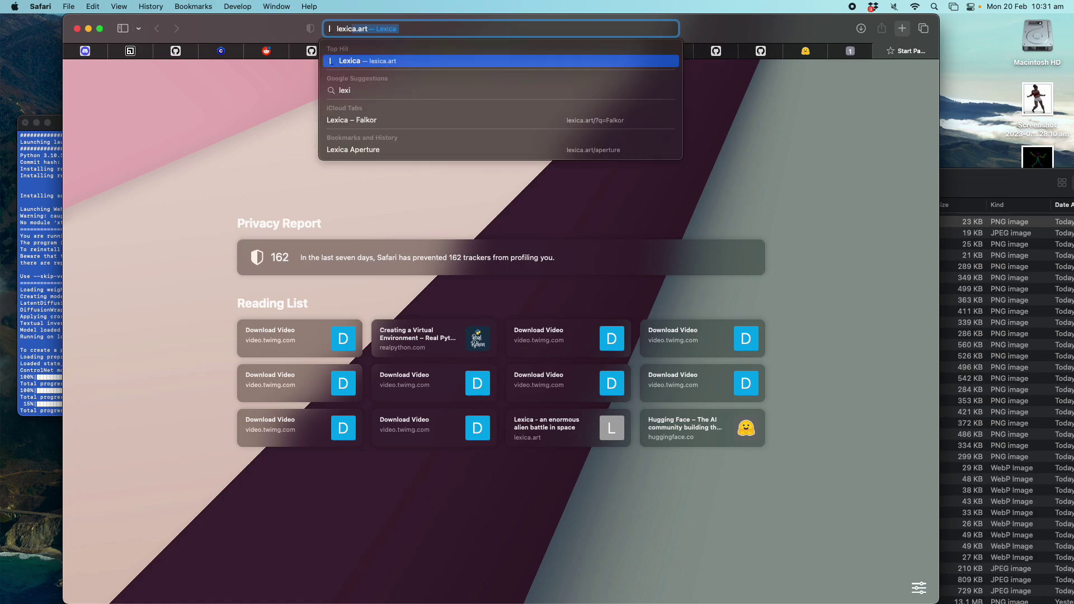
pyautogui.press('Return')
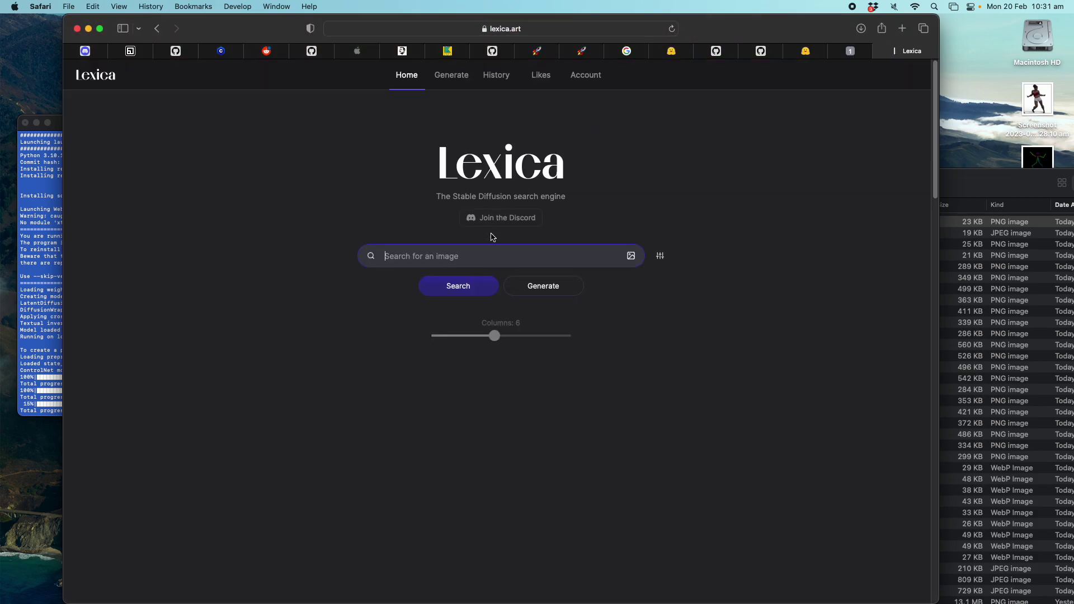
pyautogui.write('interesting cha')
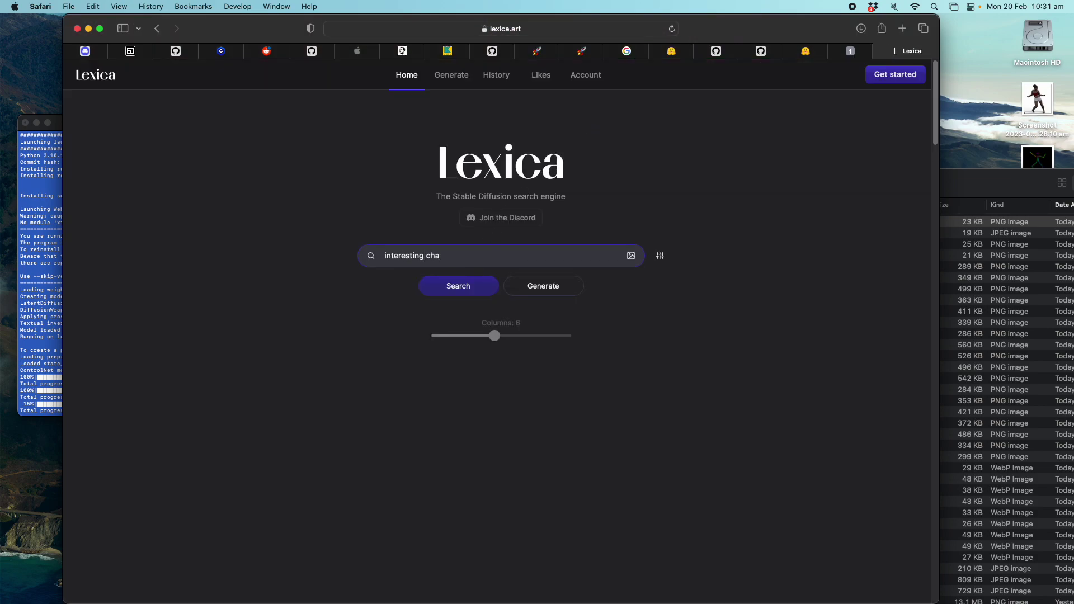
pyautogui.write('racter alien')
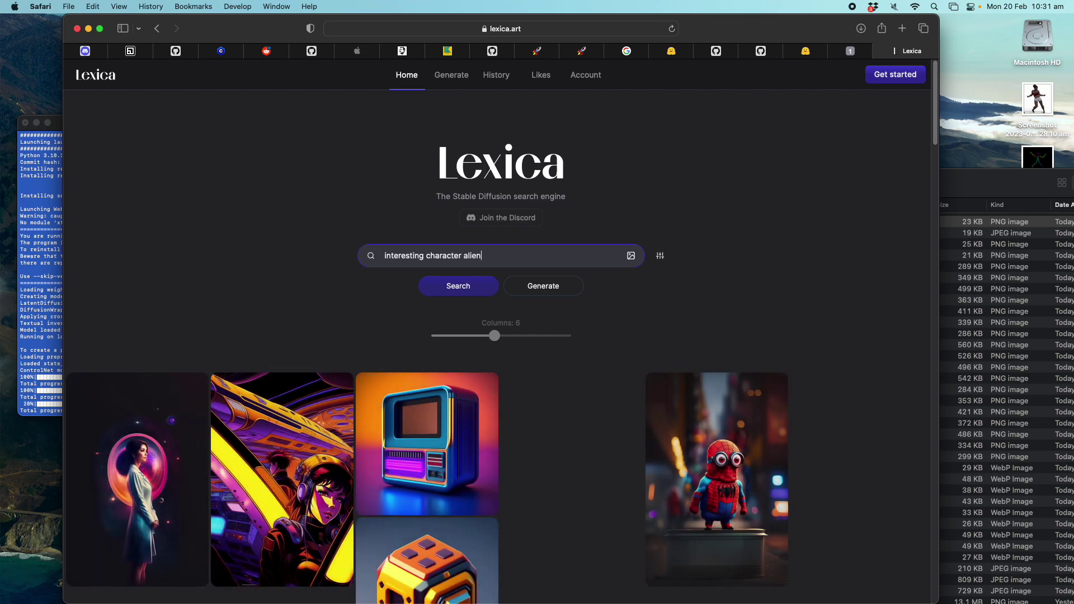
pyautogui.press('Return')
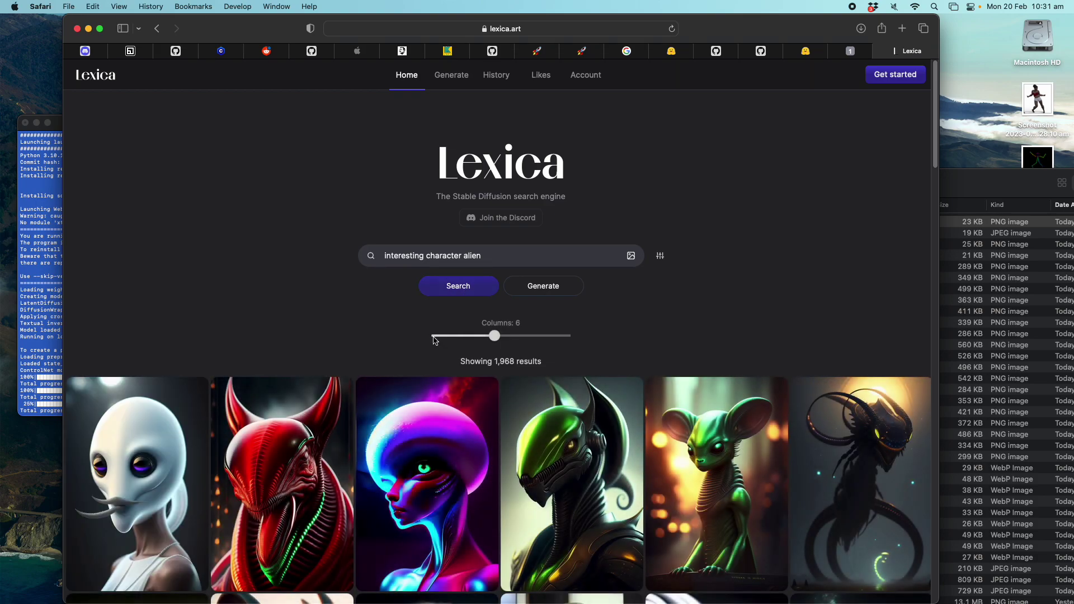
# - Browse the results and copy the prompt of the red horned xenomorph image
pyautogui.scroll(-1, 414, 352)
pyautogui.scroll(-10, 414, 352)
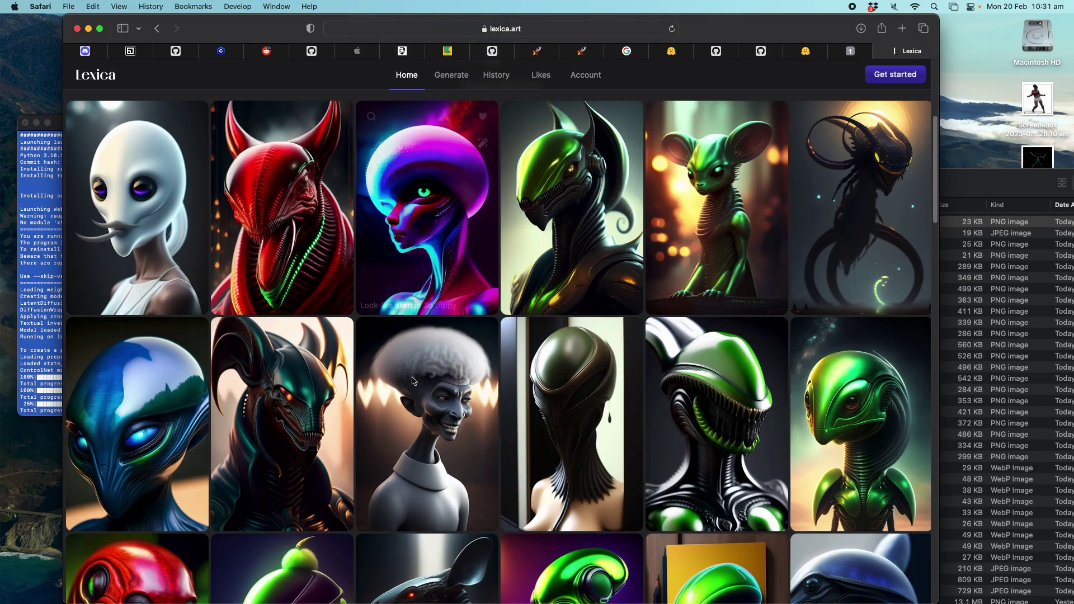
pyautogui.scroll(-10, 414, 385)
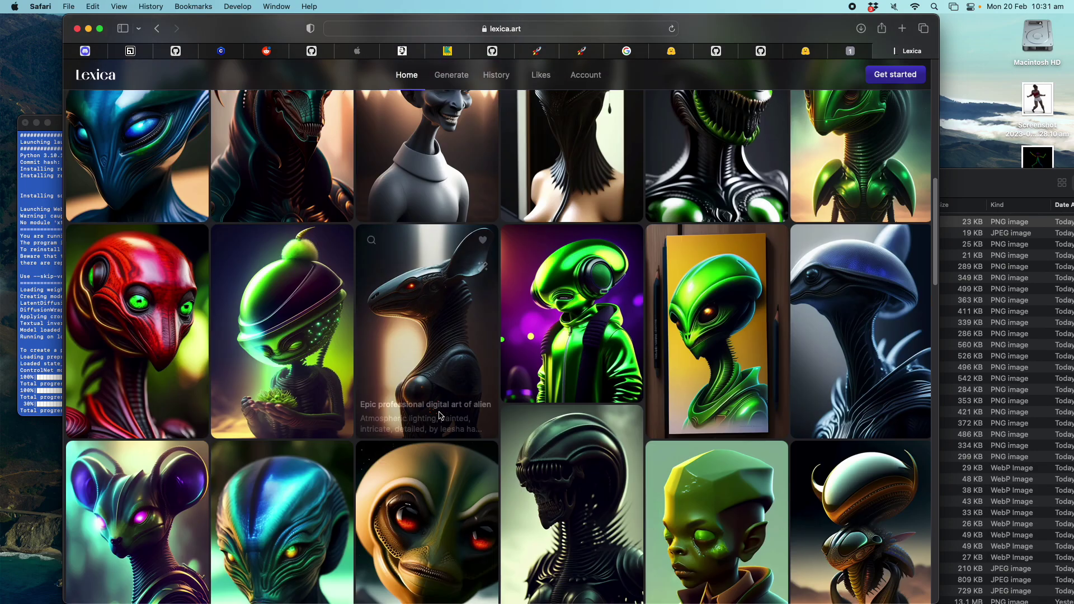
pyautogui.scroll(-15, 228, 357)
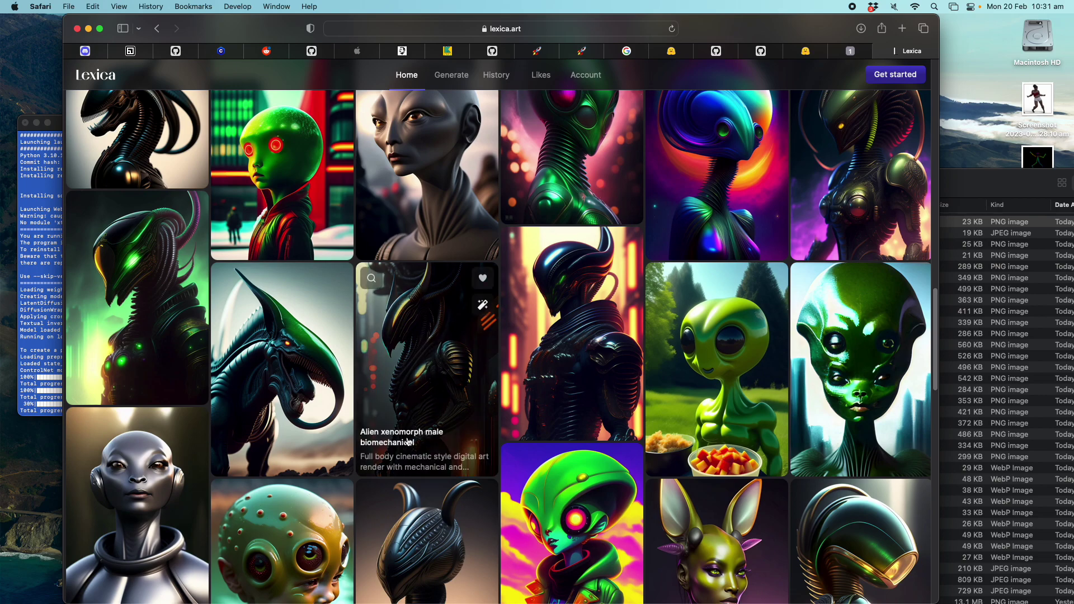
pyautogui.scroll(-4, 352, 450)
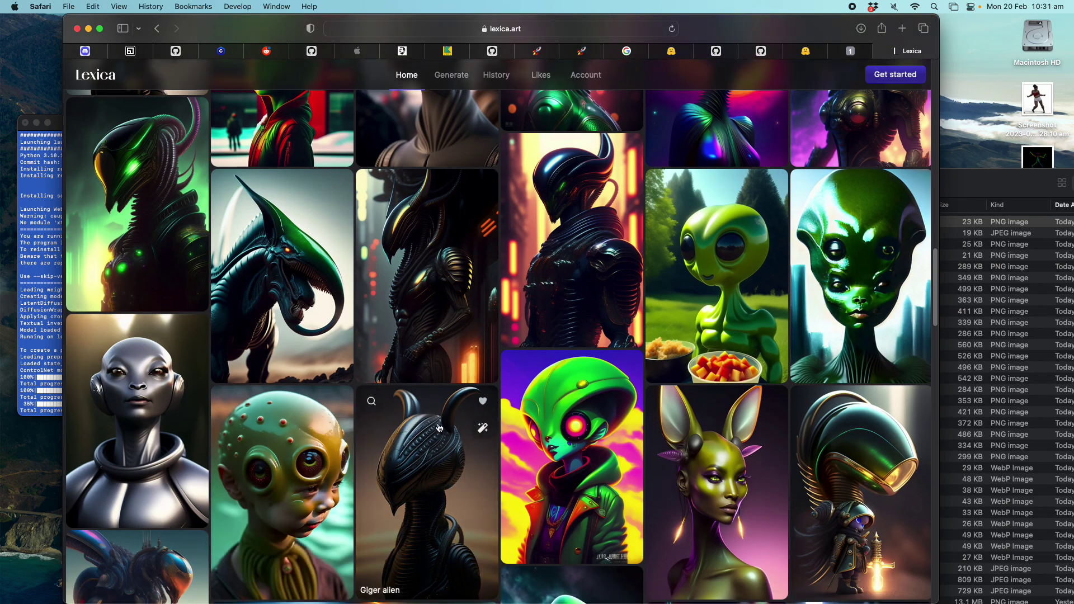
pyautogui.scroll(8, 563, 301)
pyautogui.scroll(5, 563, 301)
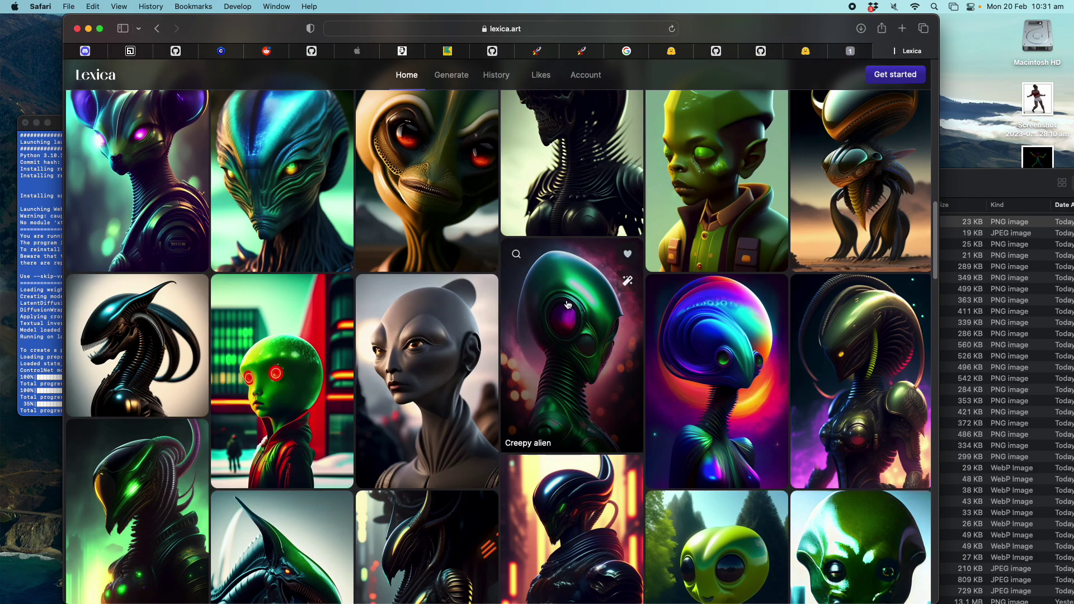
pyautogui.scroll(15, 417, 263)
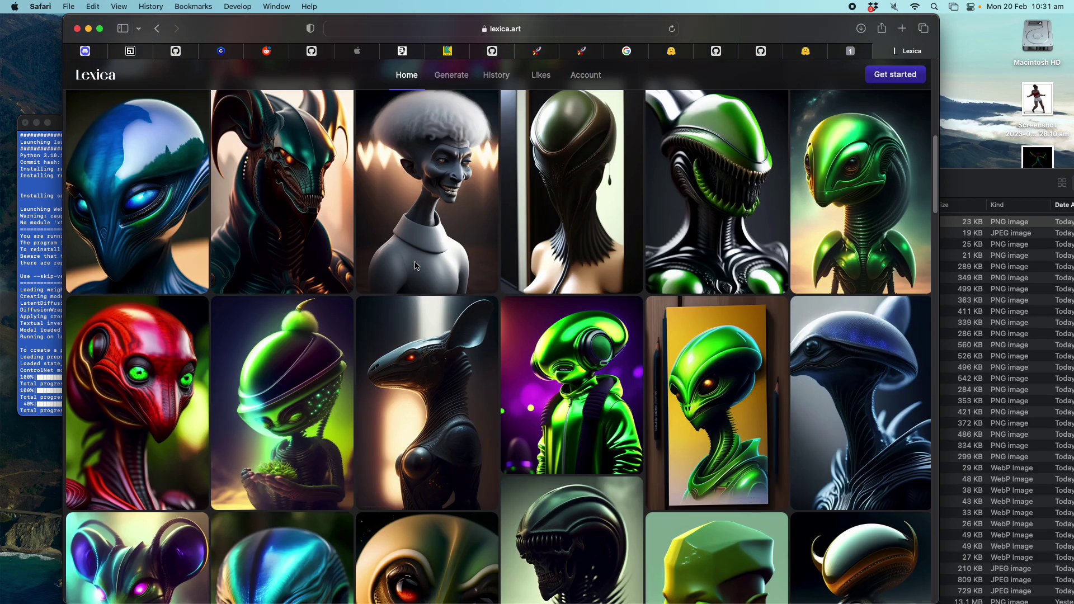
pyautogui.scroll(9, 323, 232)
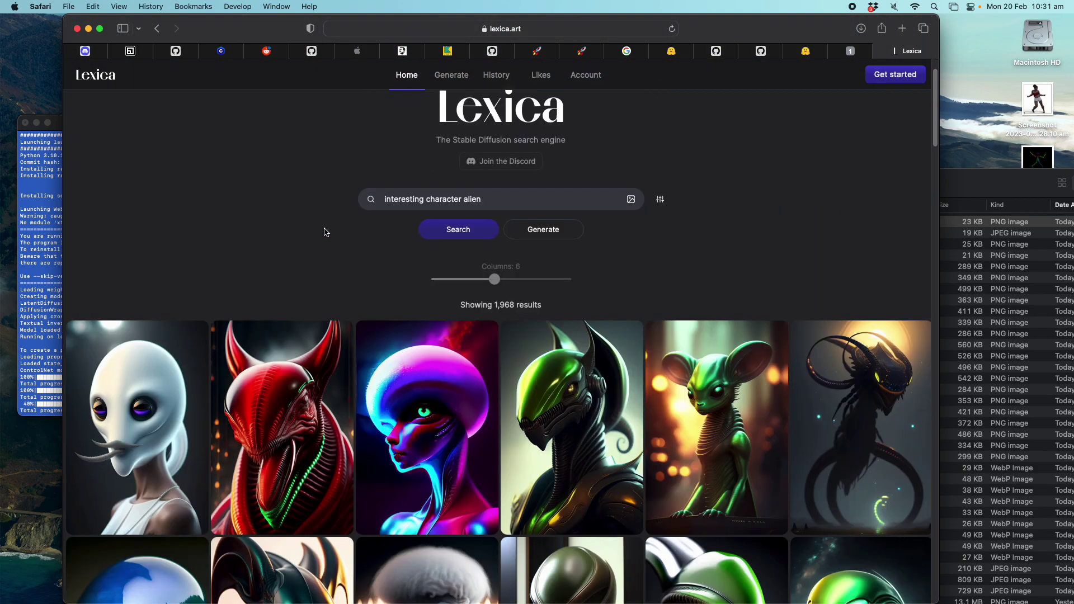
pyautogui.click(299, 381)
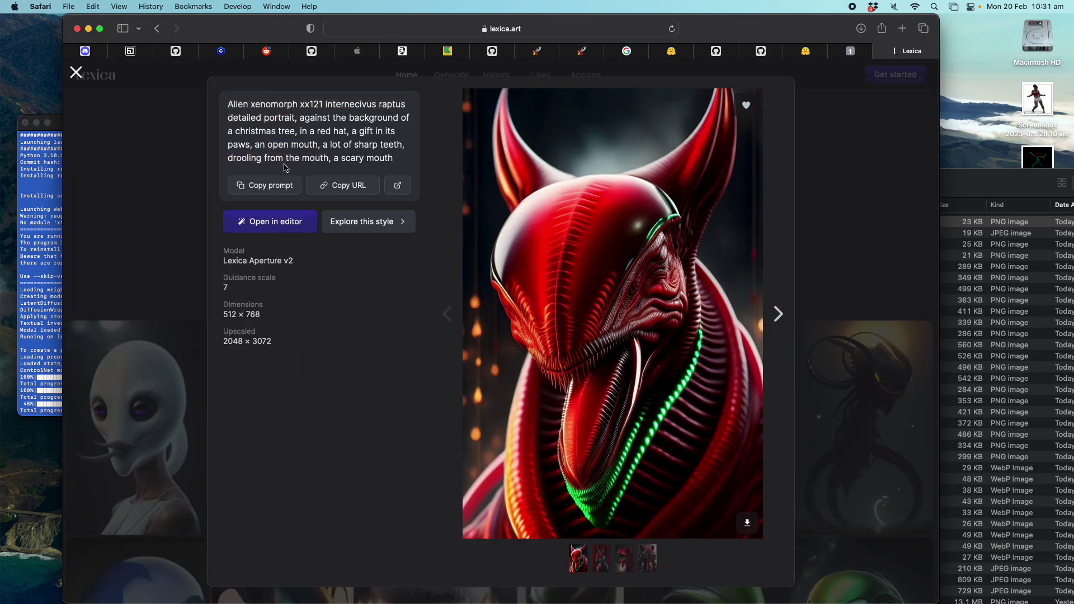
pyautogui.click(269, 185)
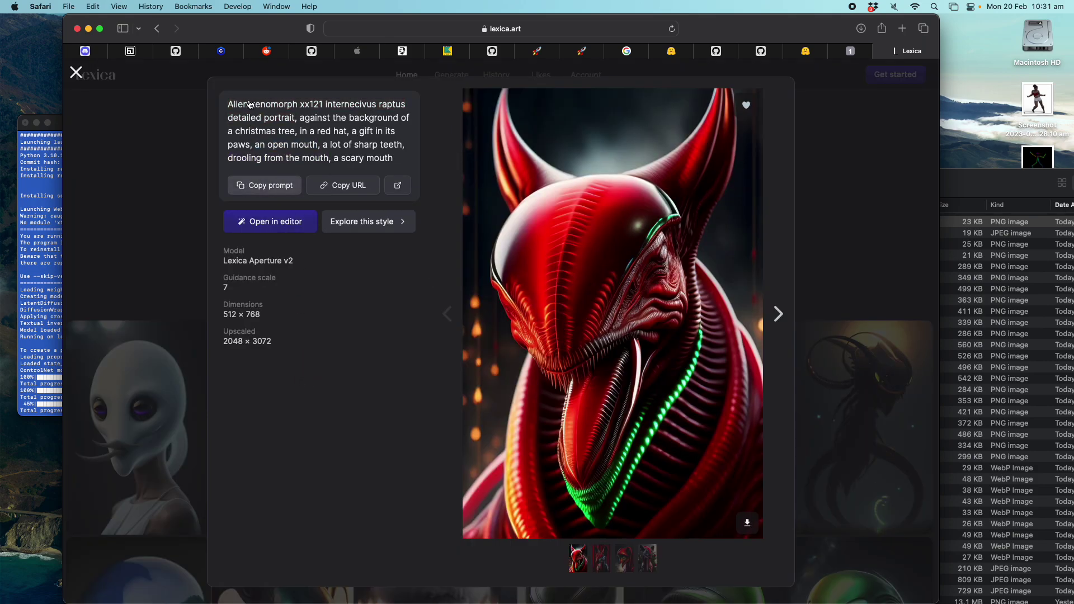
pyautogui.click(852, 50)
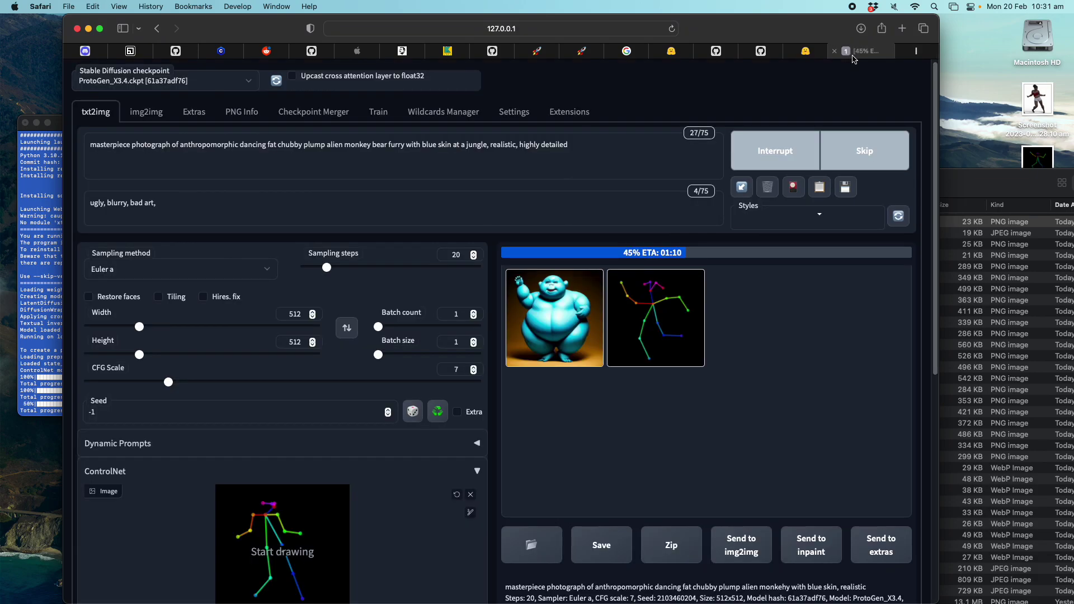
# - Replace the anthropomorphic monkey description in the prompt with the copied Xenomorph Christmas text
pyautogui.doubleClick(197, 143)
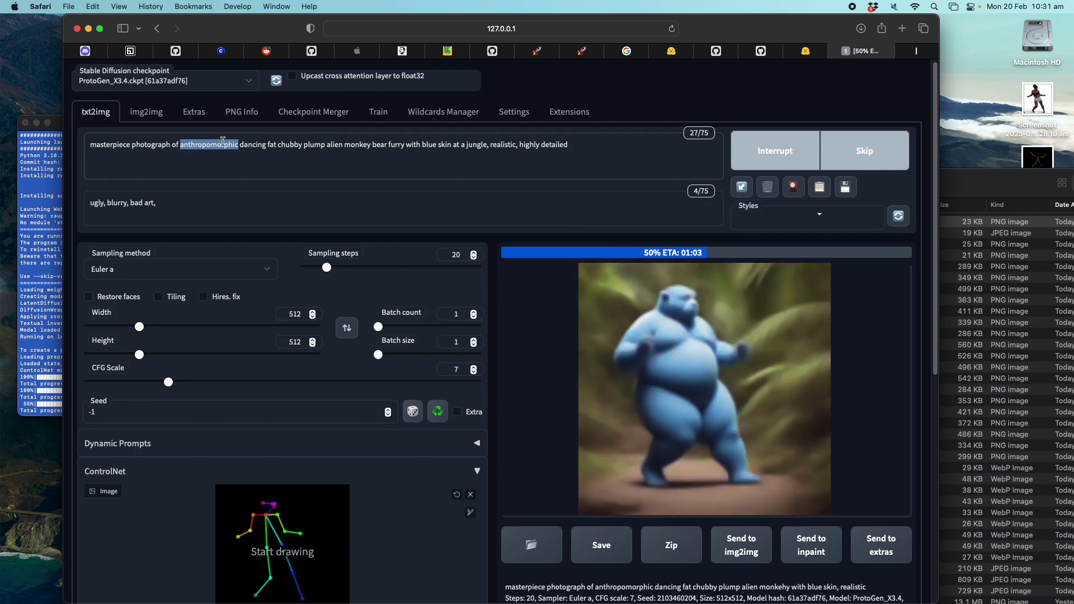
pyautogui.moveTo(236, 142); pyautogui.dragTo(391, 141)
pyautogui.press('super+v')
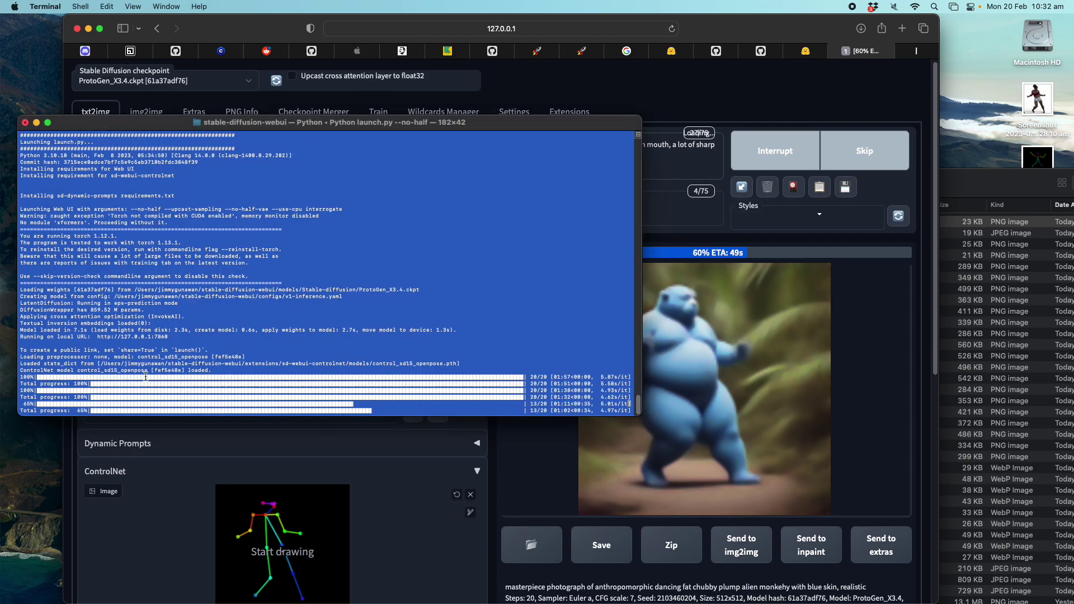
# - Set Batch count to 4 and start generating the Xenomorph images
pyautogui.click(42, 303)
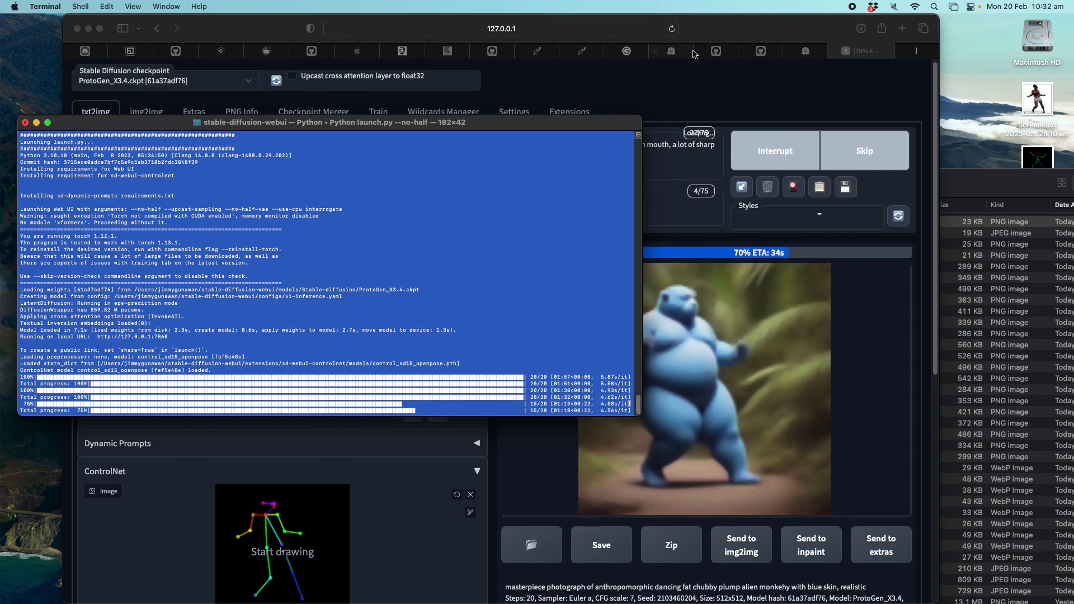
pyautogui.moveTo(707, 28); pyautogui.dragTo(697, 28)
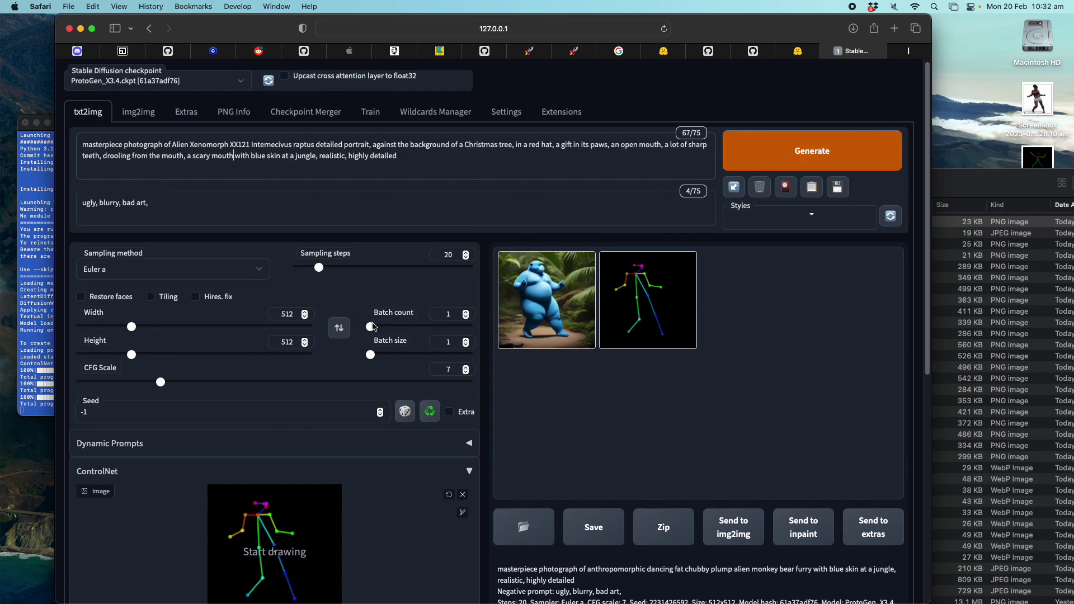
pyautogui.moveTo(373, 327); pyautogui.dragTo(376, 326)
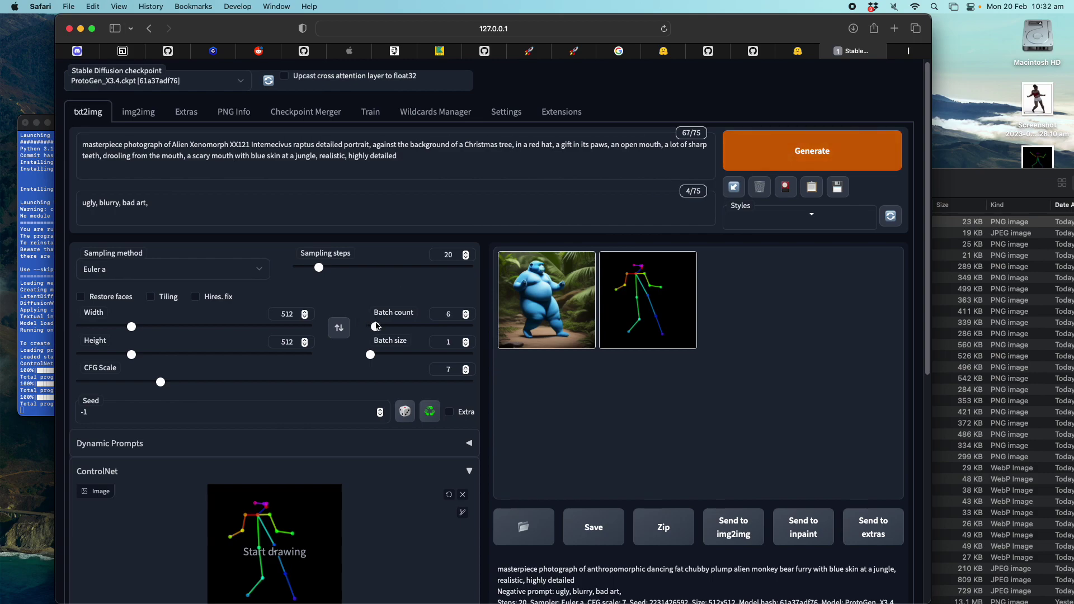
pyautogui.click(754, 159)
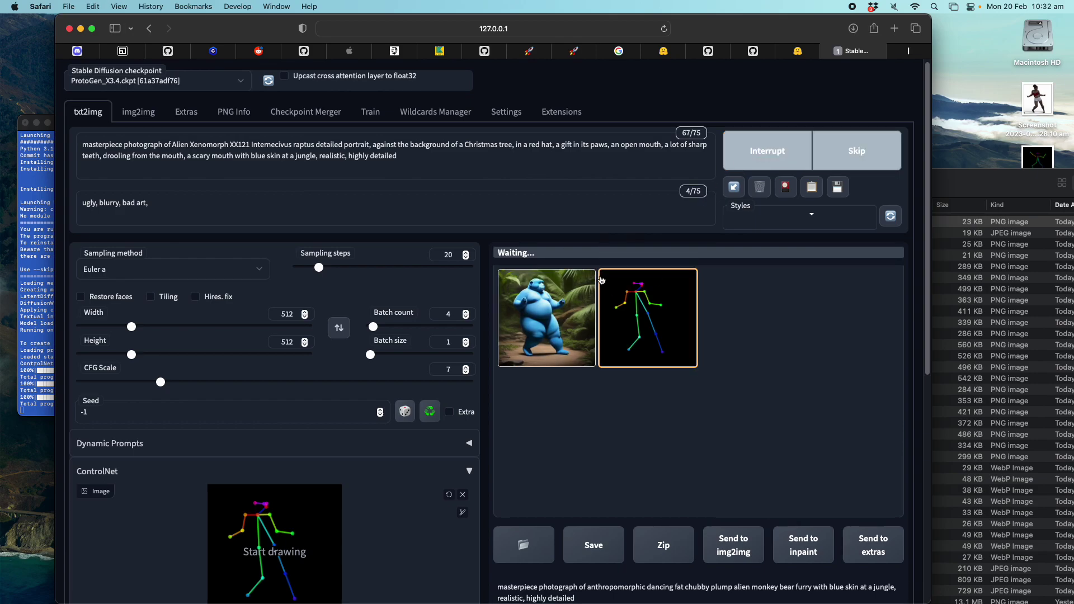
# - In PoseMaker, remove the reference photo, reset canvas height to 512, and expand the Json/Notes help
pyautogui.click(801, 54)
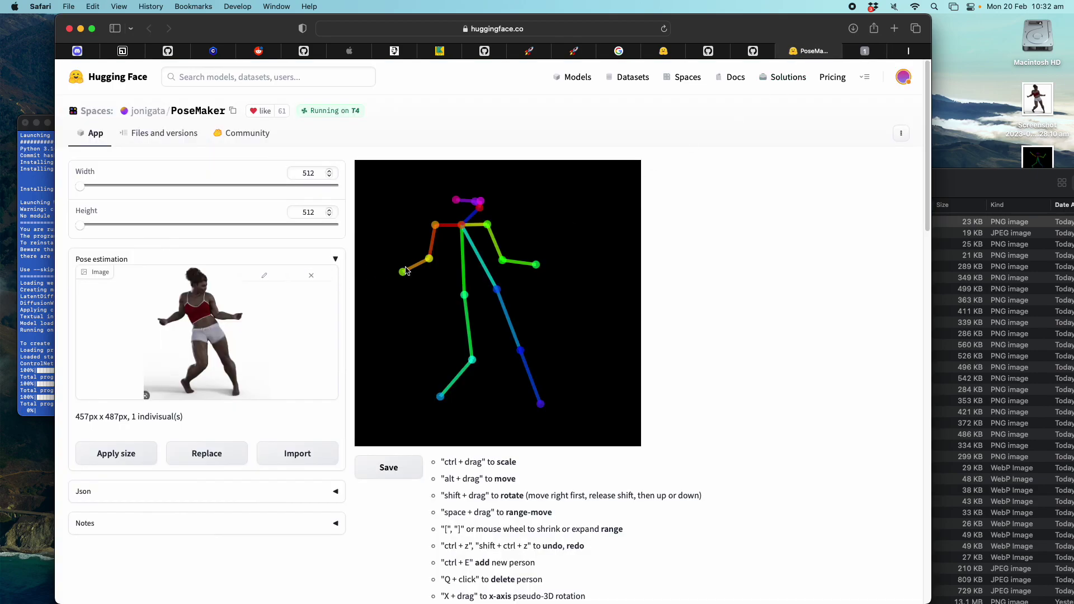
pyautogui.click(312, 277)
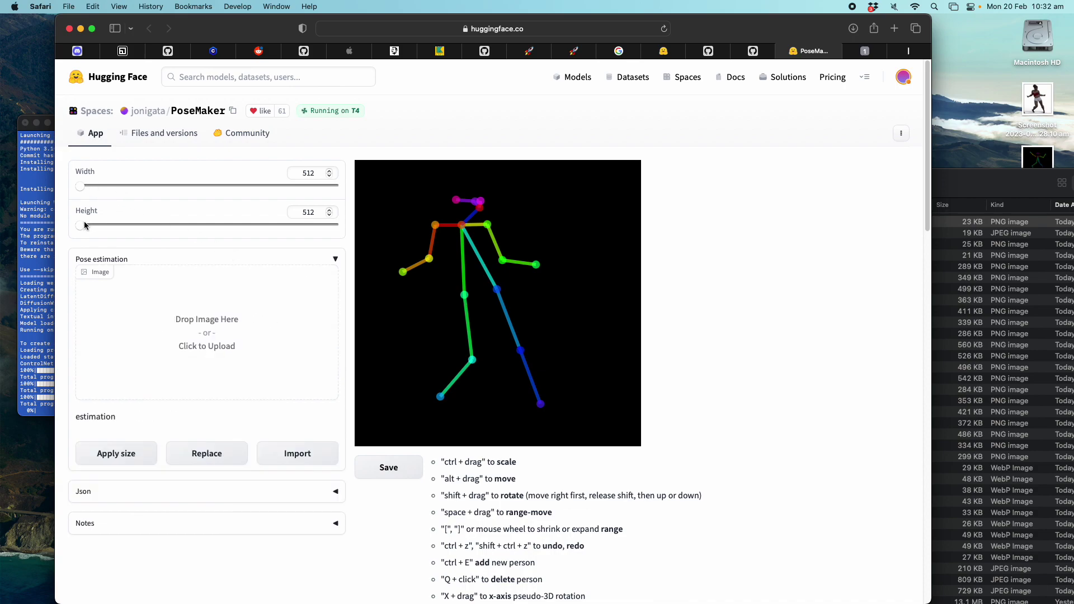
pyautogui.click(112, 226)
pyautogui.moveTo(113, 226); pyautogui.dragTo(206, 228)
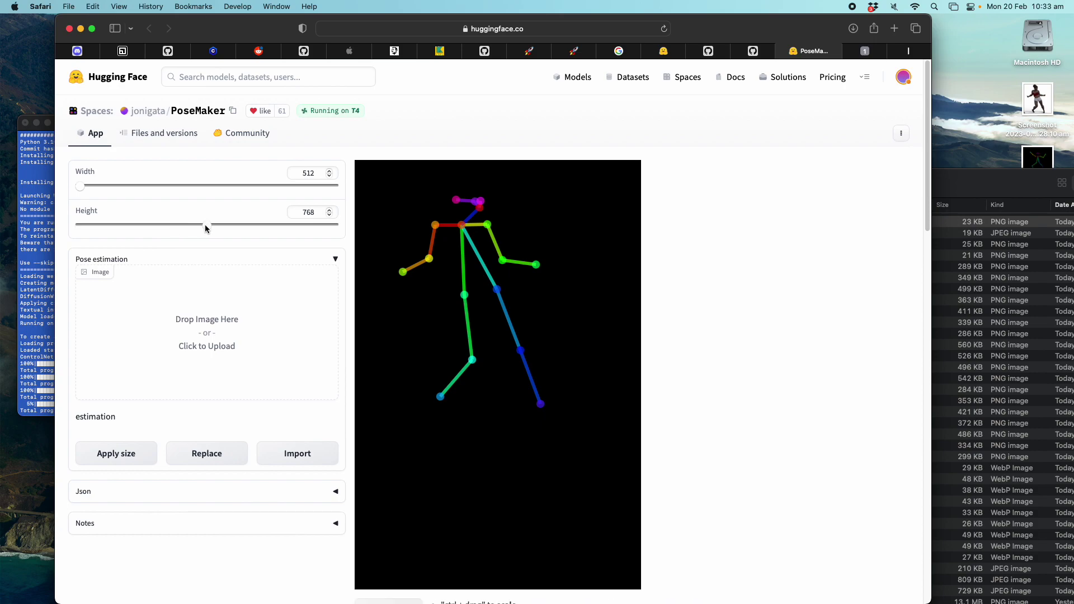
pyautogui.click(480, 265)
pyautogui.click(474, 380)
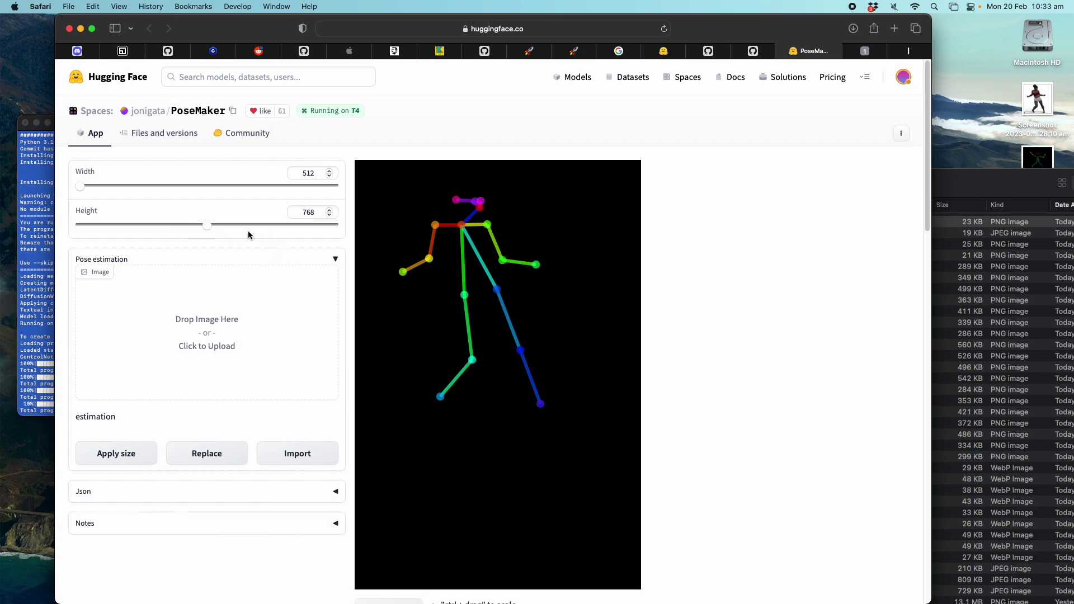
pyautogui.click(336, 495)
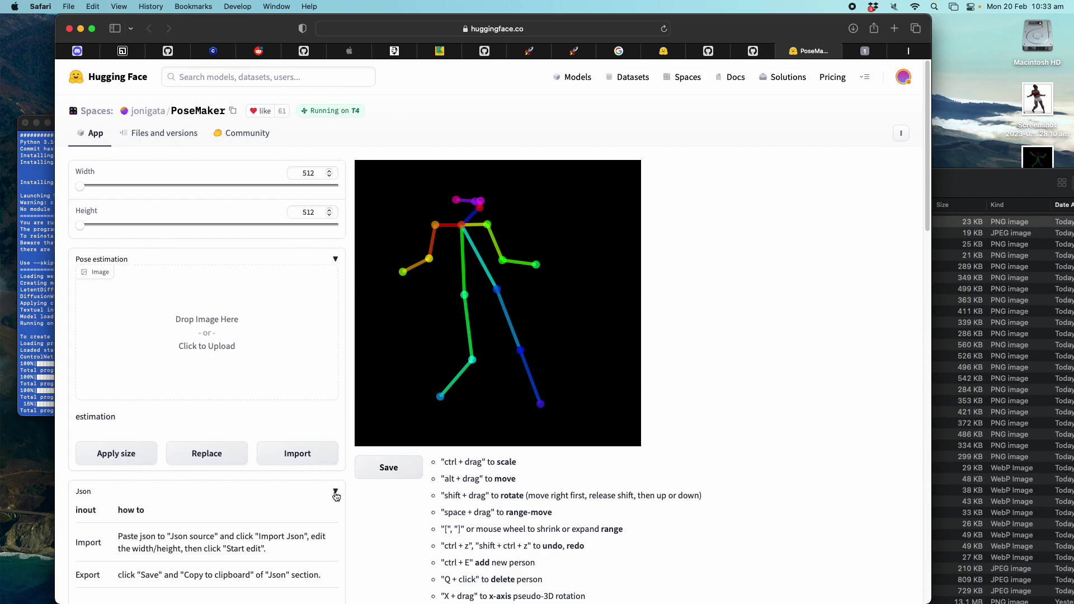
pyautogui.click(336, 495)
pyautogui.click(335, 525)
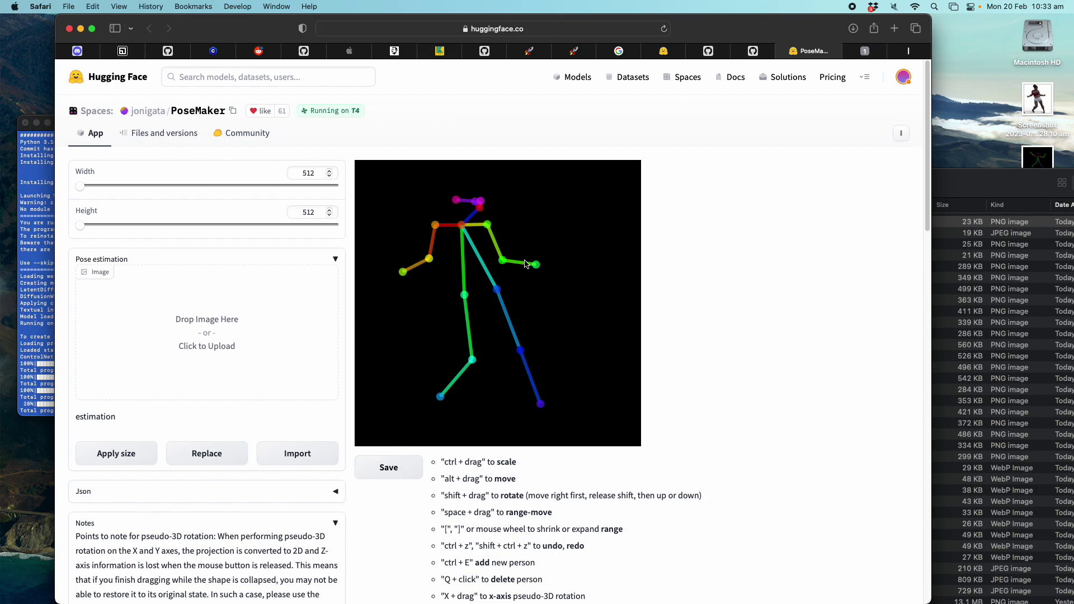
# - Drag skeleton keypoints to raise the right elbow and shift the neck, hips and left knee
pyautogui.moveTo(510, 262); pyautogui.dragTo(470, 237)
pyautogui.moveTo(497, 290)
pyautogui.mouseDown()
pyautogui.moveTo(515, 284)
pyautogui.moveTo(487, 293)
pyautogui.mouseUp()
pyautogui.moveTo(473, 359); pyautogui.dragTo(445, 359)
pyautogui.moveTo(485, 293); pyautogui.dragTo(443, 287)
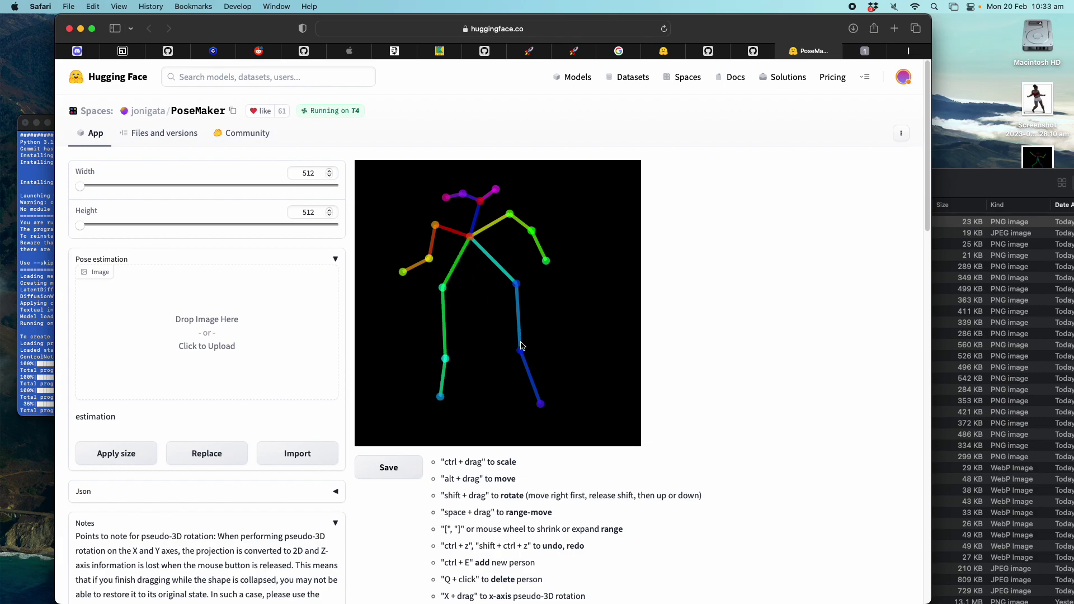
# - Open Sketchfab in a new tab and search for 'character pose'
pyautogui.click(895, 28)
pyautogui.write('sket')
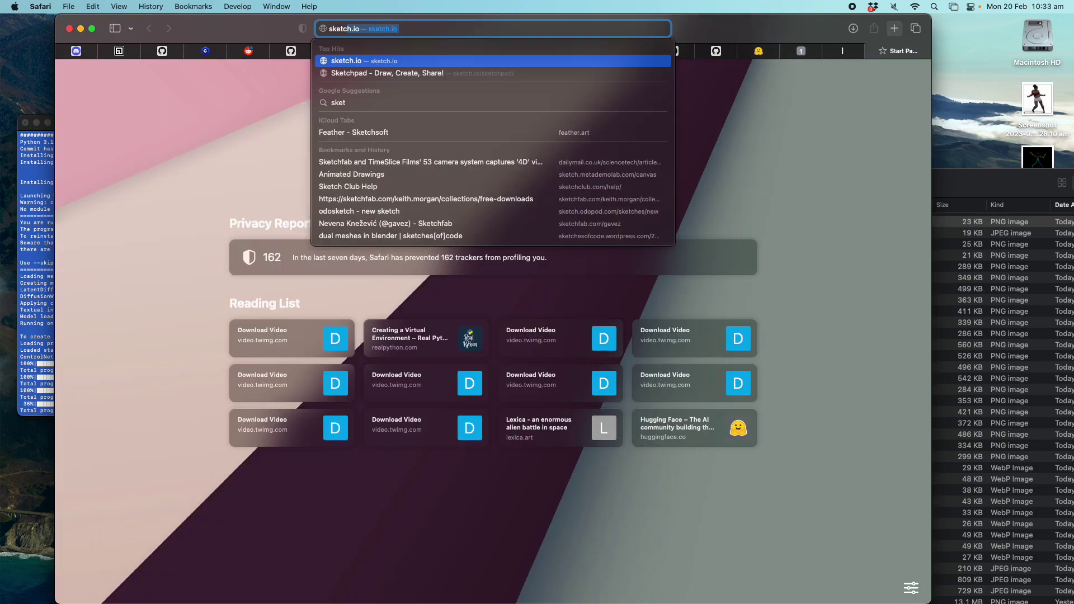
pyautogui.write('chfab')
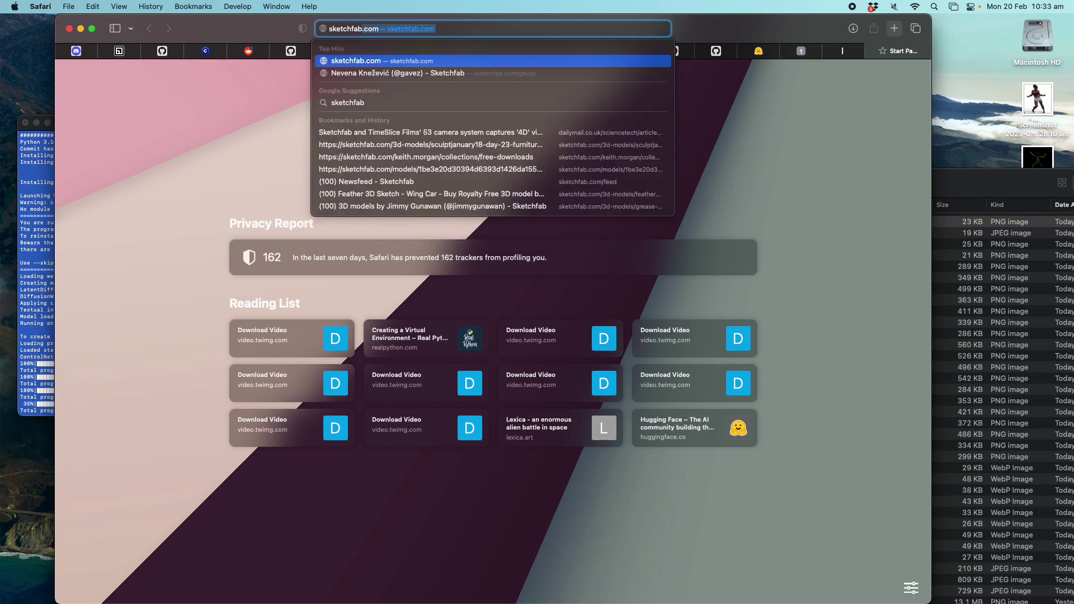
pyautogui.press('Return')
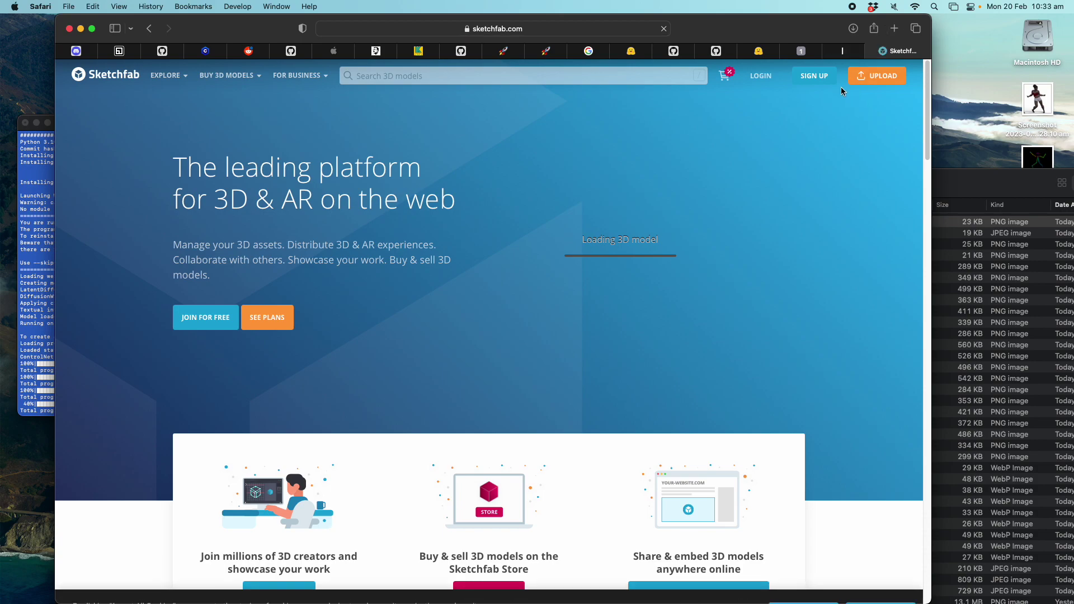
pyautogui.click(566, 73)
pyautogui.write('c')
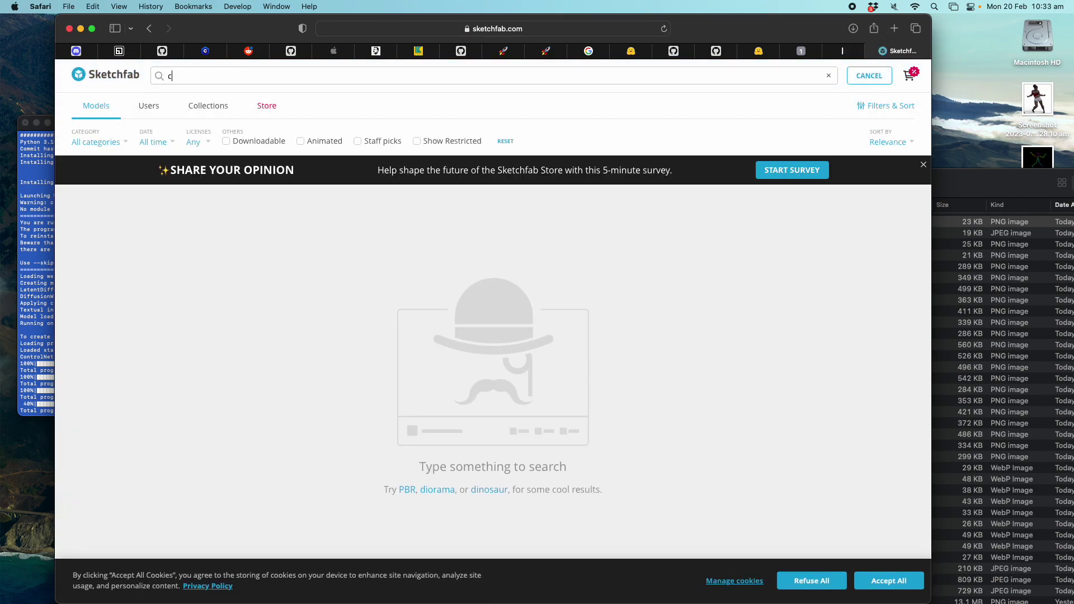
pyautogui.write('haracter pose')
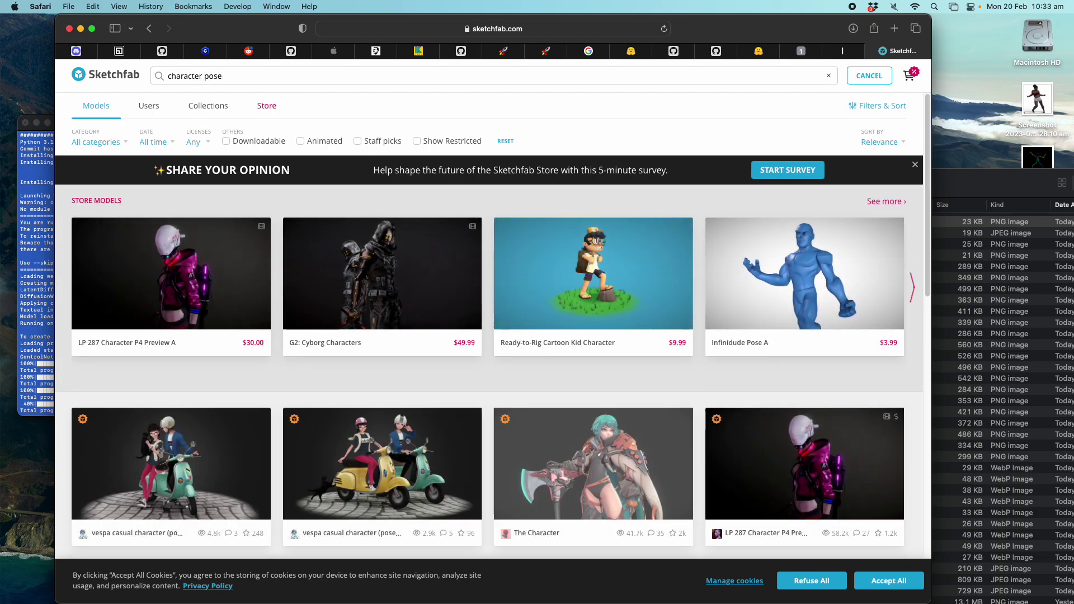
# - Scroll through the 'character pose' model results, then close the Sketchfab tab
pyautogui.scroll(-10, 515, 332)
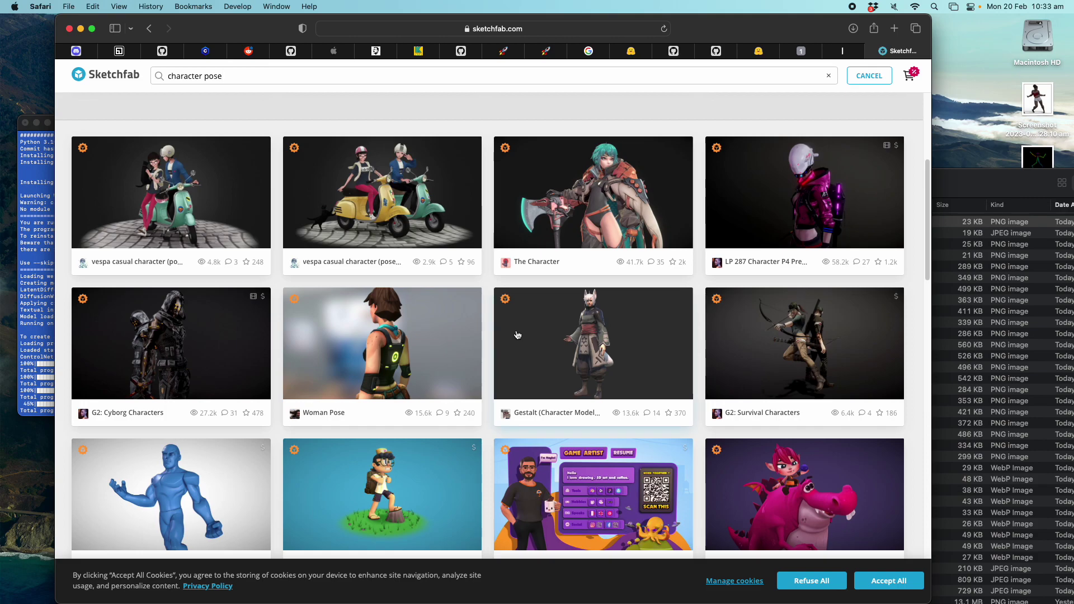
pyautogui.scroll(-12, 513, 366)
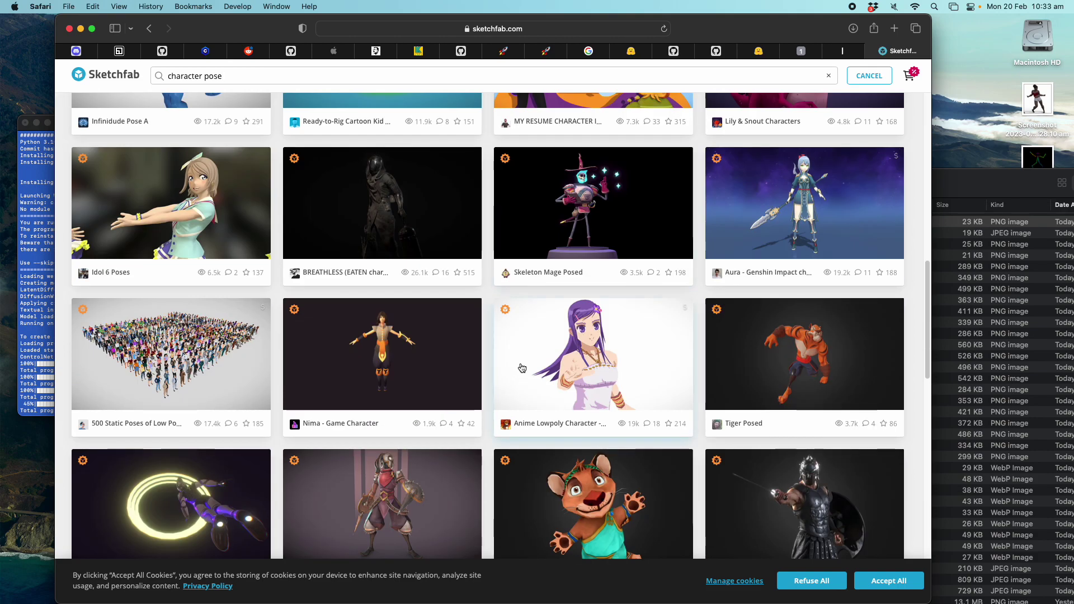
pyautogui.scroll(-6, 485, 338)
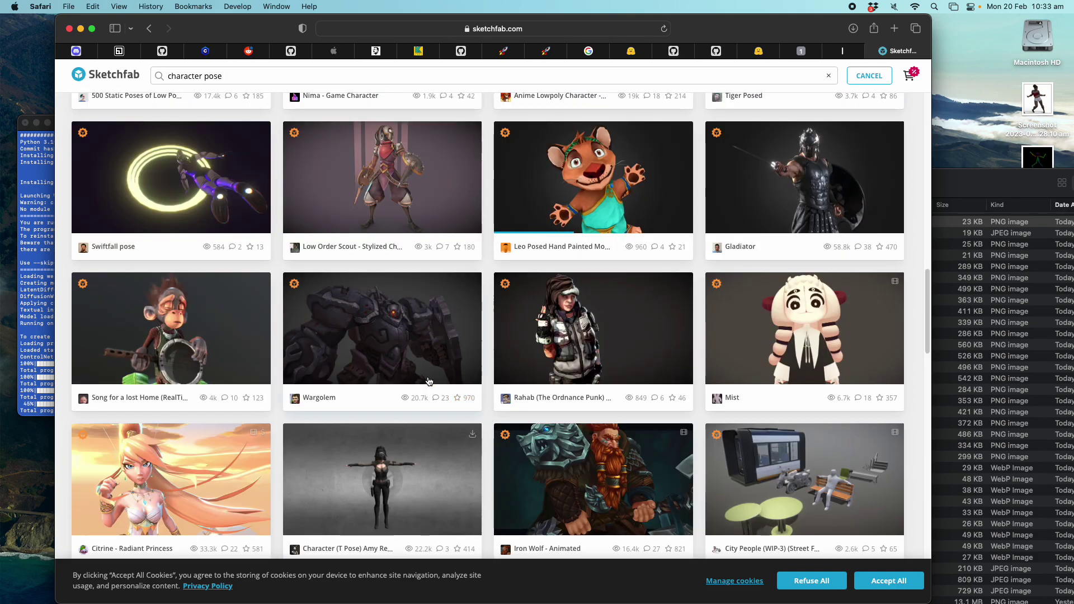
pyautogui.scroll(-10, 434, 367)
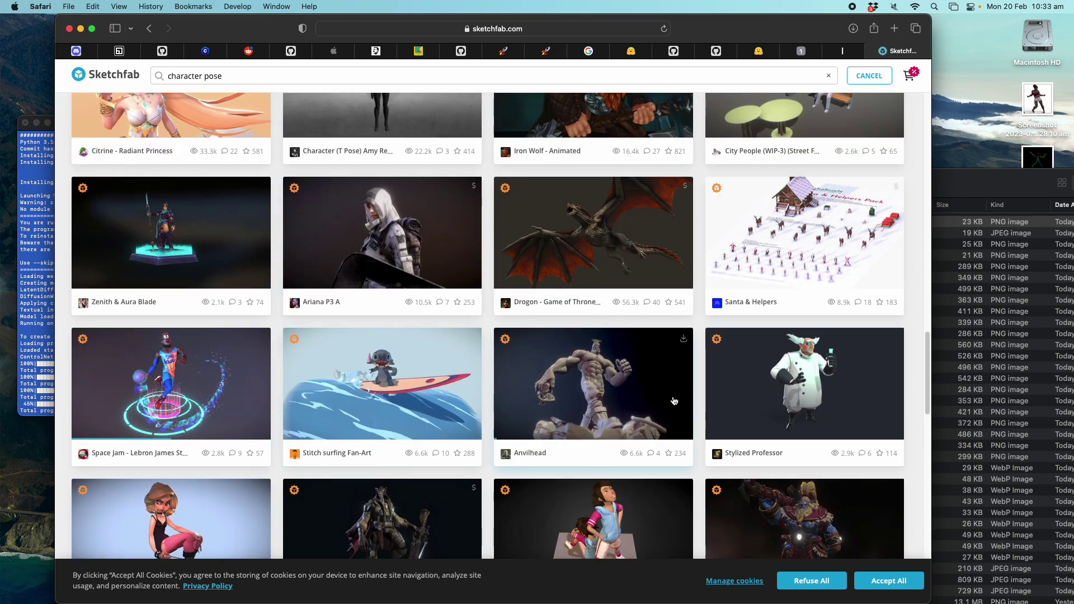
pyautogui.scroll(-6, 600, 386)
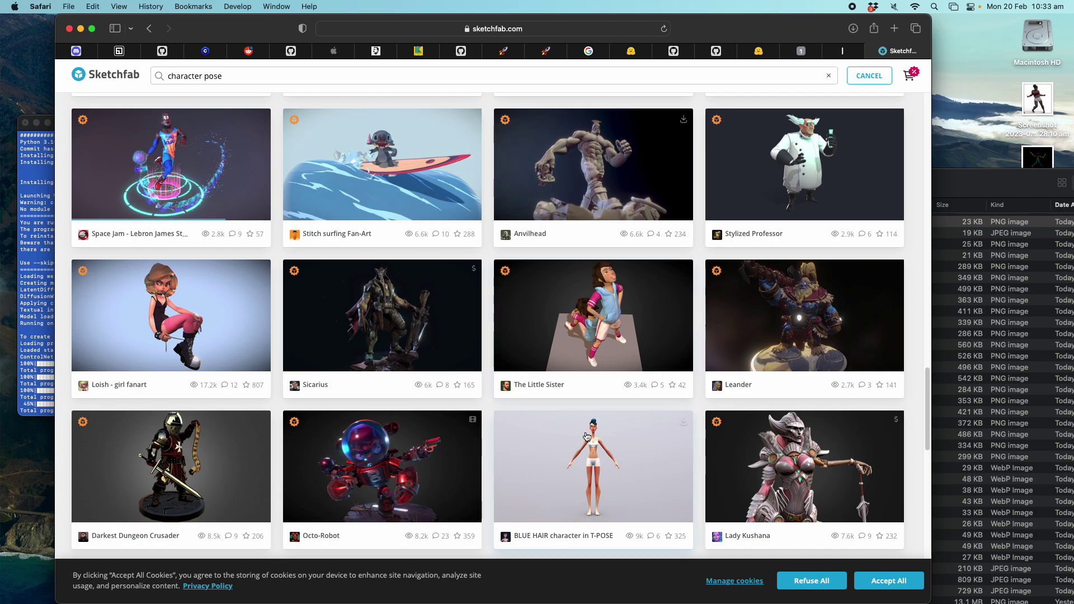
pyautogui.scroll(-6, 616, 460)
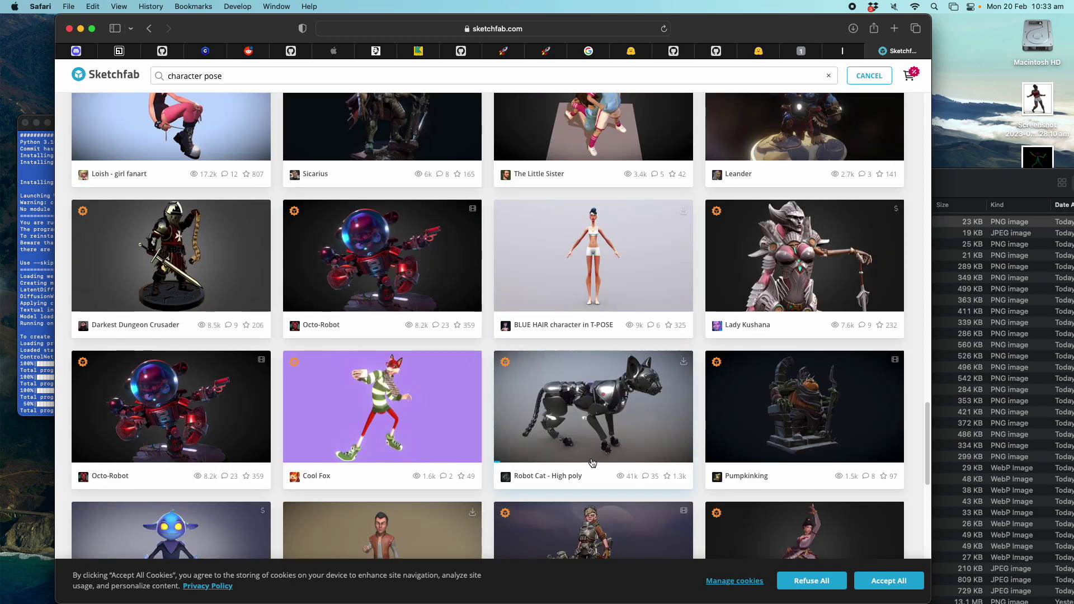
pyautogui.scroll(-1, 428, 370)
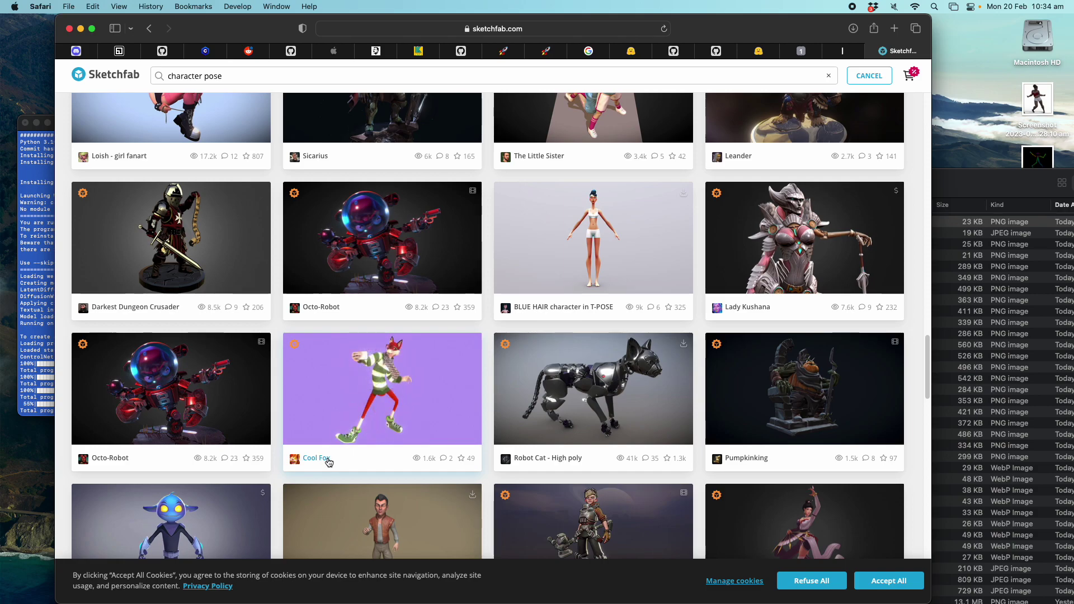
pyautogui.scroll(-3, 329, 462)
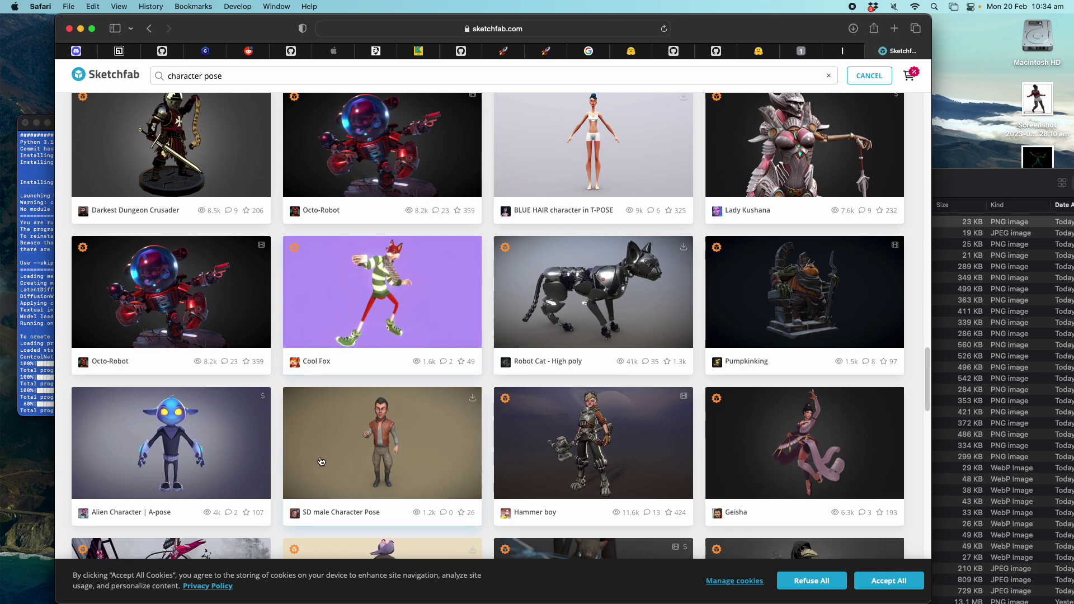
pyautogui.scroll(-7, 362, 471)
pyautogui.scroll(-1, 487, 398)
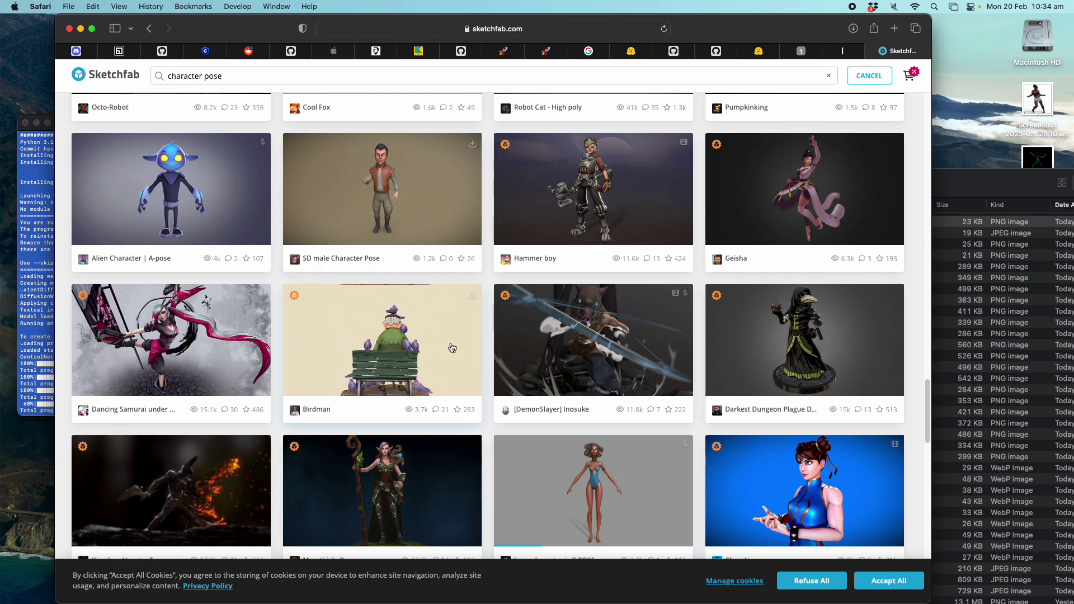
pyautogui.click(878, 52)
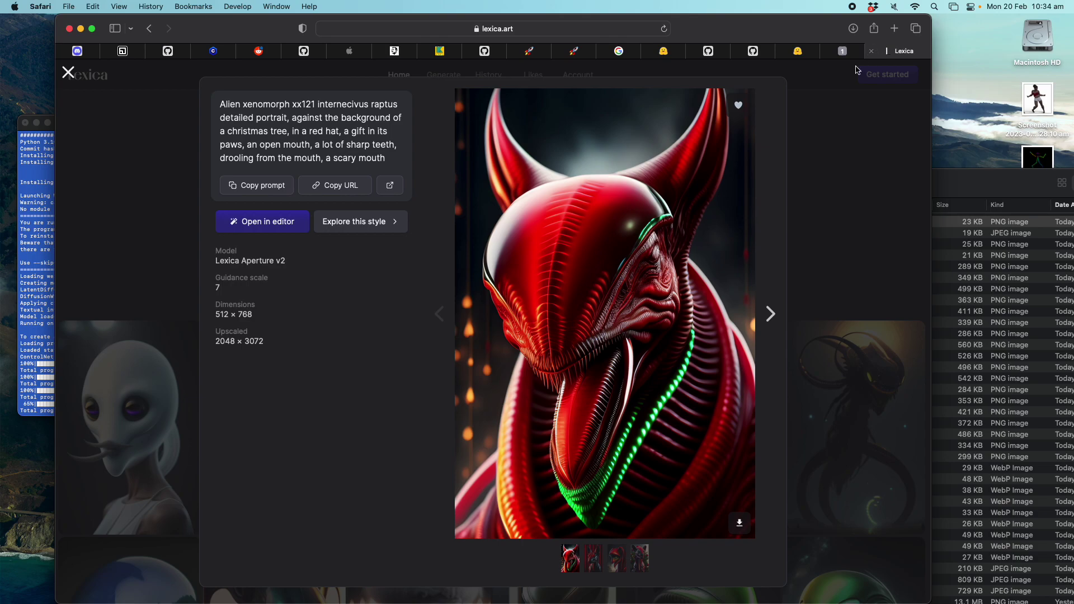
# - Back on the Stable Diffusion page, select the xenomorph Santa prompt and negative prompt text
pyautogui.click(842, 54)
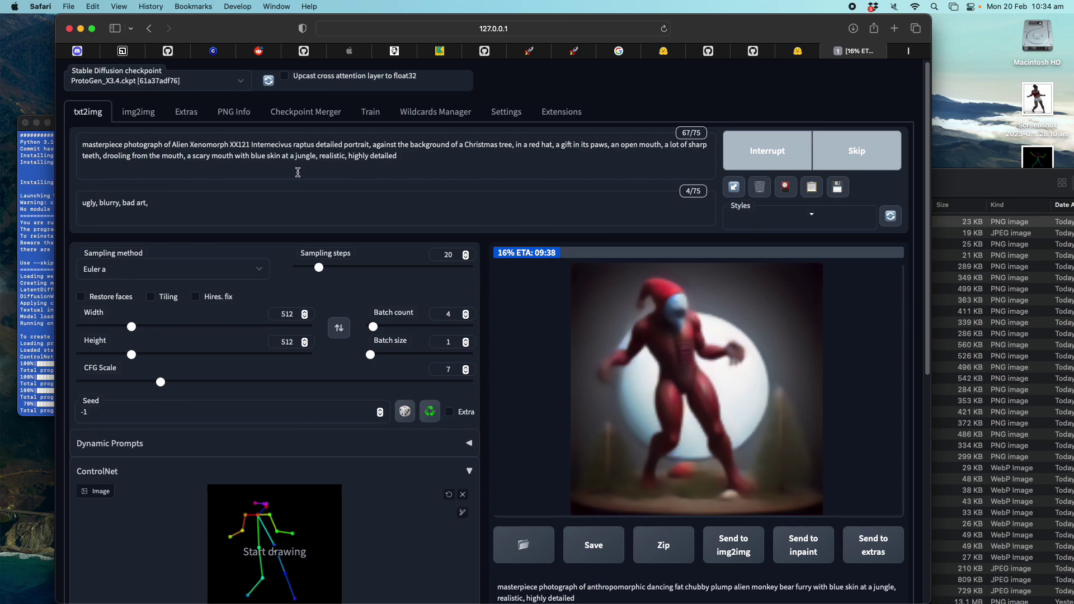
pyautogui.moveTo(417, 157); pyautogui.dragTo(374, 156)
pyautogui.moveTo(266, 147); pyautogui.dragTo(72, 134)
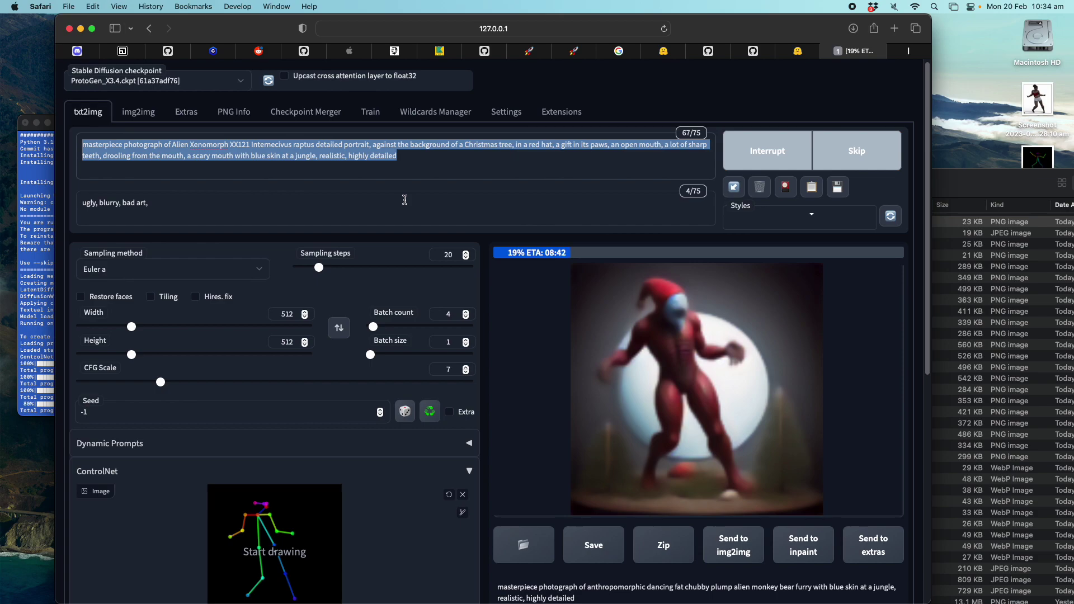
pyautogui.scroll(-1, 497, 332)
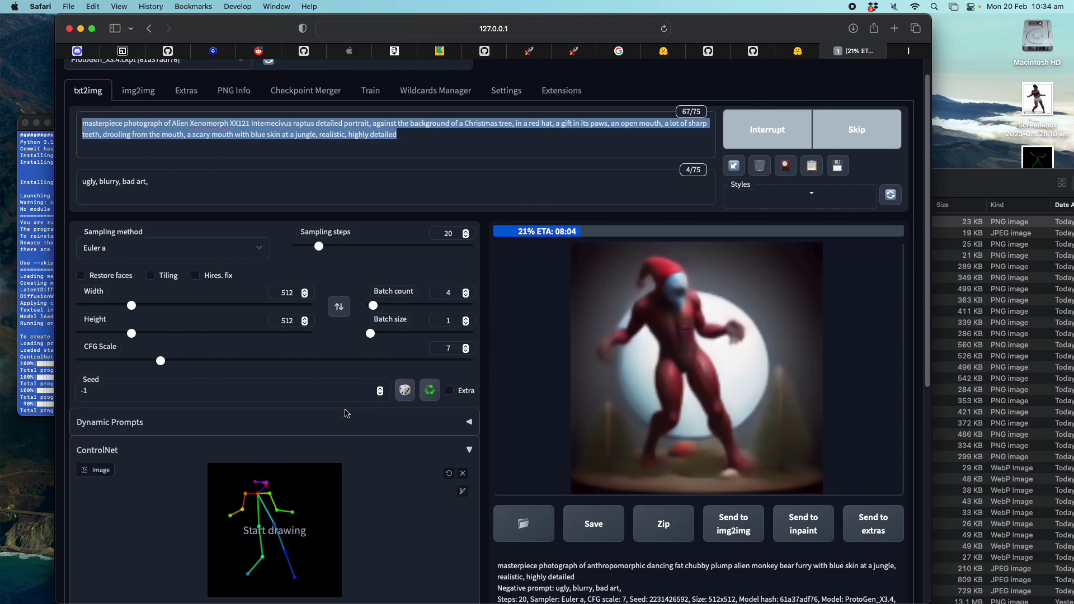
pyautogui.moveTo(417, 134); pyautogui.dragTo(55, 120)
pyautogui.click(195, 190)
pyautogui.moveTo(247, 135); pyautogui.dragTo(82, 120)
pyautogui.click(196, 186)
pyautogui.moveTo(193, 184); pyautogui.dragTo(69, 174)
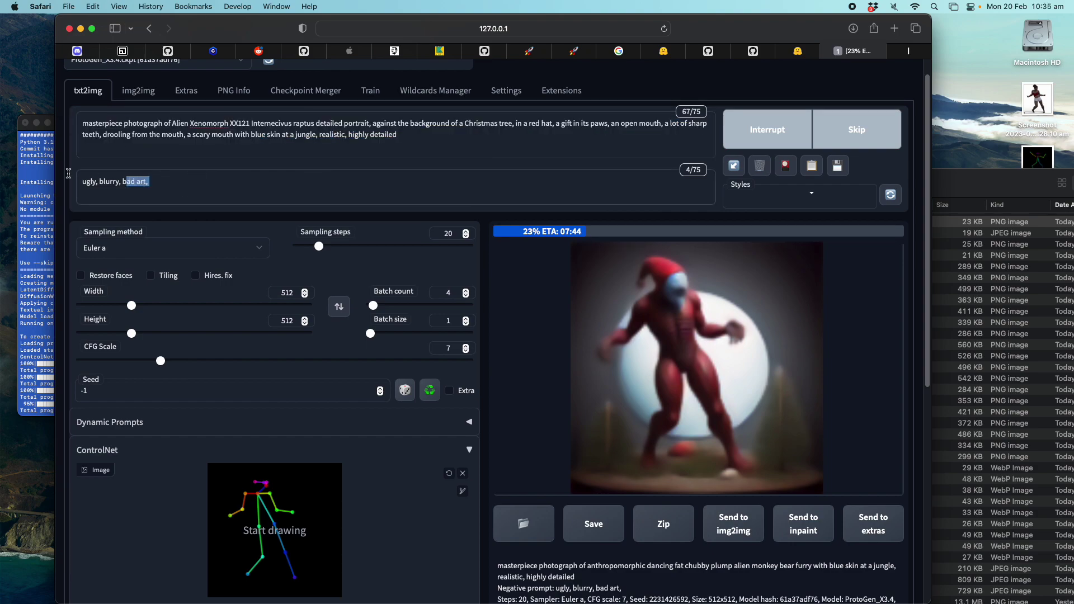
# - Check the batch's progress in Terminal, then bring the browser back in front
pyautogui.scroll(1, 275, 263)
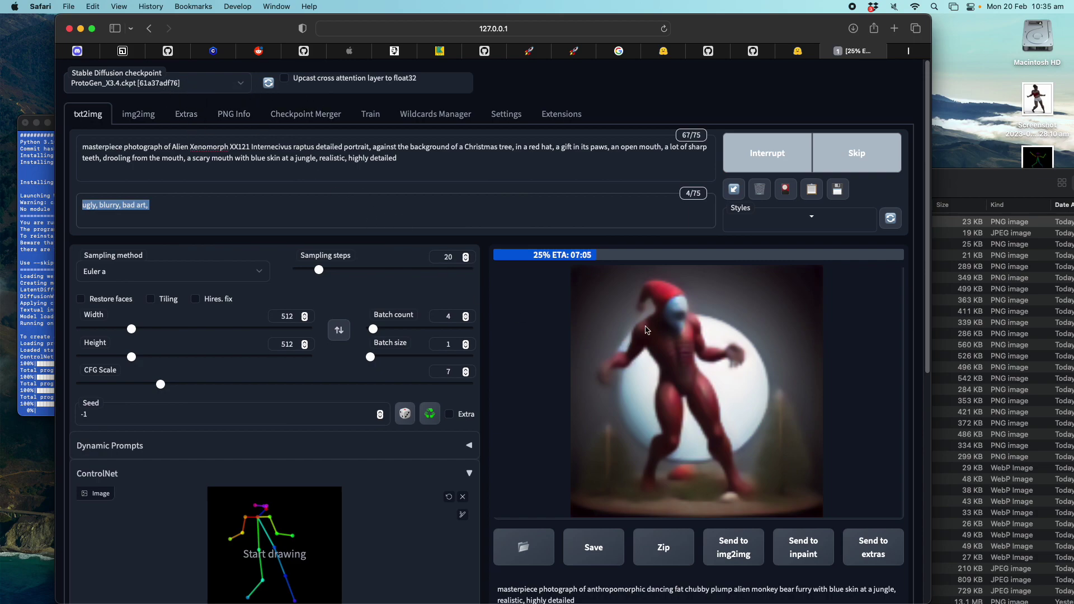
pyautogui.click(40, 304)
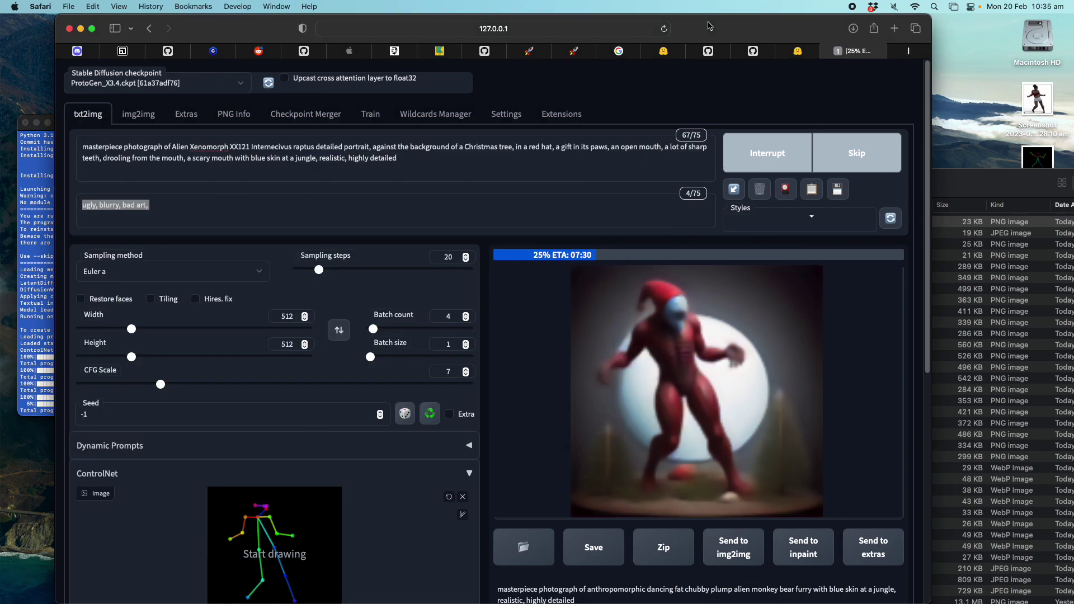
pyautogui.moveTo(718, 29); pyautogui.dragTo(708, 29)
# - Move the stick figure's elbow, knee and neck keypoints and scale the skeleton up slightly
pyautogui.click(799, 52)
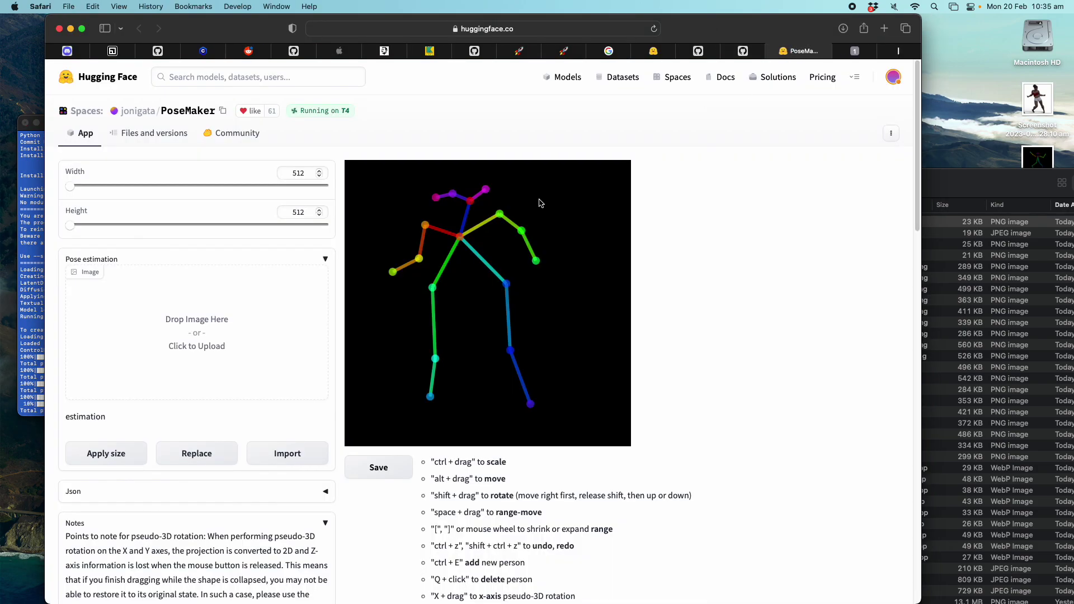
pyautogui.moveTo(500, 214); pyautogui.dragTo(474, 291)
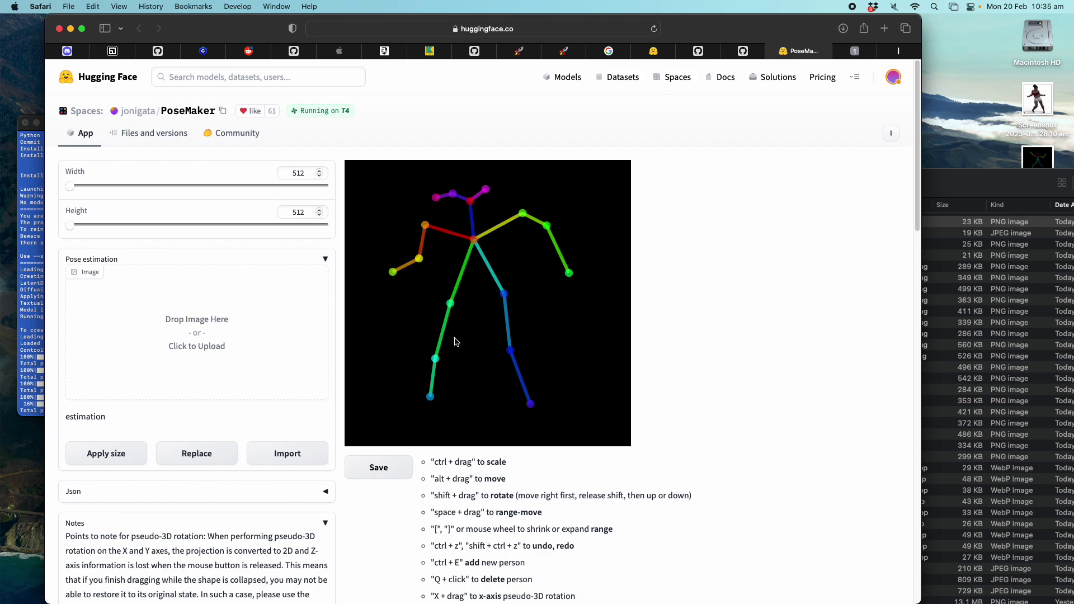
pyautogui.moveTo(435, 358)
pyautogui.mouseDown()
pyautogui.moveTo(442, 416)
pyautogui.moveTo(436, 364)
pyautogui.mouseUp()
pyautogui.moveTo(474, 244); pyautogui.dragTo(473, 253)
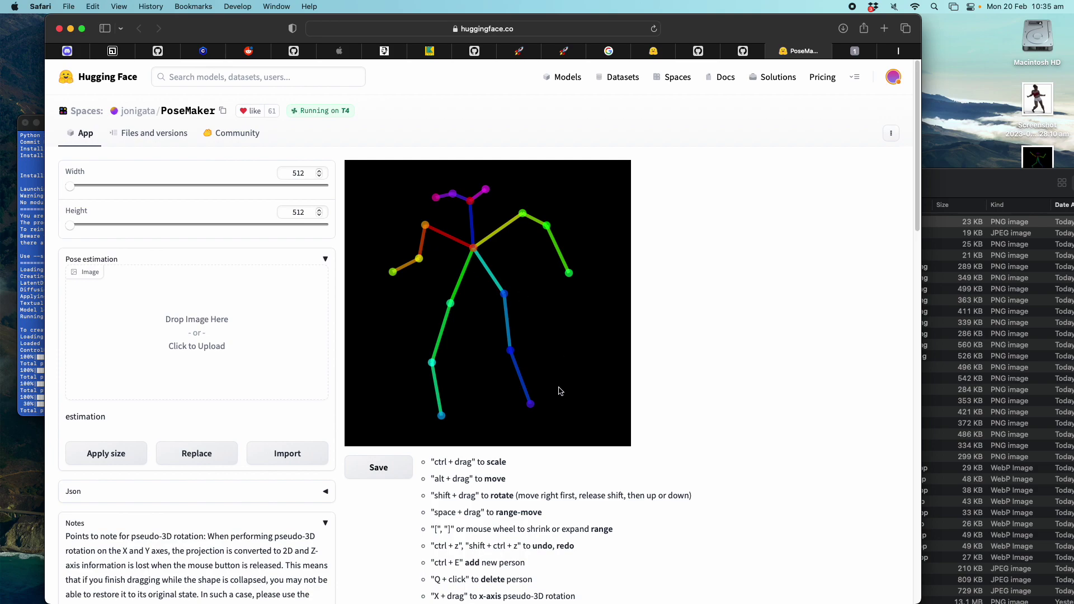
pyautogui.press('ctrl')
pyautogui.moveTo(573, 274); pyautogui.dragTo(571, 270)
# - Reload the PoseMaker page to reset the stick figure to its default pose
pyautogui.rightClick(567, 264)
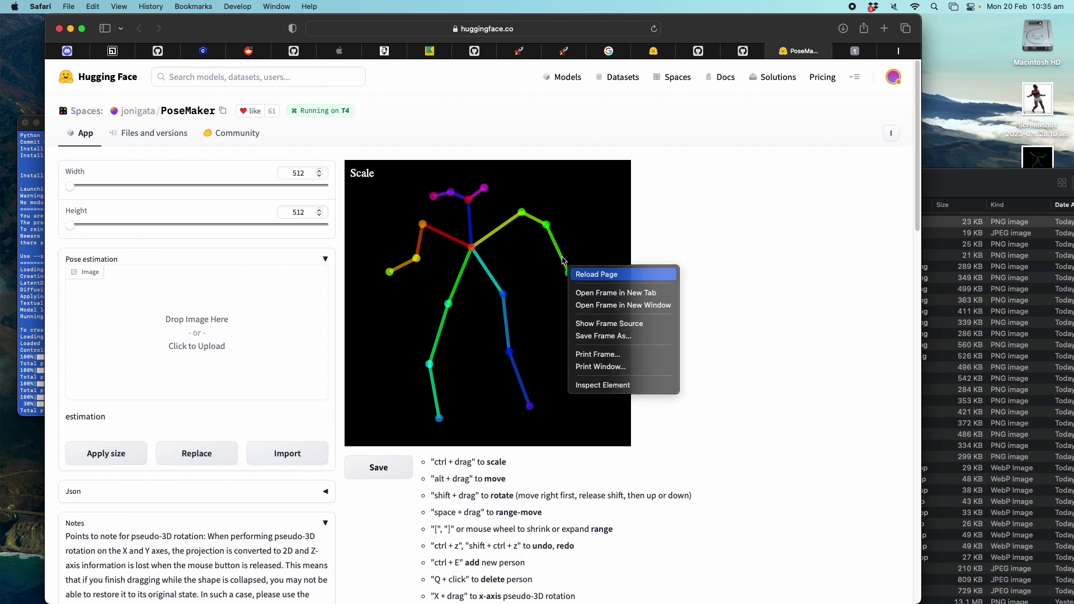
pyautogui.click(576, 270)
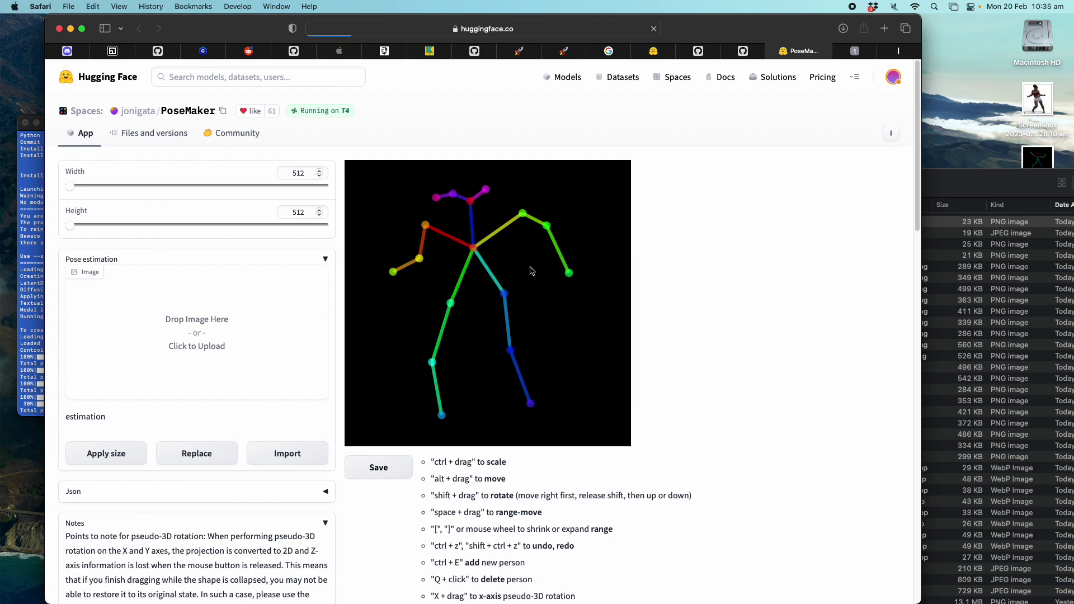
pyautogui.rightClick(571, 268)
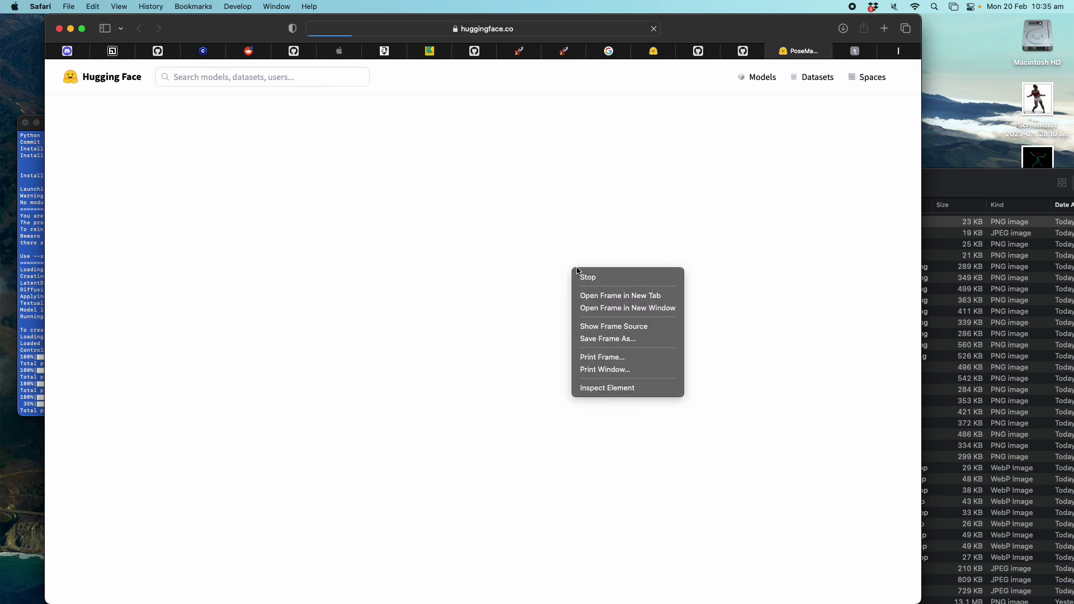
pyautogui.click(579, 272)
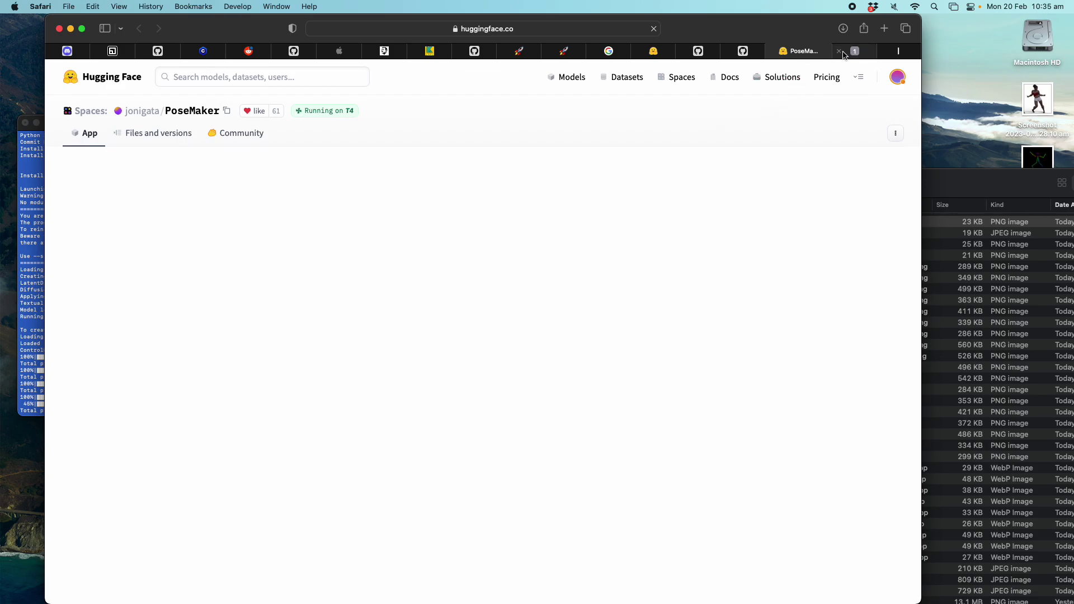
pyautogui.click(743, 51)
# - Return to PoseMaker and raise both elbows up and outward
pyautogui.click(815, 54)
pyautogui.click(743, 51)
pyautogui.click(818, 52)
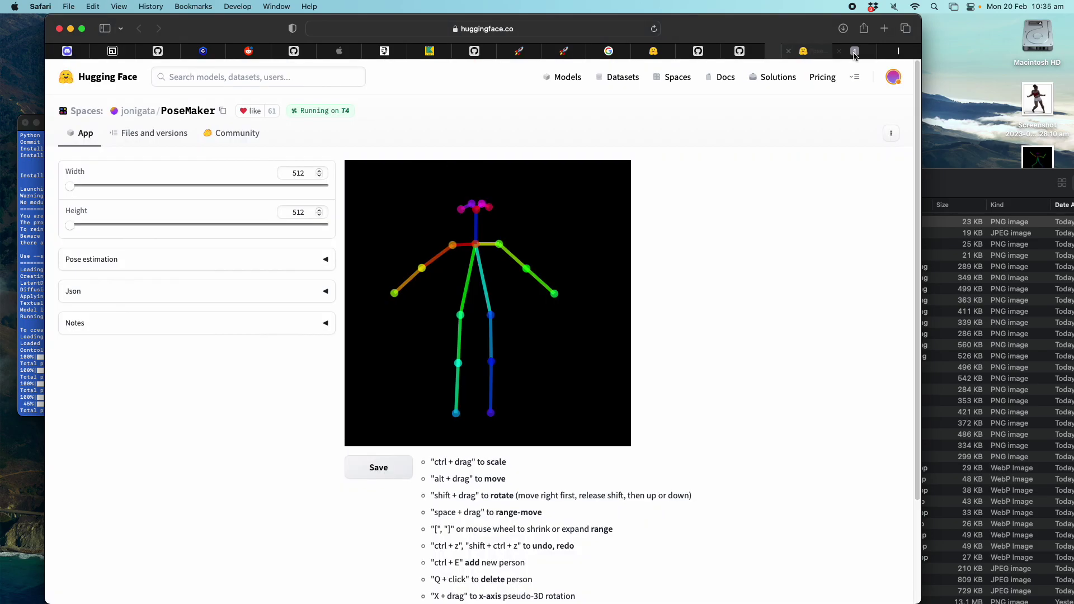
pyautogui.click(855, 52)
pyautogui.click(801, 52)
pyautogui.moveTo(531, 268); pyautogui.dragTo(546, 247)
pyautogui.moveTo(415, 267); pyautogui.dragTo(390, 249)
# - Lower the figure's neck joint toward the hips
pyautogui.scroll(-3, 650, 446)
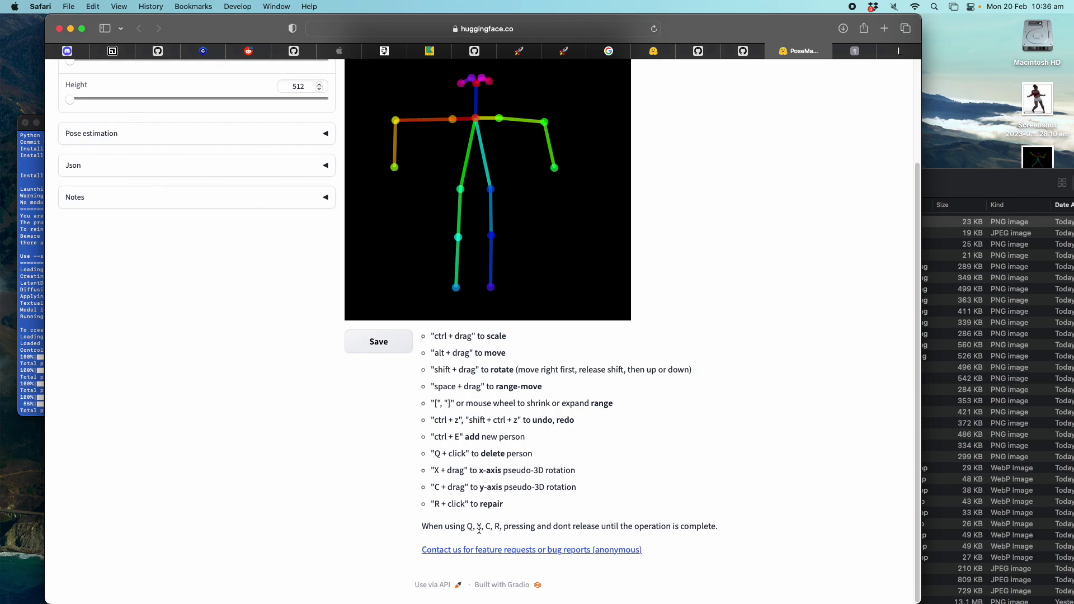
pyautogui.scroll(1, 517, 483)
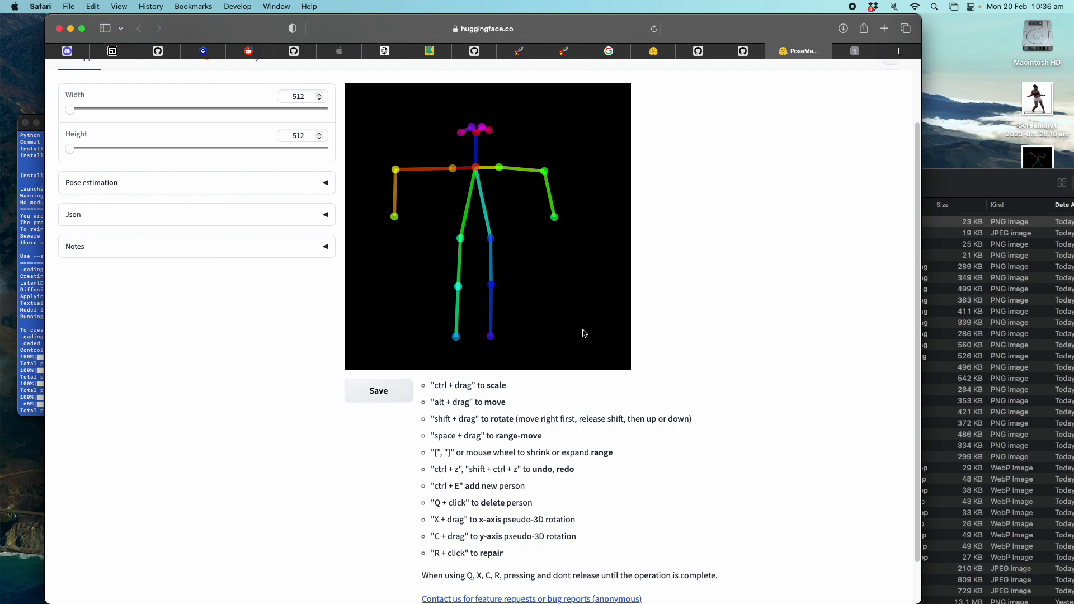
pyautogui.scroll(-1, 585, 334)
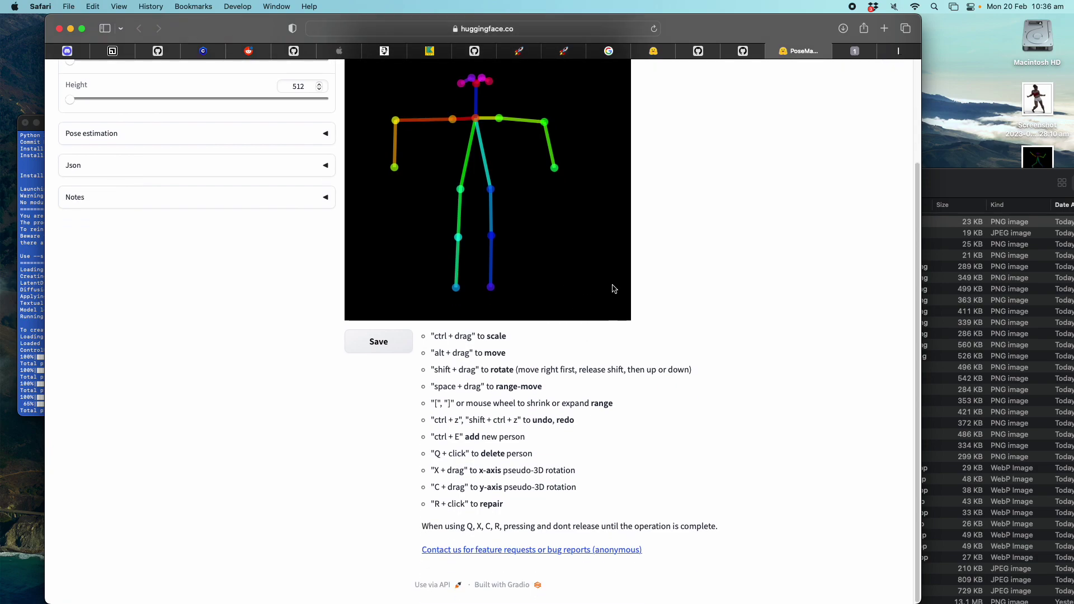
pyautogui.scroll(3, 683, 227)
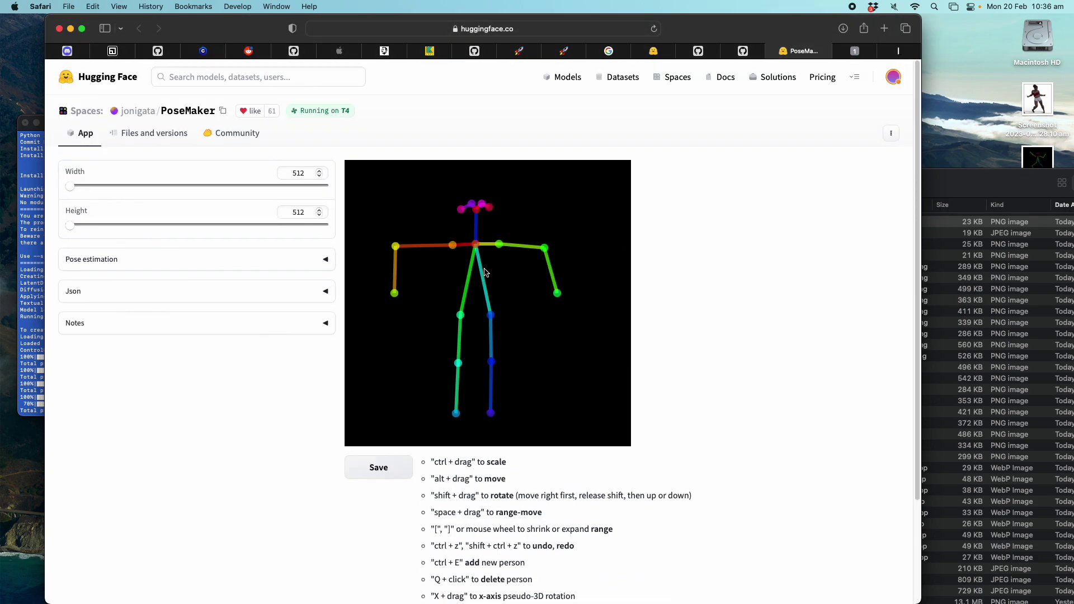
pyautogui.moveTo(475, 245)
pyautogui.mouseDown()
pyautogui.moveTo(488, 258)
pyautogui.moveTo(480, 264)
pyautogui.mouseUp()
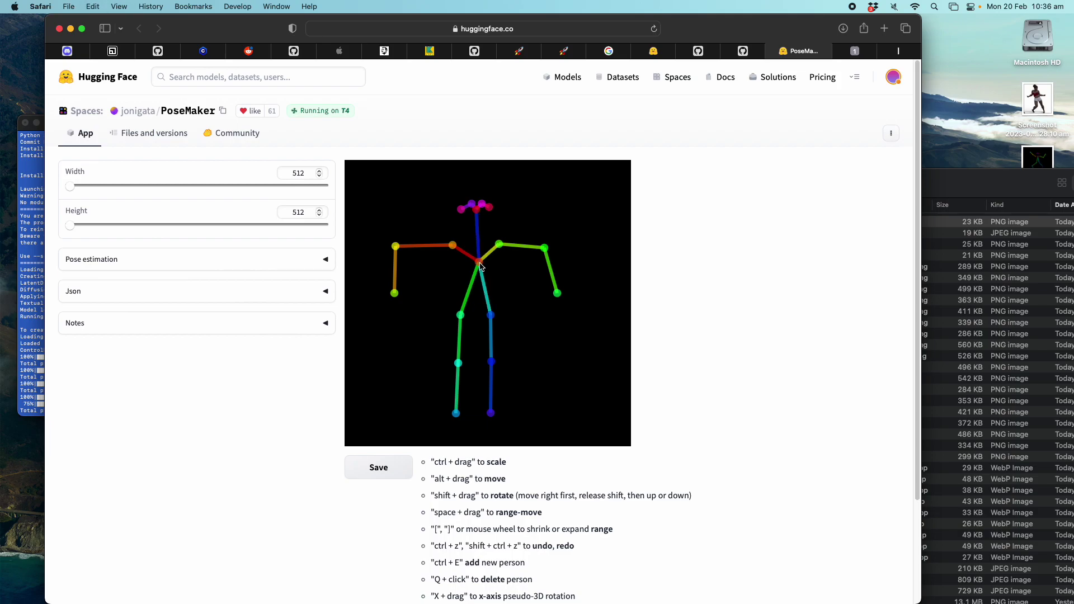
# - Move the right hand joint down and readjust the right elbow
pyautogui.scroll(-3, 480, 266)
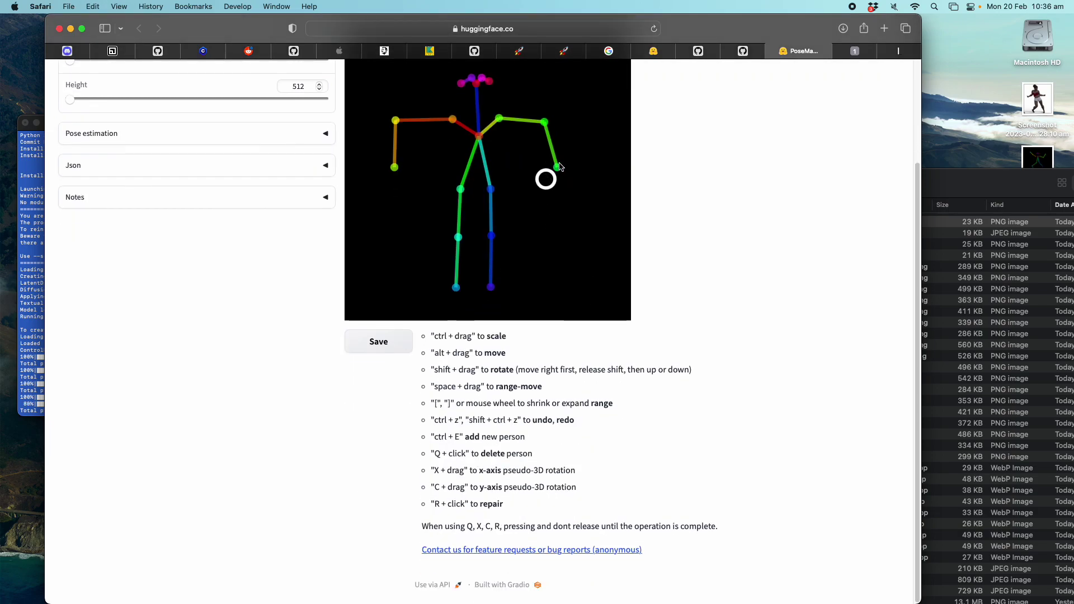
pyautogui.moveTo(559, 166)
pyautogui.mouseDown()
pyautogui.moveTo(559, 178)
pyautogui.moveTo(557, 158)
pyautogui.moveTo(563, 168)
pyautogui.mouseUp()
pyautogui.scroll(5, 625, 197)
pyautogui.scroll(-5, 556, 182)
pyautogui.scroll(3, 647, 205)
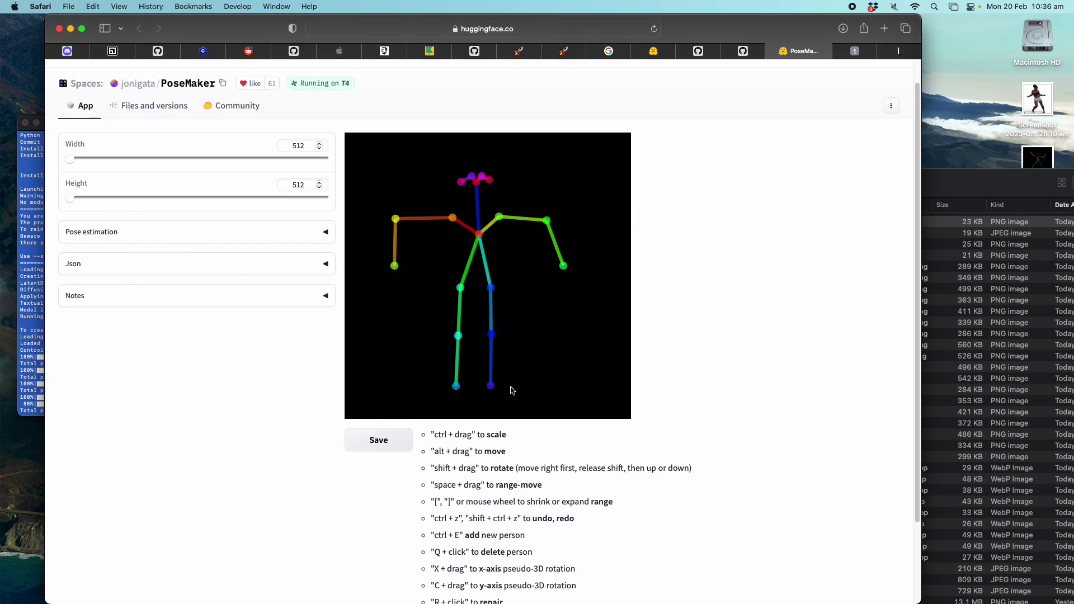
pyautogui.rightClick(533, 350)
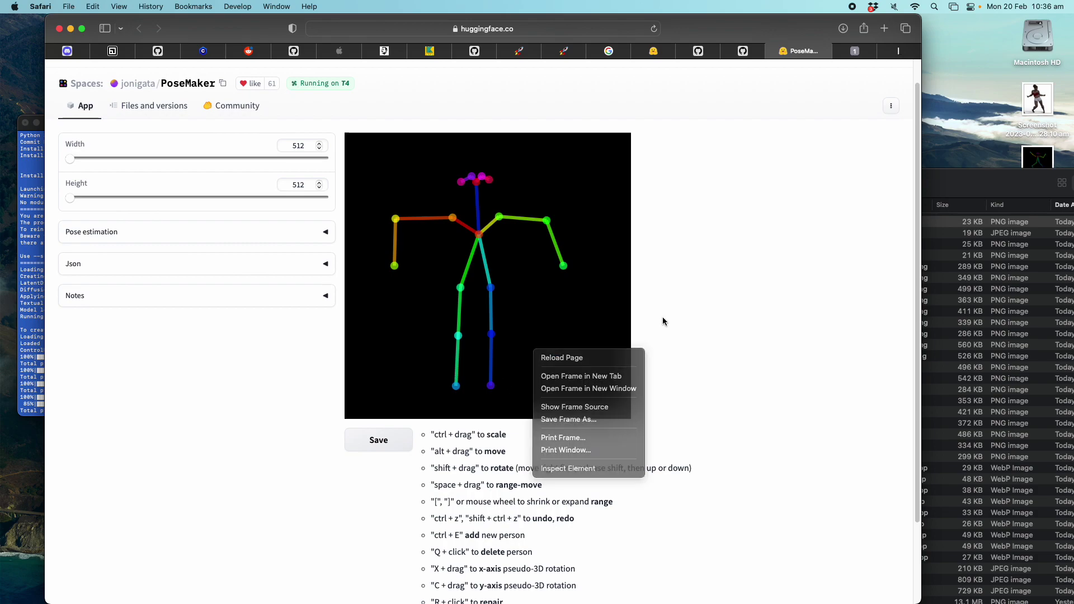
pyautogui.click(683, 400)
pyautogui.scroll(-3, 683, 401)
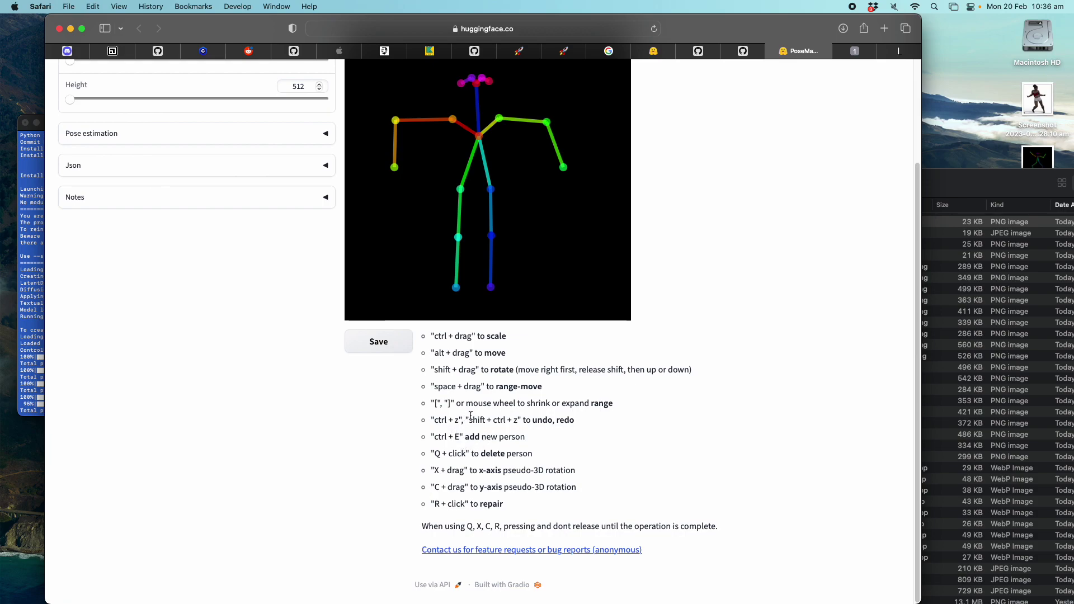
pyautogui.moveTo(547, 269); pyautogui.dragTo(539, 243)
# - Bend the figure's legs, repositioning both knees and ankles lower and outward
pyautogui.click(537, 137)
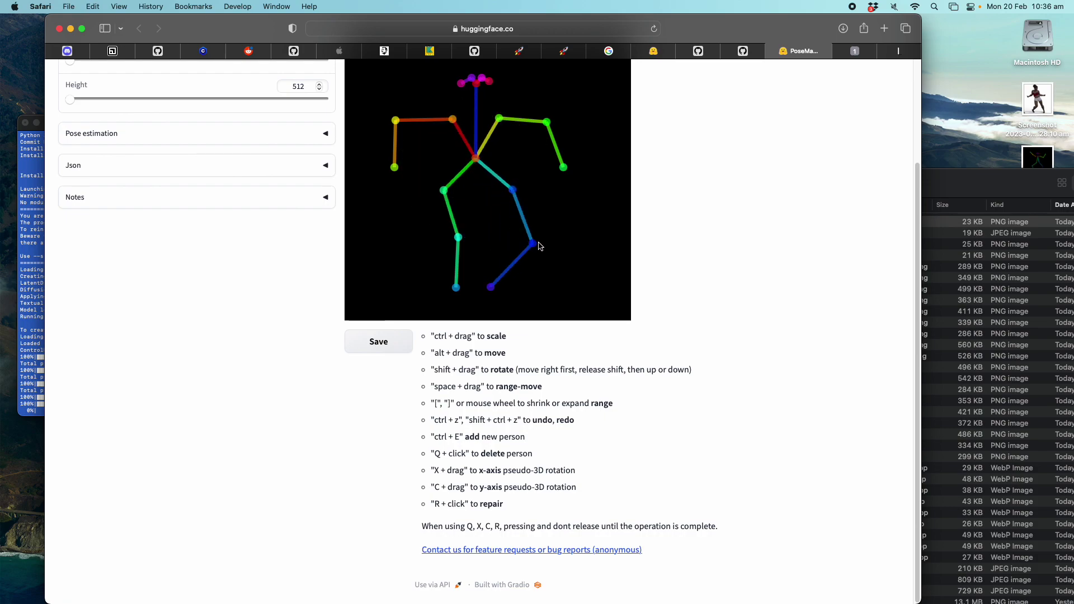
pyautogui.moveTo(456, 288); pyautogui.dragTo(474, 238)
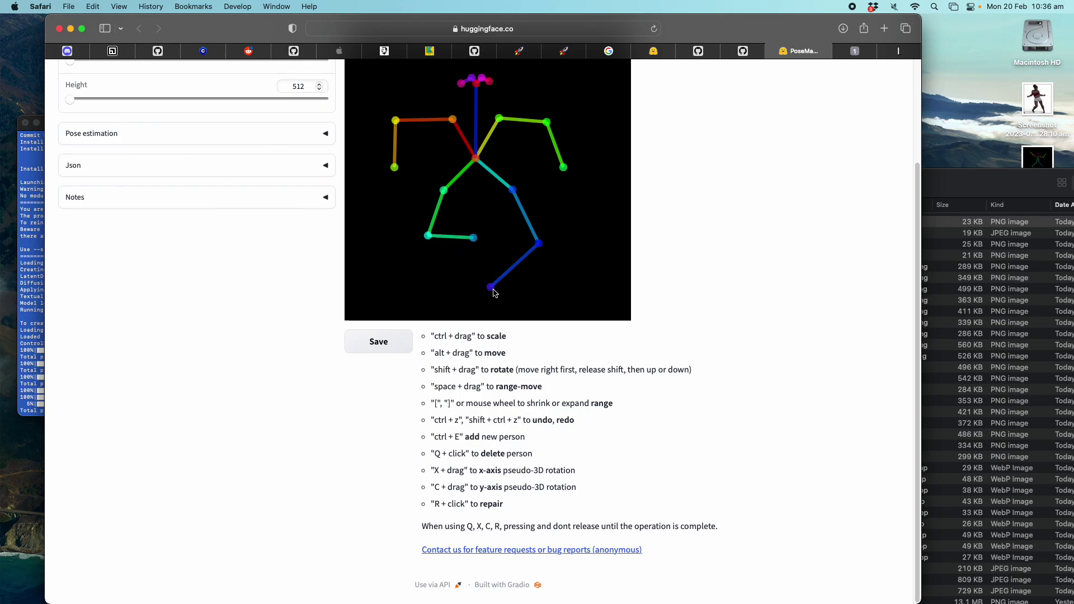
pyautogui.moveTo(491, 288); pyautogui.dragTo(527, 195)
pyautogui.moveTo(457, 195); pyautogui.dragTo(458, 193)
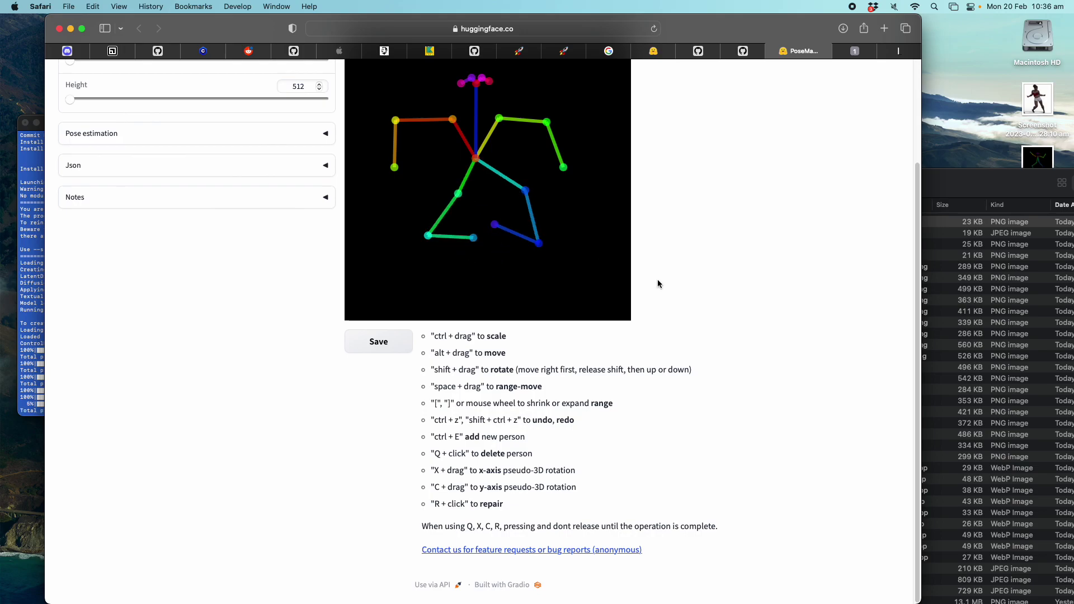
pyautogui.scroll(5, 560, 274)
pyautogui.moveTo(429, 363); pyautogui.dragTo(460, 389)
pyautogui.moveTo(496, 352); pyautogui.dragTo(495, 385)
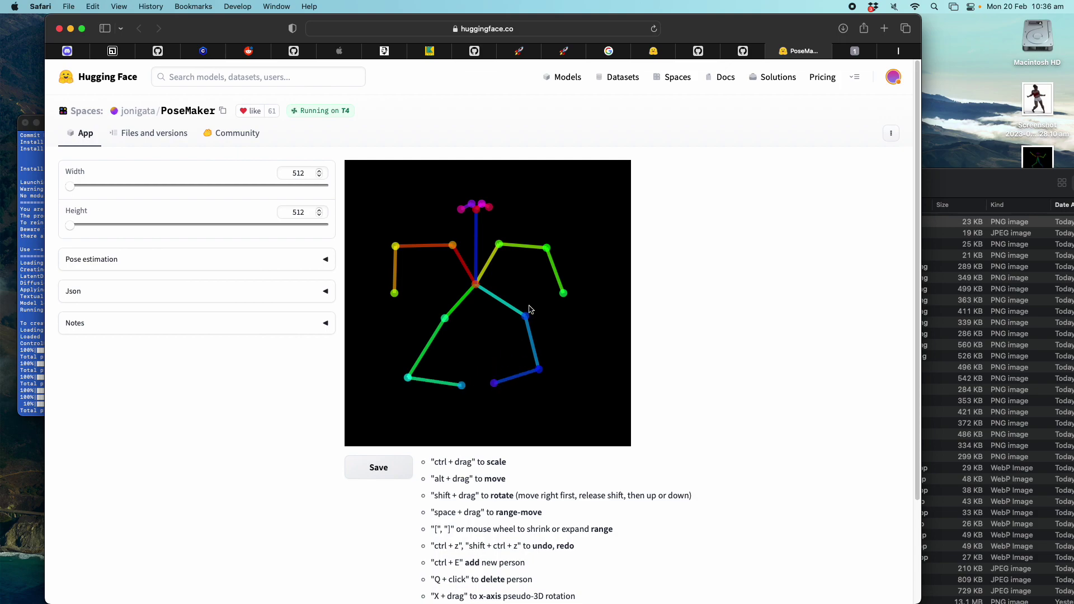
pyautogui.moveTo(527, 316); pyautogui.dragTo(523, 329)
pyautogui.moveTo(445, 319); pyautogui.dragTo(447, 337)
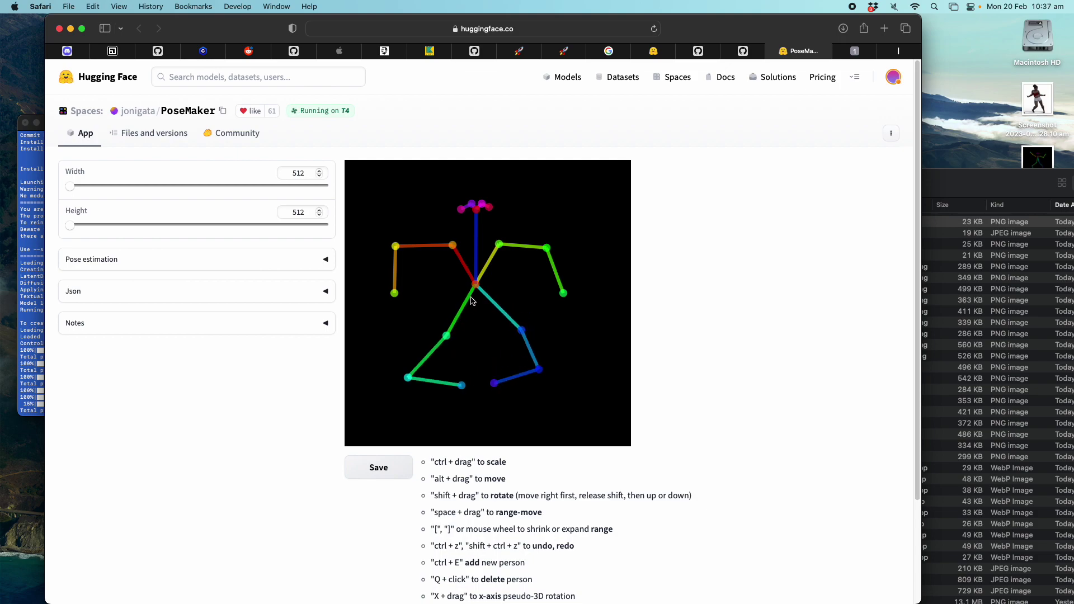
# - Adjust the neck, elbows, shoulders, head points and right hip, then save the pose as PNG
pyautogui.moveTo(476, 285); pyautogui.dragTo(481, 303)
pyautogui.moveTo(453, 246); pyautogui.dragTo(553, 245)
pyautogui.moveTo(564, 294); pyautogui.dragTo(570, 296)
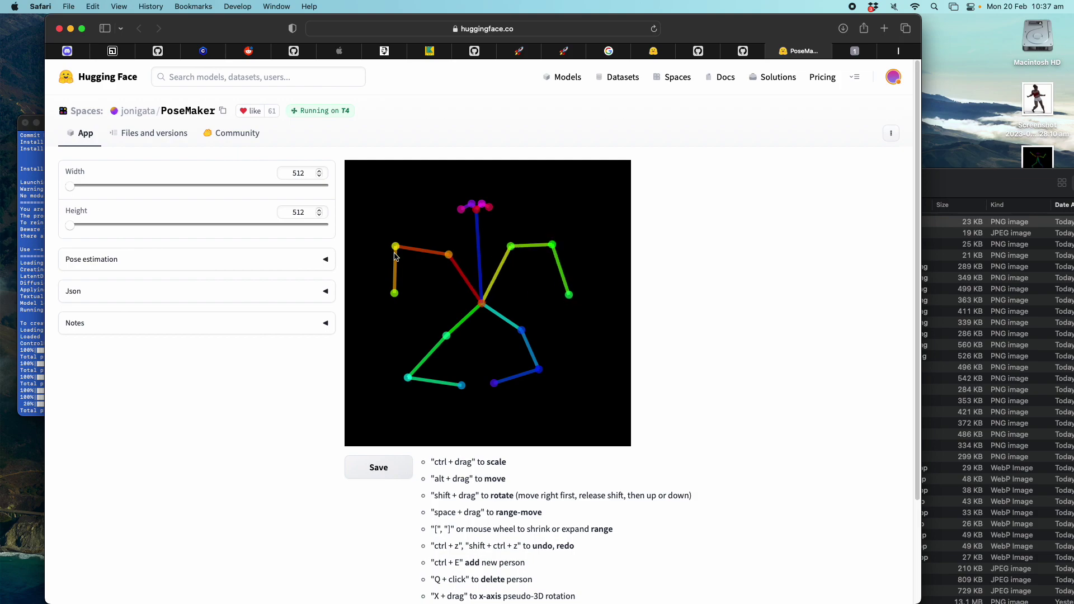
pyautogui.moveTo(396, 247); pyautogui.dragTo(387, 322)
pyautogui.moveTo(446, 263); pyautogui.dragTo(427, 262)
pyautogui.moveTo(508, 251); pyautogui.dragTo(518, 258)
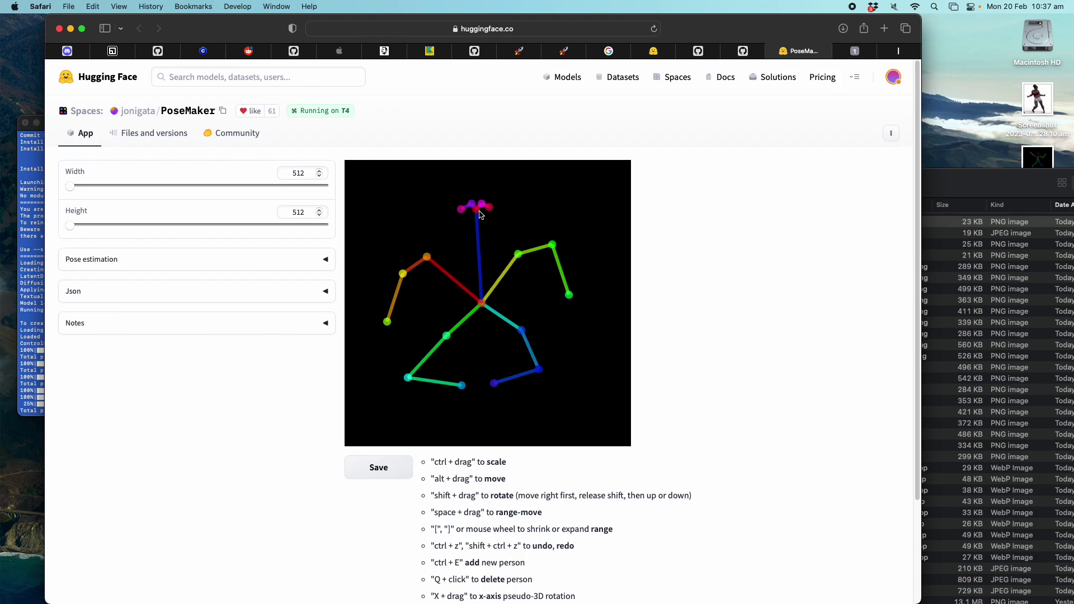
pyautogui.moveTo(471, 204)
pyautogui.mouseDown()
pyautogui.moveTo(468, 189)
pyautogui.moveTo(484, 188)
pyautogui.moveTo(497, 208)
pyautogui.moveTo(485, 218)
pyautogui.mouseUp()
pyautogui.moveTo(482, 302); pyautogui.dragTo(481, 289)
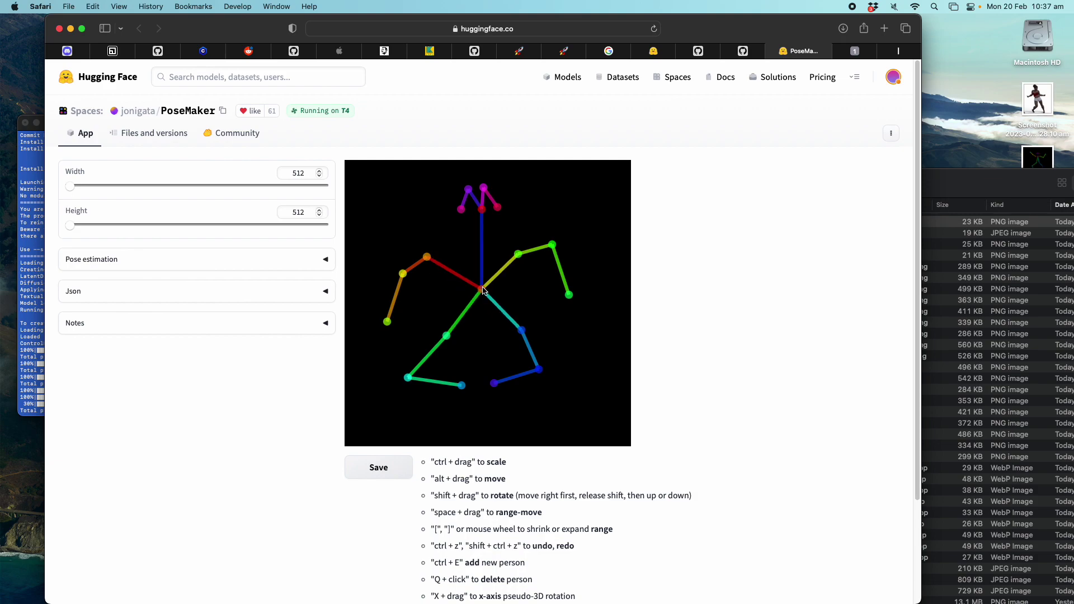
pyautogui.moveTo(521, 331); pyautogui.dragTo(526, 331)
pyautogui.moveTo(538, 369); pyautogui.dragTo(507, 390)
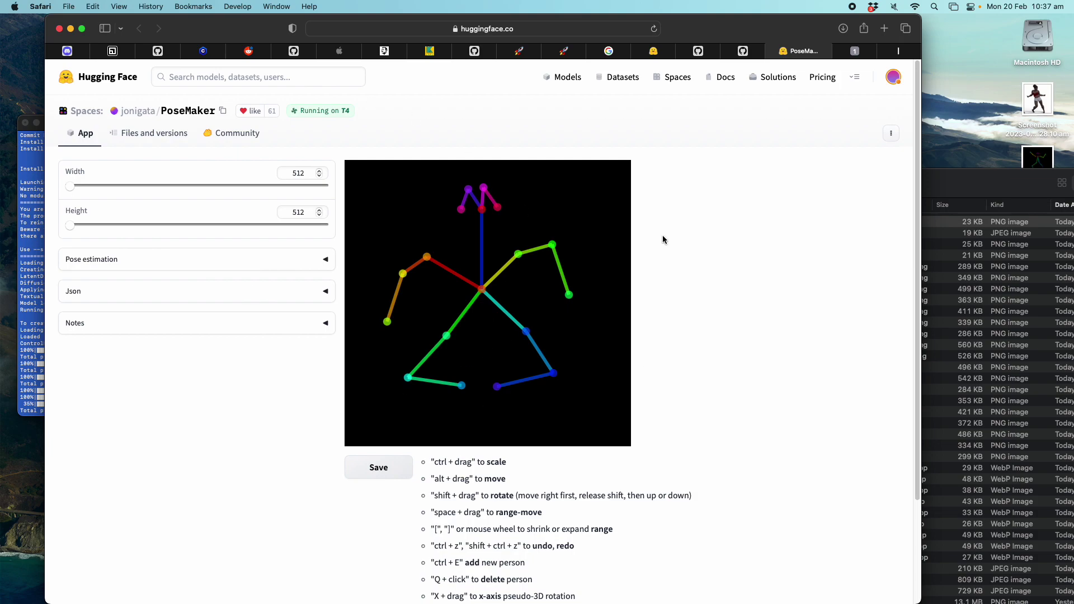
pyautogui.click(370, 466)
# - Return to the Stable Diffusion generation and open its txt2img-images output folder
pyautogui.click(842, 57)
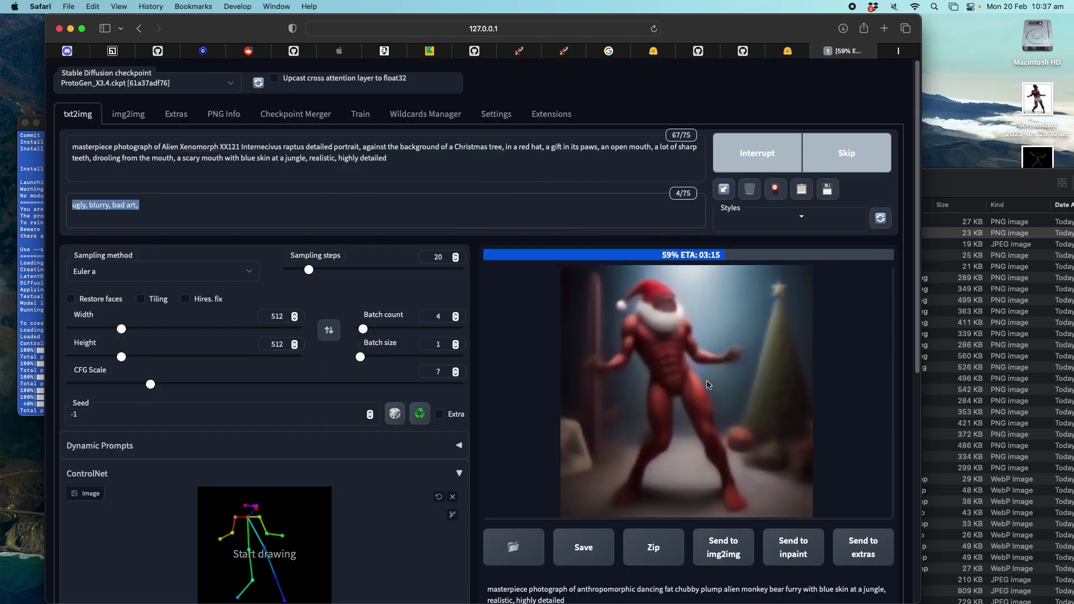
pyautogui.scroll(-5, 687, 403)
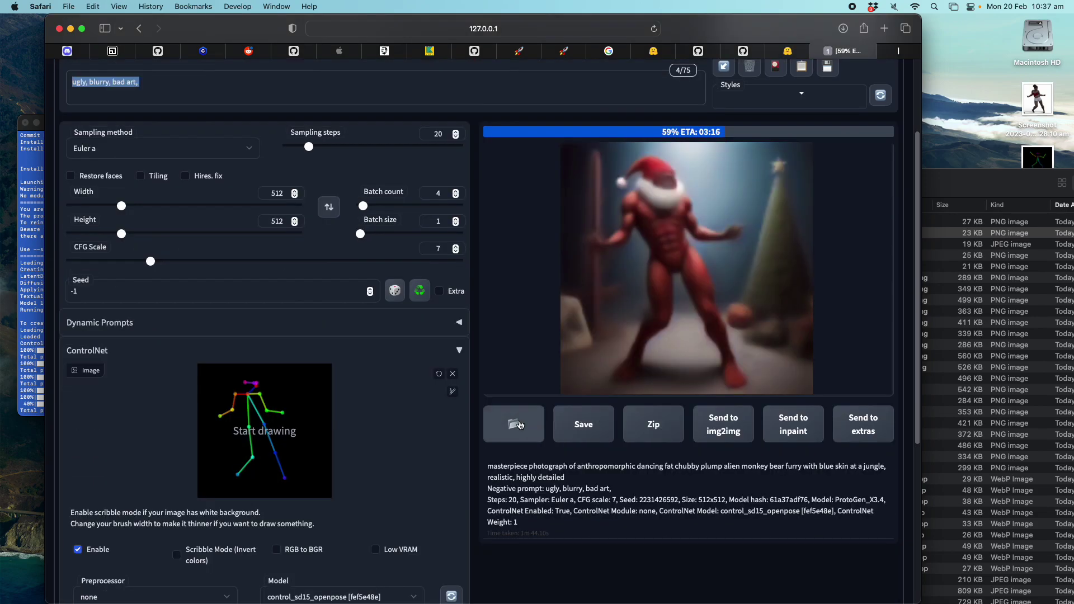
pyautogui.click(519, 425)
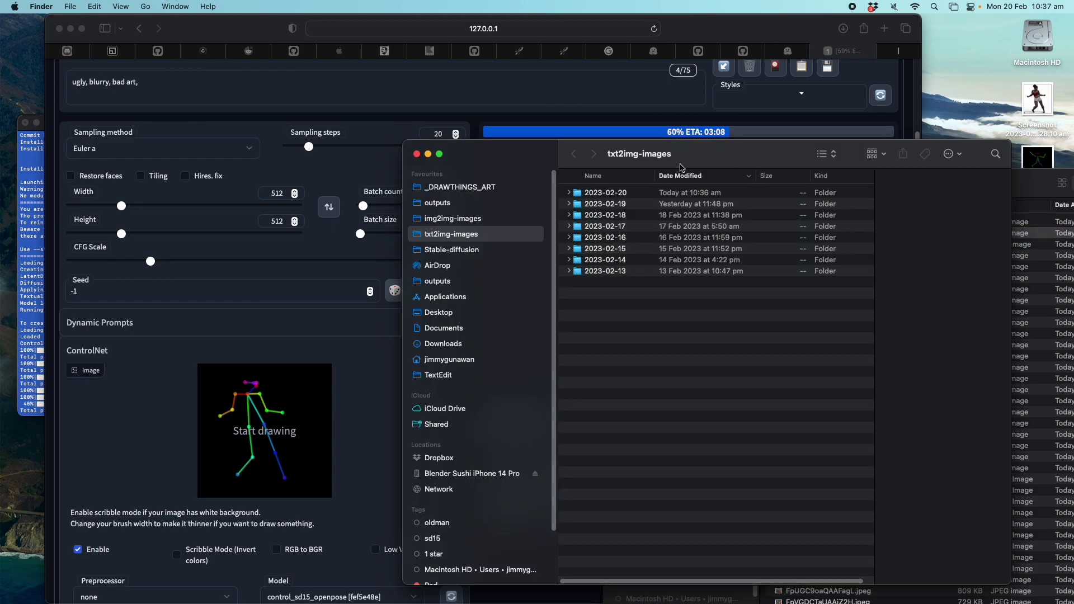
# - Quick Look through the 2023-02-20 images, from 00019-147331270.png to the blue monkey and back
pyautogui.doubleClick(618, 194)
pyautogui.click(622, 194)
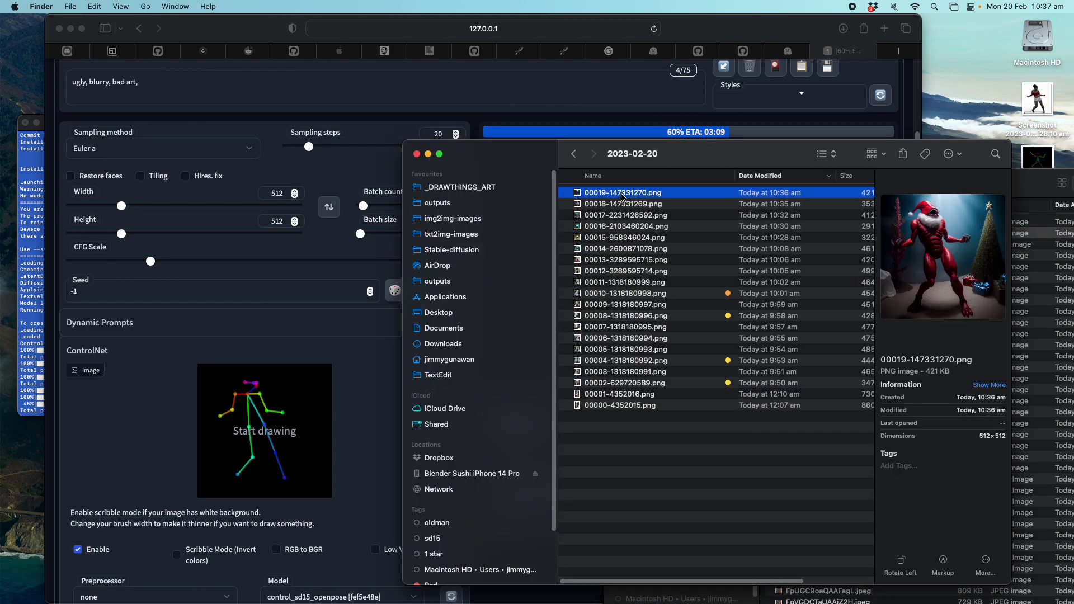
pyautogui.press('space')
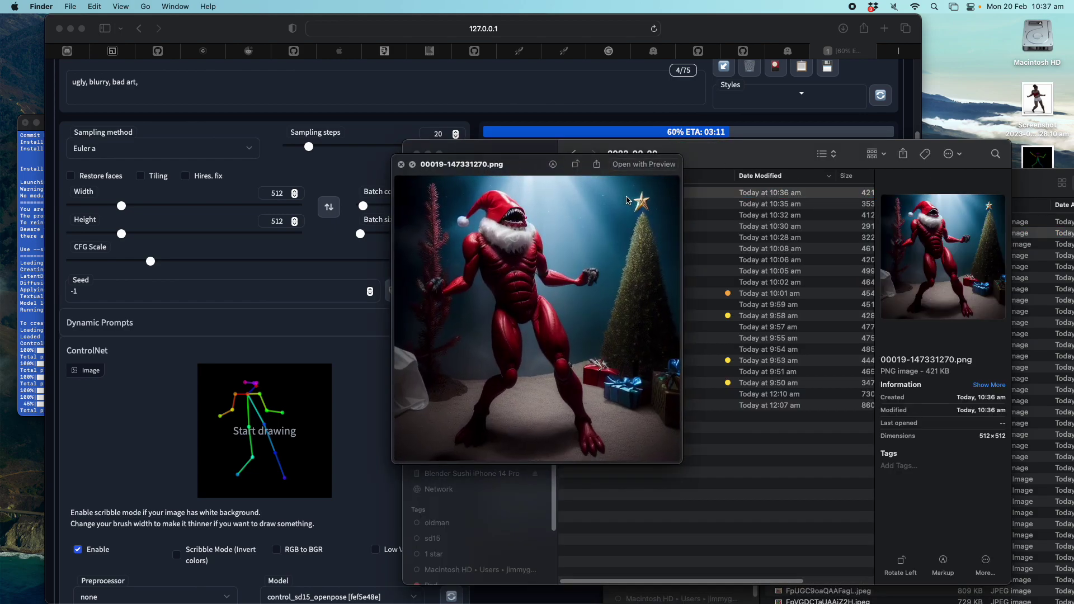
pyautogui.press('Down')
pyautogui.press('Down')
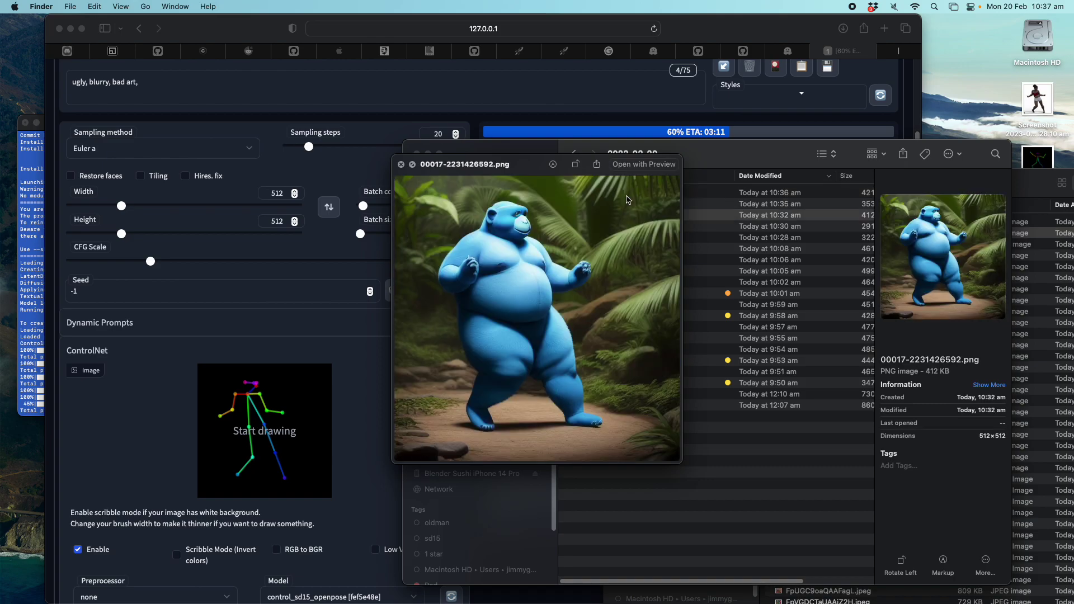
pyautogui.press('Down')
pyautogui.press('Down')
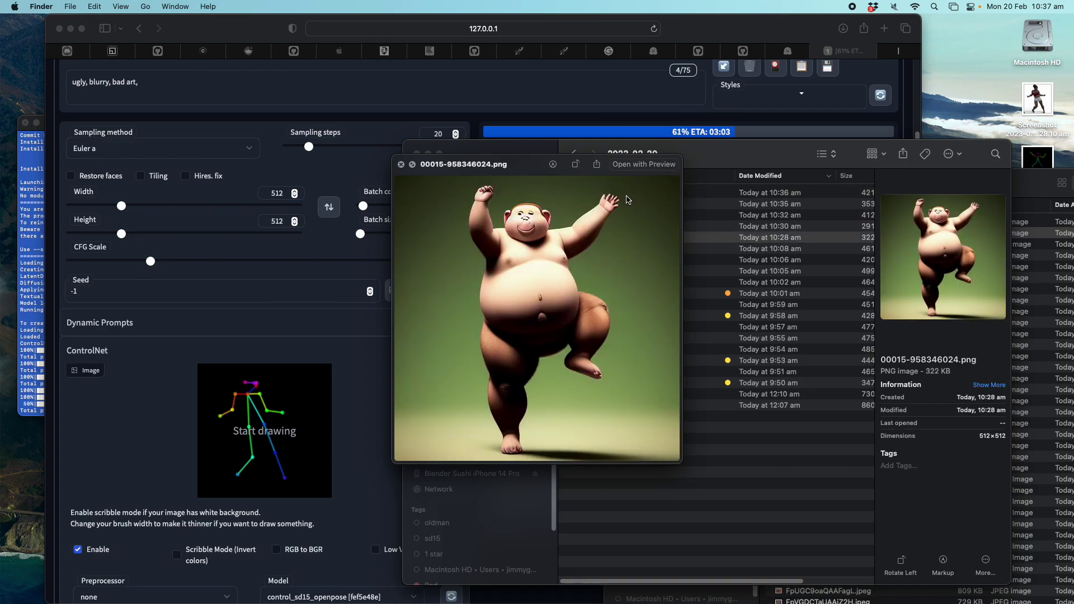
pyautogui.press('Up')
pyautogui.press('Up')
pyautogui.press('Up')
pyautogui.press('Up')
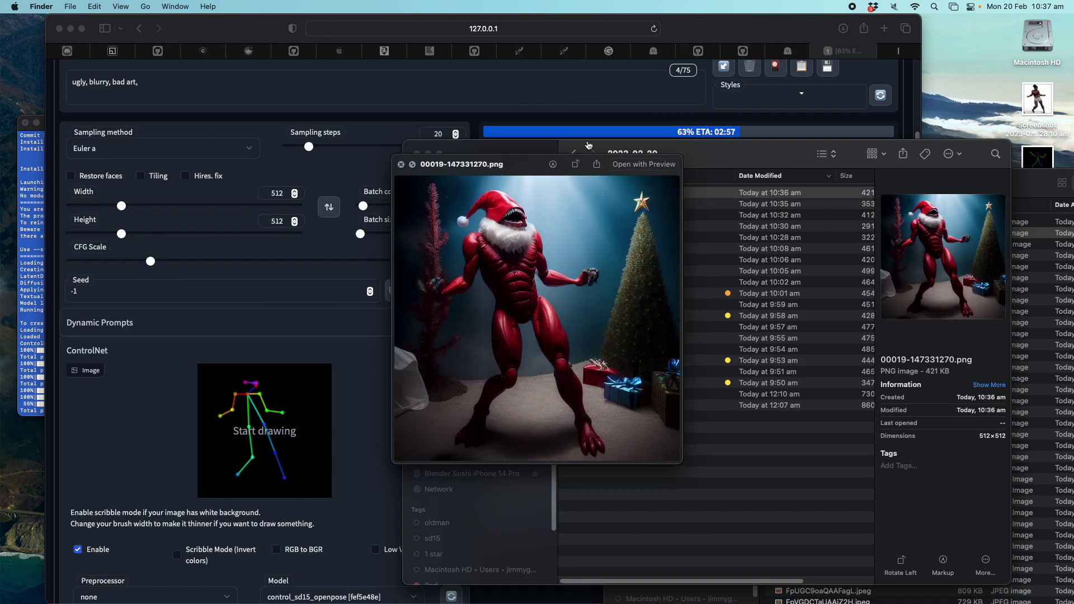
pyautogui.click(716, 33)
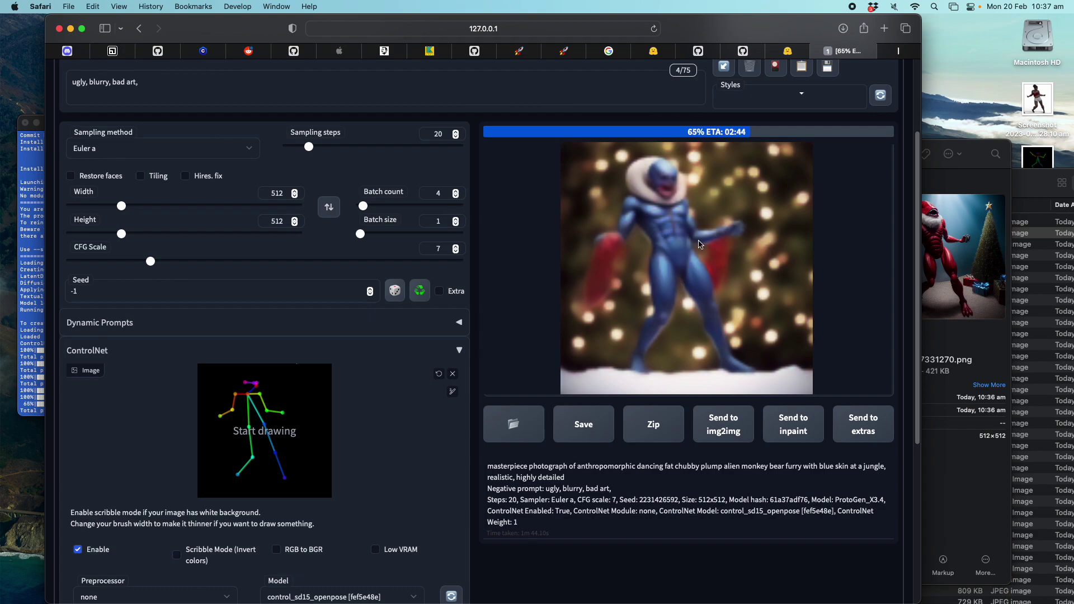
# - Nudge the browser window while rendering continues, then bring the Finder preview forward
pyautogui.moveTo(763, 28); pyautogui.dragTo(757, 31)
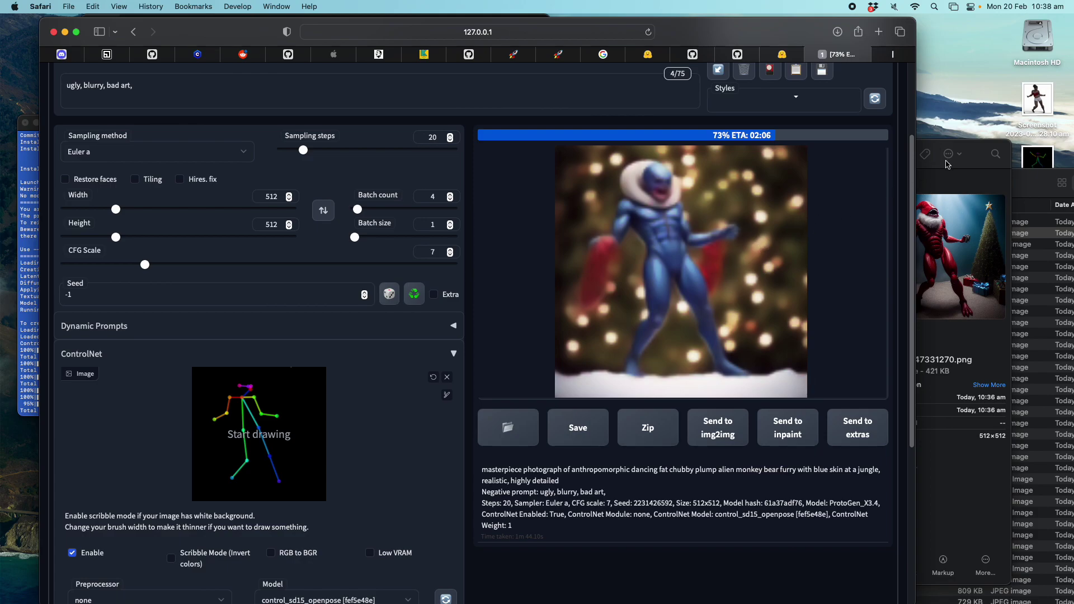
pyautogui.moveTo(949, 144); pyautogui.dragTo(867, 132)
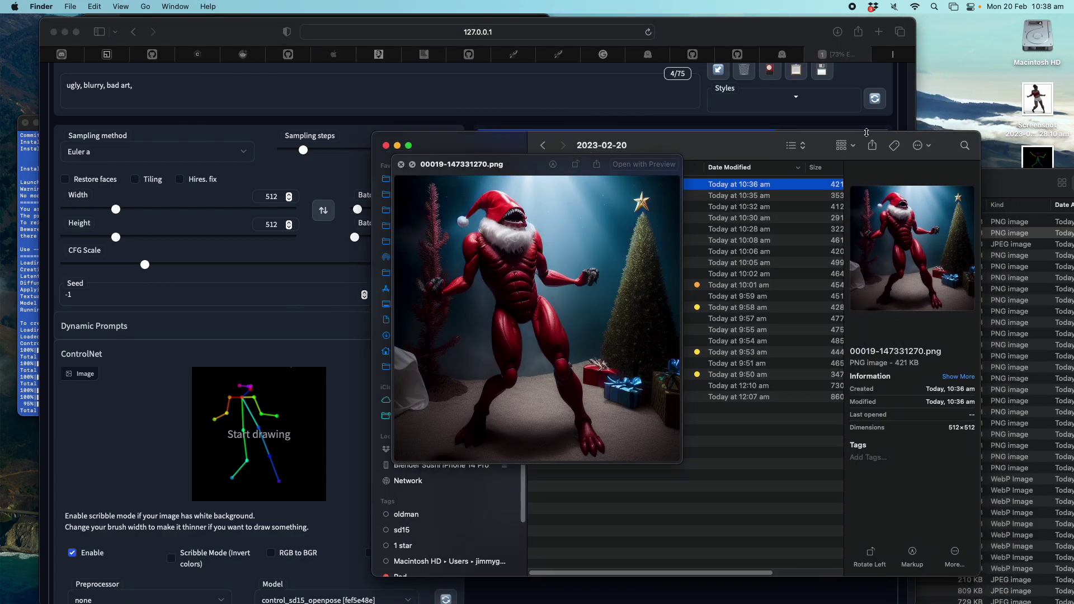
# - Preview 00020-147331271.png, the blue monster, and compare it with the red Santa xenomorph
pyautogui.click(401, 164)
pyautogui.press('Up')
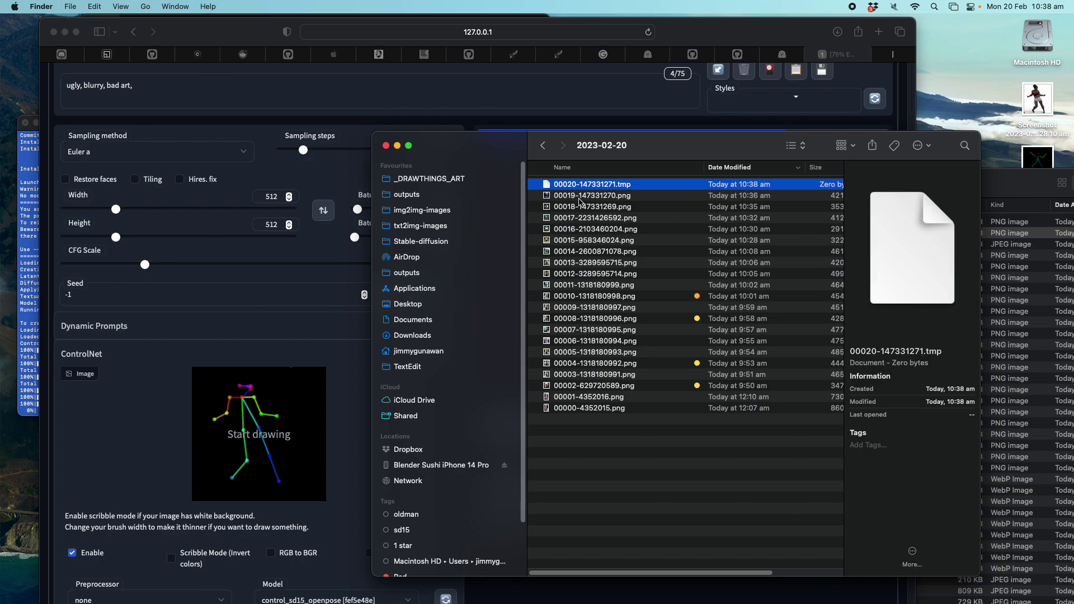
pyautogui.press('space')
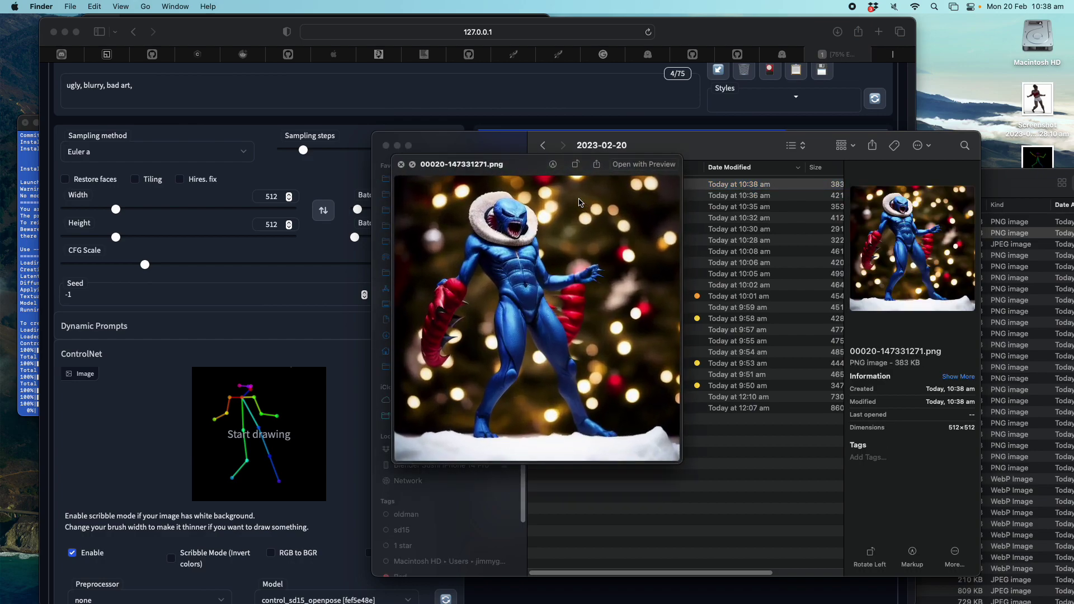
pyautogui.press('Down')
pyautogui.press('Down')
pyautogui.press('Down')
pyautogui.press('Down')
pyautogui.press('Down')
pyautogui.press('Down')
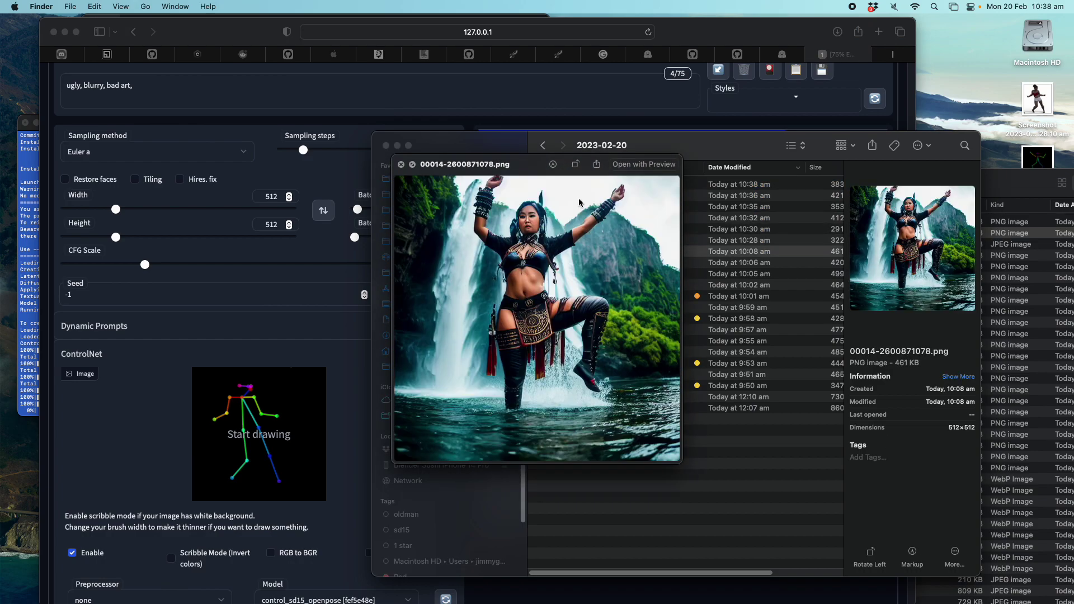
pyautogui.press('Up')
pyautogui.press('Up')
pyautogui.press('Up')
pyautogui.press('Up')
pyautogui.press('Up')
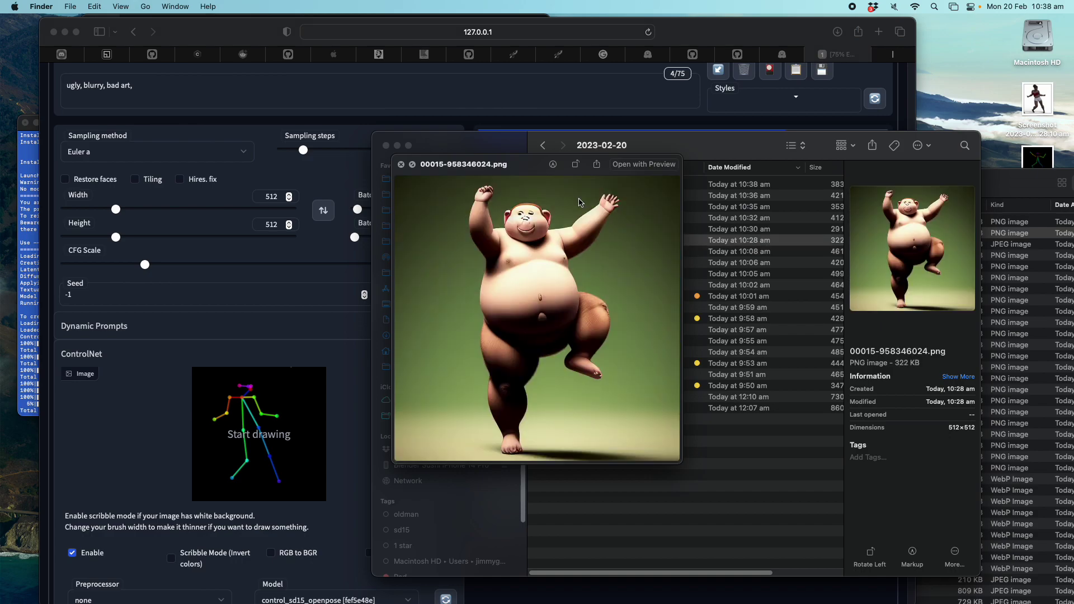
pyautogui.press('Up')
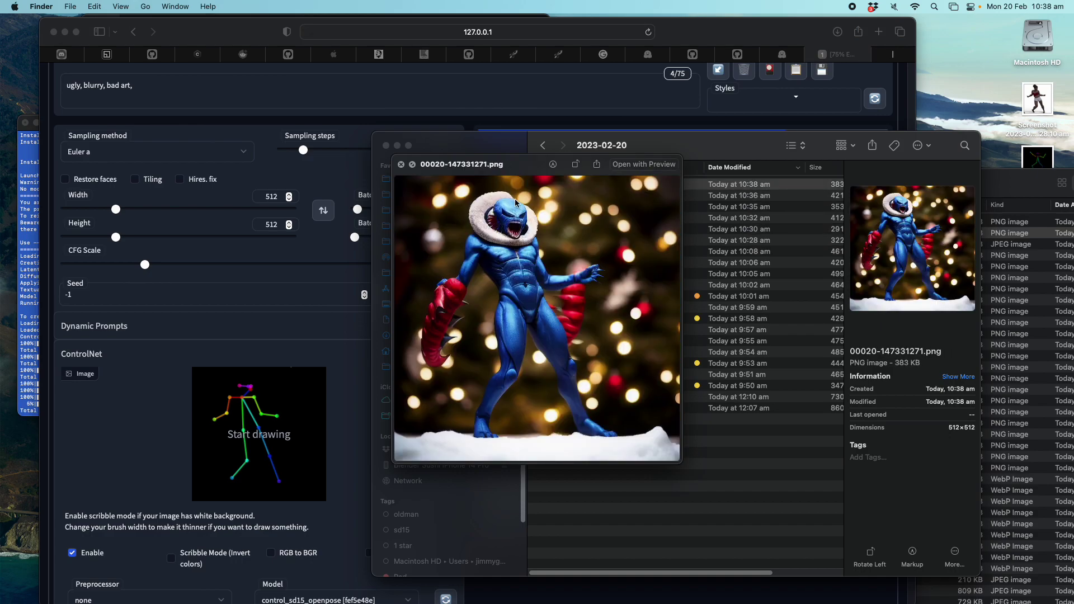
pyautogui.click(401, 163)
# - Lower one foot, pull the left knee up, and shift the other foot on the PoseMaker canvas
pyautogui.click(757, 70)
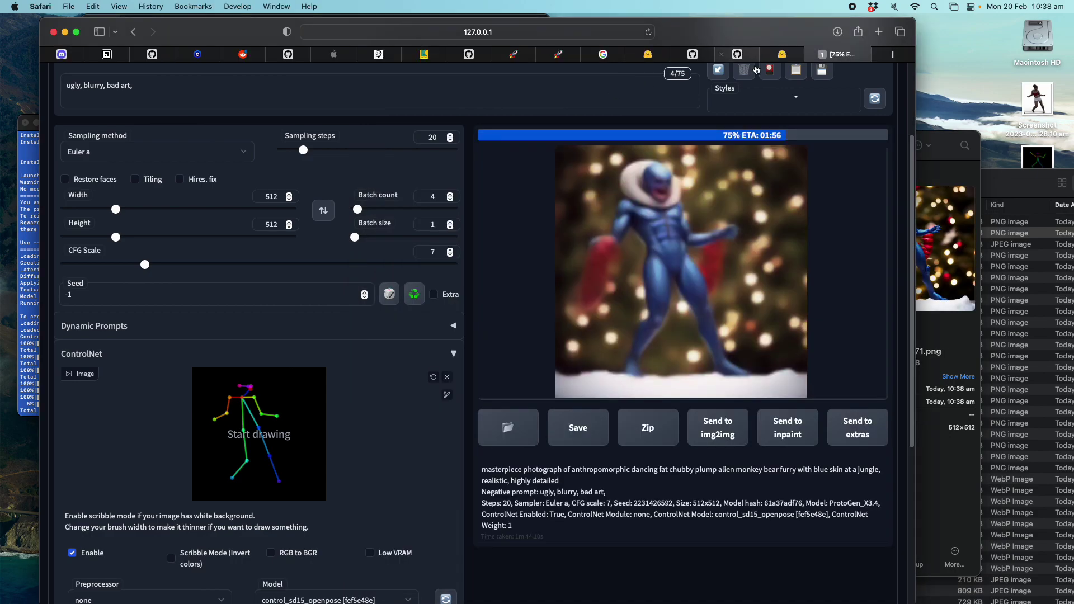
pyautogui.click(783, 54)
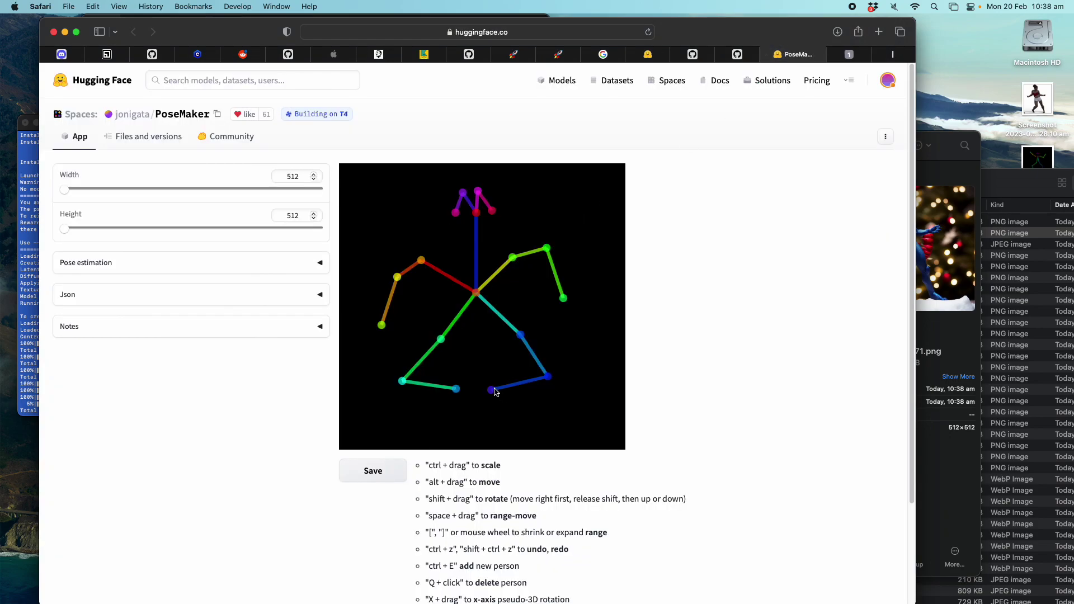
pyautogui.moveTo(495, 392); pyautogui.dragTo(494, 400)
pyautogui.moveTo(444, 338); pyautogui.dragTo(440, 329)
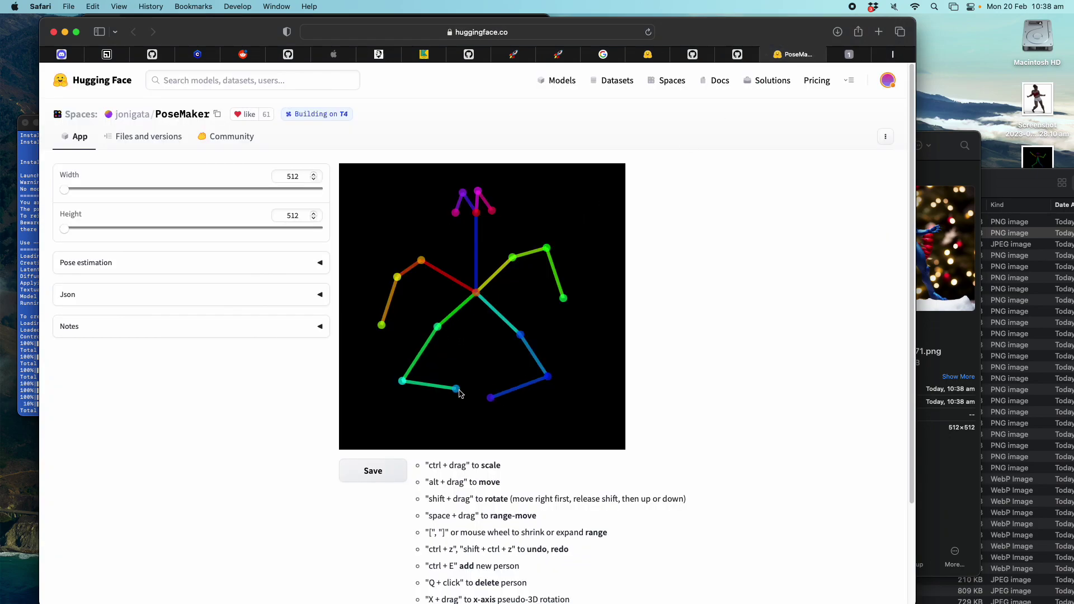
pyautogui.moveTo(460, 394); pyautogui.dragTo(486, 388)
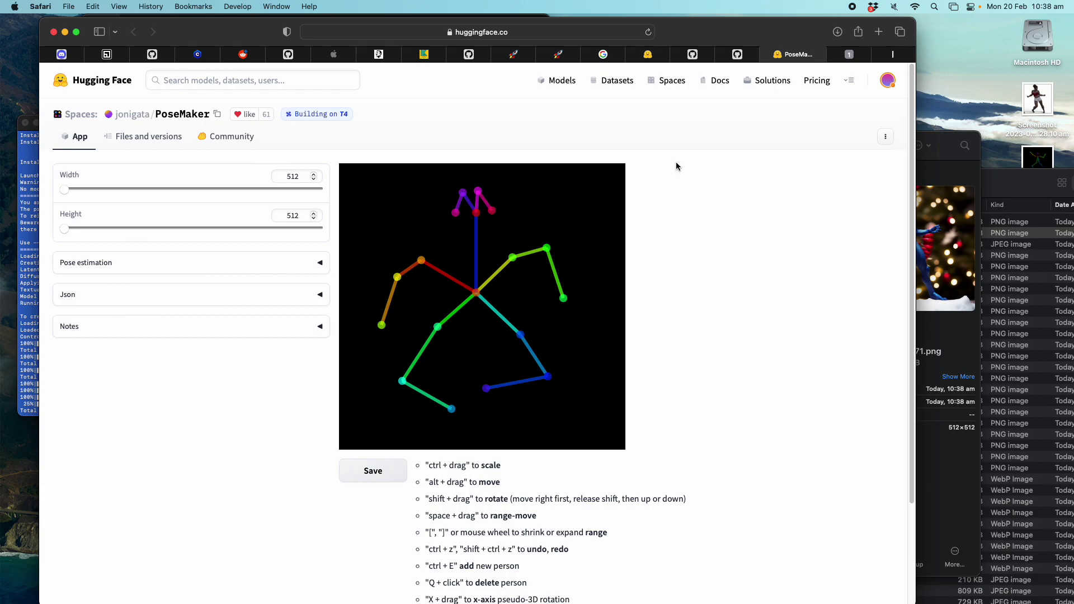
# - Browse the ControlNet README, sd-webui-controlnet repo, ControlNet model card and funny-poses image search
pyautogui.click(737, 54)
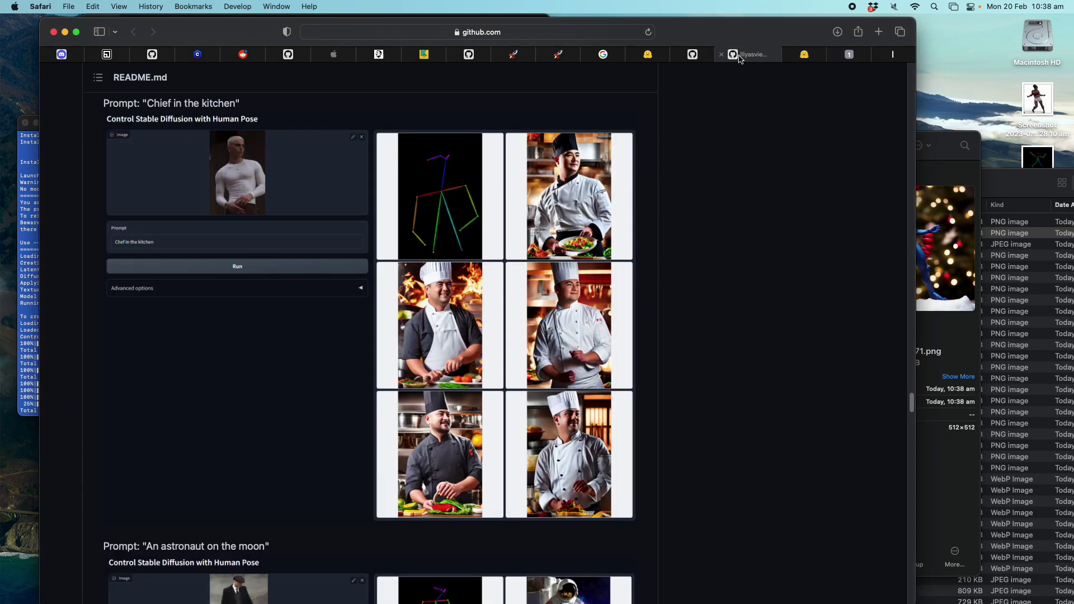
pyautogui.click(695, 55)
pyautogui.click(651, 56)
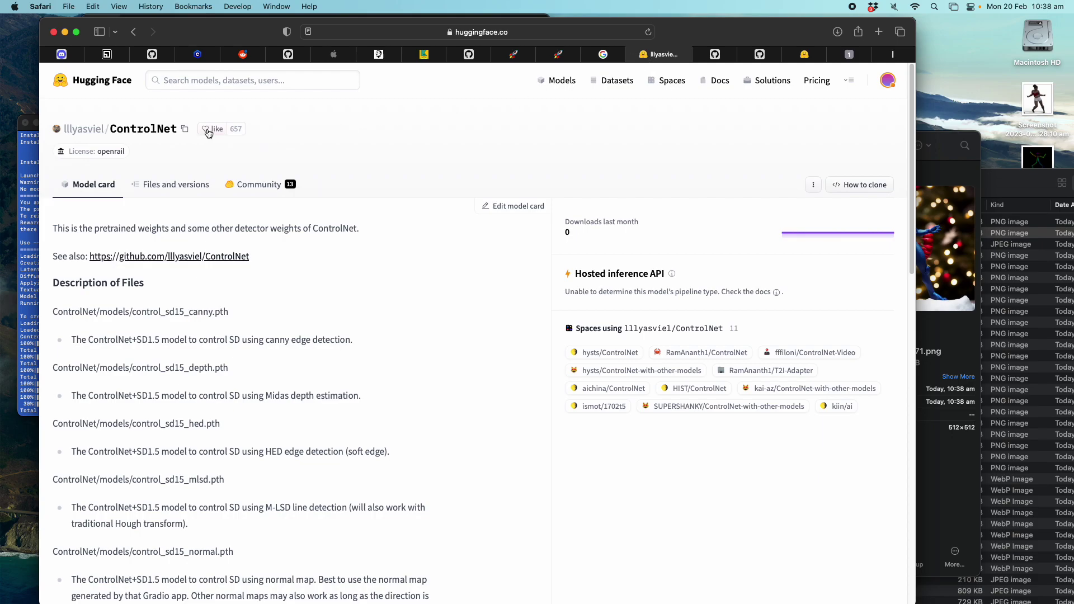
pyautogui.click(603, 54)
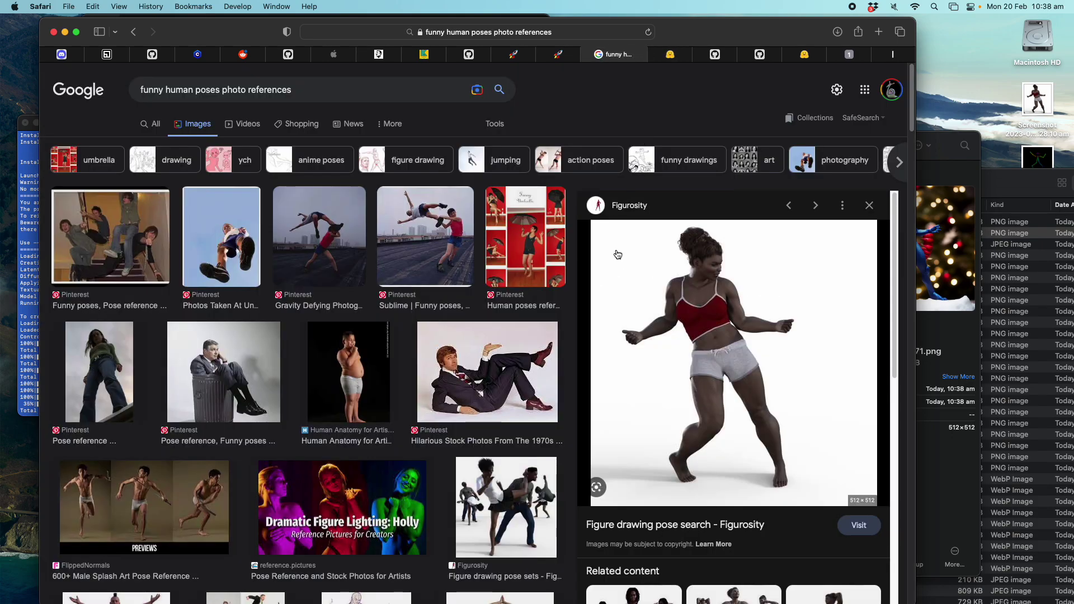
# - View the Replicate controlnet-pose demo and the jagilley profile, reopening it after closing it by mistake
pyautogui.click(564, 56)
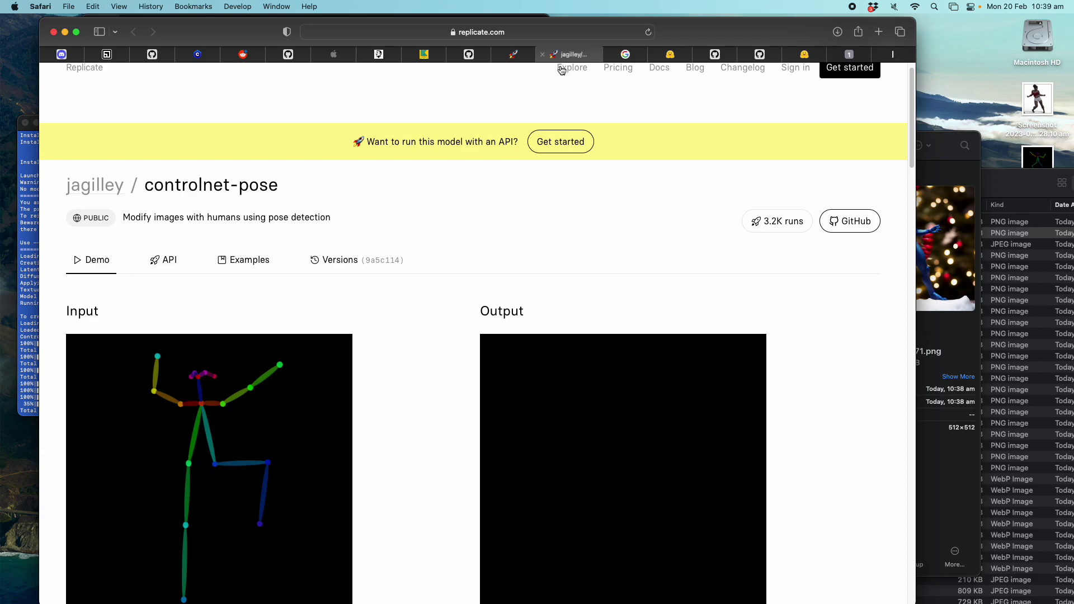
pyautogui.scroll(-5, 541, 242)
pyautogui.scroll(-5, 541, 242)
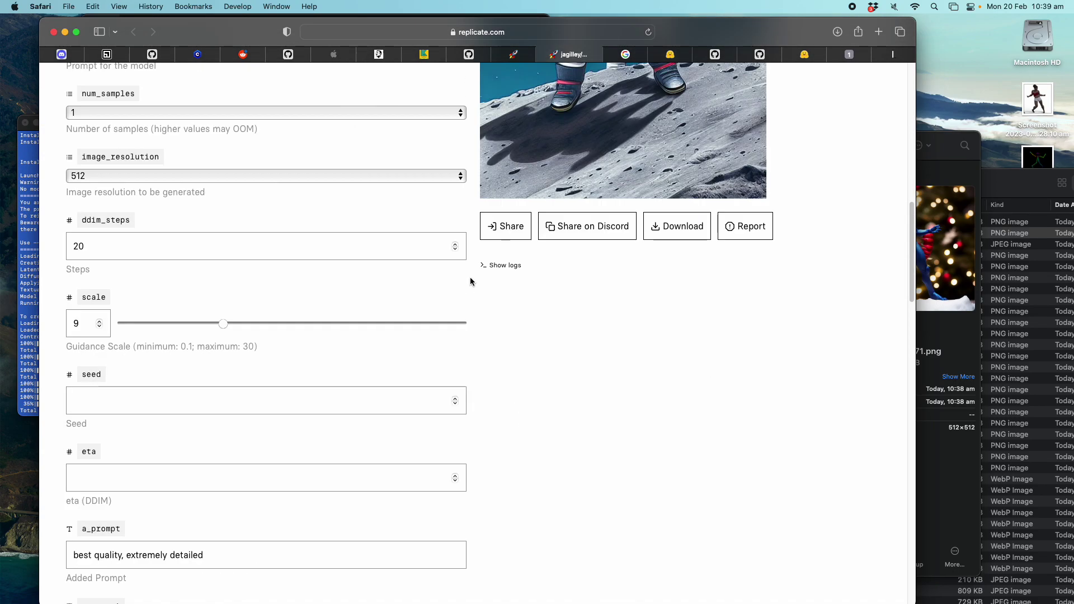
pyautogui.scroll(5, 470, 281)
pyautogui.click(522, 56)
pyautogui.click(497, 55)
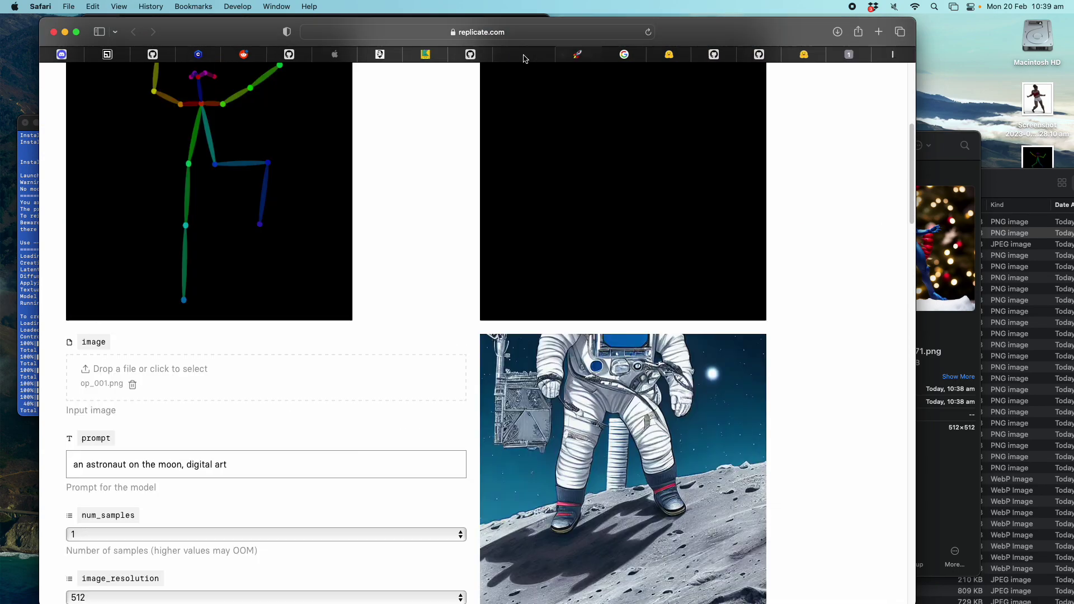
pyautogui.click(93, 6)
pyautogui.click(107, 21)
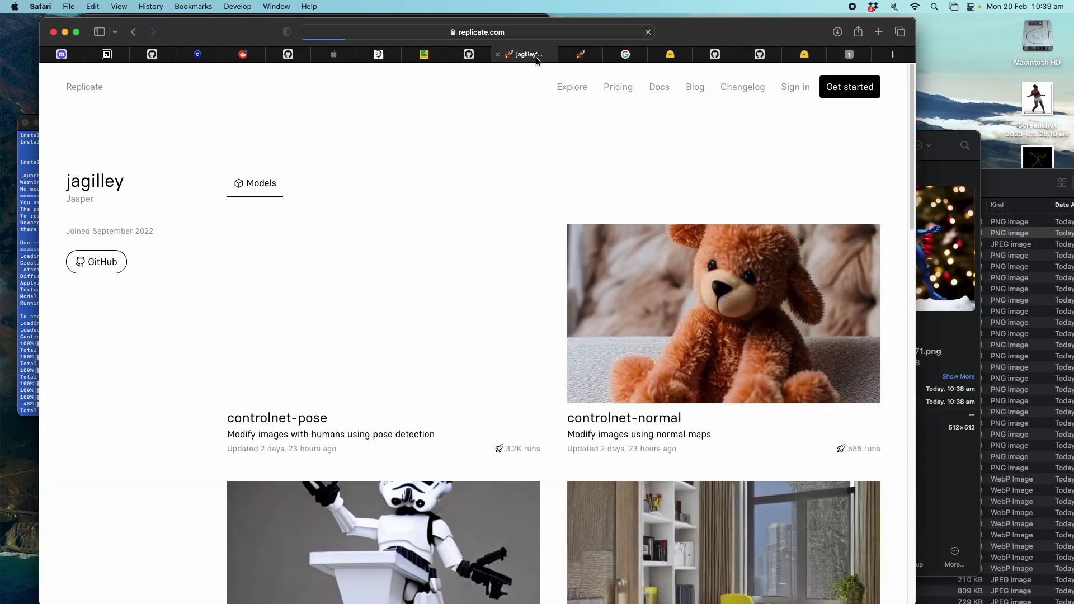
# - Scroll the jagilley profile, then pass back through the demo and image results to Stable Diffusion
pyautogui.scroll(-10, 528, 397)
pyautogui.scroll(-10, 537, 387)
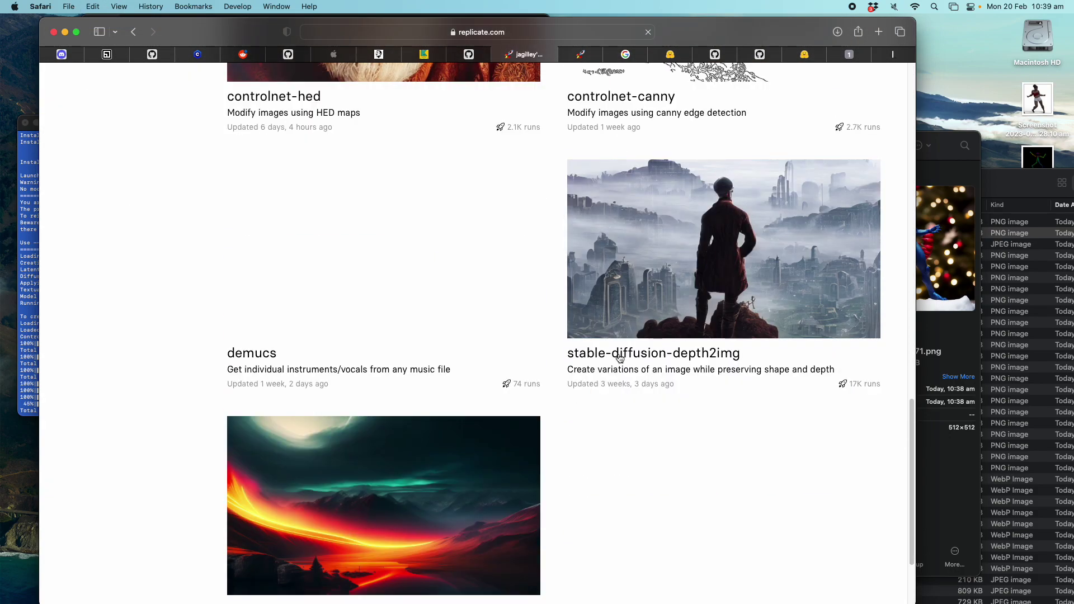
pyautogui.scroll(-3, 576, 375)
pyautogui.scroll(15, 554, 352)
pyautogui.scroll(5, 534, 333)
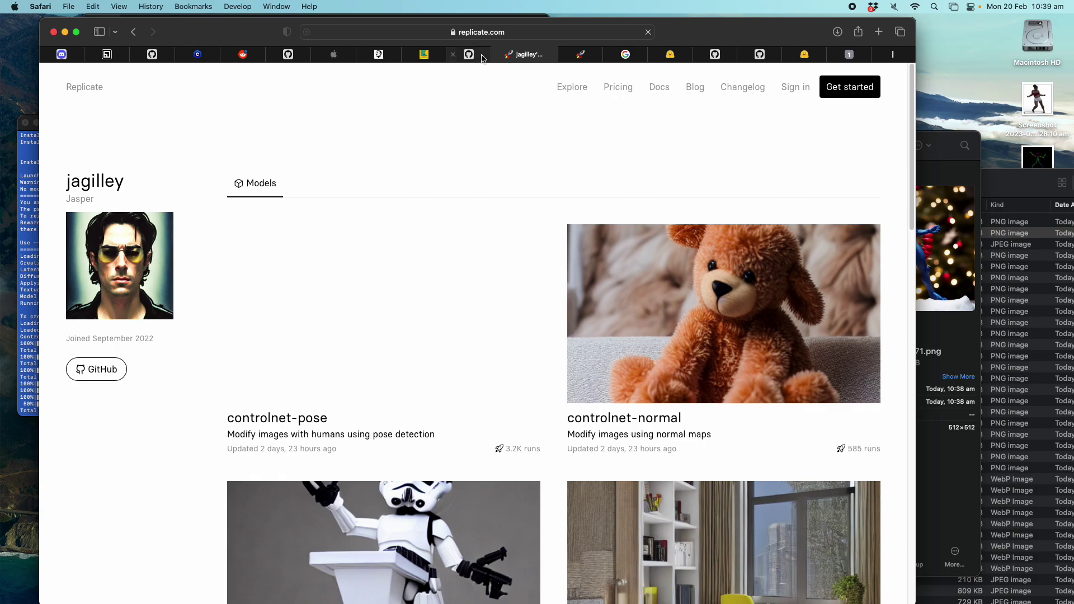
pyautogui.click(585, 59)
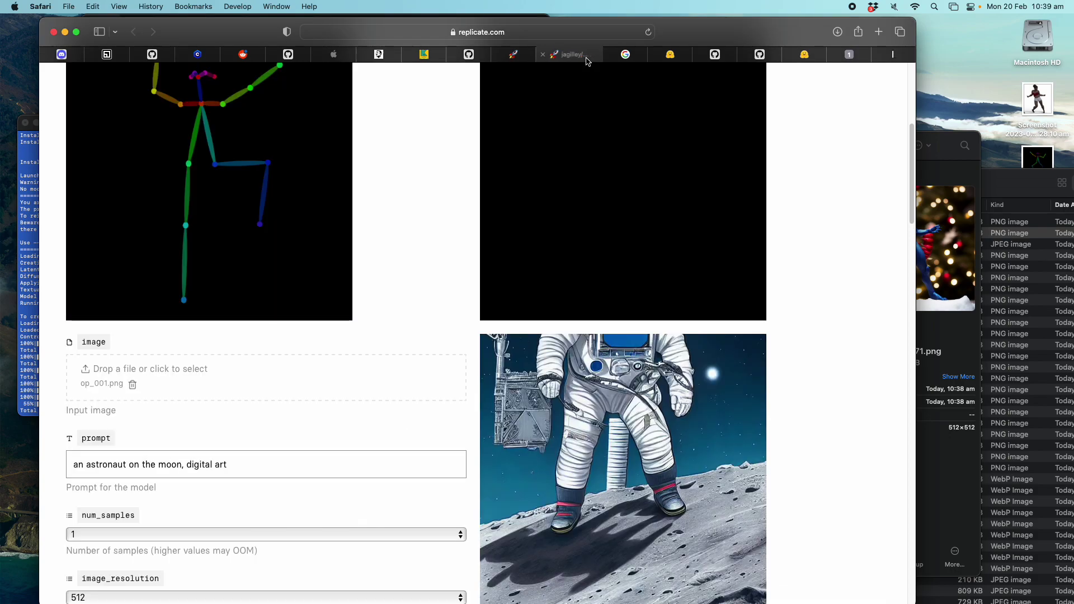
pyautogui.click(627, 58)
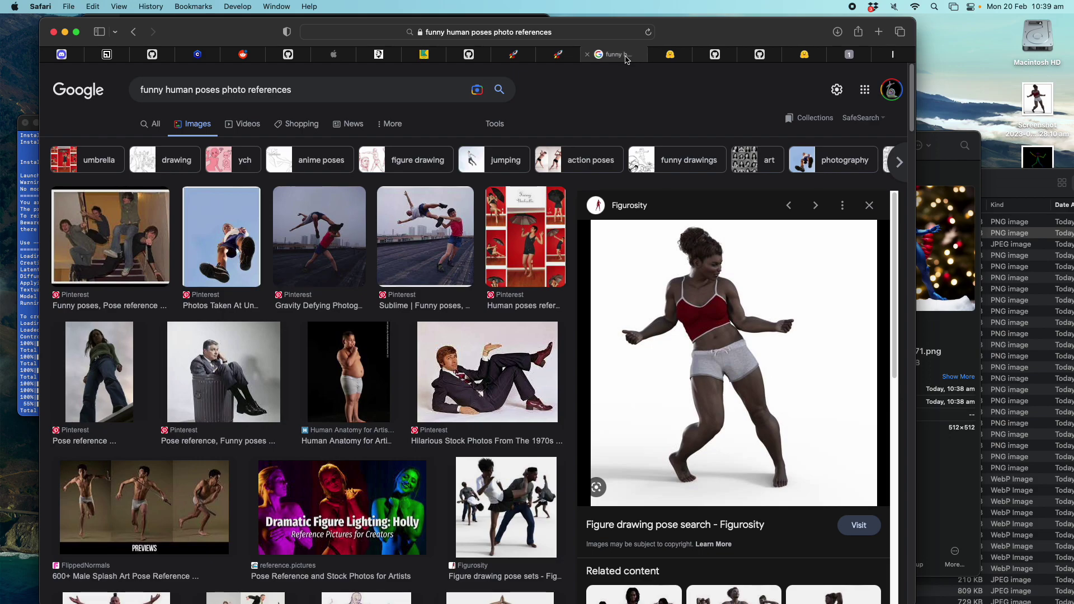
pyautogui.click(862, 58)
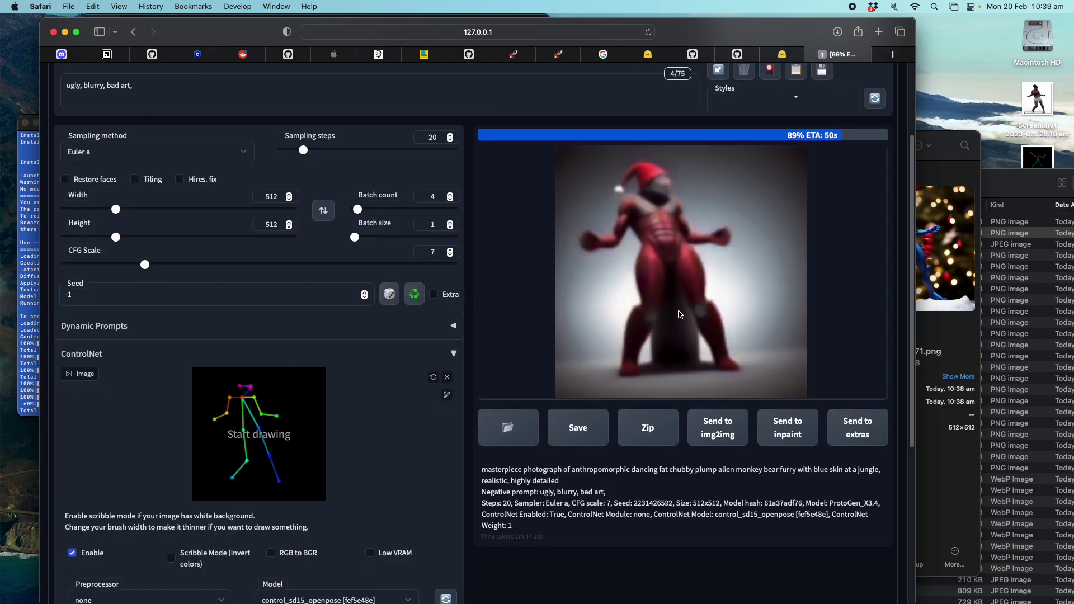
# - Select the end of the positive prompt, extending the selection back to 'Internecivus'
pyautogui.scroll(3, 402, 297)
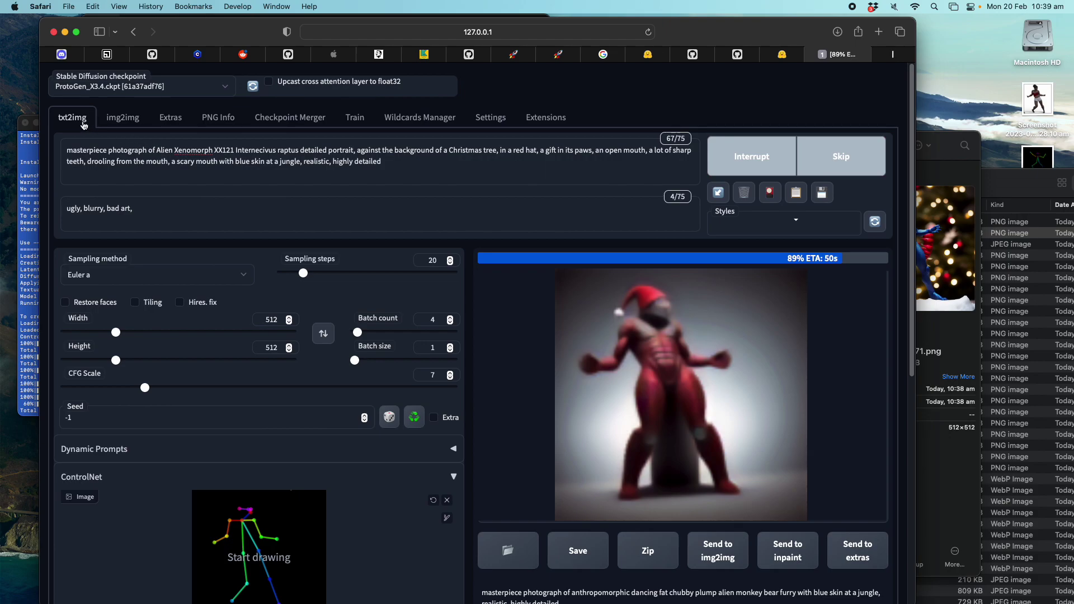
pyautogui.moveTo(110, 163); pyautogui.dragTo(412, 164)
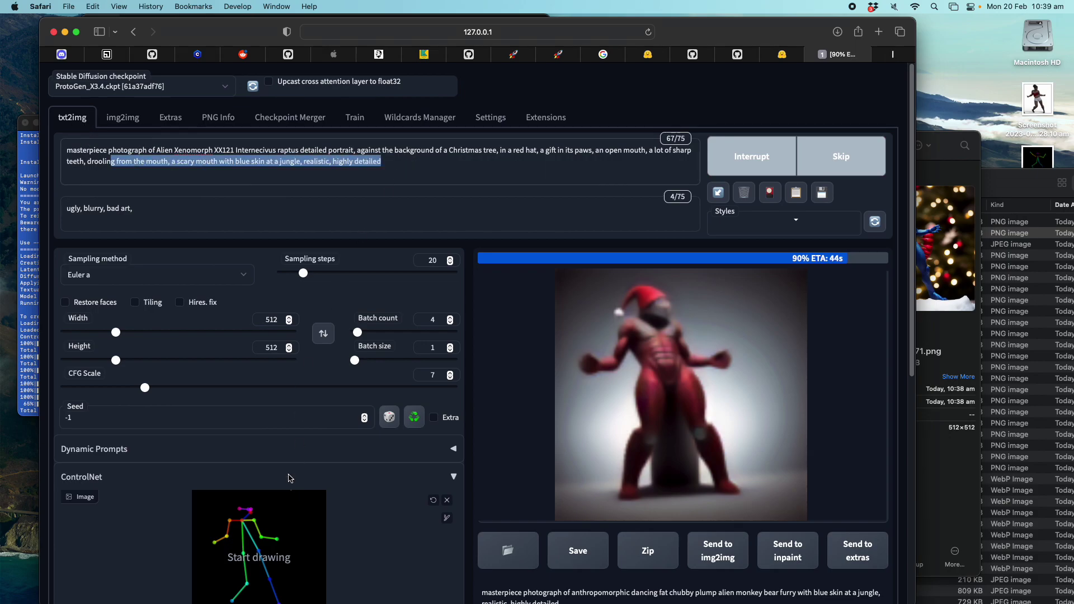
pyautogui.scroll(-5, 289, 478)
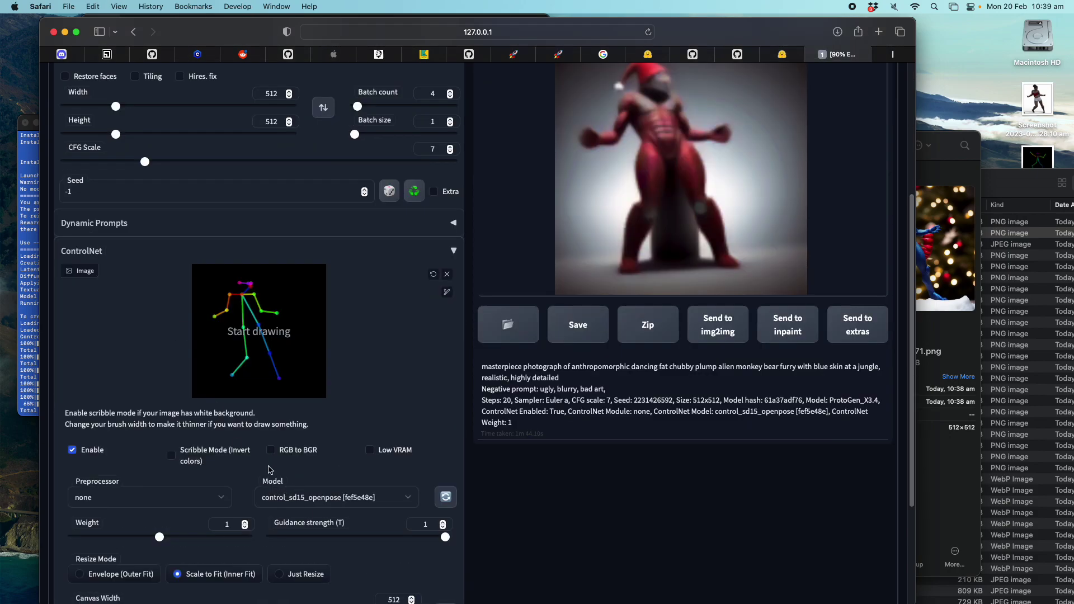
pyautogui.scroll(5, 319, 506)
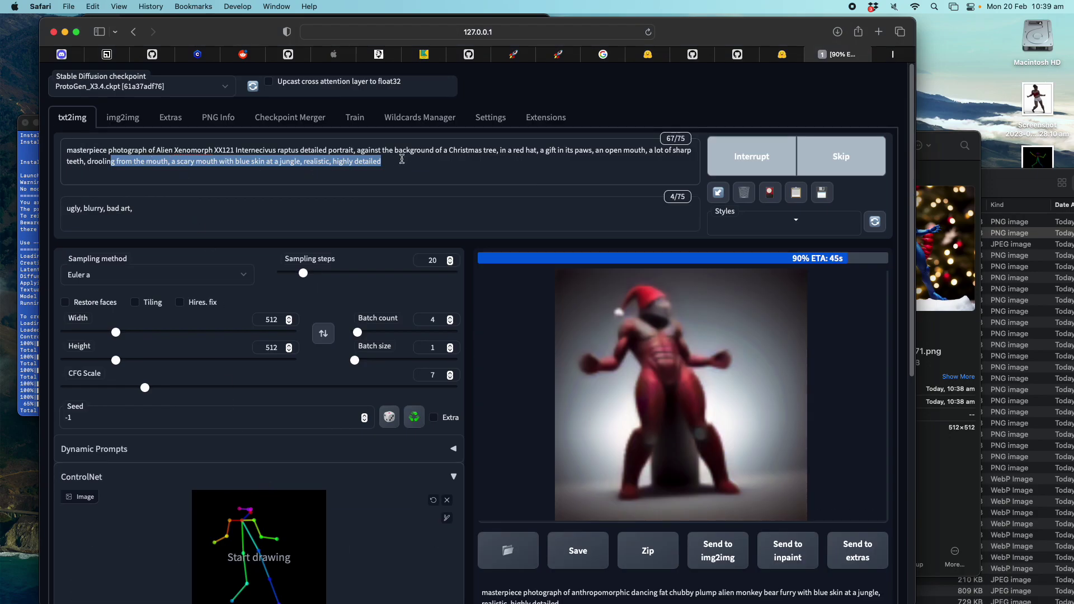
pyautogui.moveTo(402, 159); pyautogui.dragTo(235, 151)
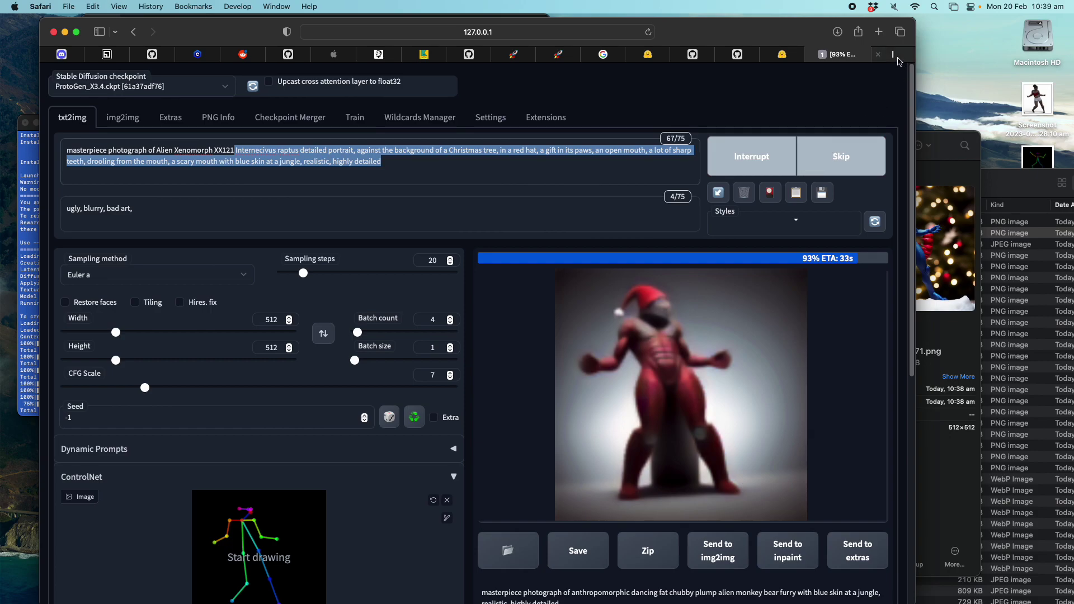
# - Open and close the Lexica red alien reference, then narrow Safari to reveal the Finder outputs folder
pyautogui.moveTo(899, 61)
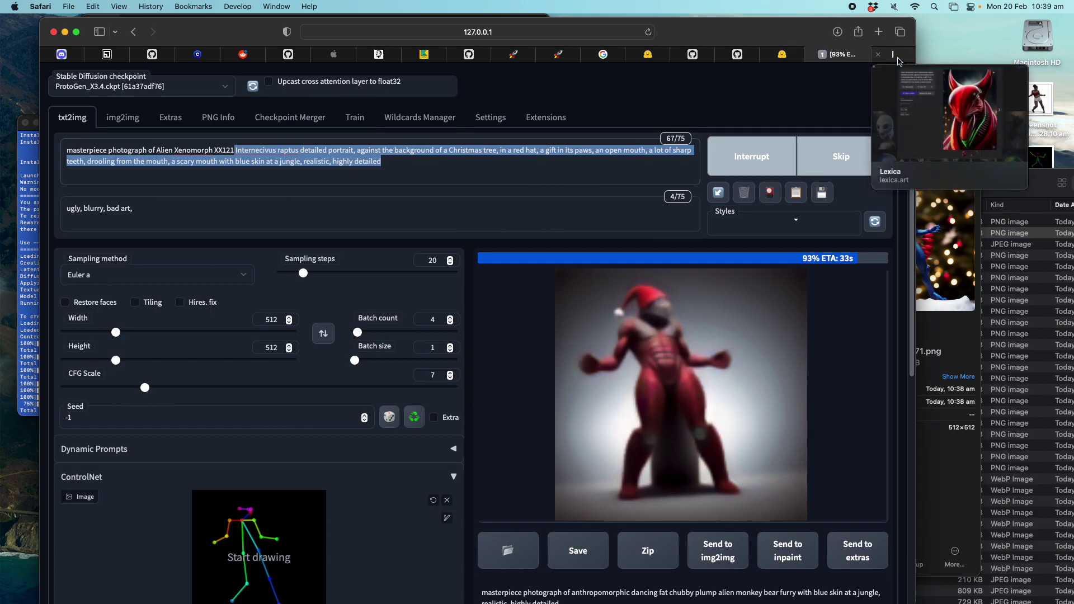
pyautogui.click(898, 58)
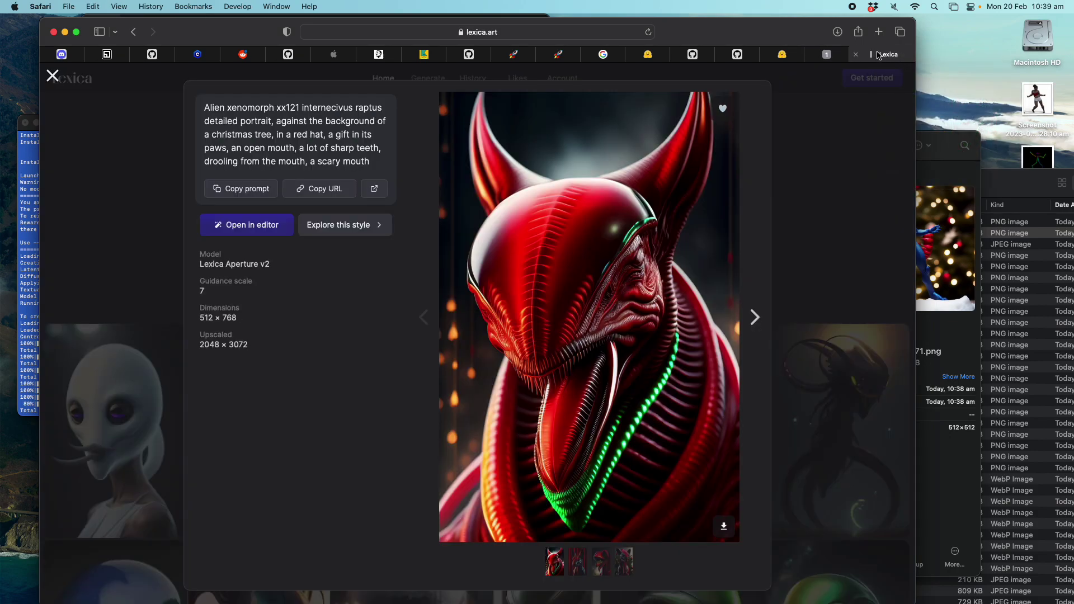
pyautogui.press('super+w')
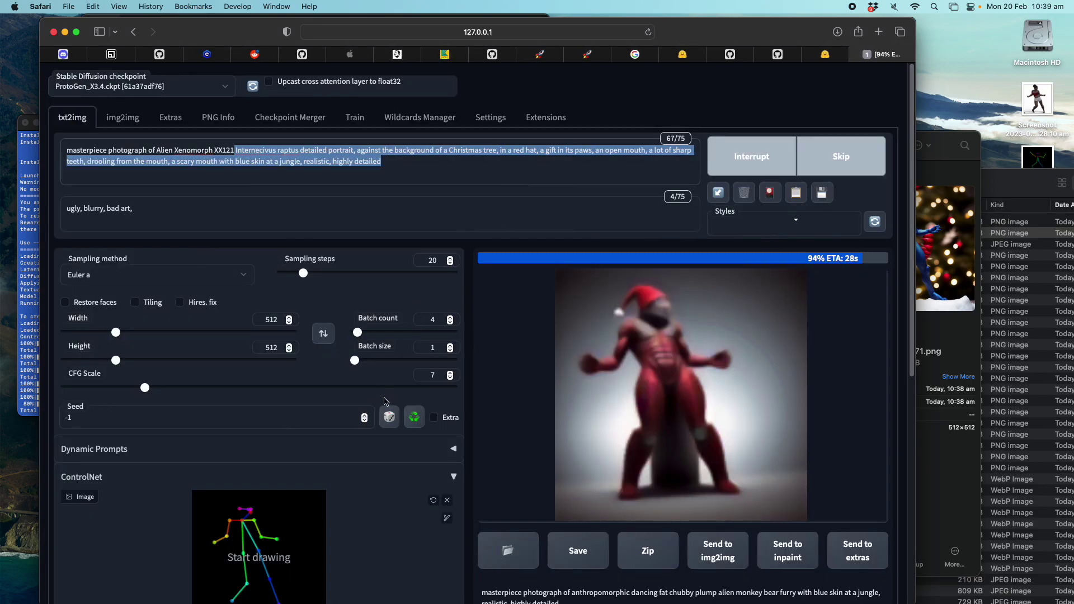
pyautogui.scroll(-5, 280, 427)
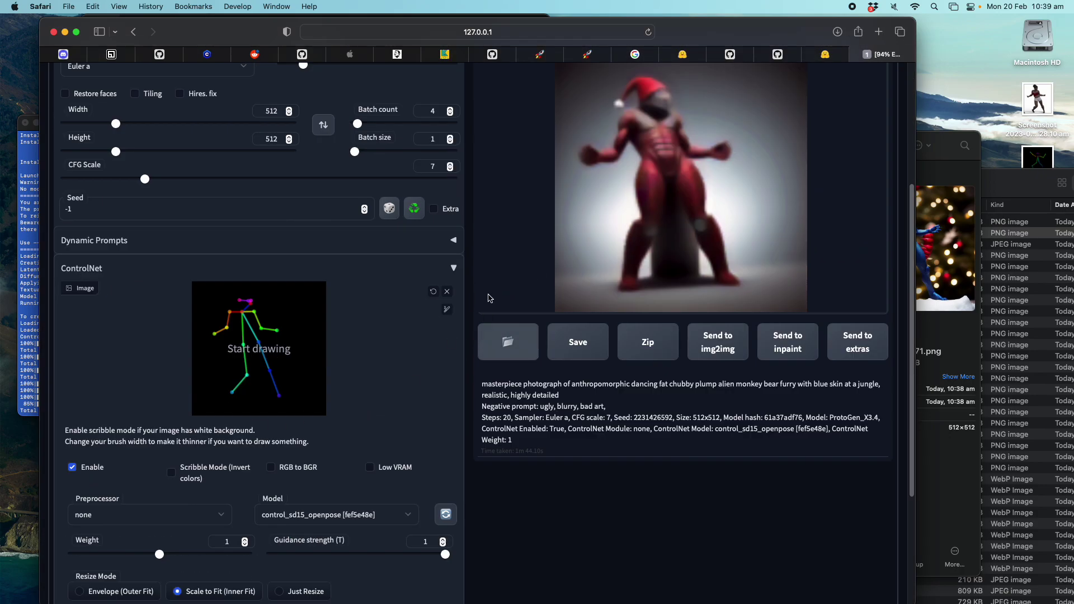
pyautogui.scroll(2, 509, 342)
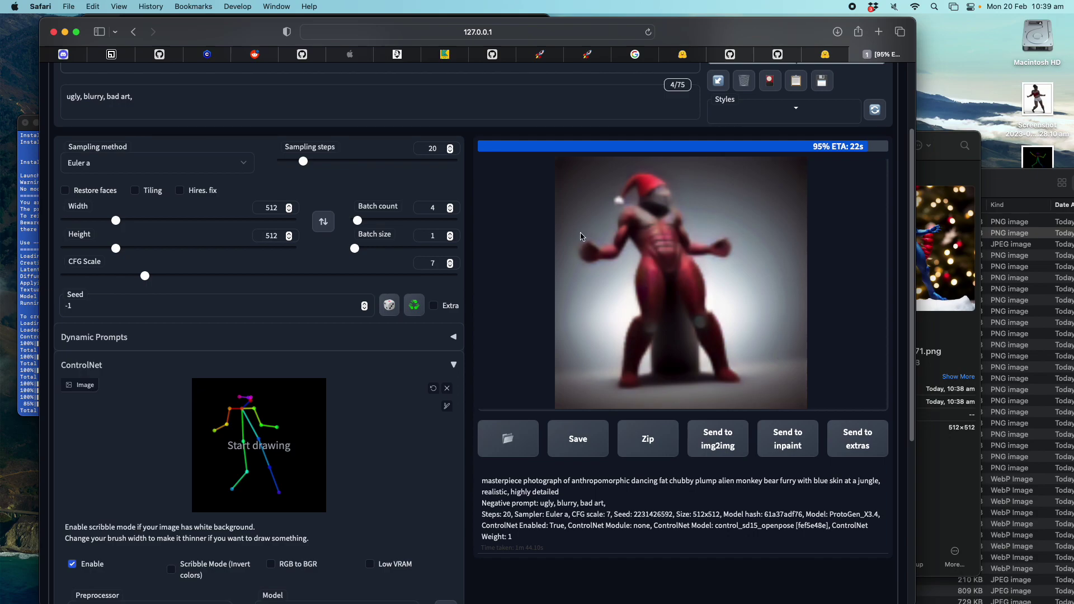
pyautogui.moveTo(913, 21); pyautogui.dragTo(774, 16)
pyautogui.click(790, 220)
# - Preview images 00008 through 00017 in the 2023-02-20 folder, ending on the newest 00020-147331271.png
pyautogui.click(740, 205)
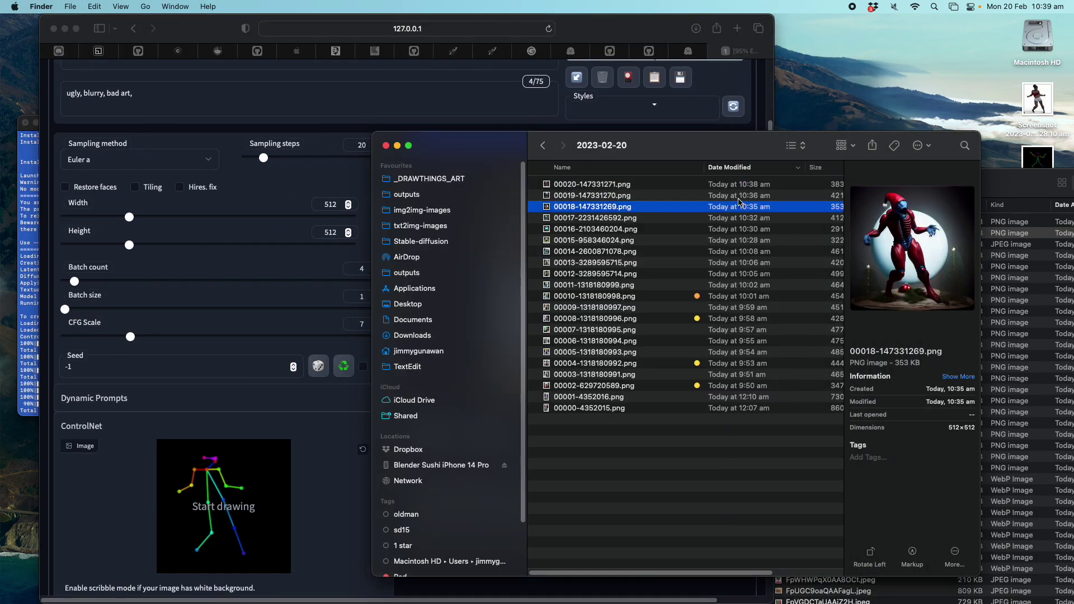
pyautogui.click(712, 218)
pyautogui.click(694, 230)
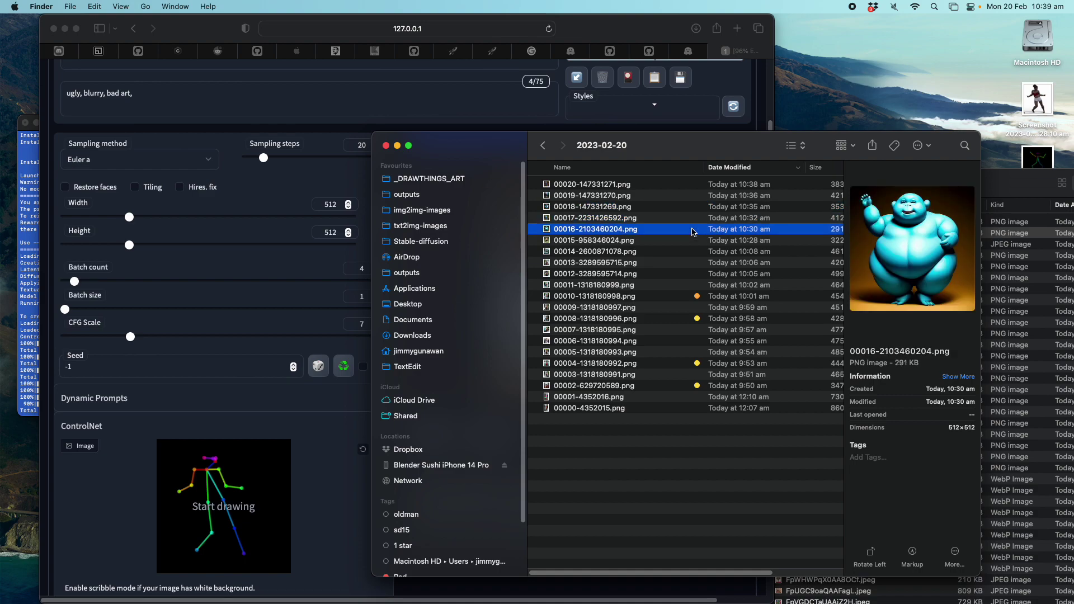
pyautogui.press('Down')
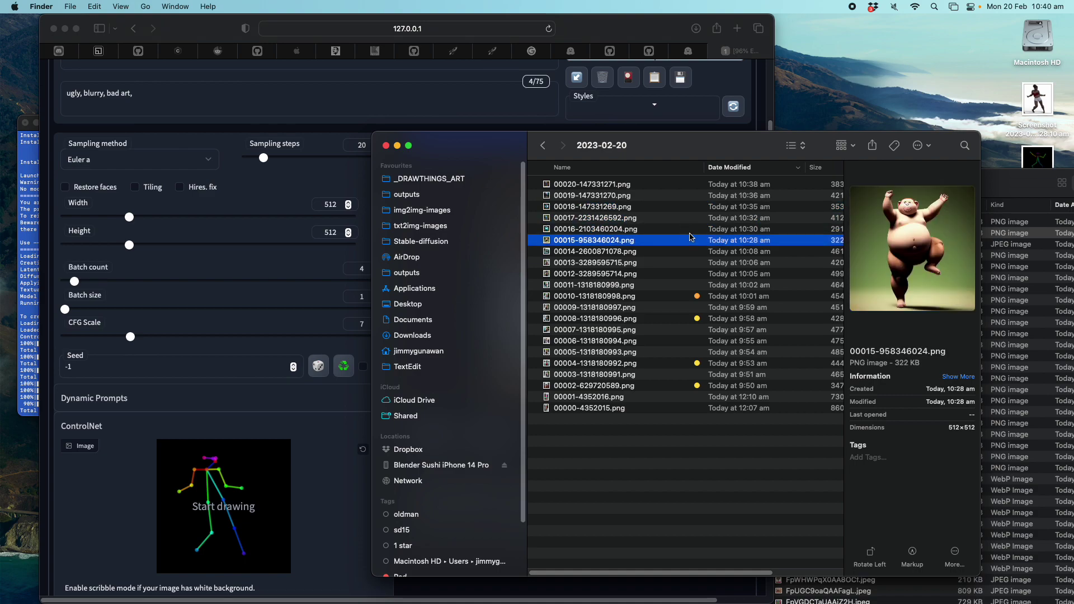
pyautogui.click(700, 322)
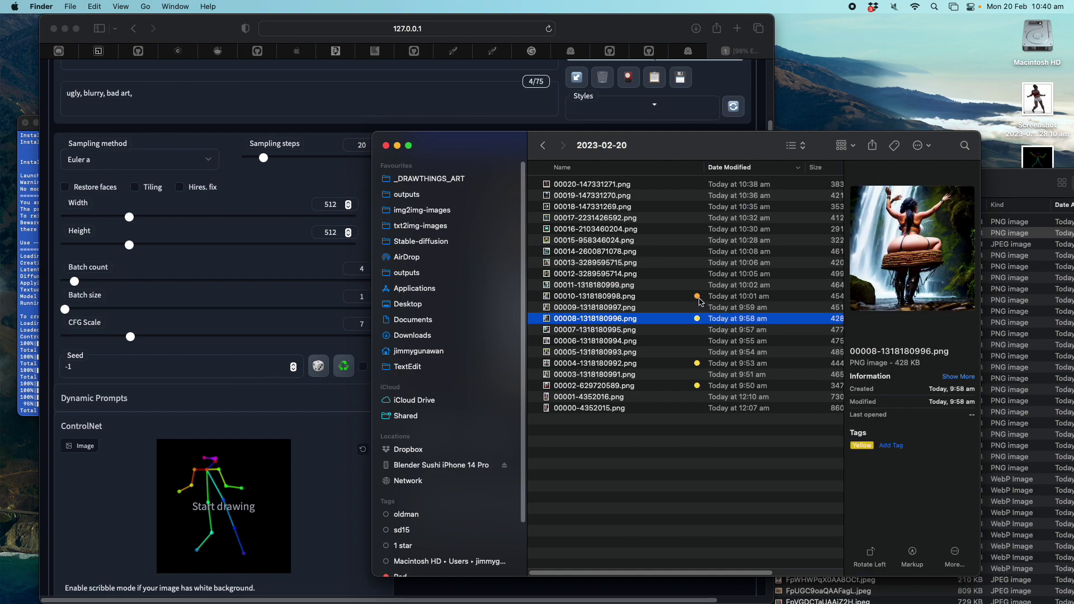
pyautogui.click(699, 297)
pyautogui.click(675, 220)
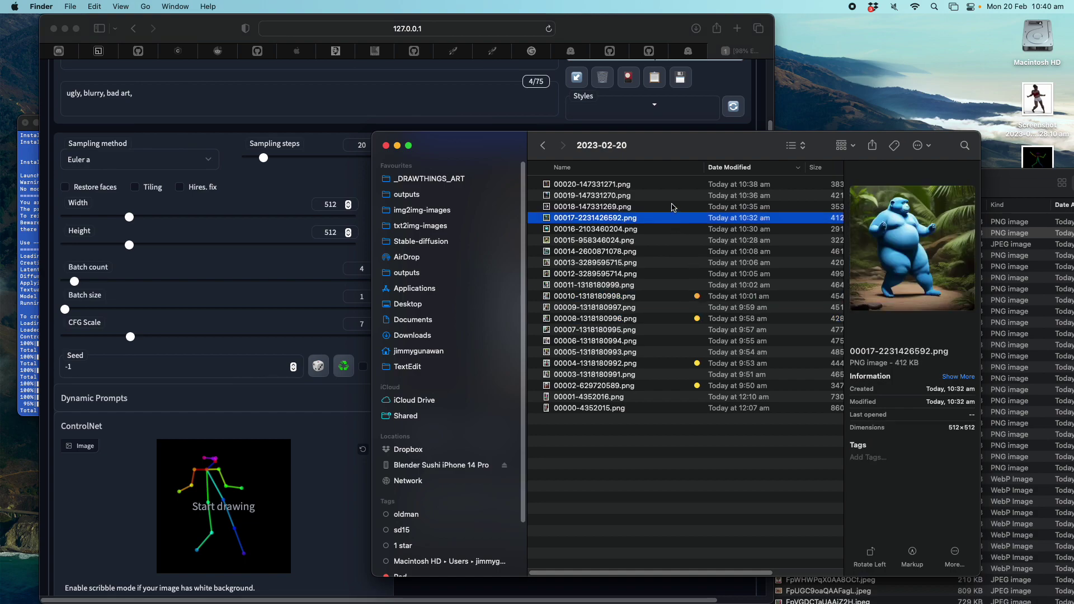
pyautogui.click(674, 206)
pyautogui.click(670, 196)
pyautogui.press('Up')
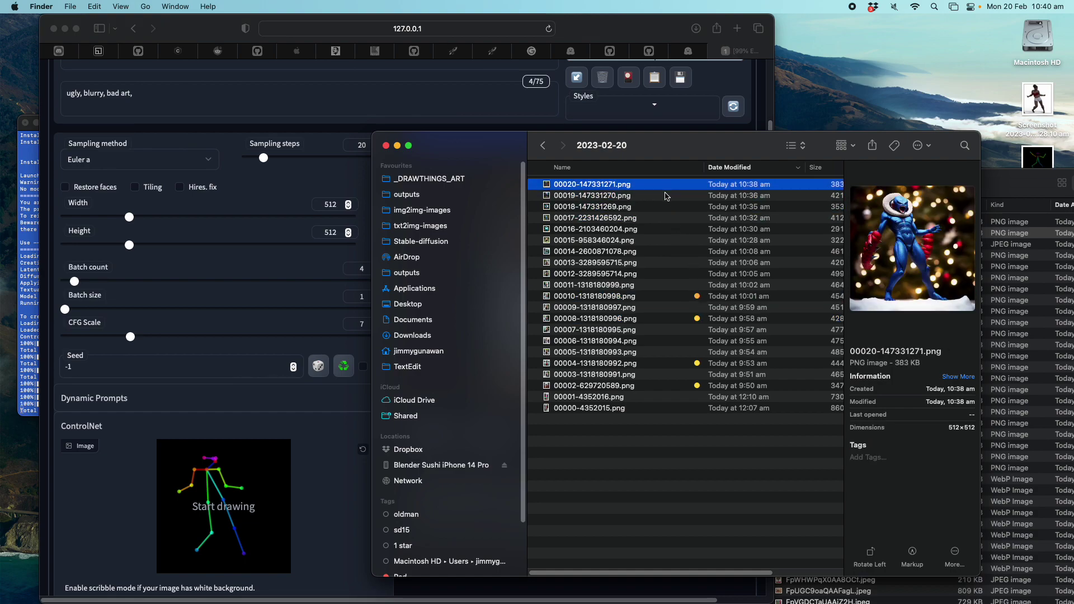
pyautogui.moveTo(642, 26); pyautogui.dragTo(638, 26)
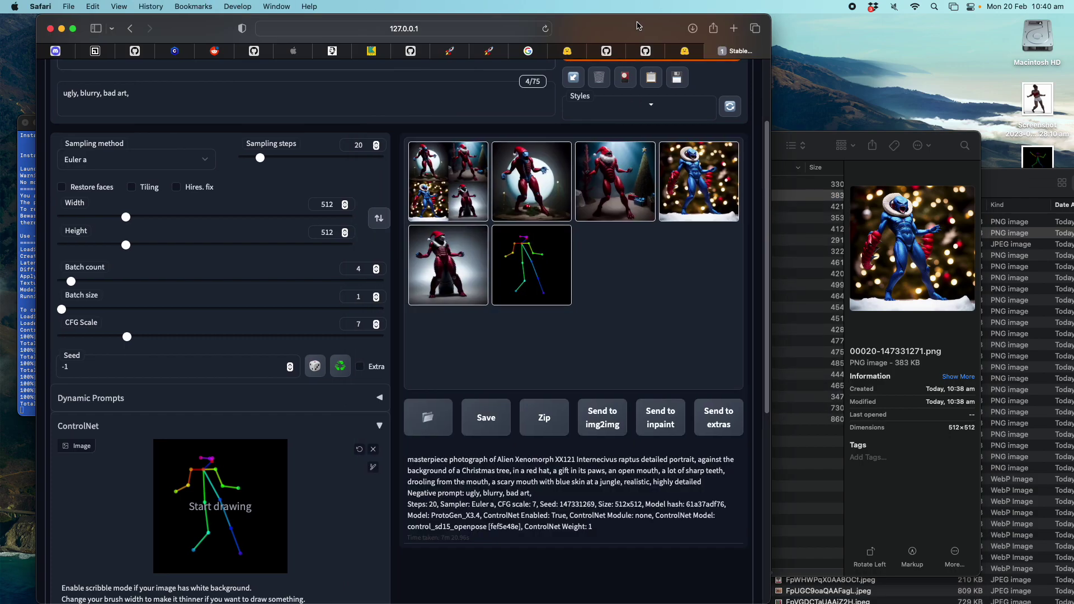
# - Widen Safari and shift it slightly right so the finished xenomorph Santa gallery has more room
pyautogui.moveTo(772, 15); pyautogui.dragTo(867, 20)
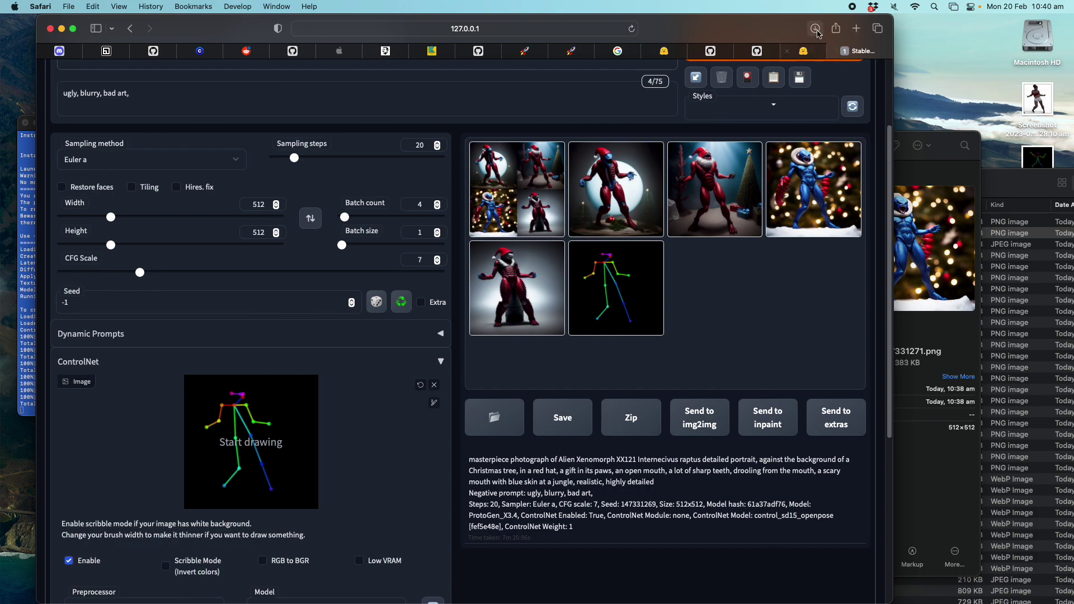
pyautogui.moveTo(793, 25); pyautogui.dragTo(800, 25)
pyautogui.moveTo(894, 19); pyautogui.dragTo(926, 5)
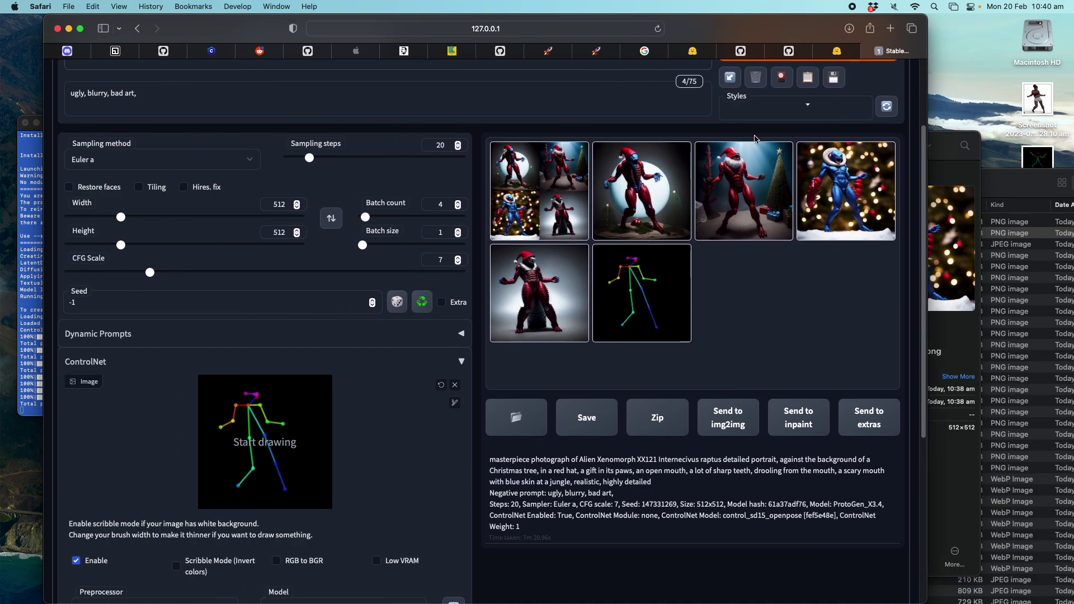